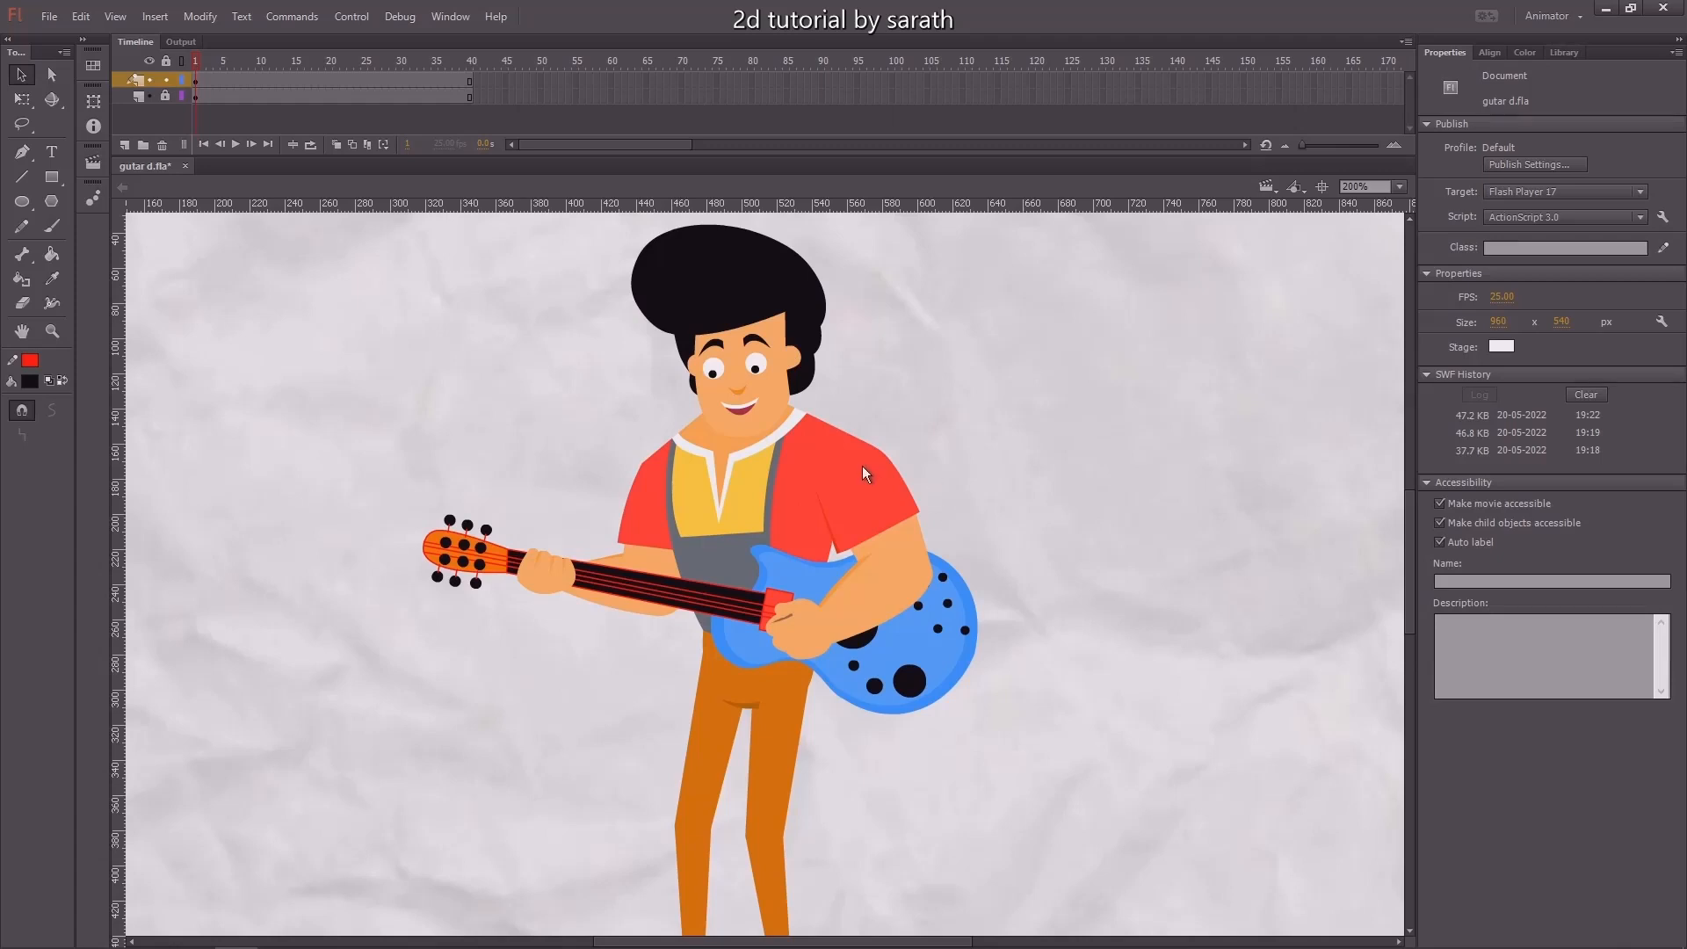
# Inspect the pivot points of the head, arms, torso and leg symbols of the guitarist character
pyautogui.click(772, 403)
pyautogui.press('q')
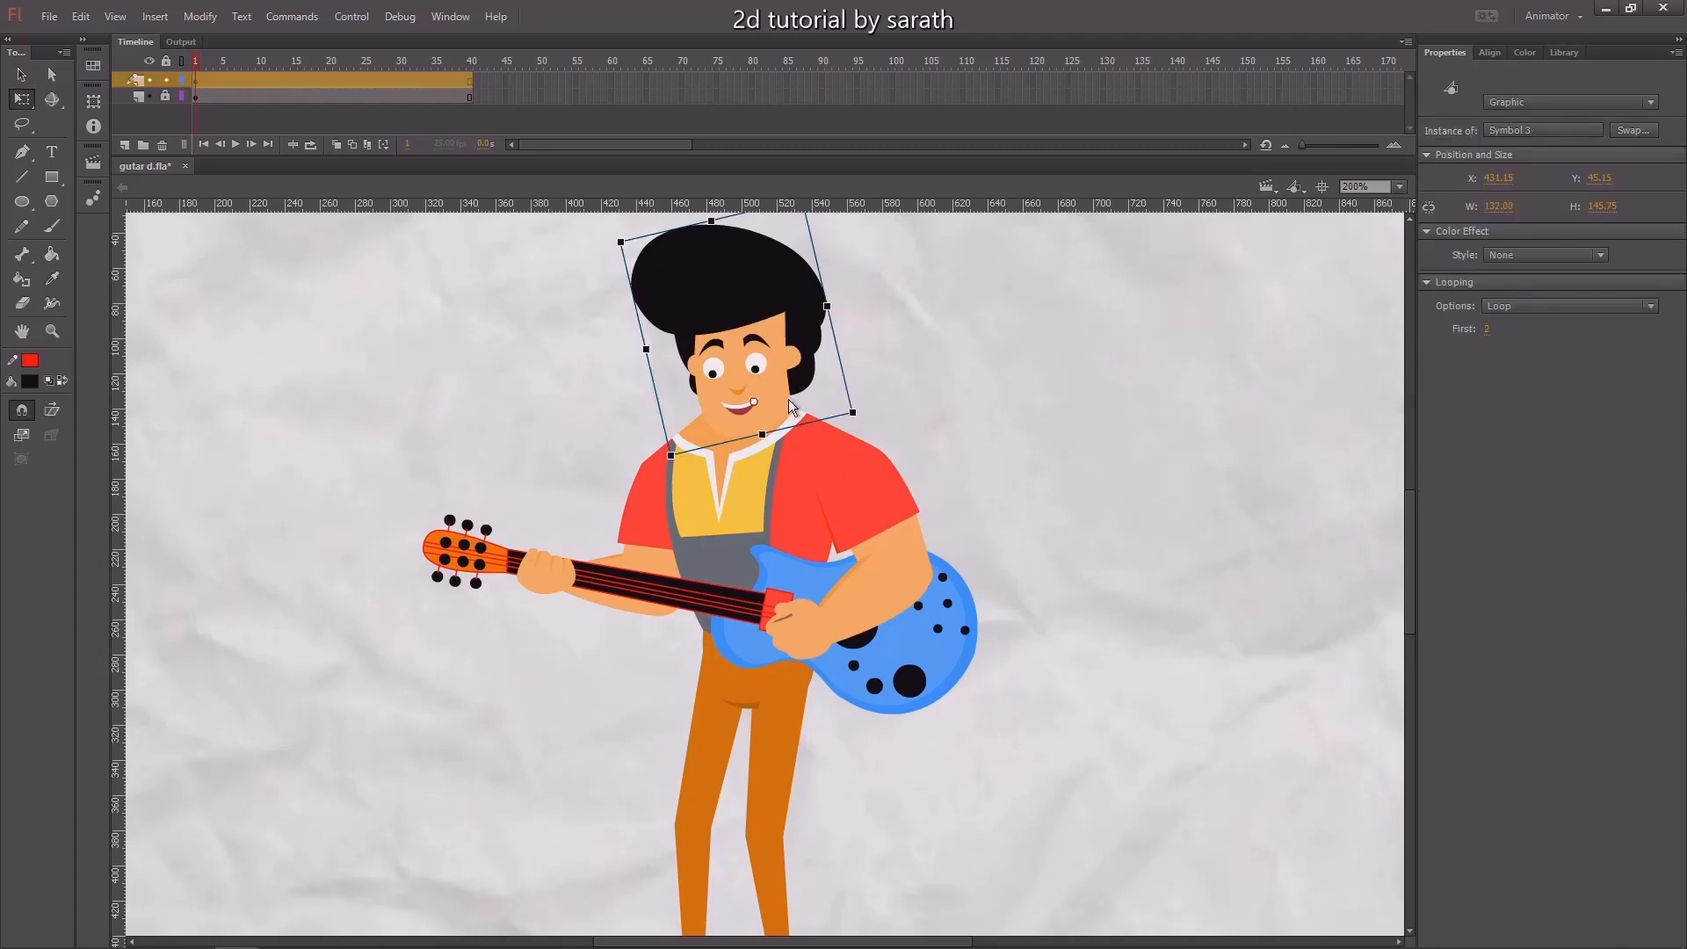
pyautogui.click(866, 483)
pyautogui.click(658, 518)
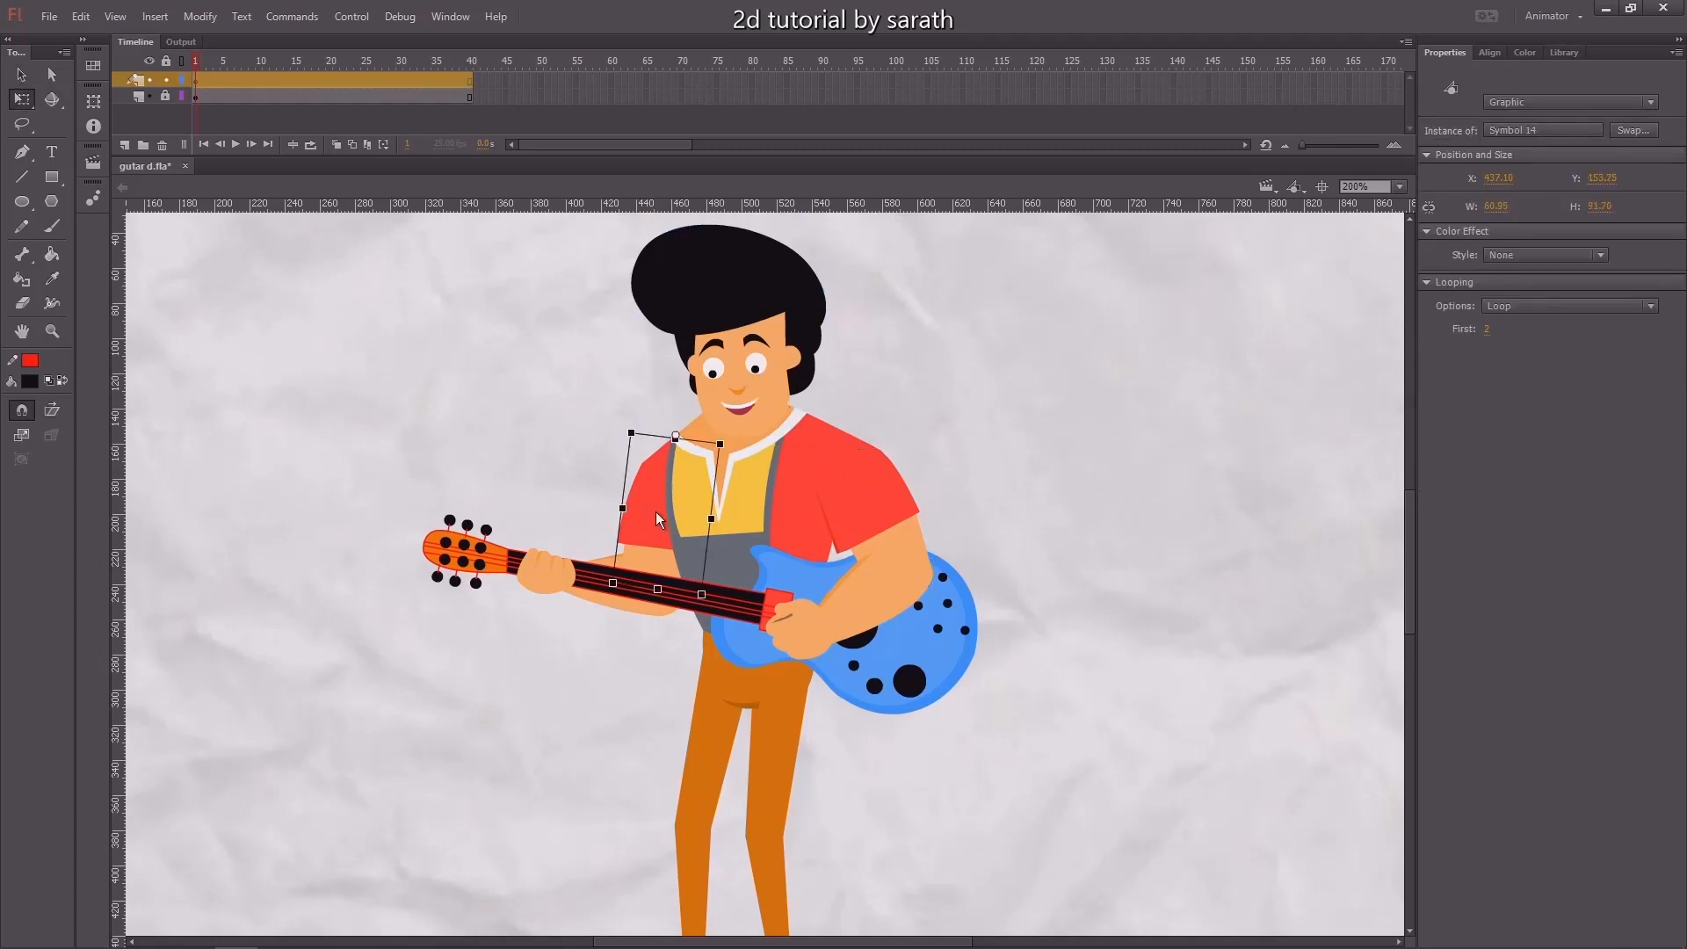
pyautogui.click(757, 495)
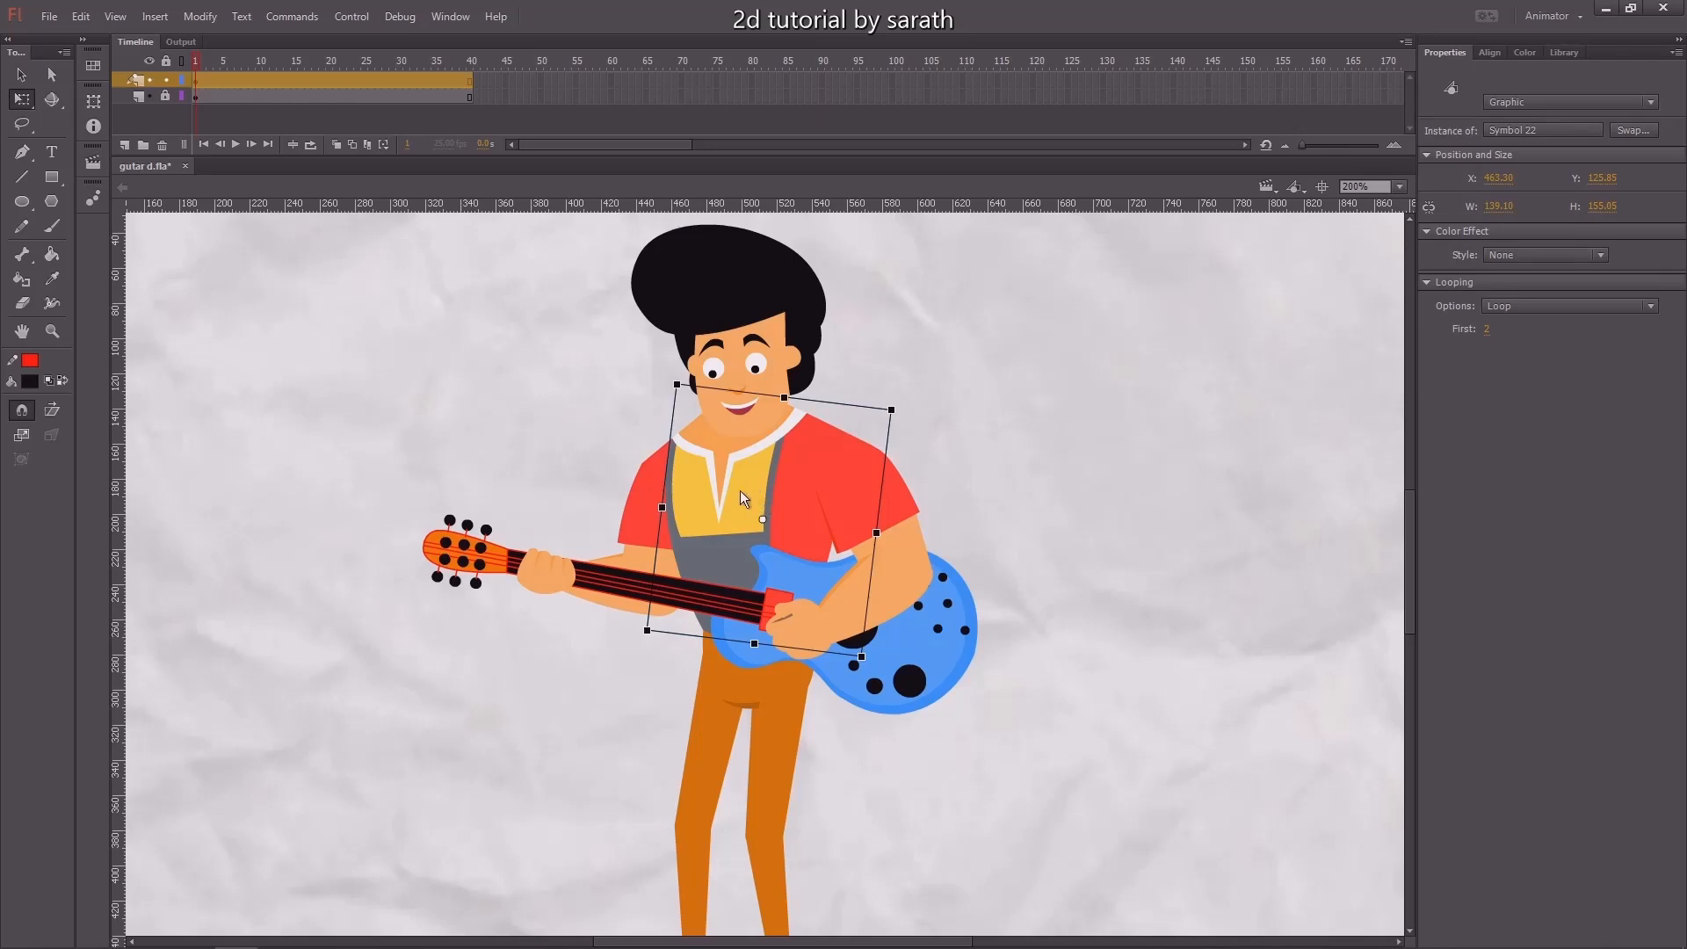
pyautogui.click(714, 759)
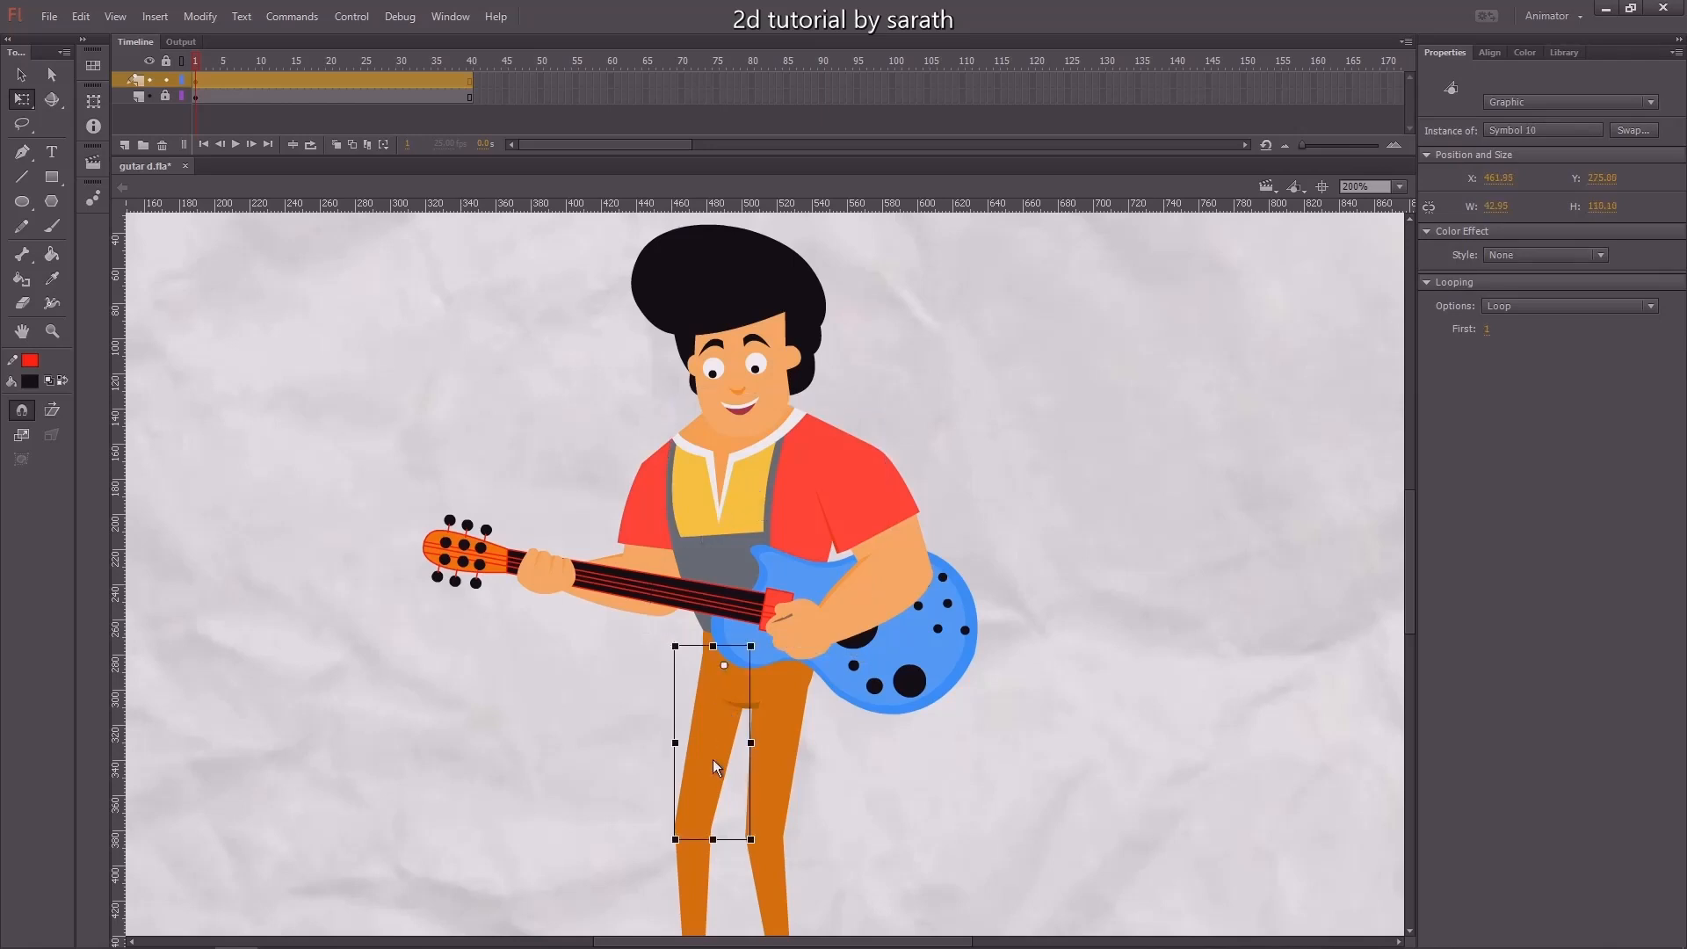
pyautogui.click(802, 752)
pyautogui.scroll(-5, 851, 617)
pyautogui.click(793, 704)
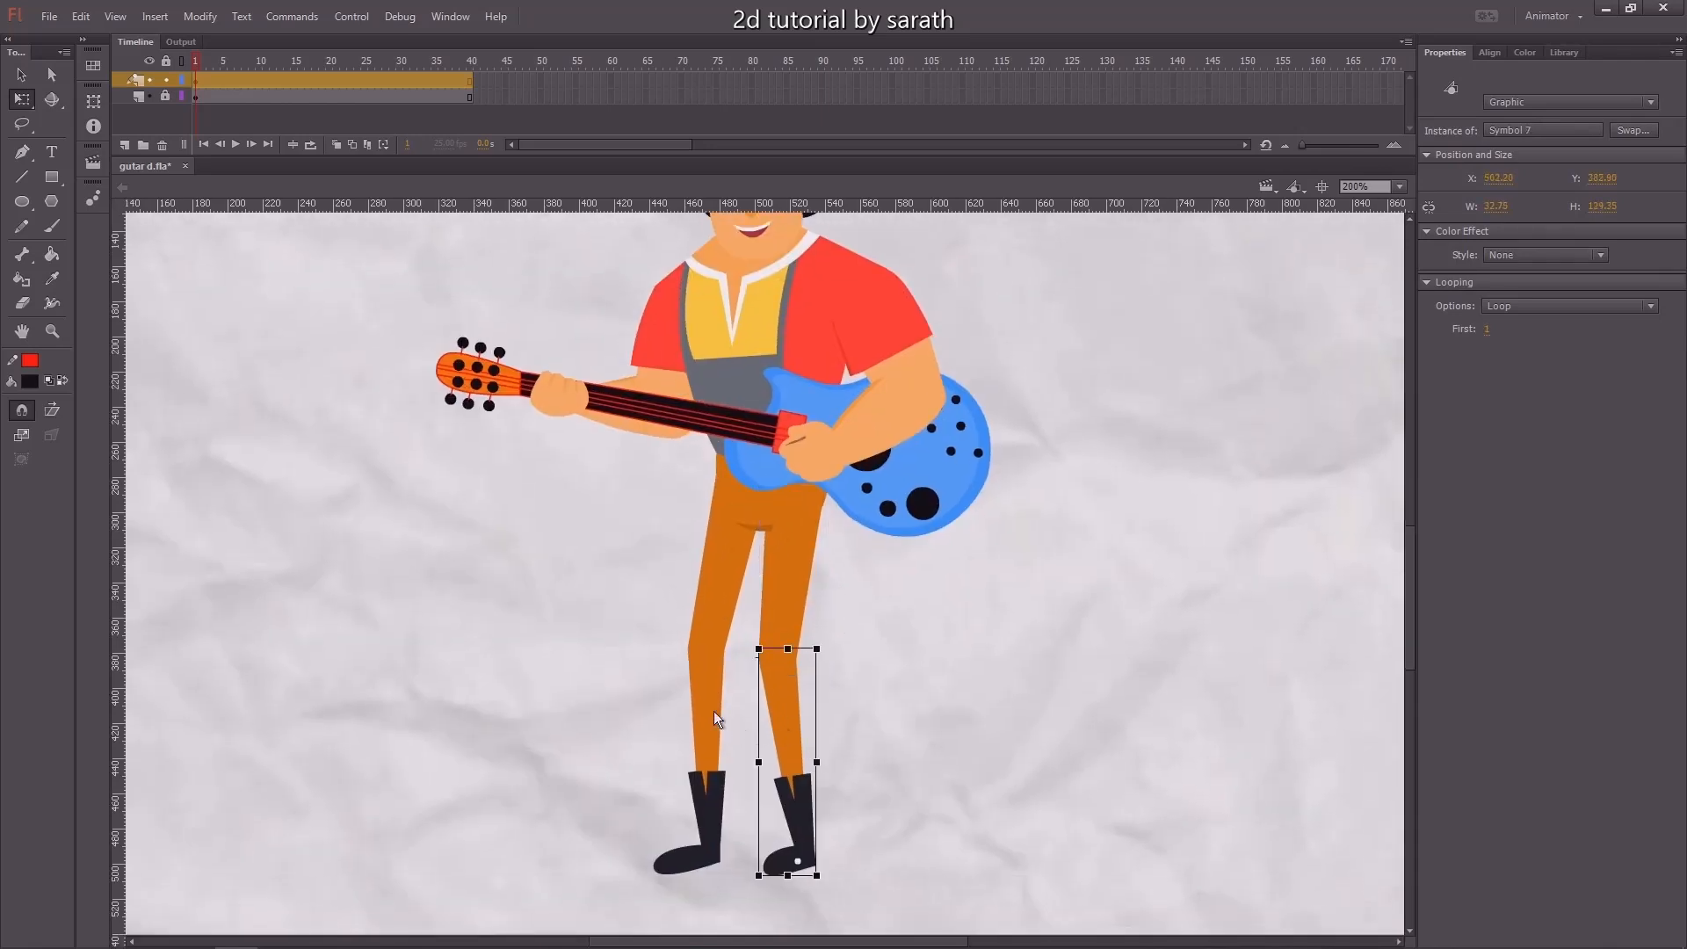
pyautogui.click(709, 715)
pyautogui.scroll(5, 629, 681)
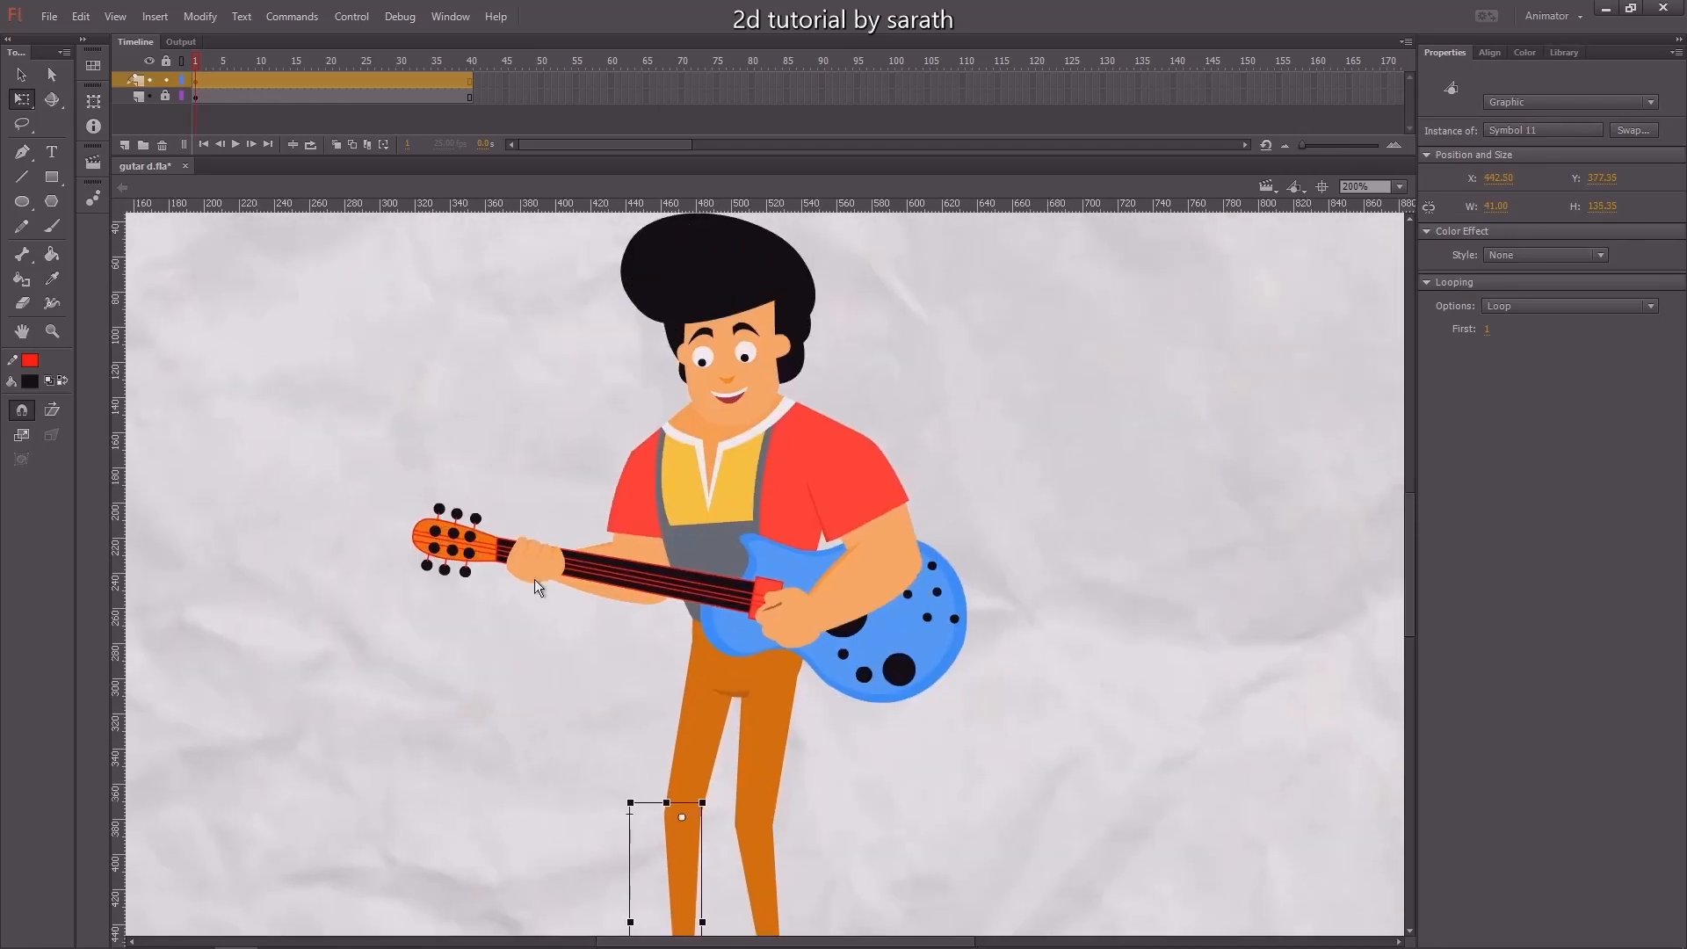
# Pull the hand, arms, head, torso and leg parts away from the body to show that they are separate pieces
pyautogui.click(556, 573)
pyautogui.press('v')
pyautogui.moveTo(540, 566); pyautogui.dragTo(536, 538)
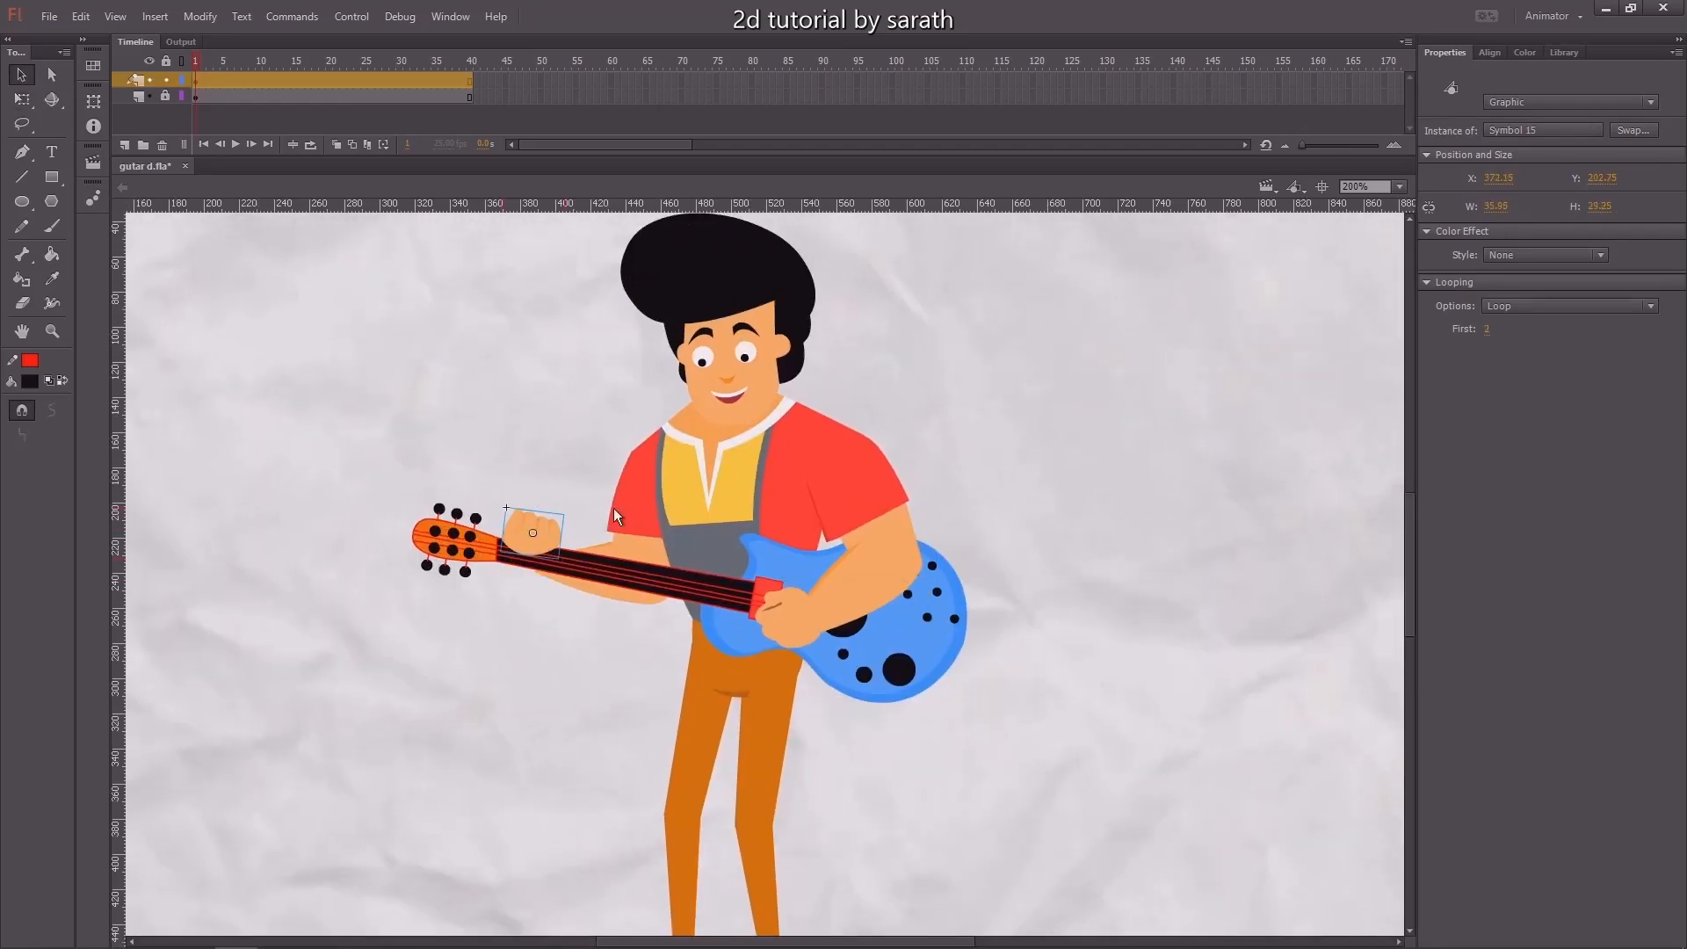
pyautogui.moveTo(629, 465); pyautogui.dragTo(613, 406)
pyautogui.moveTo(751, 345); pyautogui.dragTo(791, 283)
pyautogui.moveTo(848, 470); pyautogui.dragTo(934, 394)
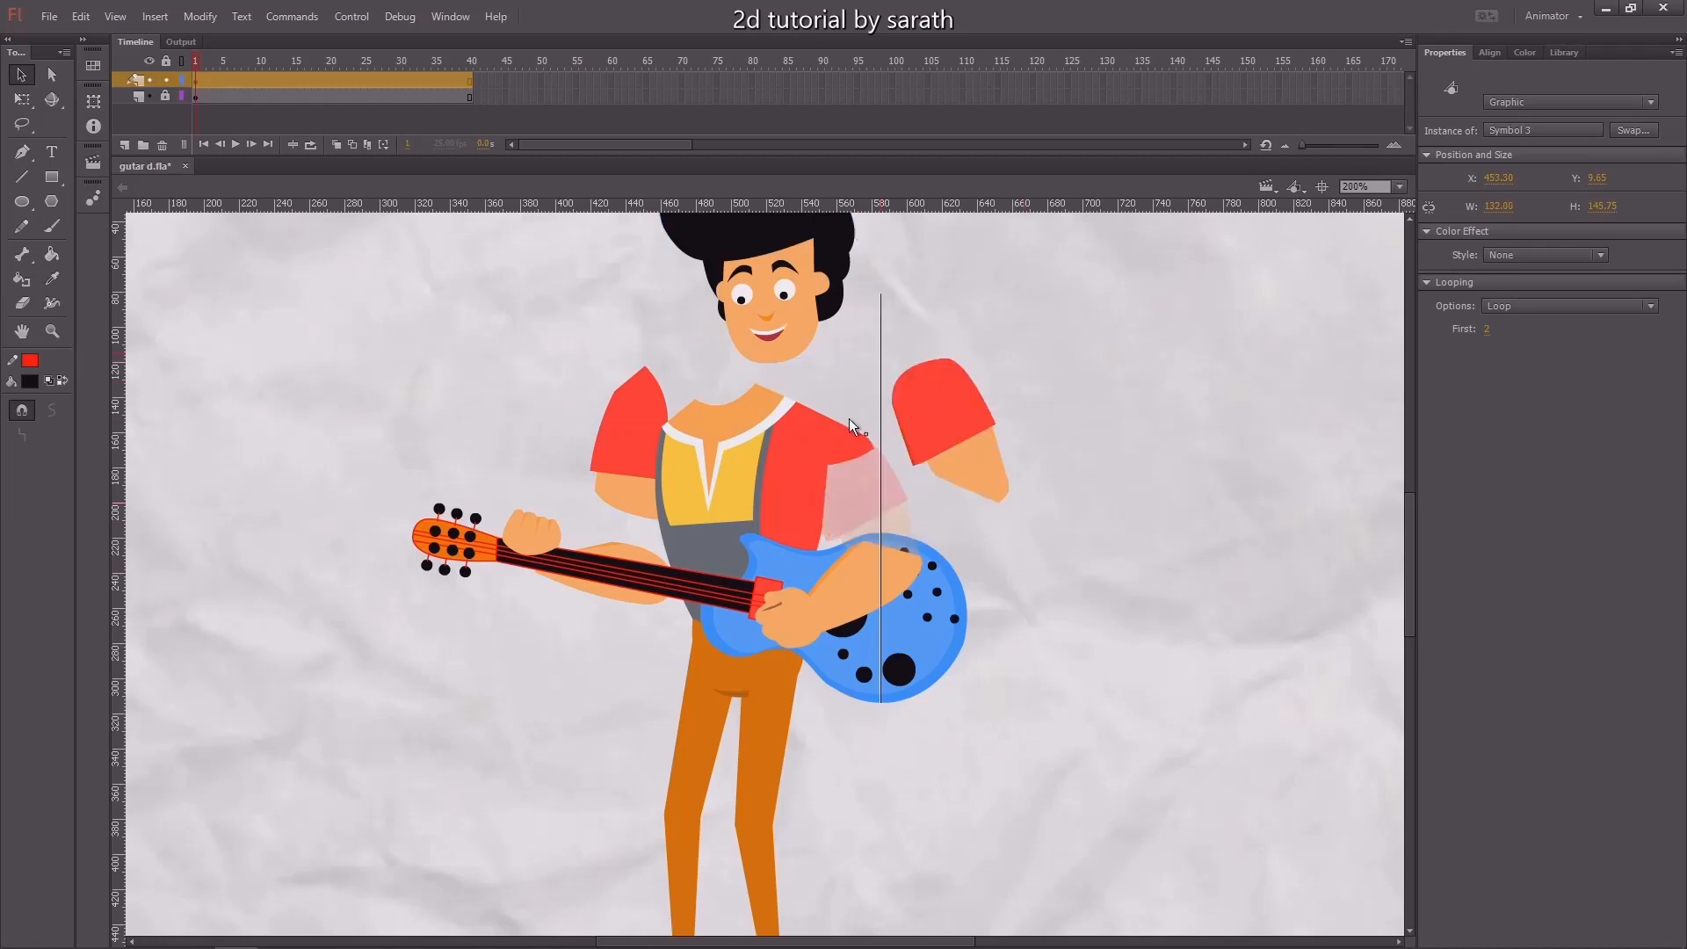
pyautogui.moveTo(789, 429); pyautogui.dragTo(789, 404)
pyautogui.moveTo(834, 604); pyautogui.dragTo(873, 605)
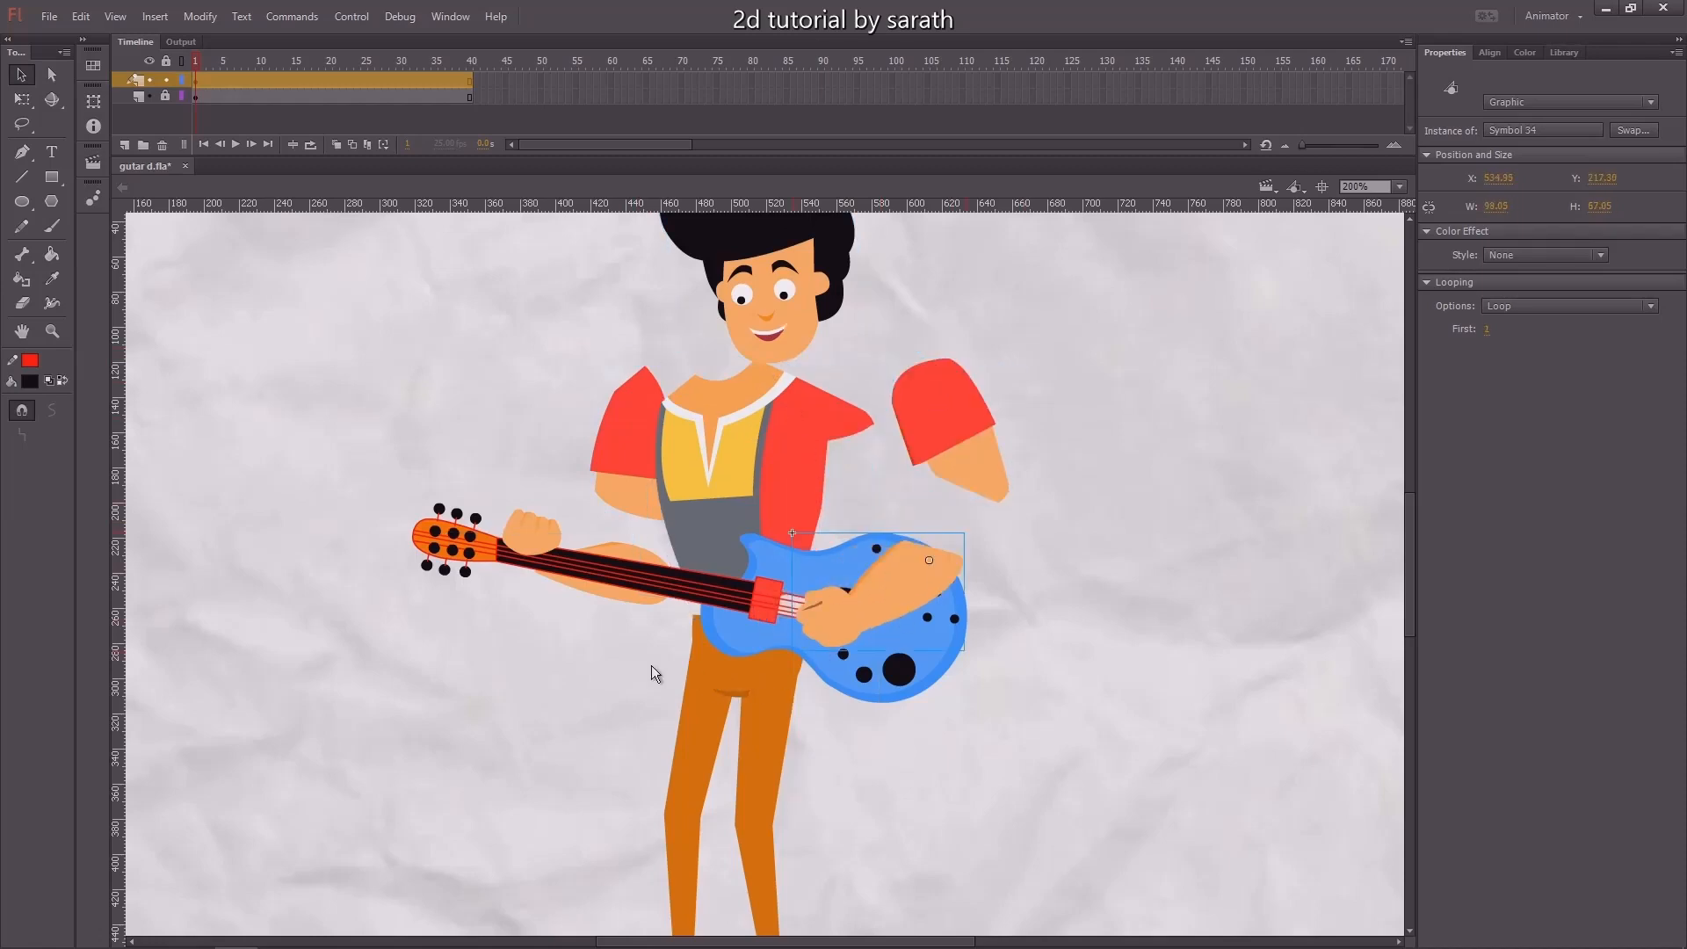
pyautogui.moveTo(701, 730); pyautogui.dragTo(666, 731)
pyautogui.moveTo(773, 742); pyautogui.dragTo(823, 592)
pyautogui.press('space')
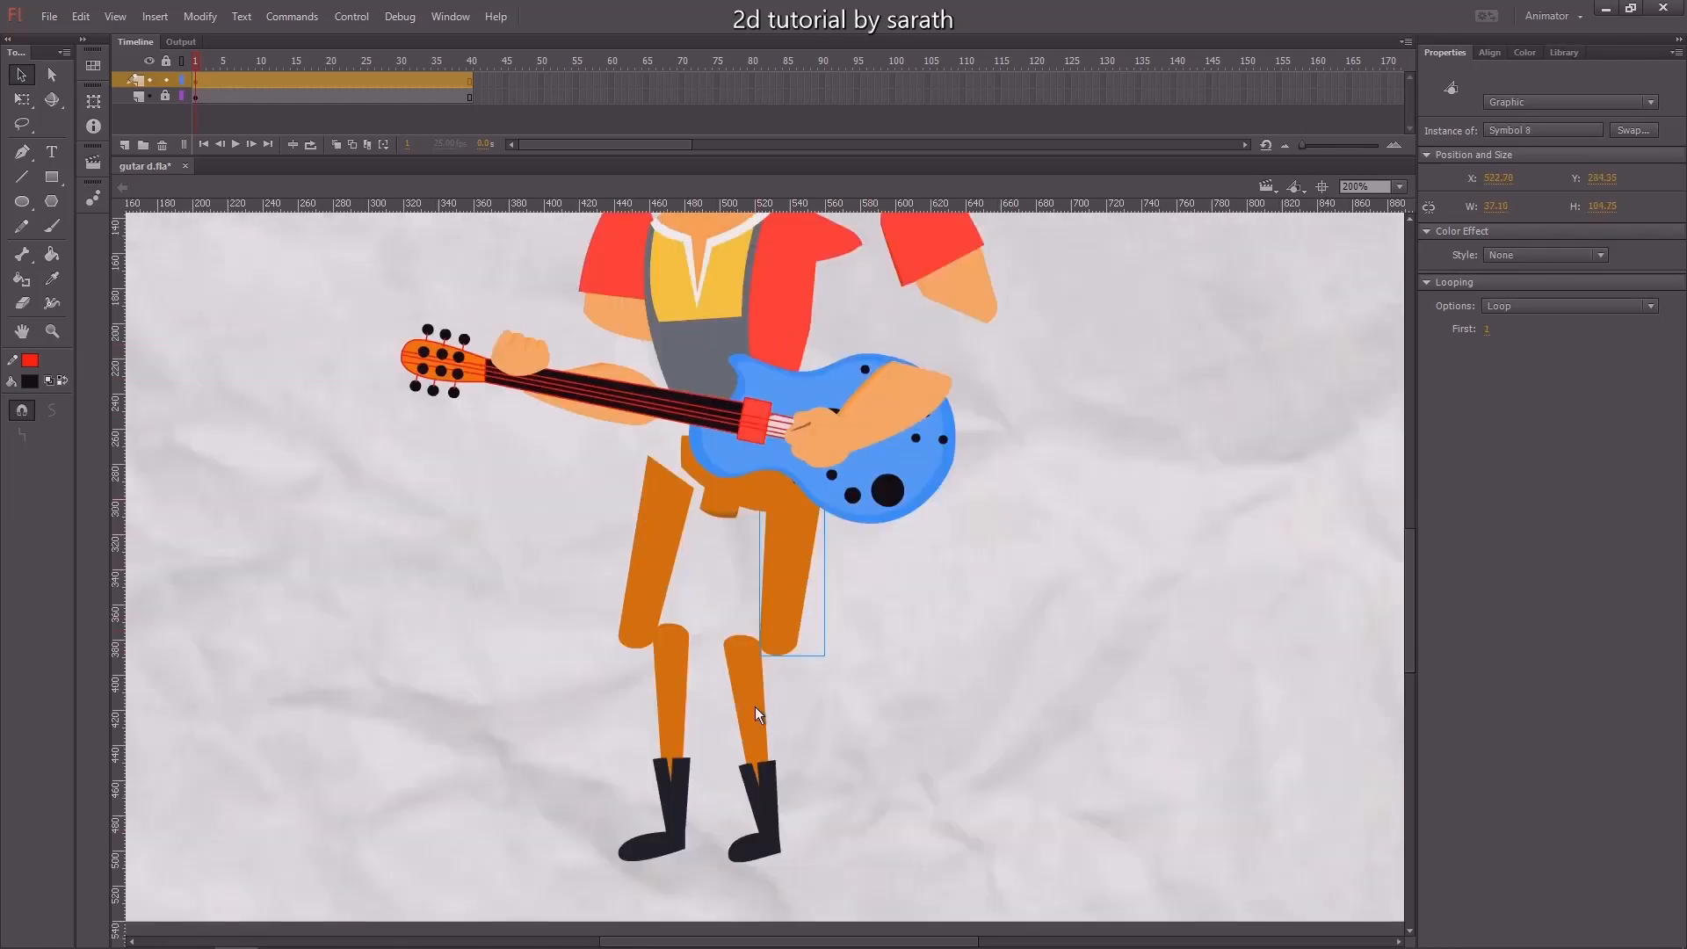
pyautogui.moveTo(755, 709); pyautogui.dragTo(762, 708)
pyautogui.press('space')
pyautogui.moveTo(888, 404); pyautogui.dragTo(859, 558)
# Undo all the part moves until the character is back in its assembled pose
pyautogui.hotkey('ctrl', 'z')
pyautogui.hotkey('ctrl', 'z')
pyautogui.hotkey('ctrl', 'z')
pyautogui.hotkey('ctrl', 'z')
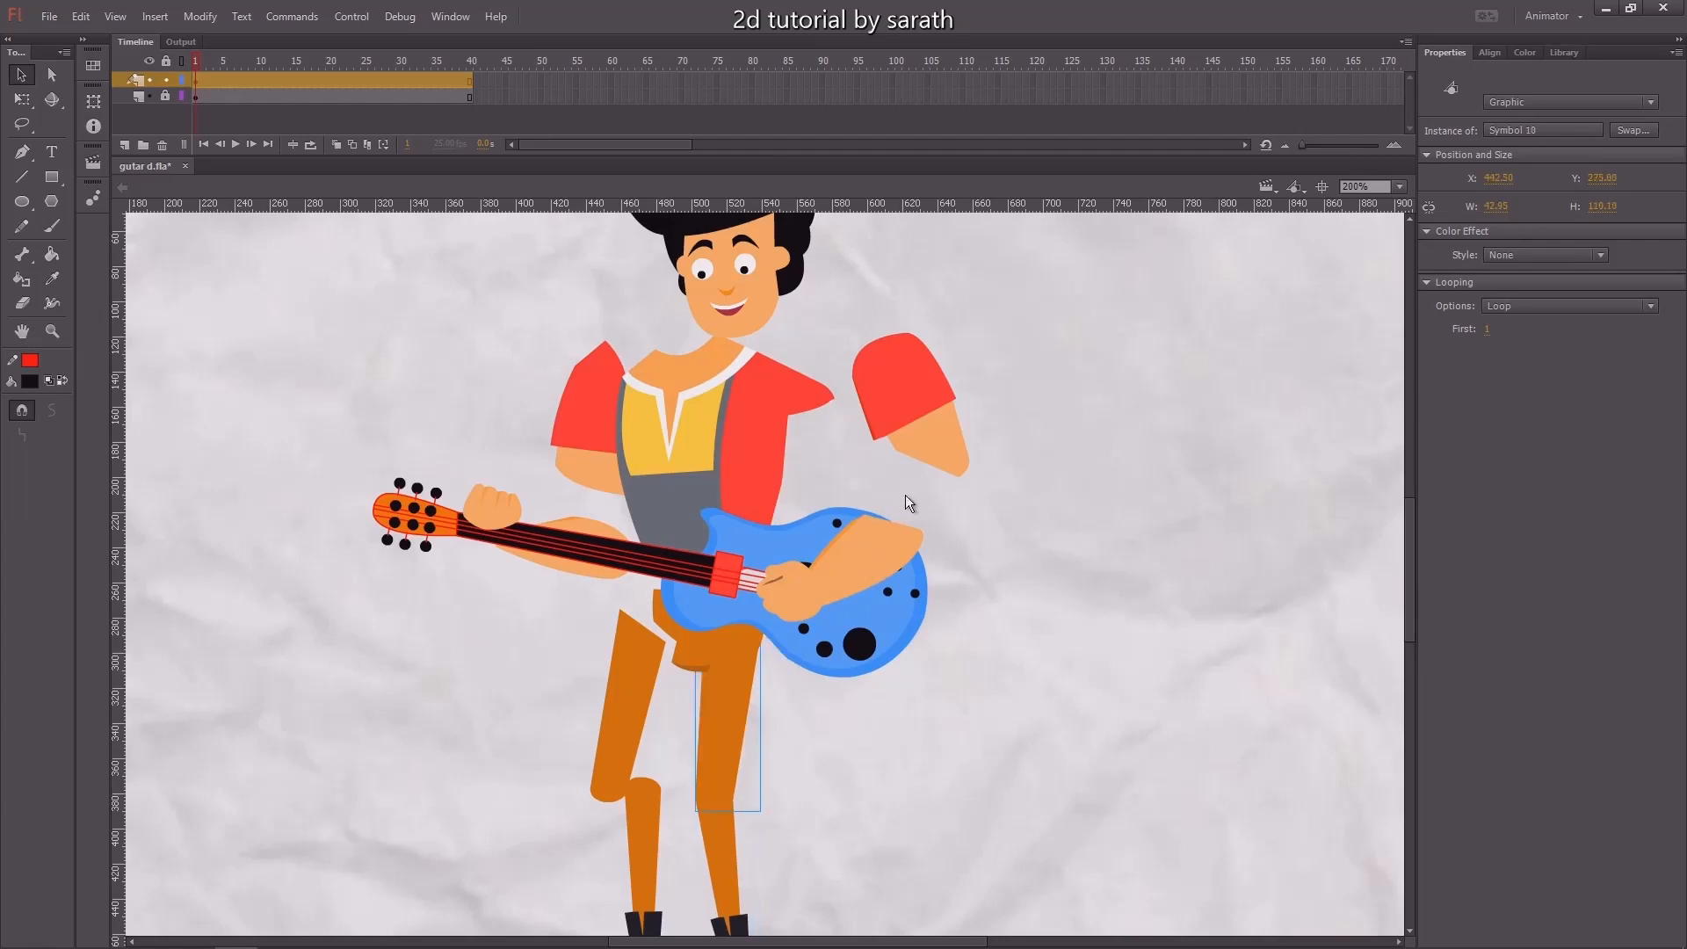
pyautogui.hotkey('ctrl', 'z')
pyautogui.hotkey('ctrl', 'z')
pyautogui.hotkey('ctrl', 'z')
pyautogui.hotkey('ctrl', 'z')
pyautogui.hotkey('ctrl', 'z')
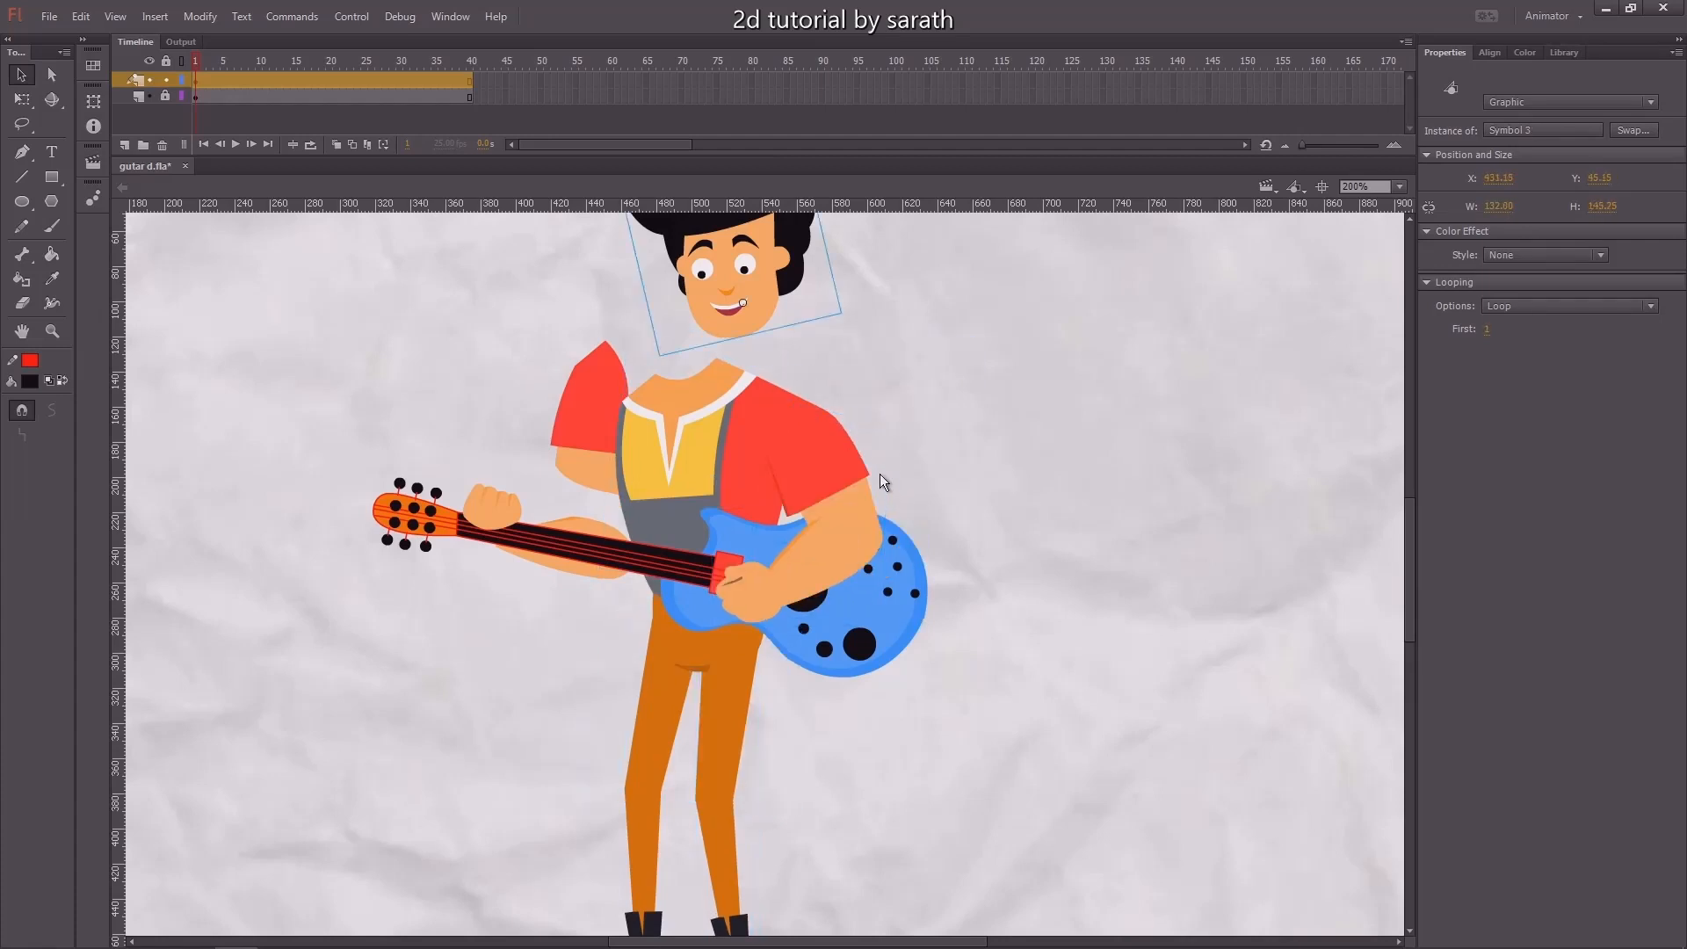
pyautogui.hotkey('ctrl', 'z')
pyautogui.hotkey('ctrl', 'z')
pyautogui.hotkey('ctrl', 'z')
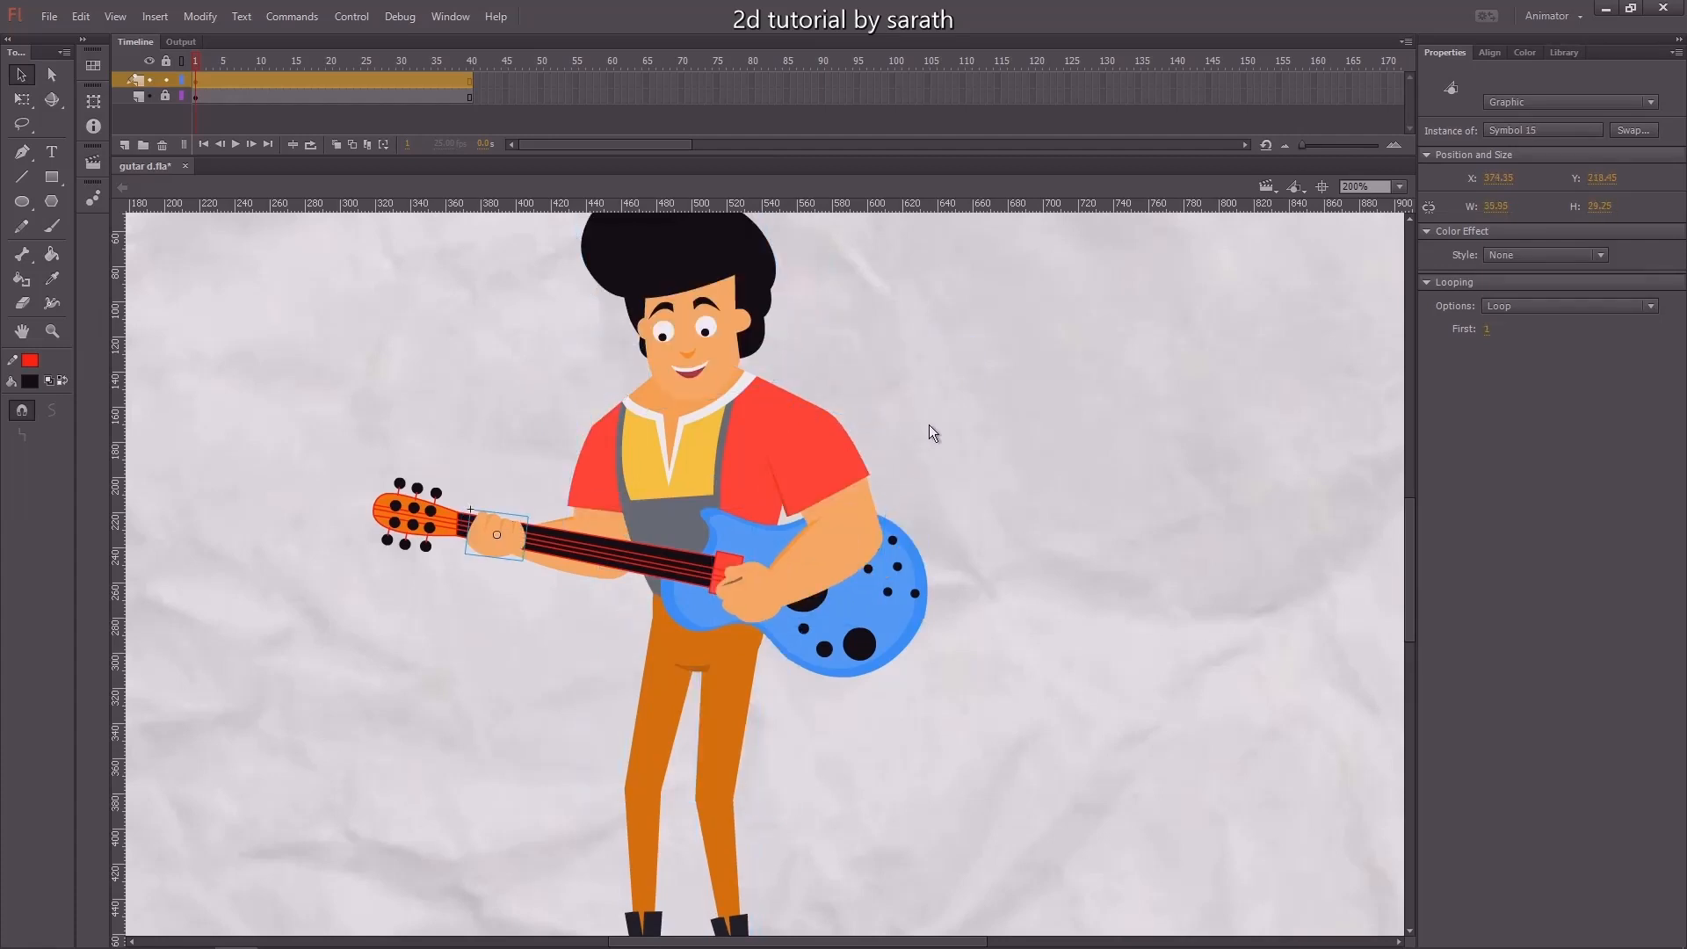
# Convert all the character parts into one graphic symbol and open that symbol for editing
pyautogui.click(913, 427)
pyautogui.hotkey('ctrl', '-')
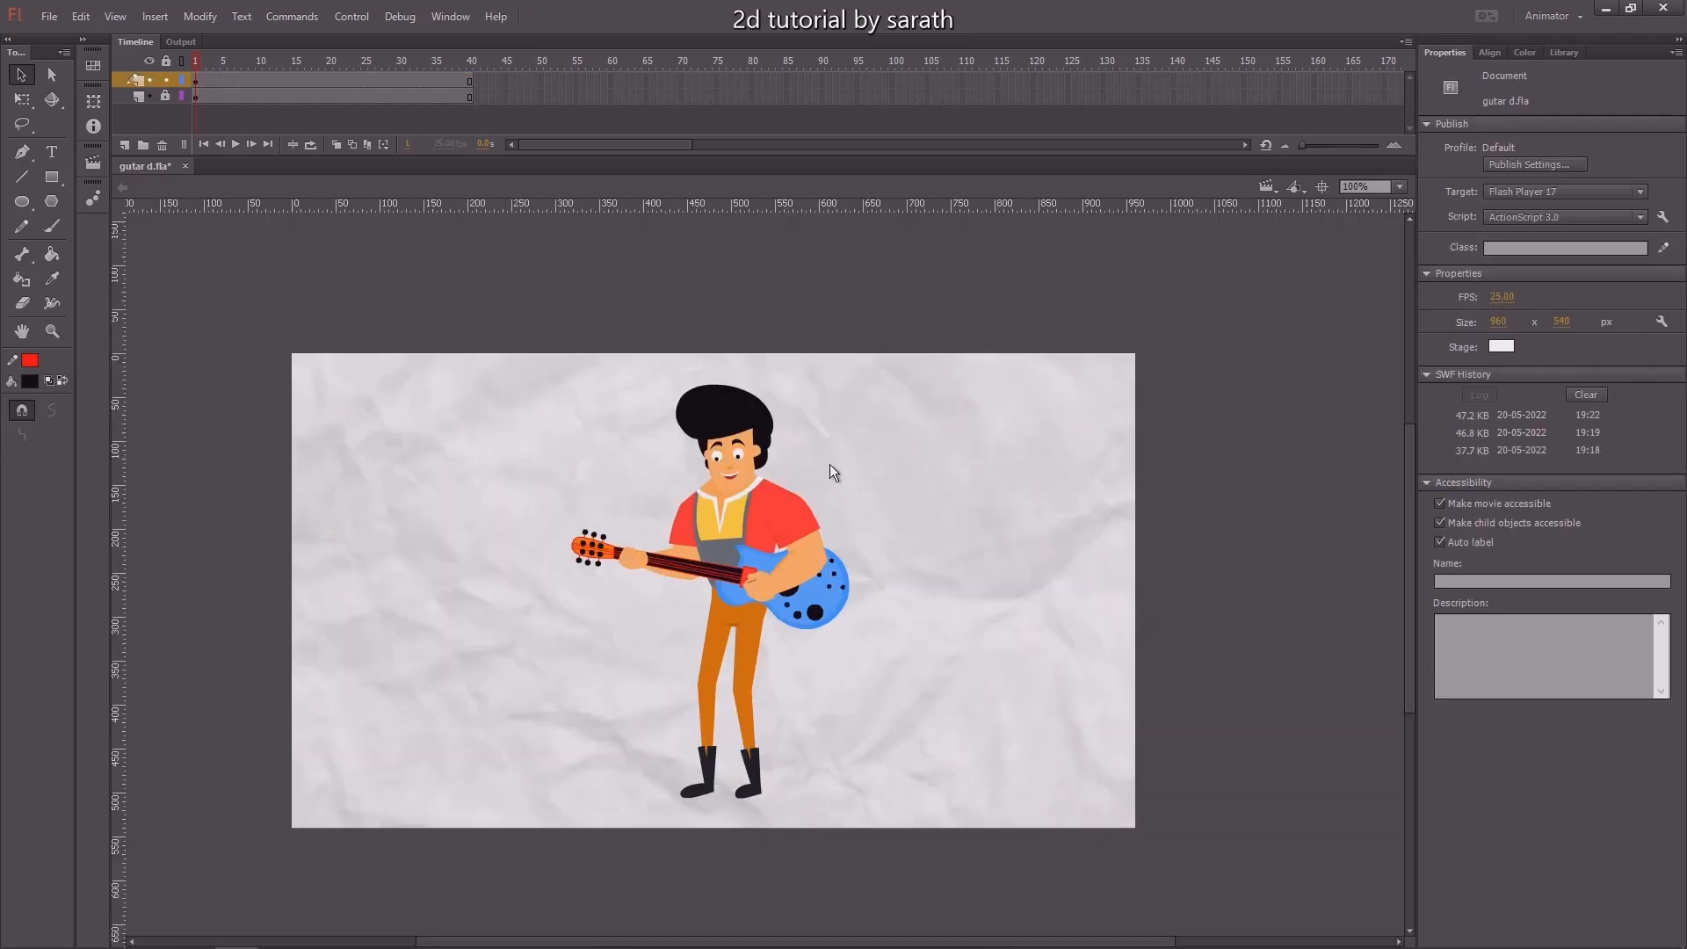
pyautogui.moveTo(884, 339); pyautogui.dragTo(544, 799)
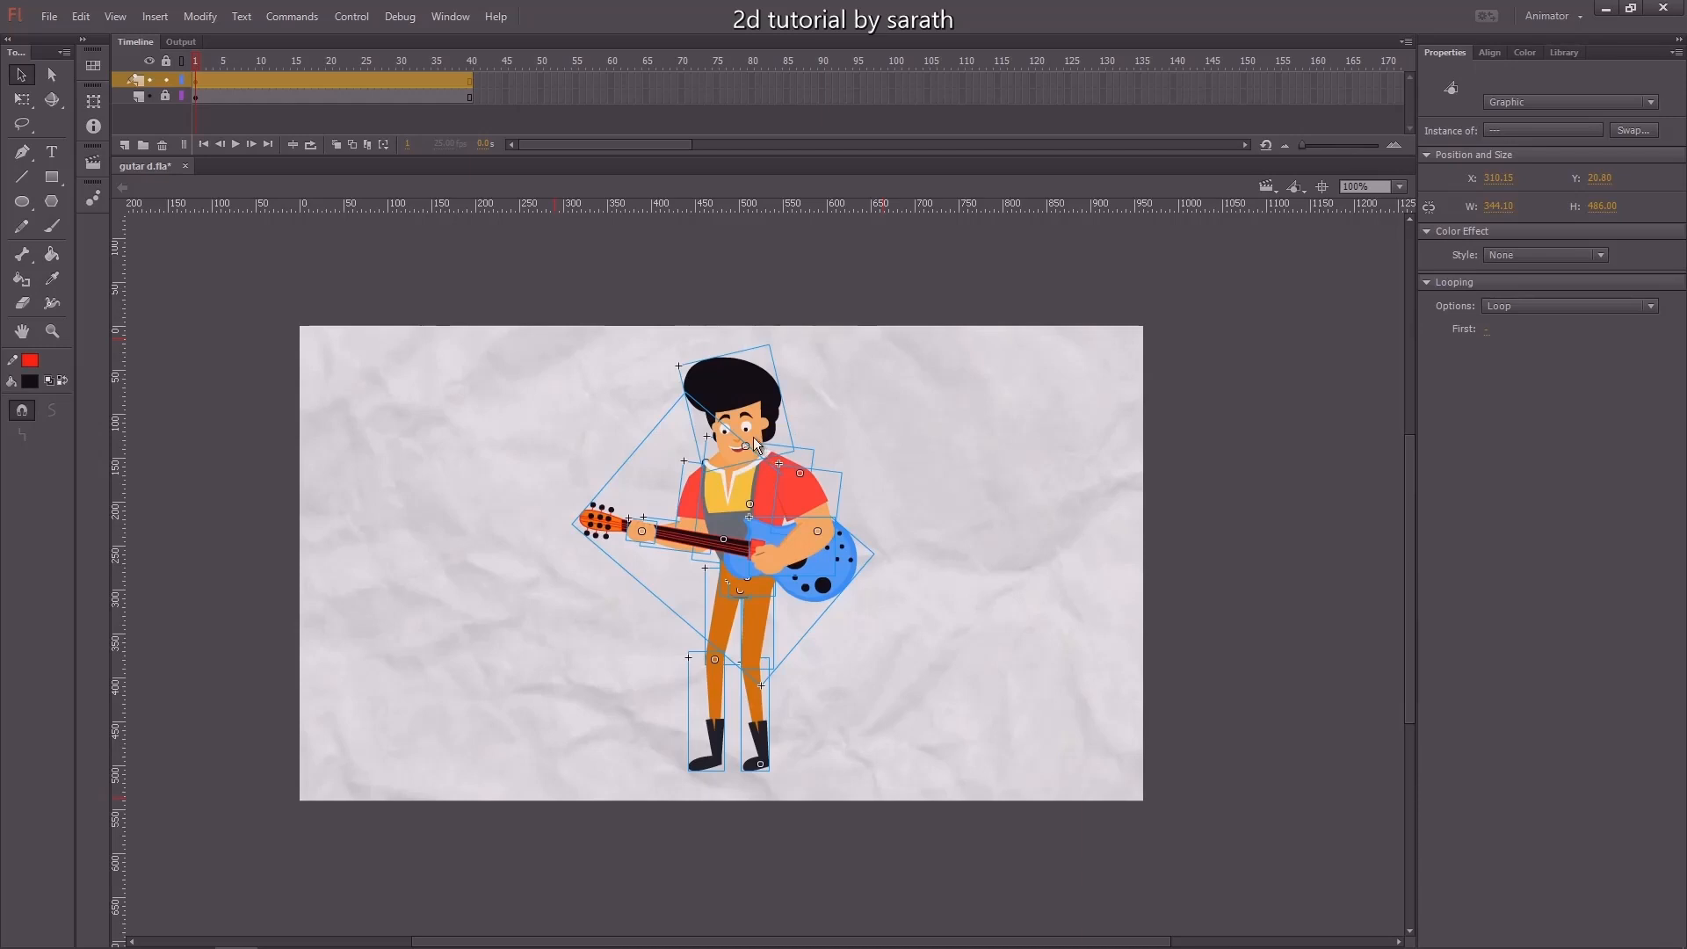
pyautogui.press('F8')
pyautogui.click(936, 103)
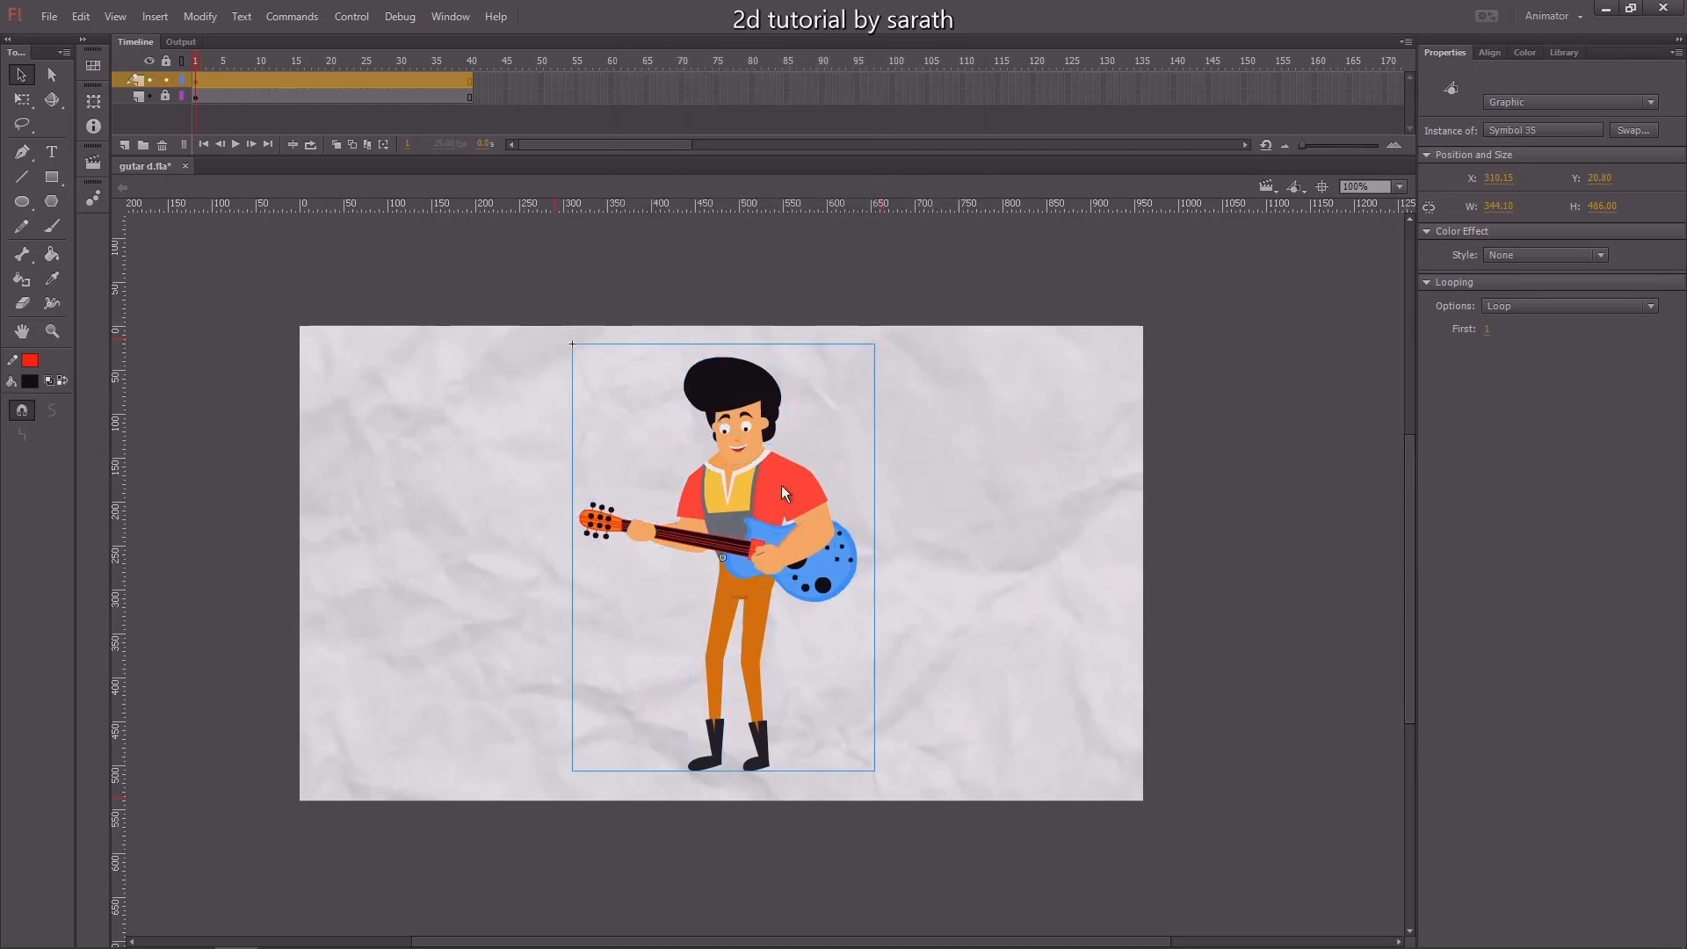
pyautogui.doubleClick(755, 509)
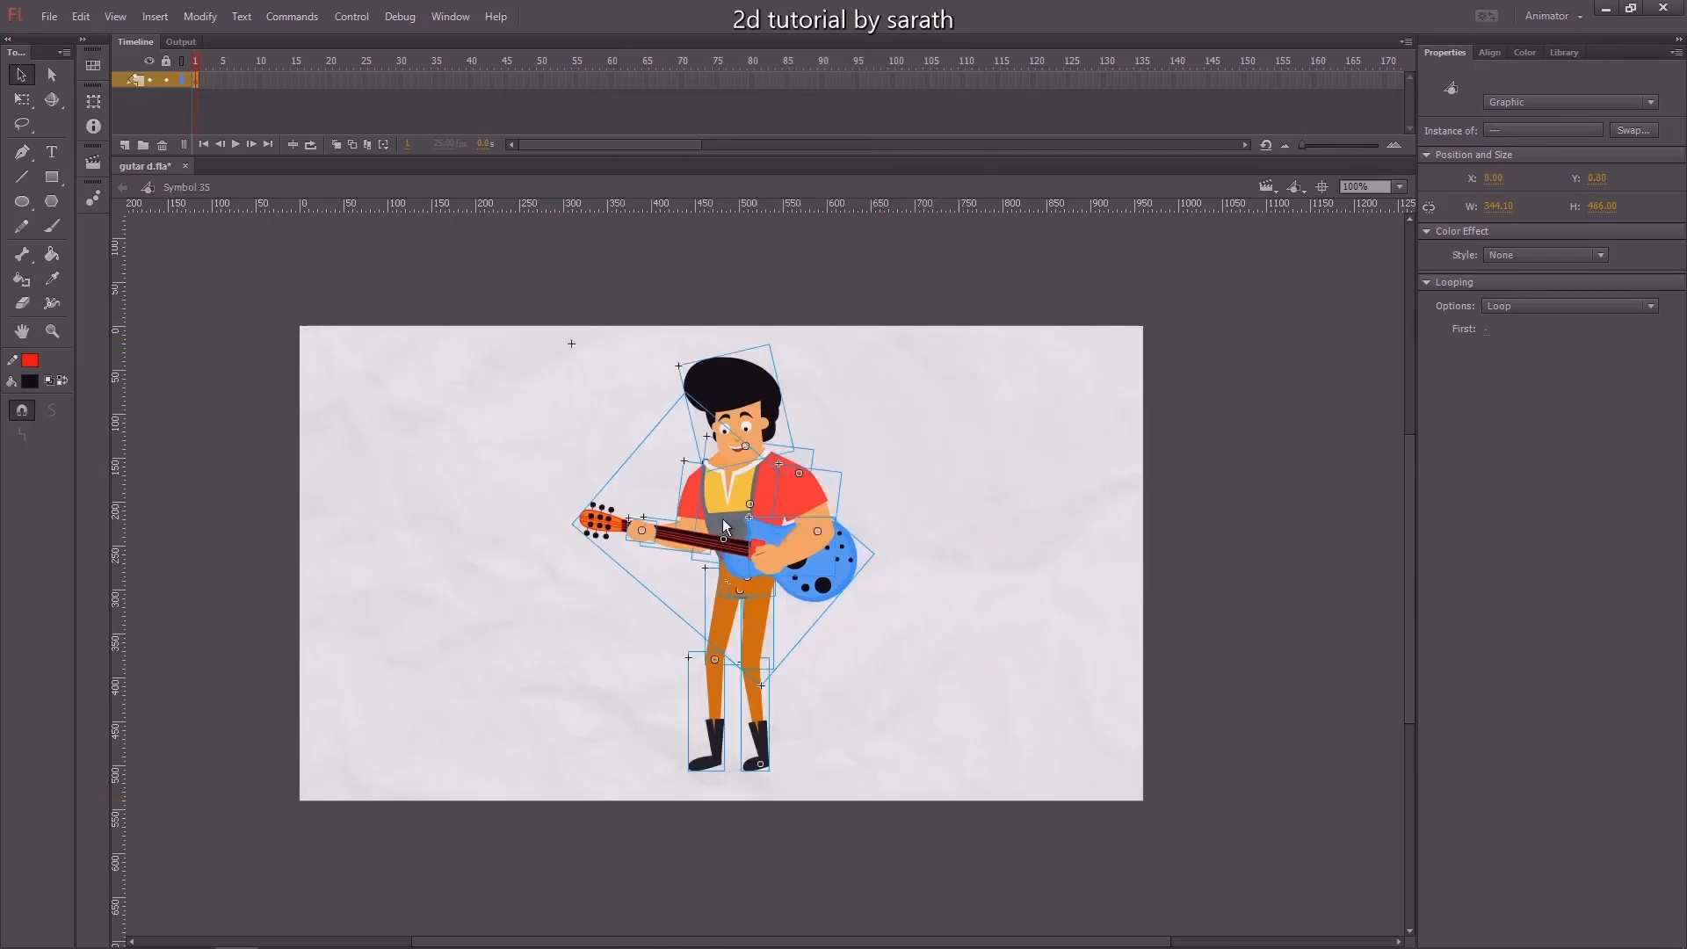
pyautogui.click(550, 553)
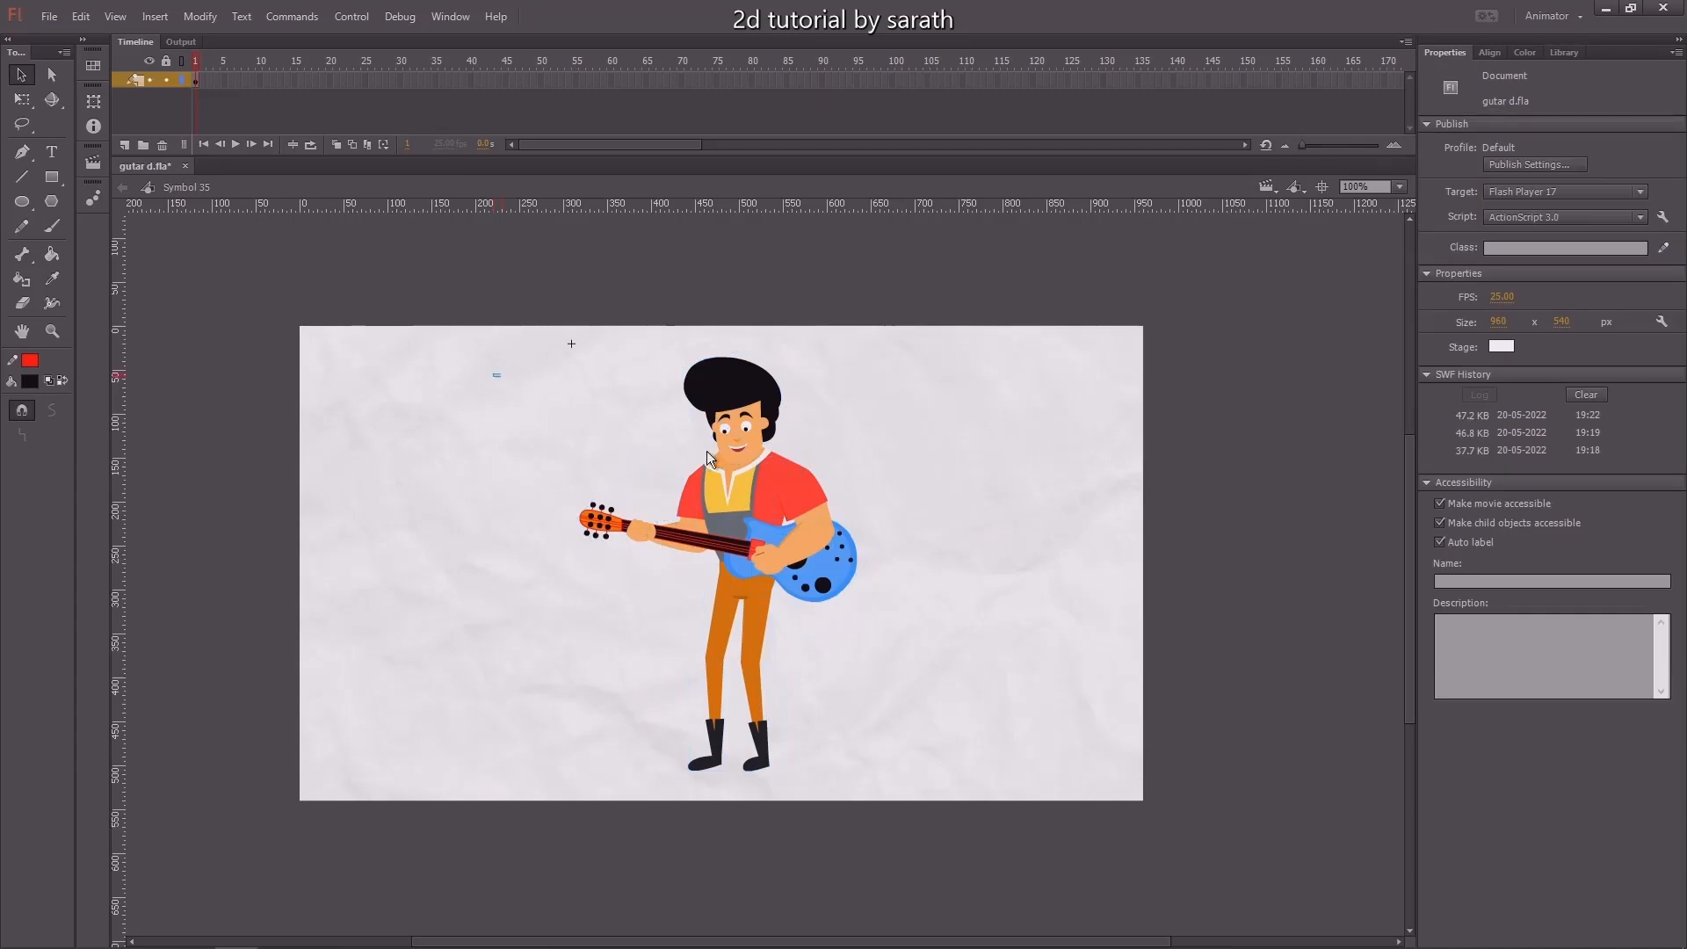
# Convert the head, torso, arms and guitar into one graphic symbol and place its pivot at the waist
pyautogui.moveTo(492, 372); pyautogui.dragTo(893, 549)
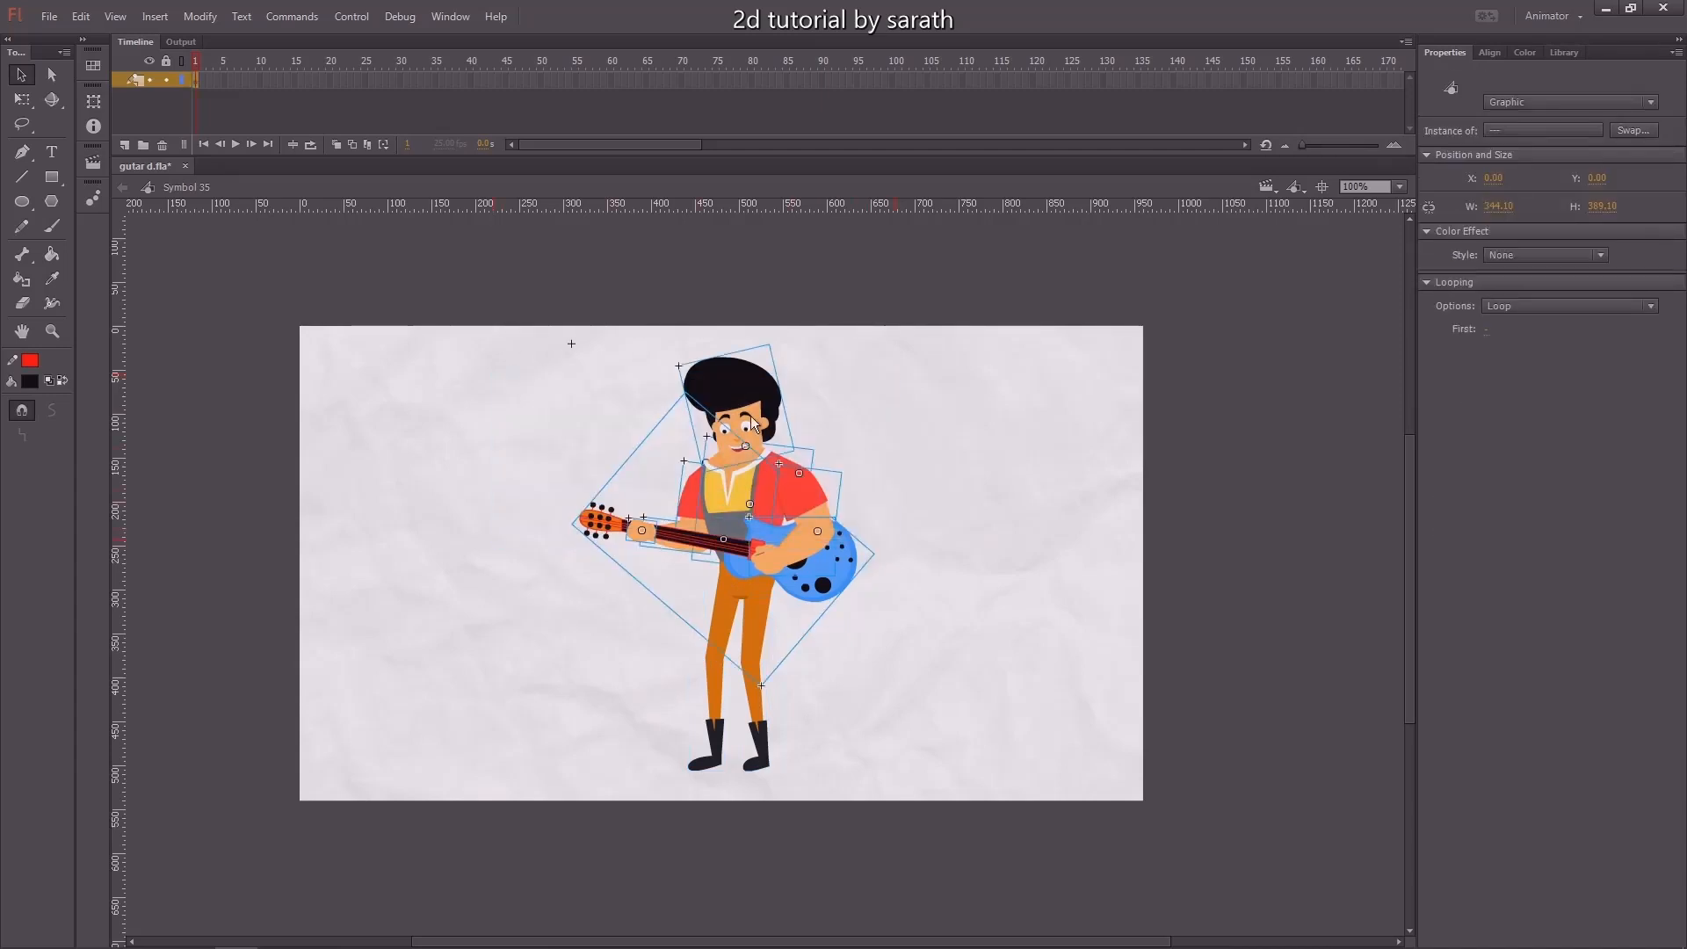
pyautogui.moveTo(752, 425); pyautogui.dragTo(749, 358)
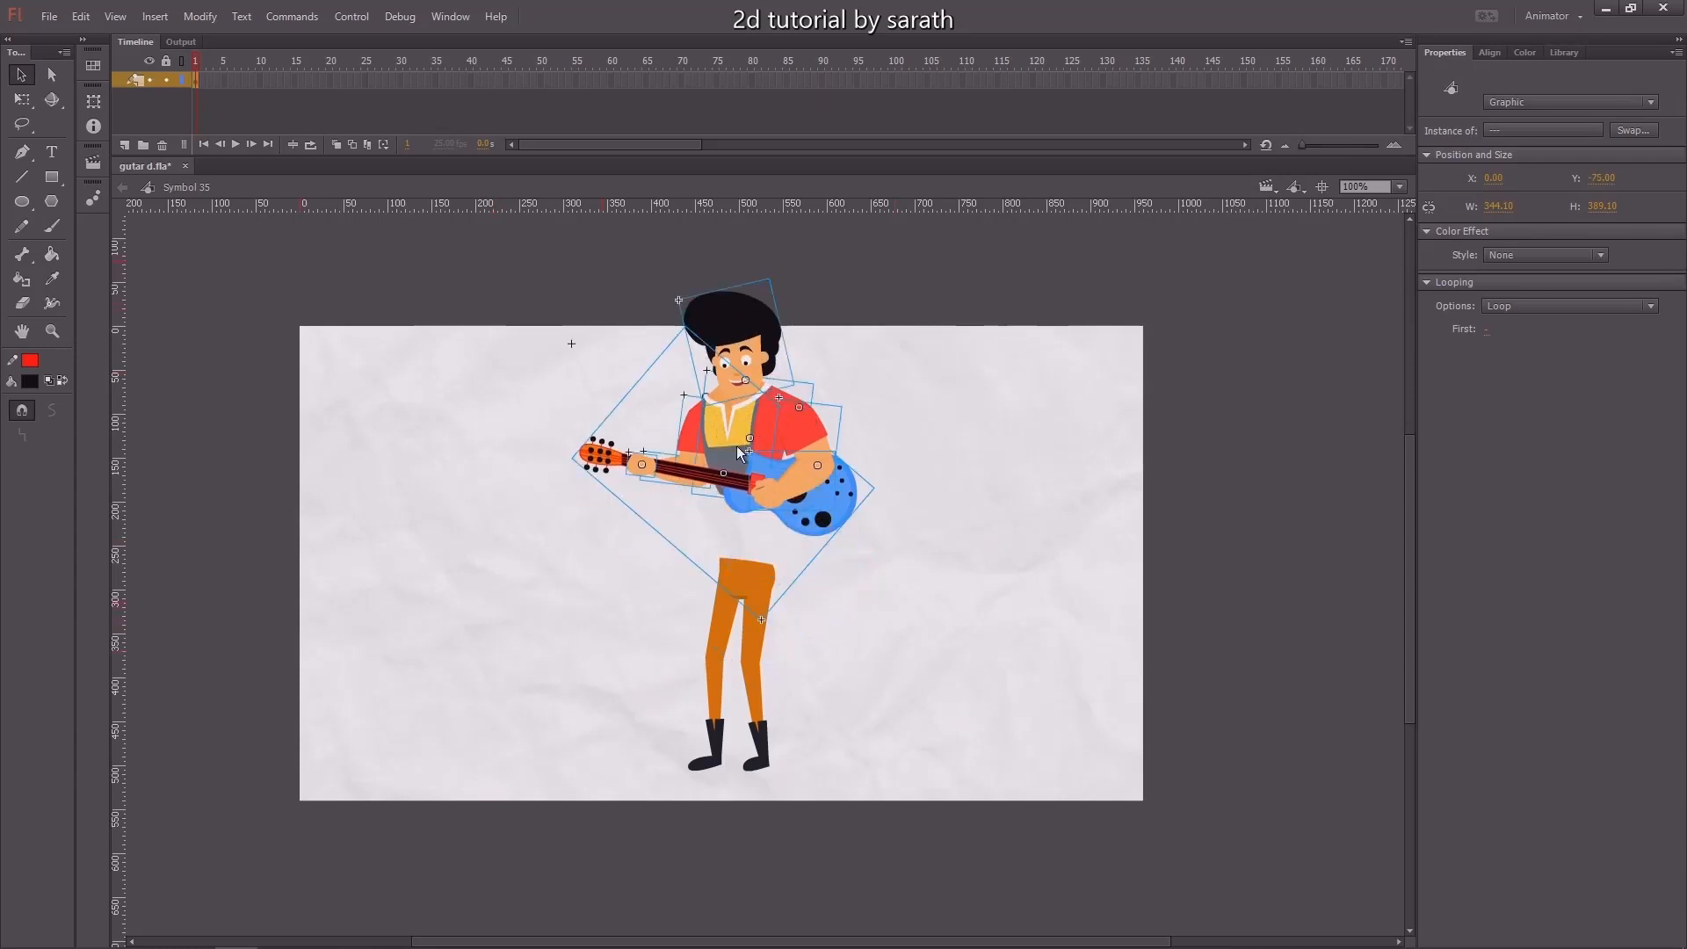
pyautogui.hotkey('ctrl', 'z')
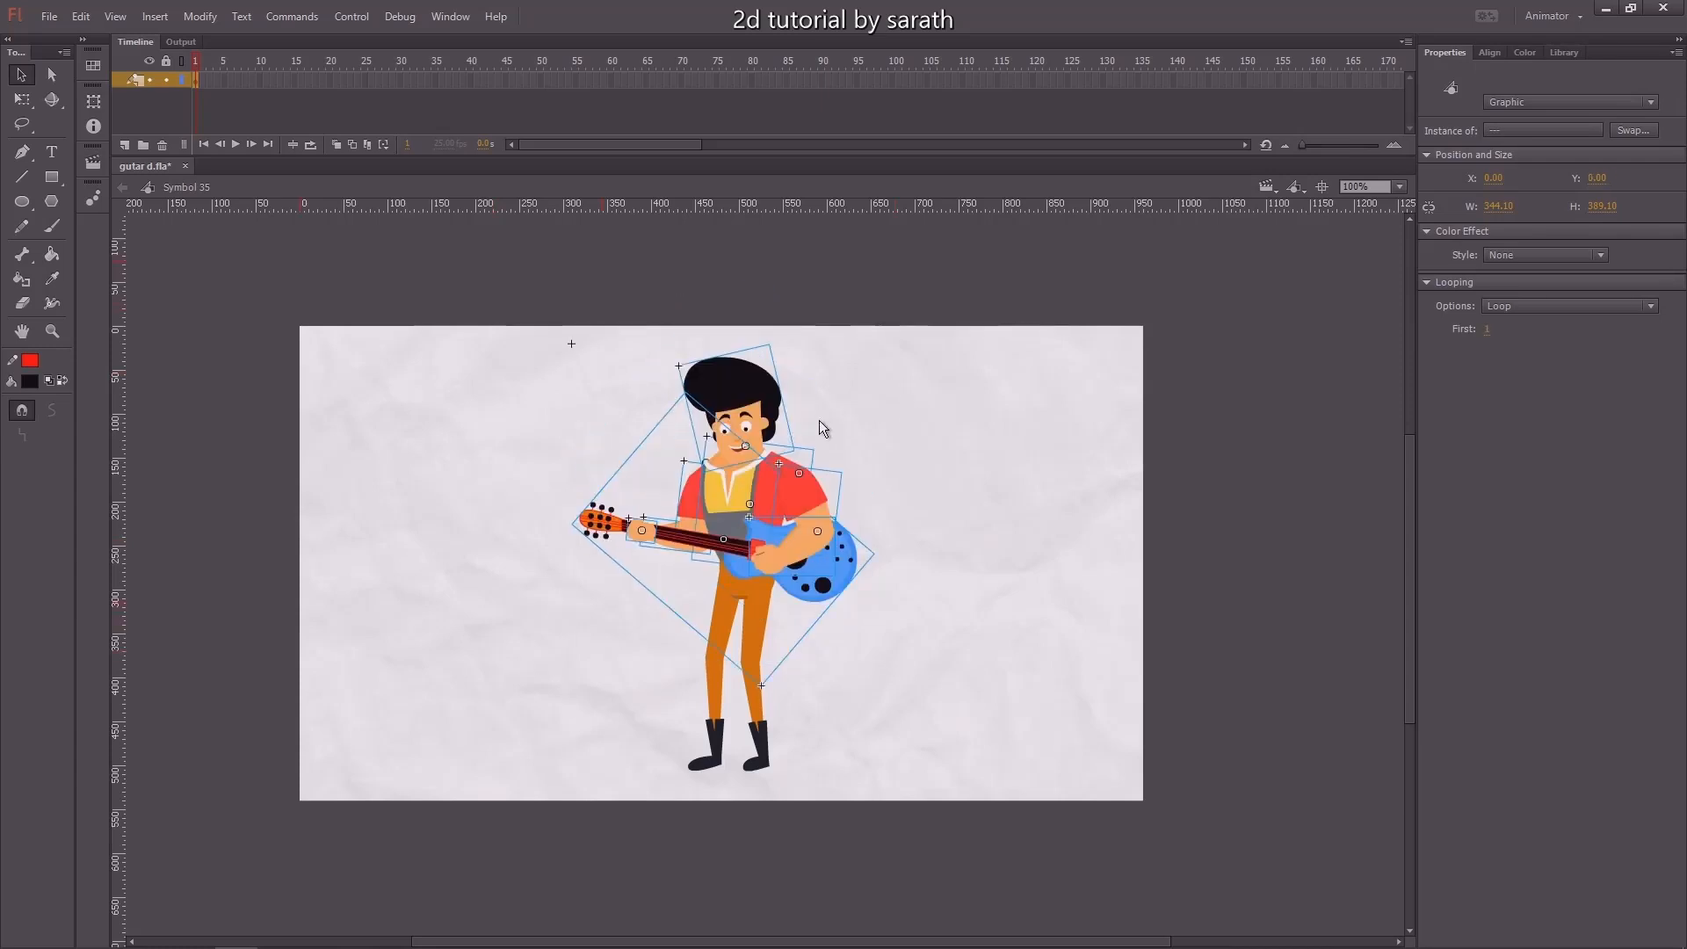
pyautogui.press('F8')
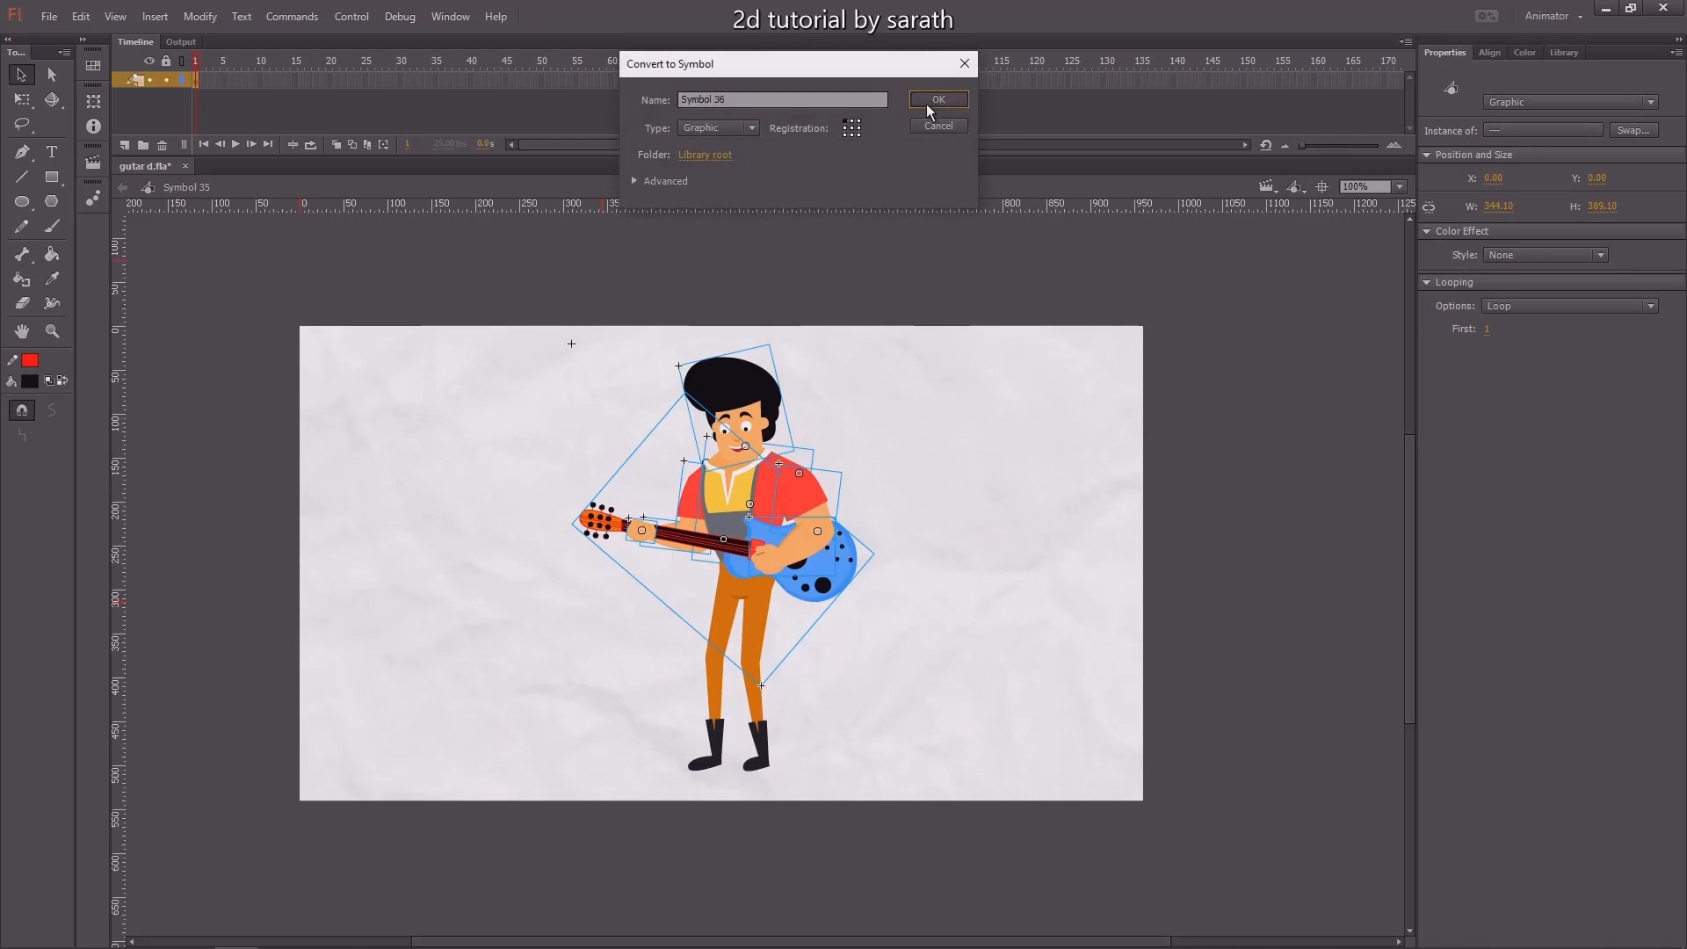
pyautogui.click(926, 103)
pyautogui.press('q')
pyautogui.moveTo(722, 517); pyautogui.dragTo(748, 556)
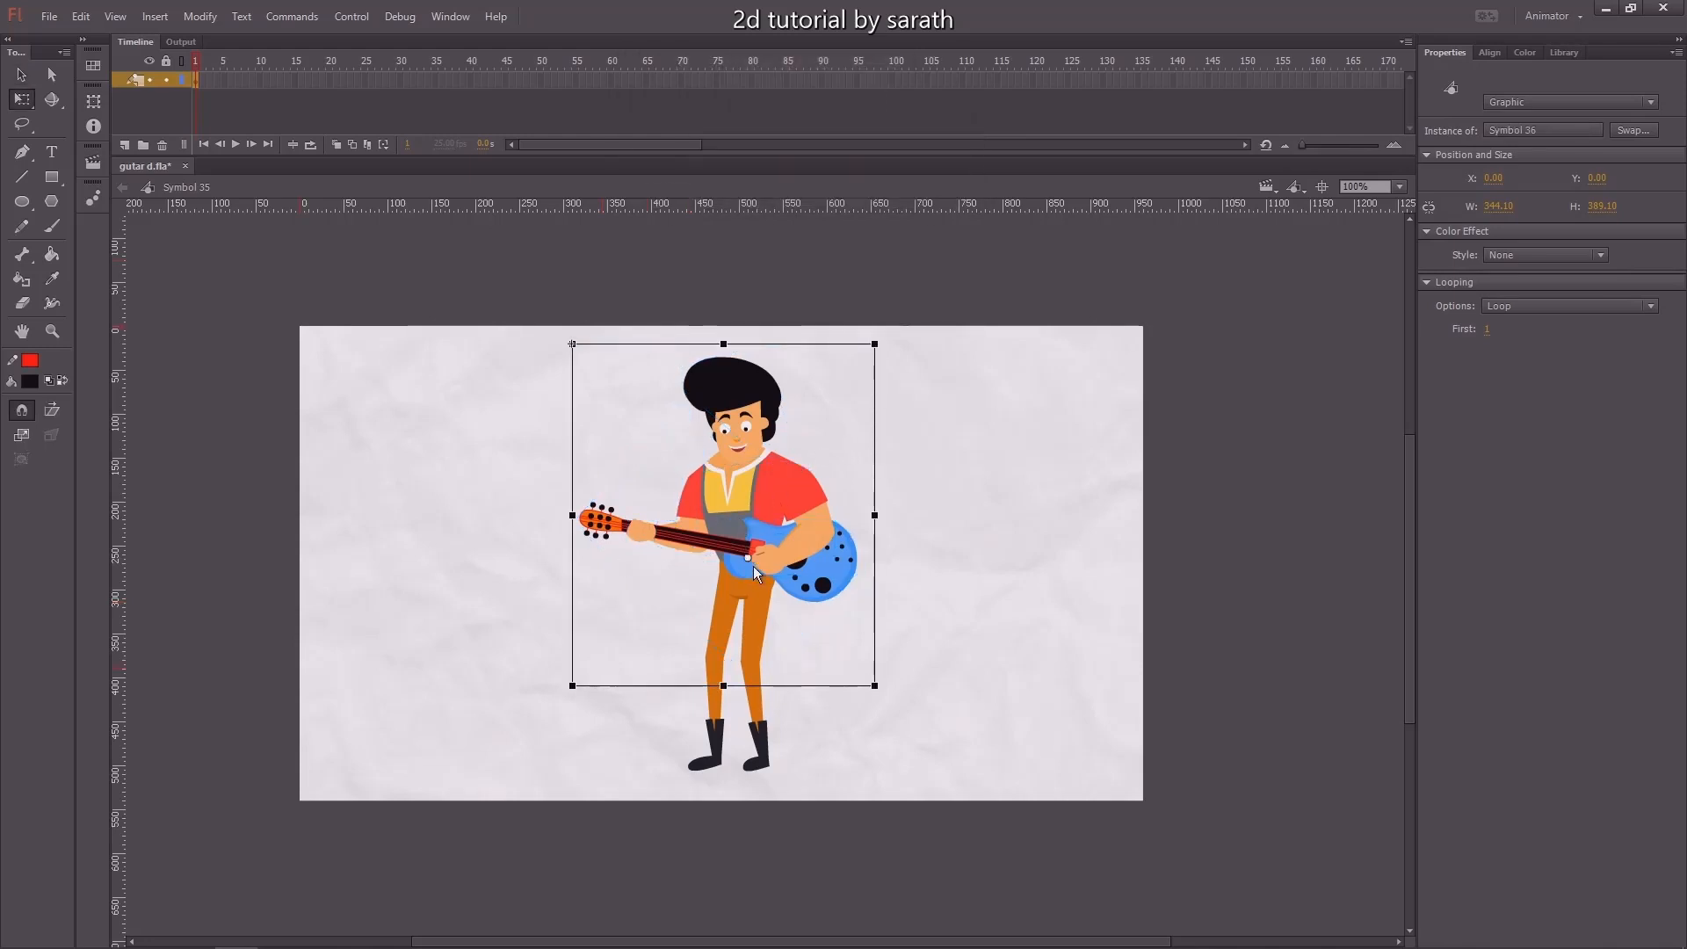
# Distribute the upper-body, hip and leg symbols to separate layers
pyautogui.moveTo(936, 321); pyautogui.dragTo(615, 786)
pyautogui.rightClick(740, 423)
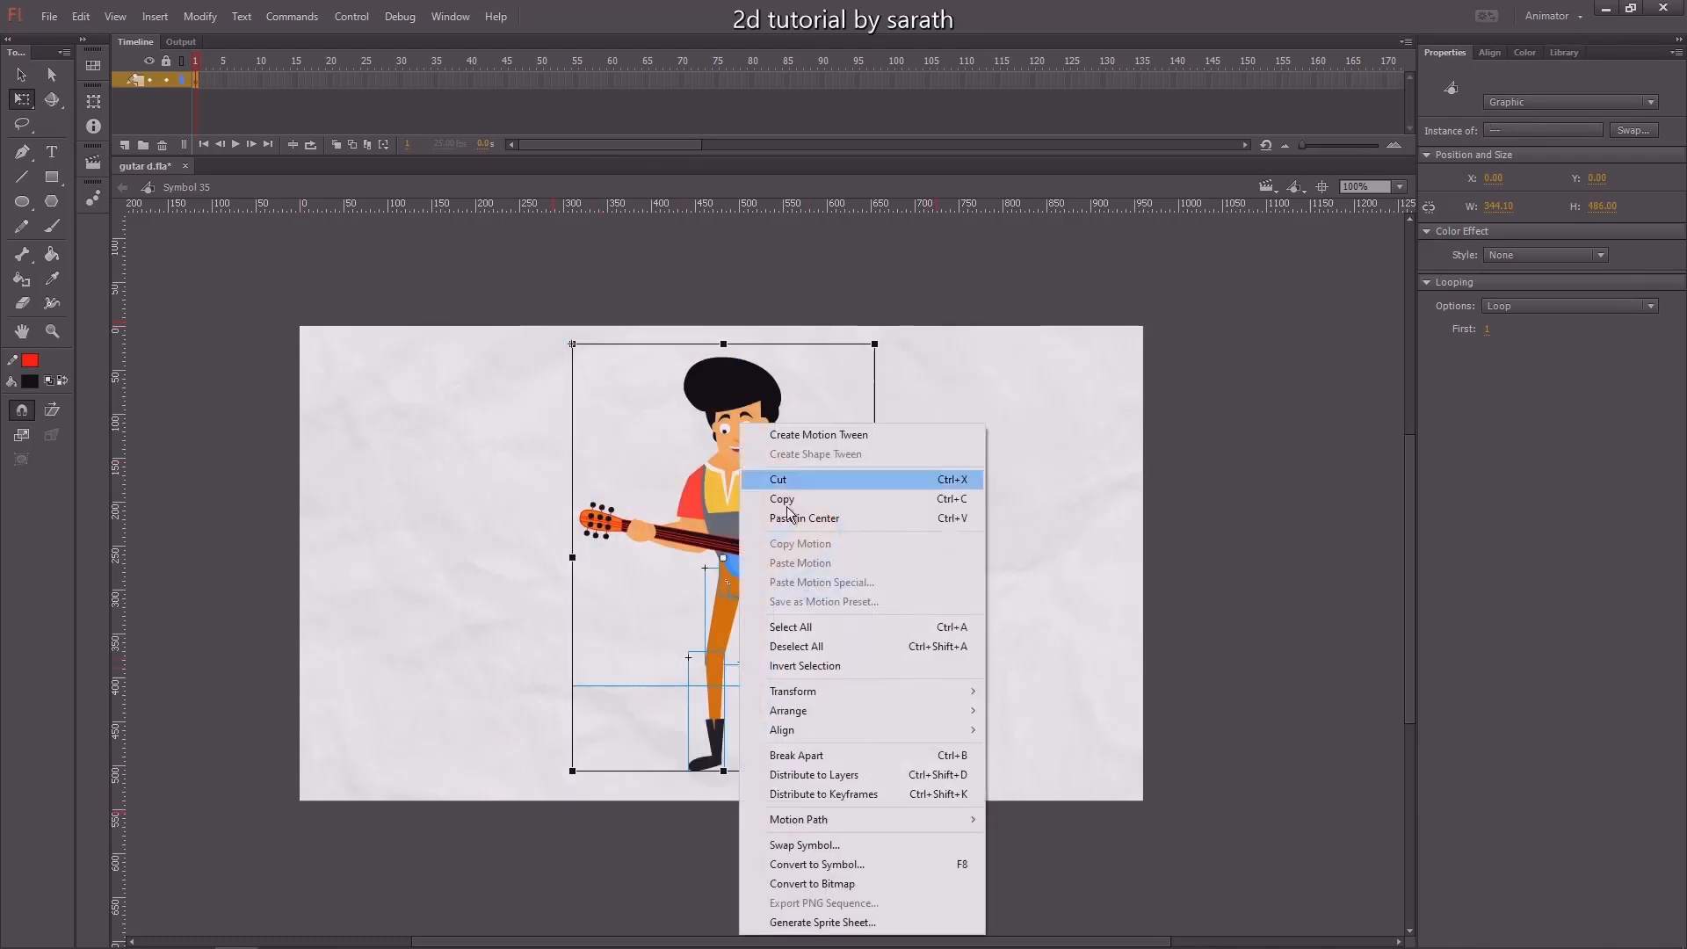
pyautogui.click(816, 777)
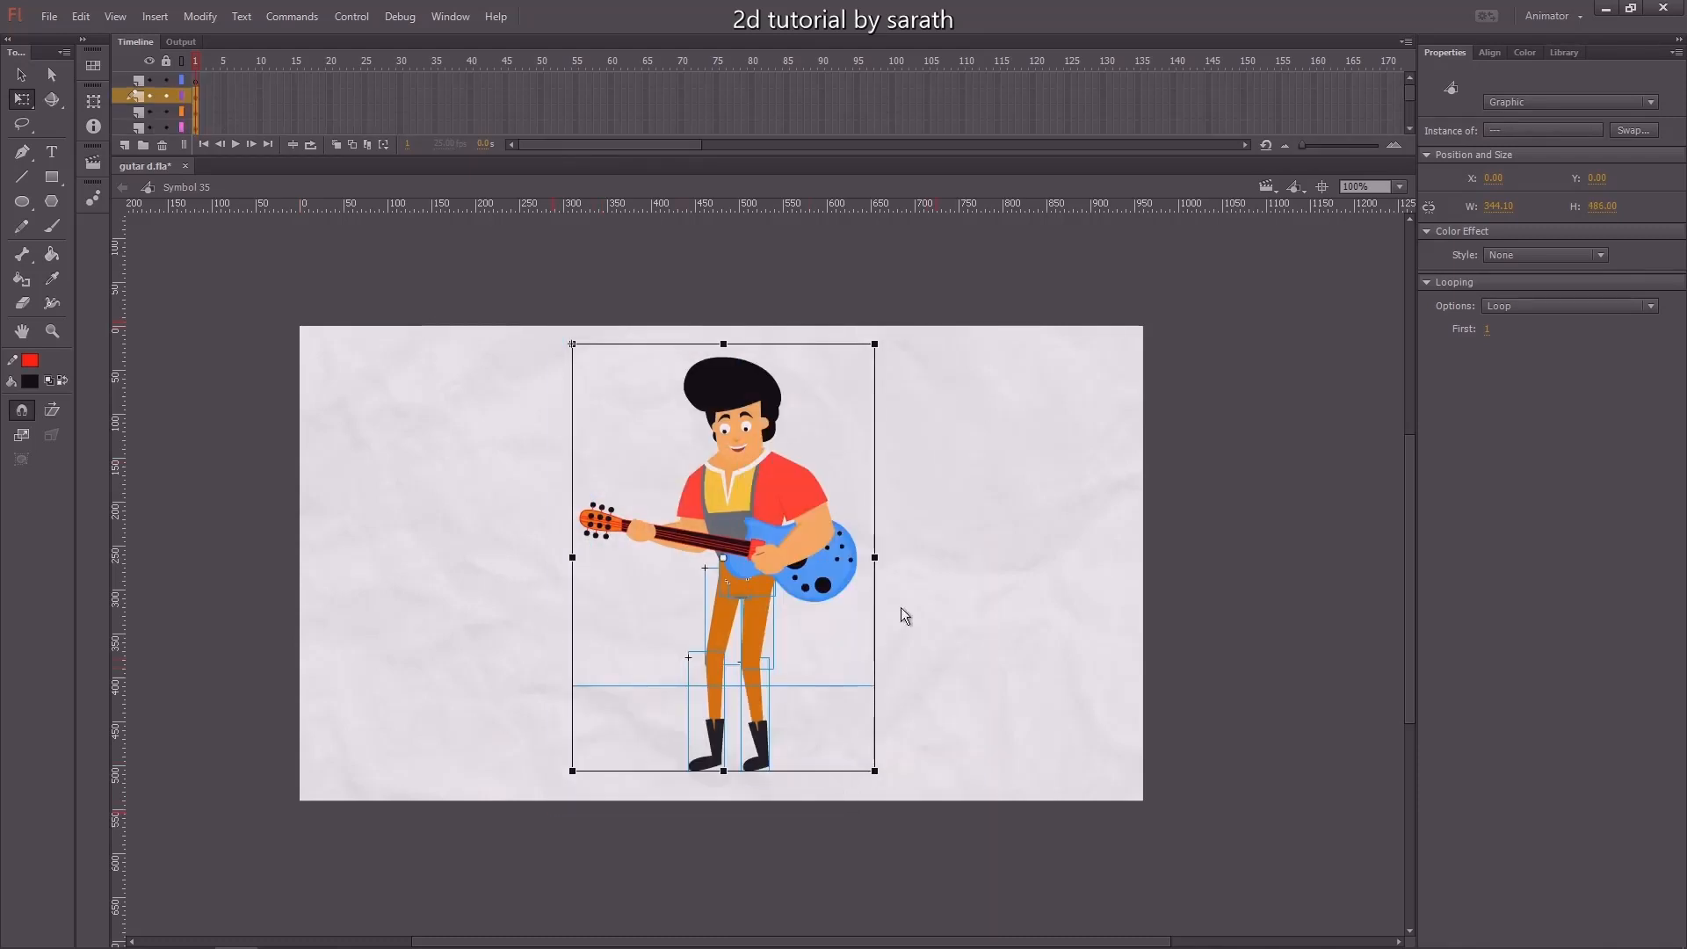
pyautogui.click(956, 429)
pyautogui.press('v')
pyautogui.click(767, 545)
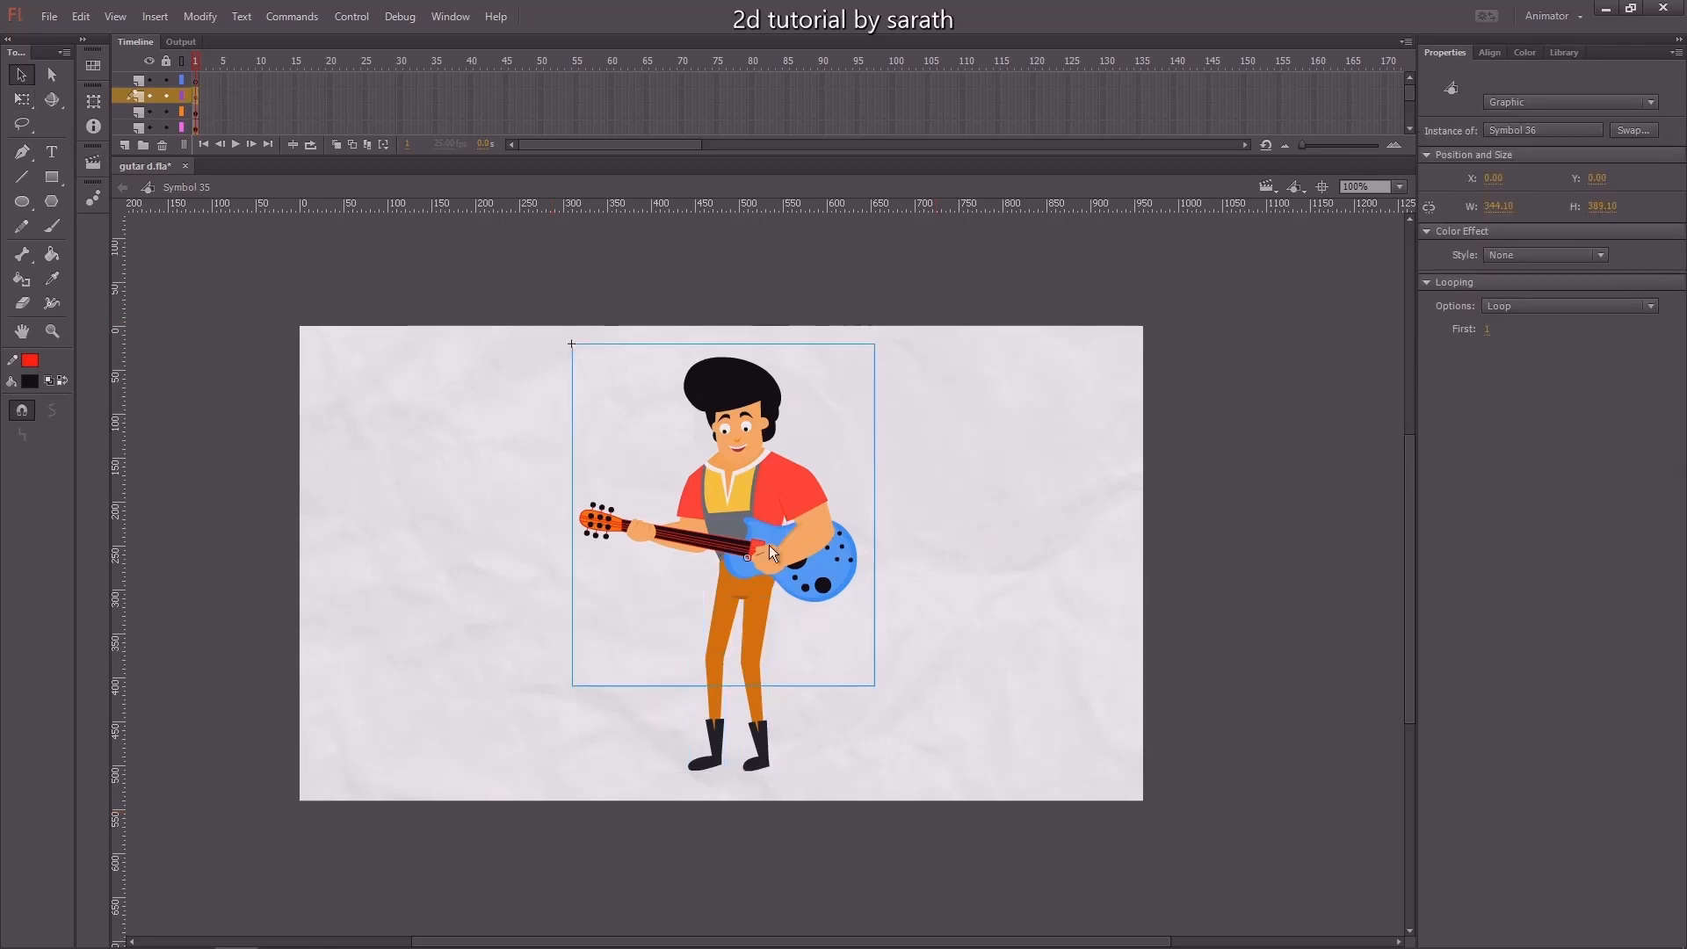
pyautogui.click(761, 614)
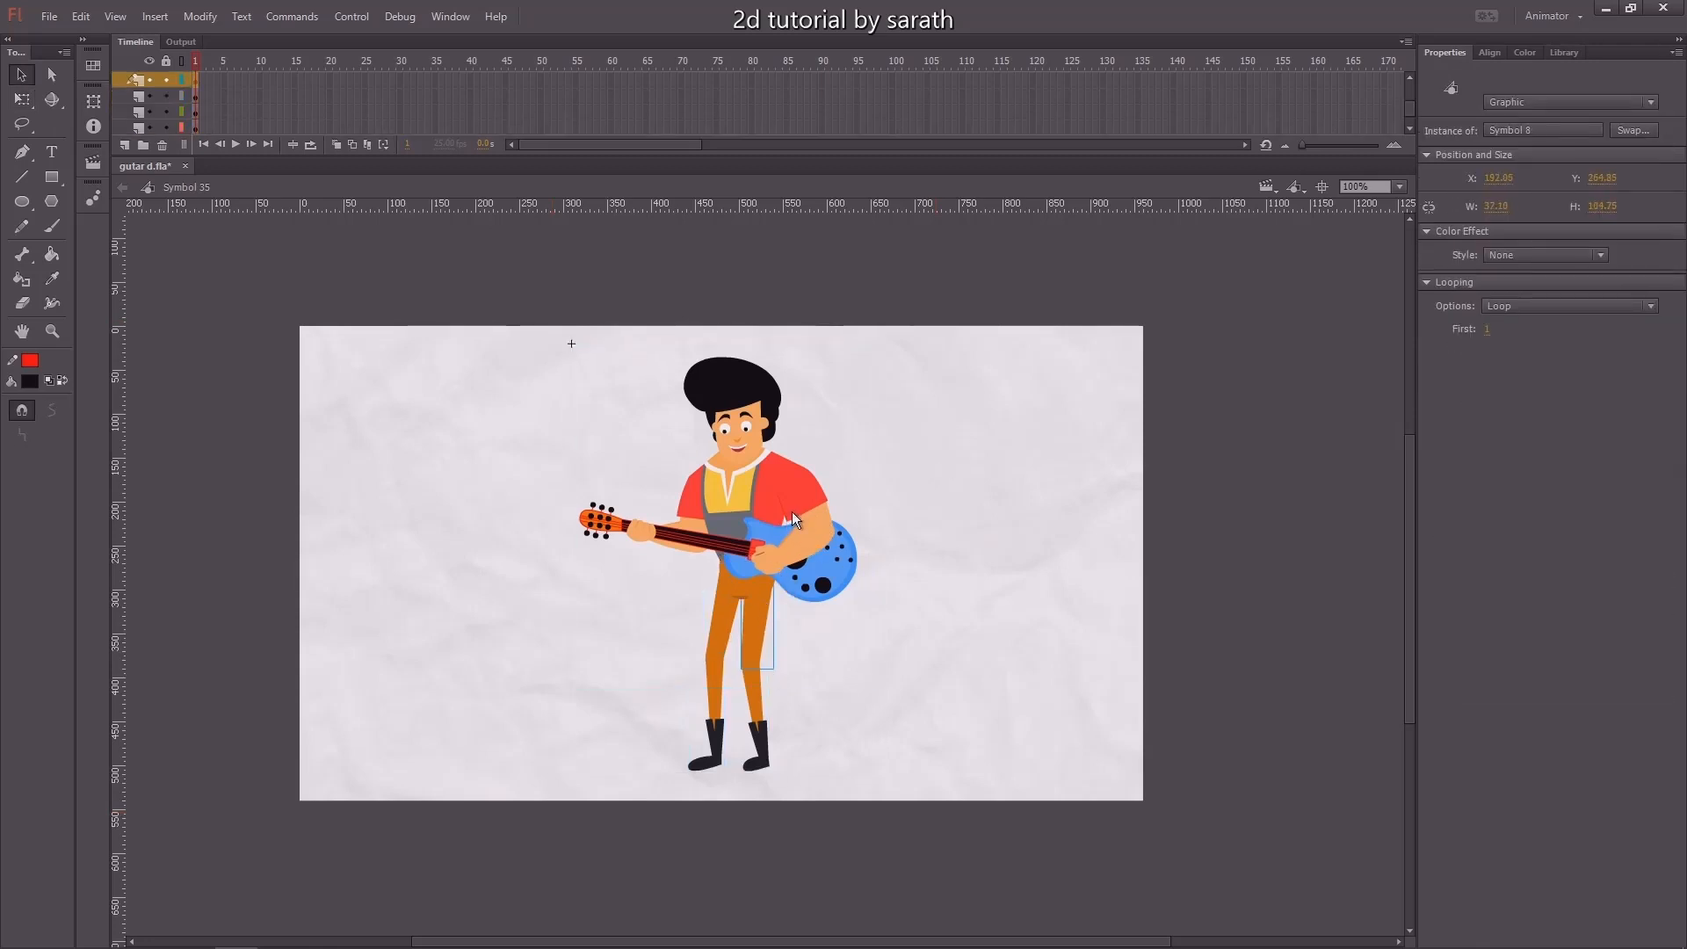
pyautogui.click(766, 499)
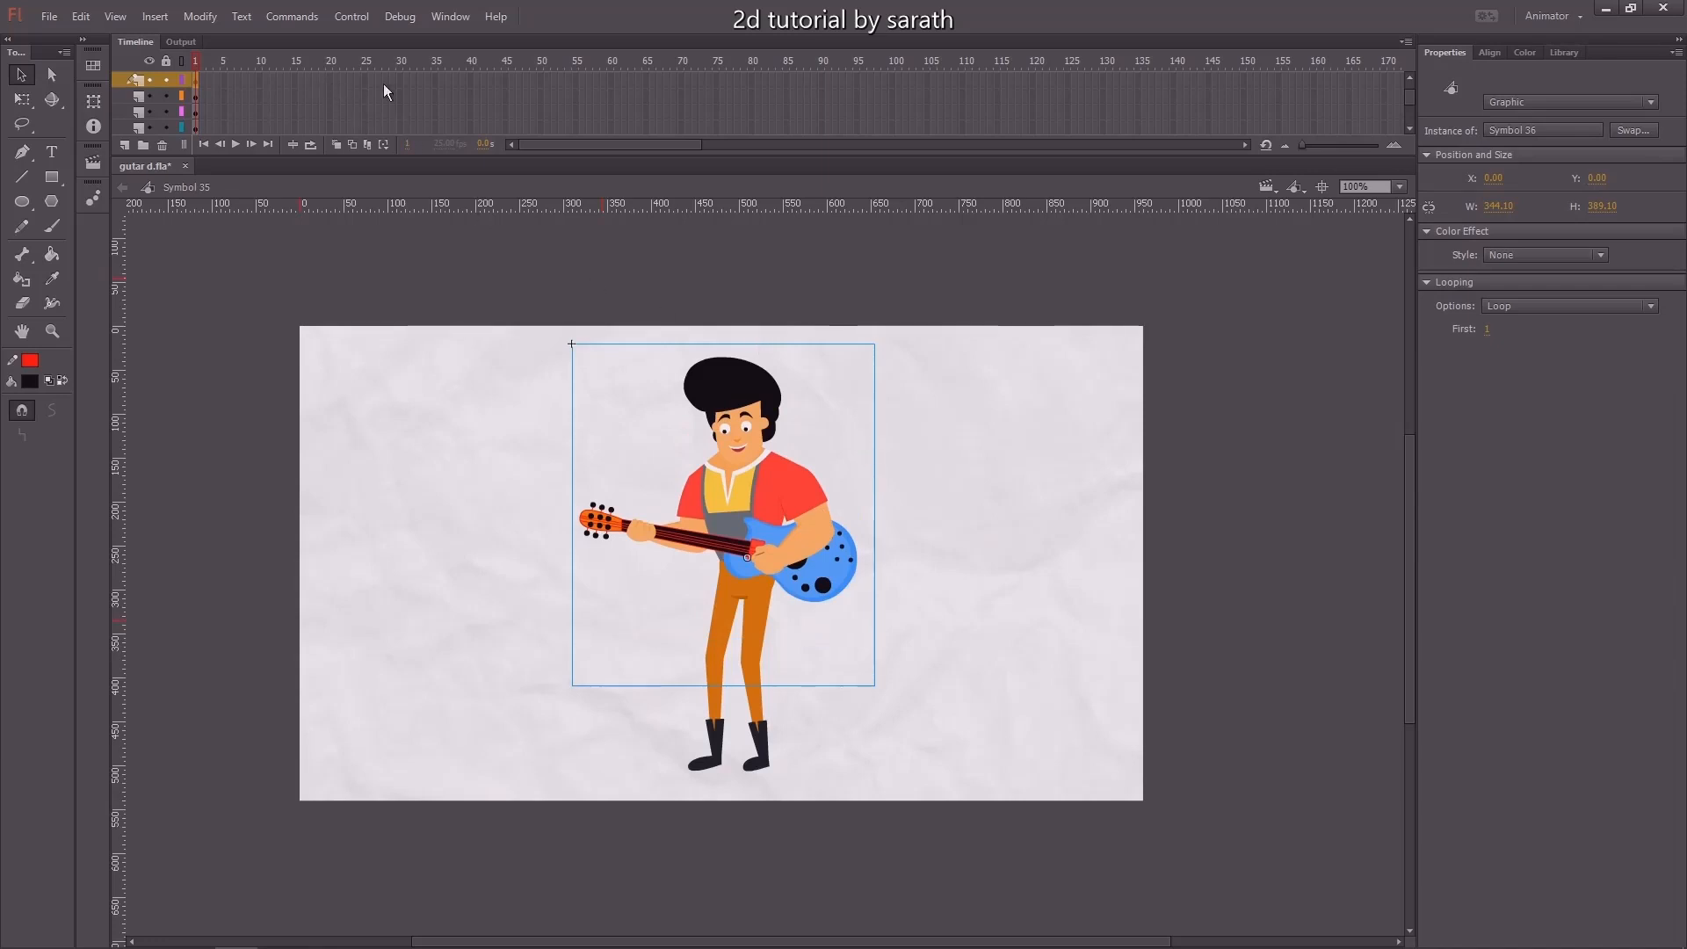
# Insert keyframes on all layers at frames 20, 10 and 5
pyautogui.moveTo(1411, 97); pyautogui.dragTo(1410, 91)
pyautogui.moveTo(330, 78); pyautogui.dragTo(331, 217)
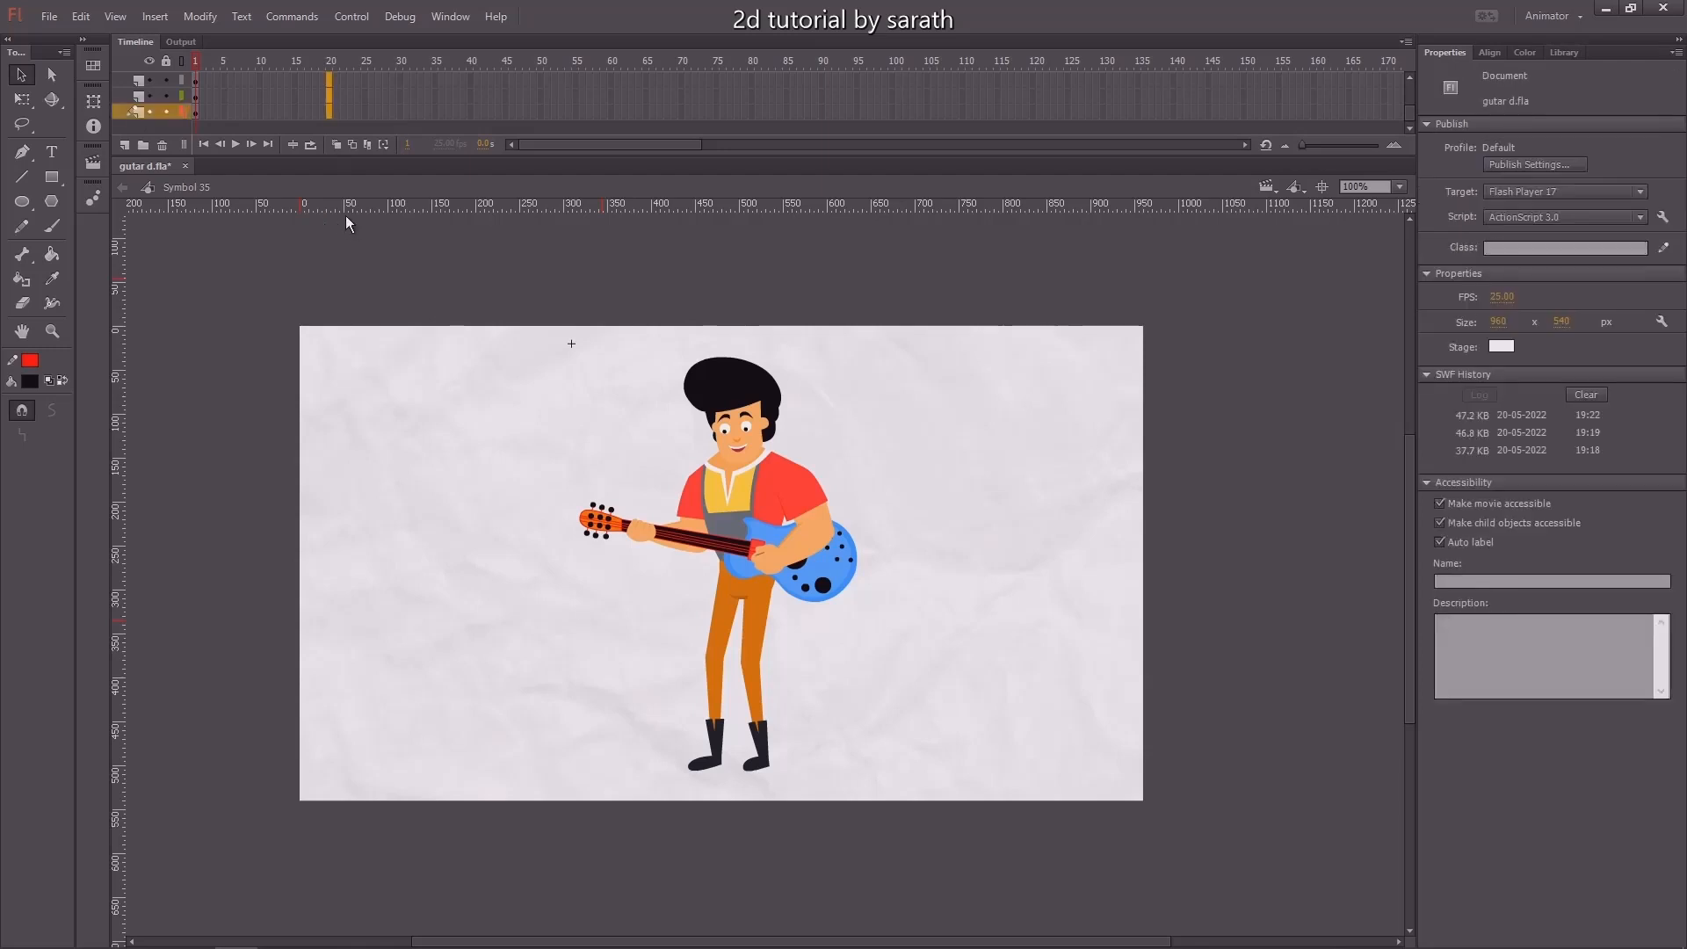
pyautogui.press('F6')
pyautogui.click(260, 58)
pyautogui.moveTo(260, 55); pyautogui.dragTo(225, 213)
pyautogui.press('F6')
pyautogui.press('F6')
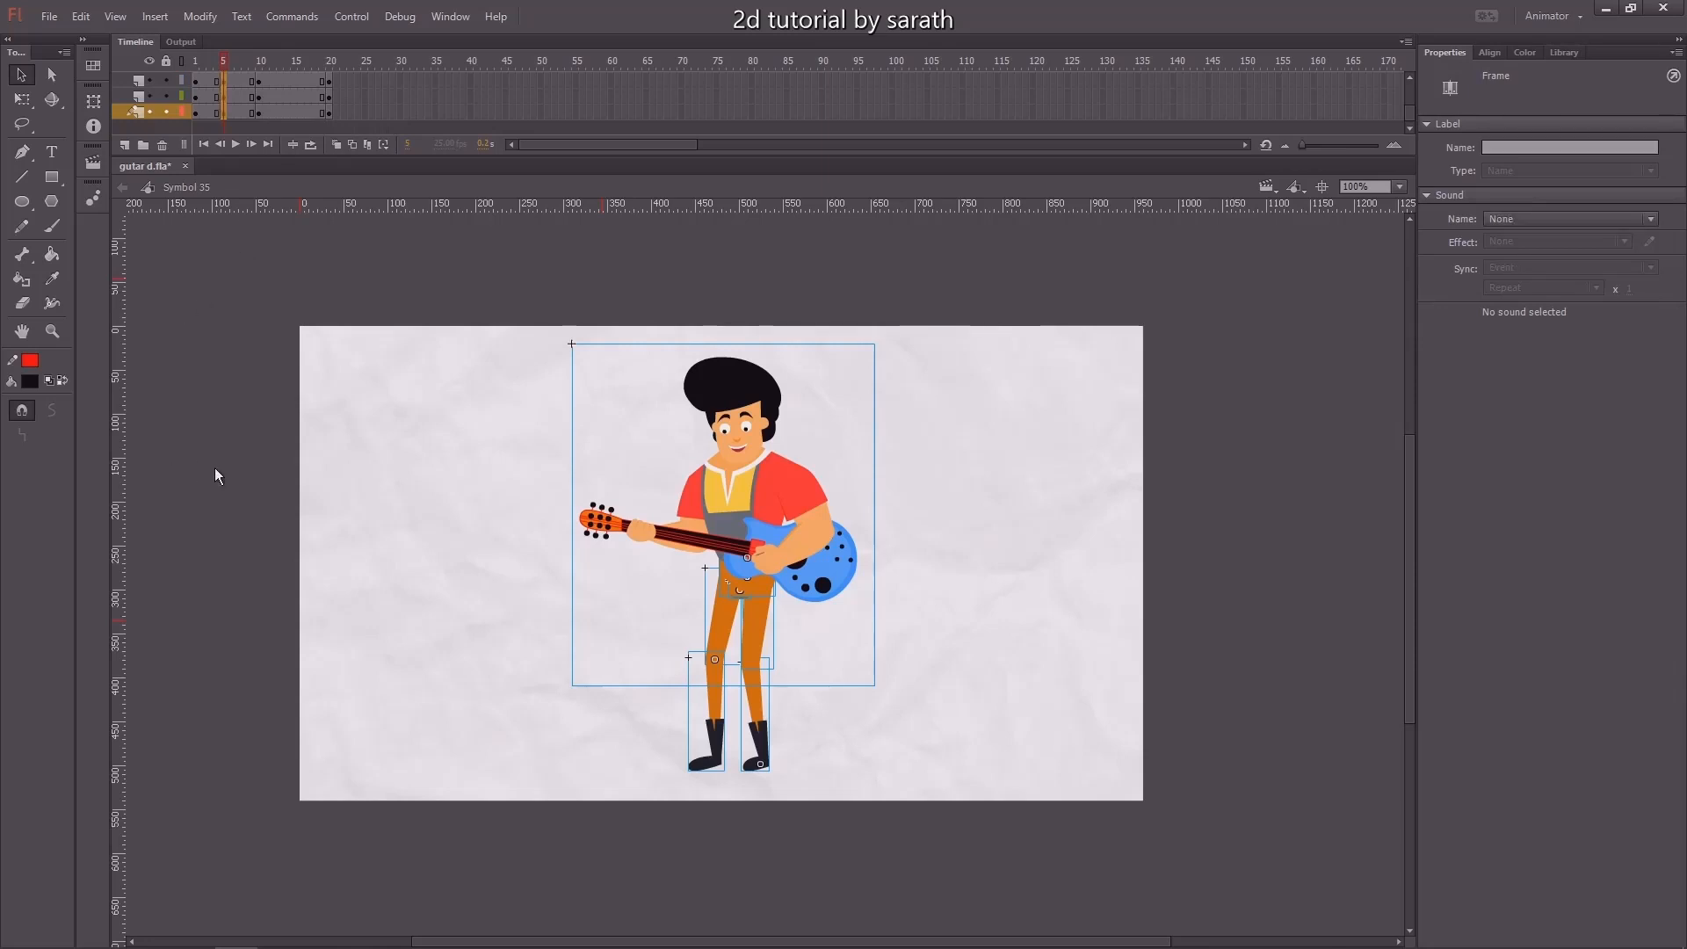
# At frame 5, move the upper body, hips and both thighs down 15 px, leaving out the lower legs
pyautogui.moveTo(282, 456); pyautogui.dragTo(266, 446)
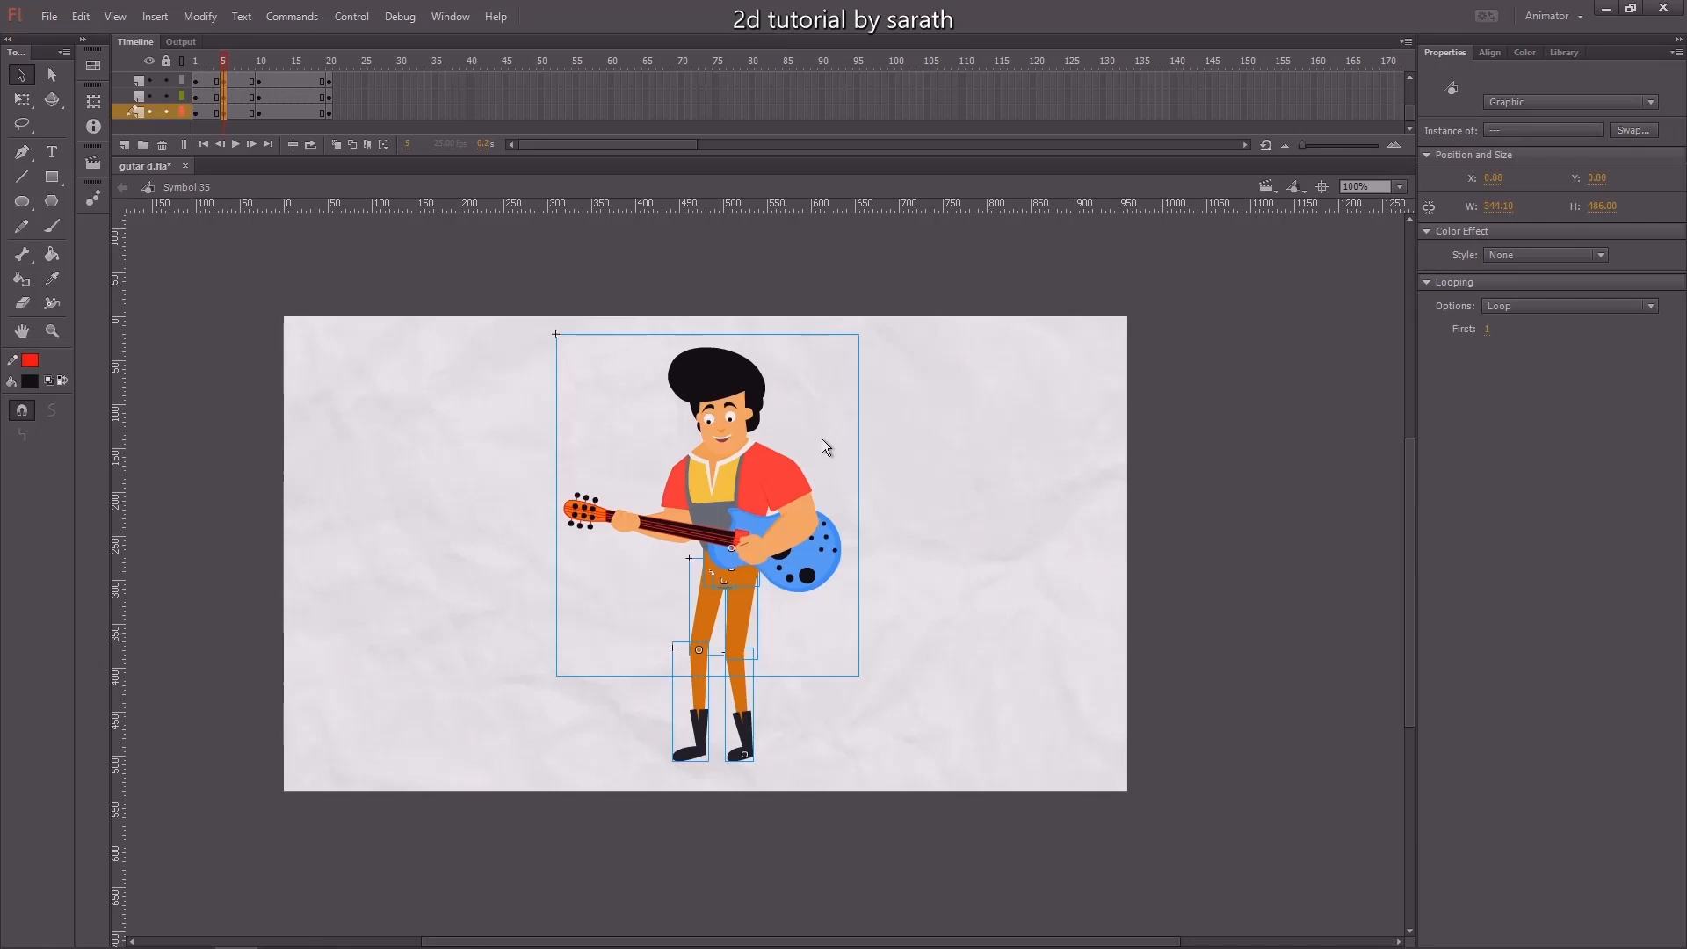
pyautogui.hotkey('ctrl', '=')
pyautogui.moveTo(822, 474); pyautogui.dragTo(737, 462)
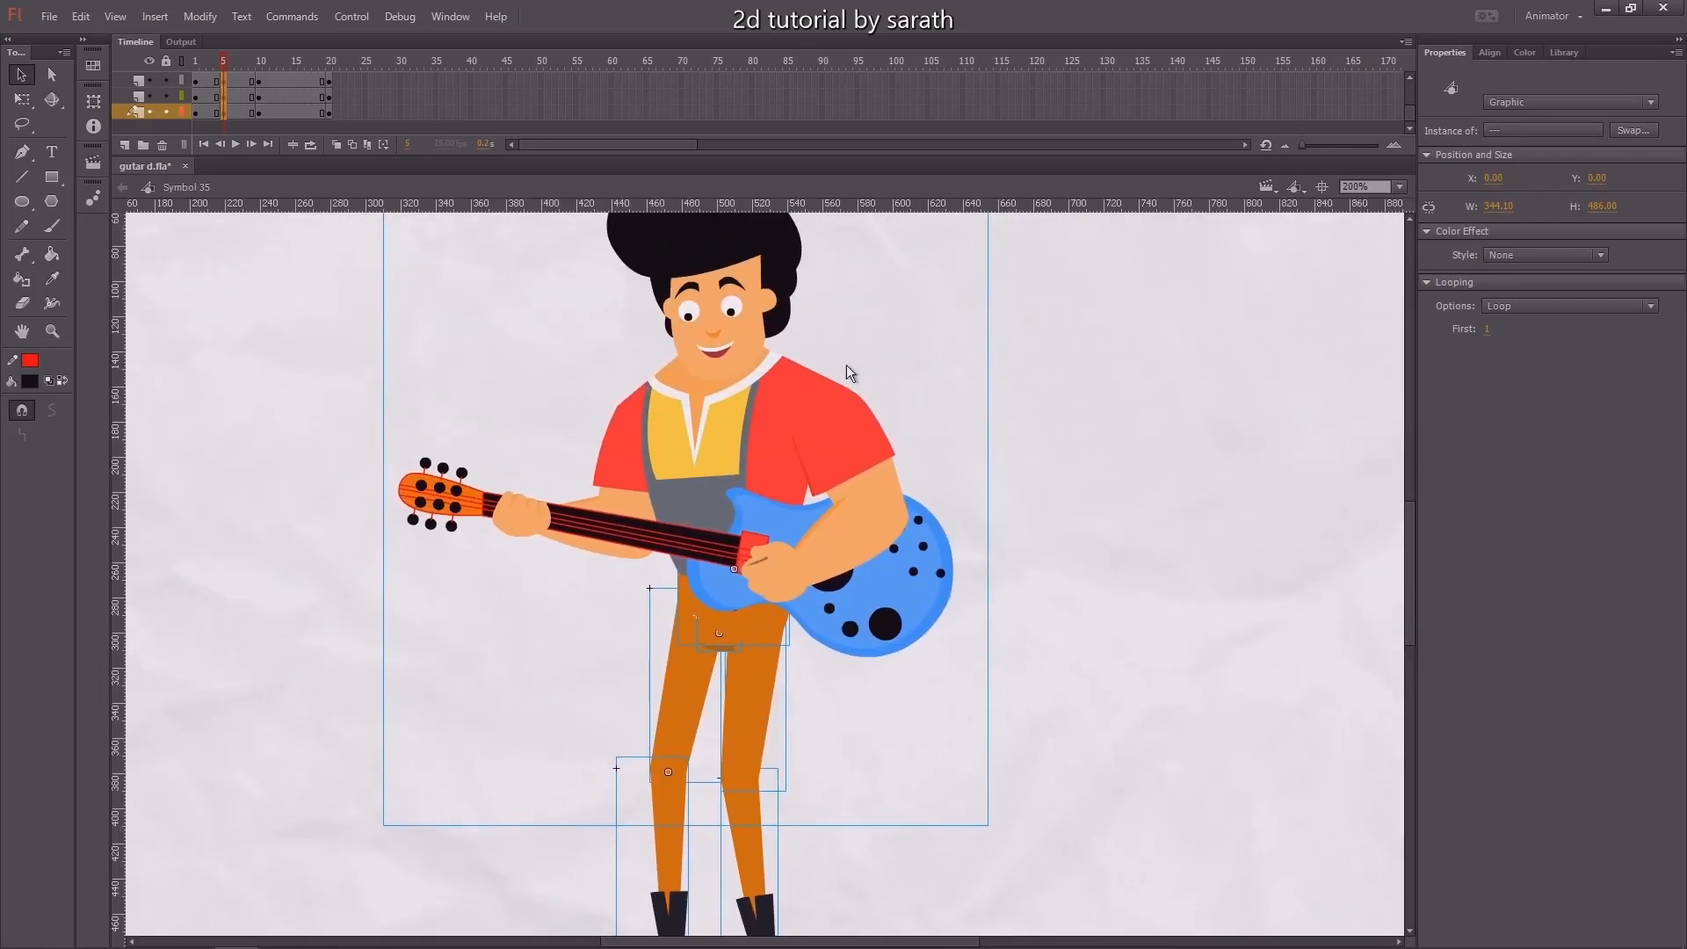
pyautogui.click(990, 305)
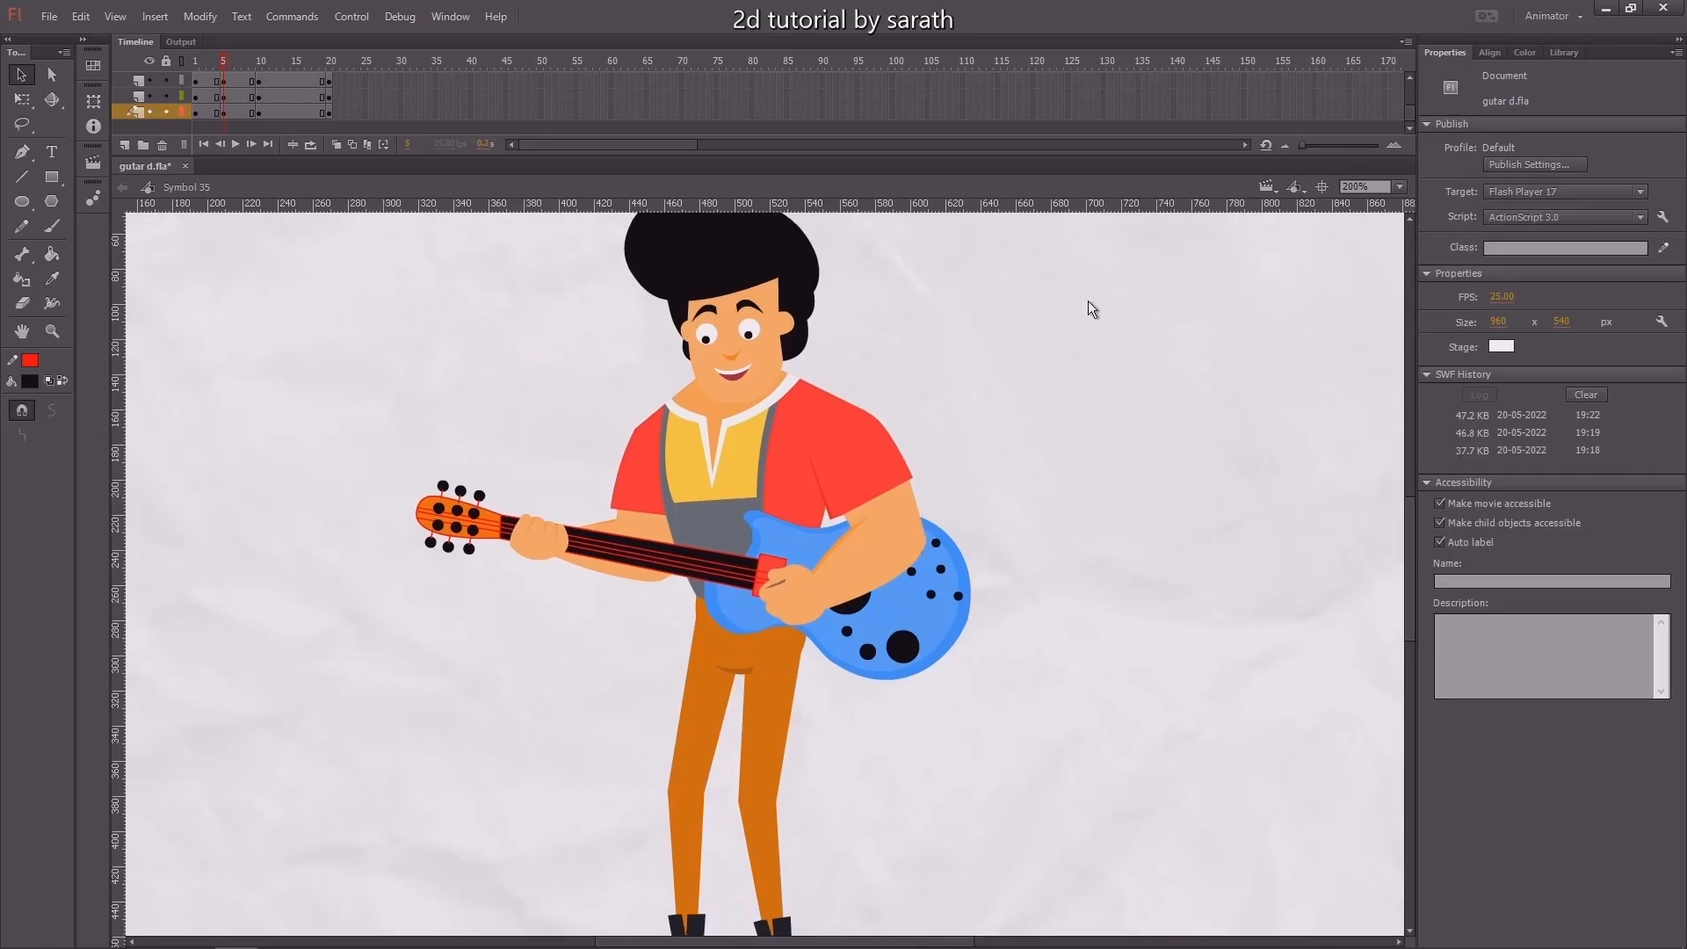
pyautogui.moveTo(1112, 284); pyautogui.dragTo(464, 698)
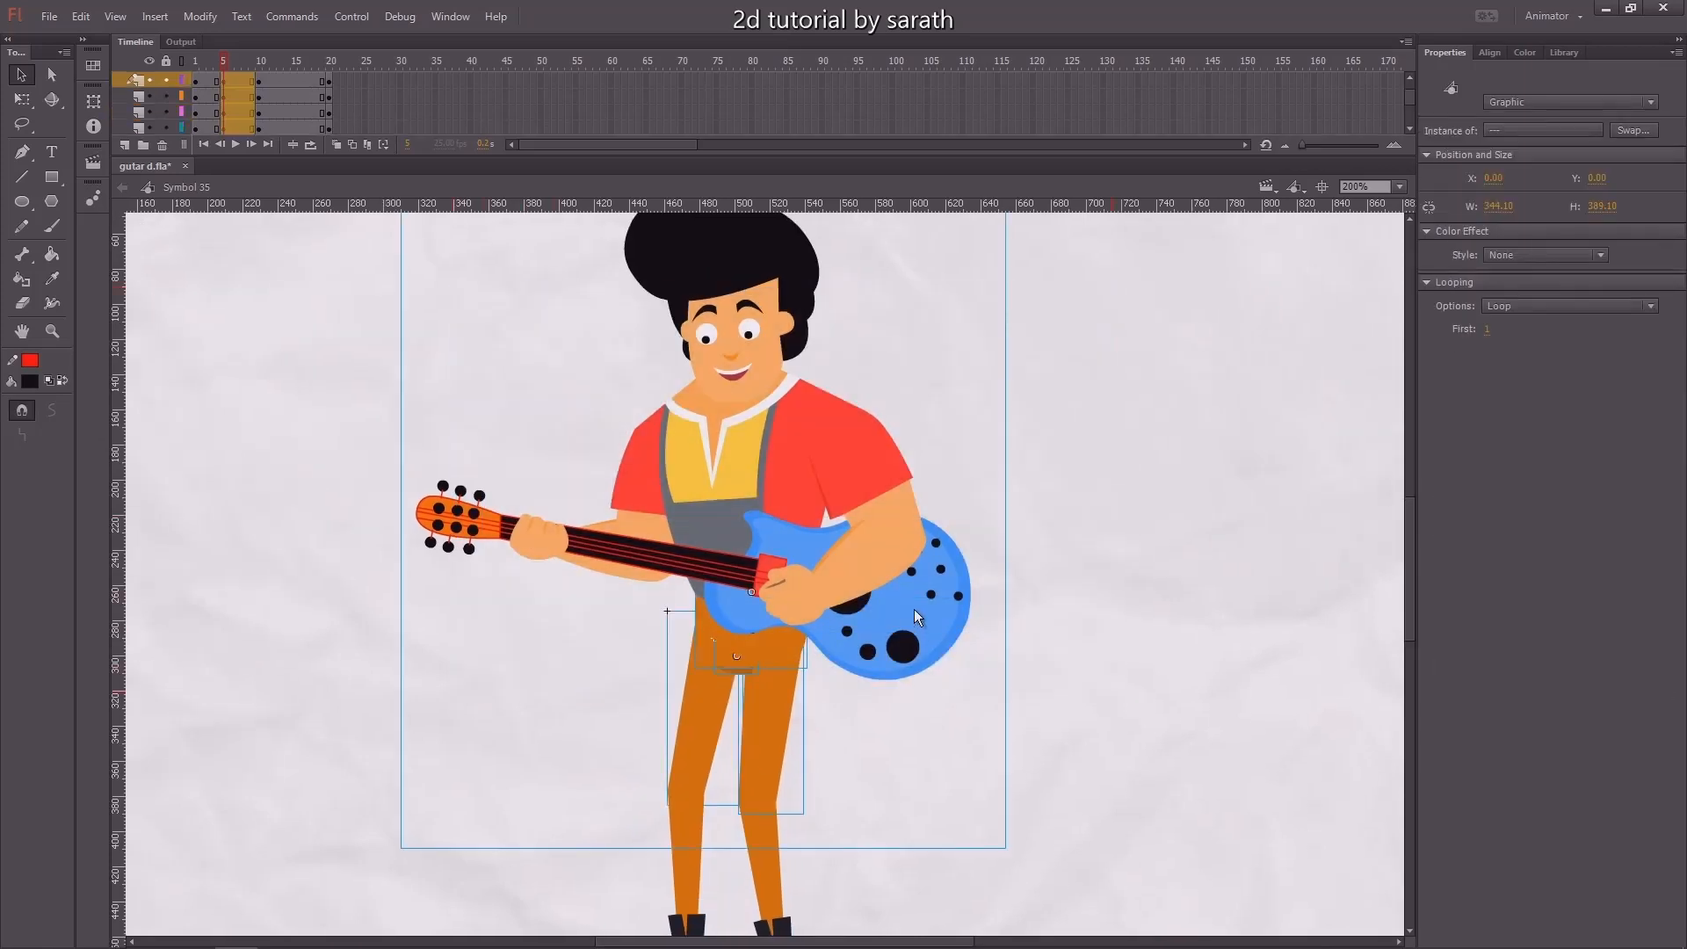
pyautogui.press('Down')
pyautogui.press('Down')
pyautogui.press('Down')
pyautogui.press('Down')
pyautogui.press('Down')
pyautogui.press('Down')
pyautogui.press('Down')
pyautogui.press('Down')
pyautogui.press('Down')
pyautogui.press('Down')
pyautogui.press('Down')
pyautogui.press('Down')
pyautogui.press('Down')
pyautogui.press('Down')
pyautogui.press('Down')
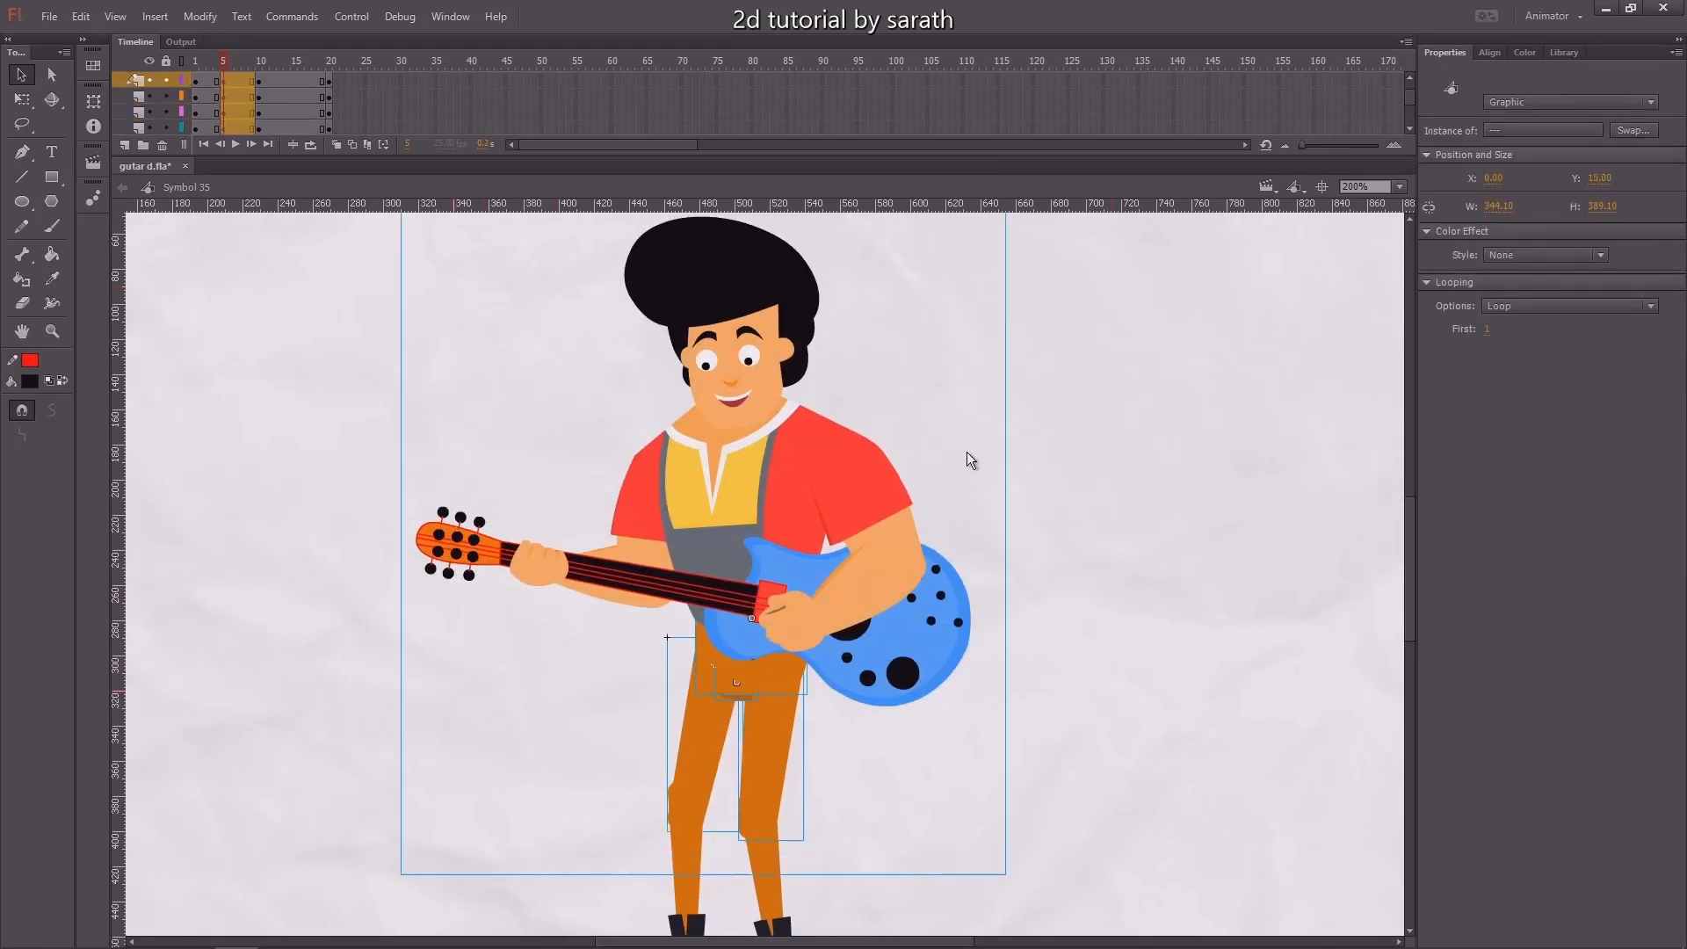
# At frame 5, rotate both thighs about their hip pivots so the knees swing toward the guitar's headstock side
pyautogui.moveTo(967, 451); pyautogui.dragTo(970, 424)
pyautogui.moveTo(223, 63); pyautogui.dragTo(223, 70)
pyautogui.click(699, 667)
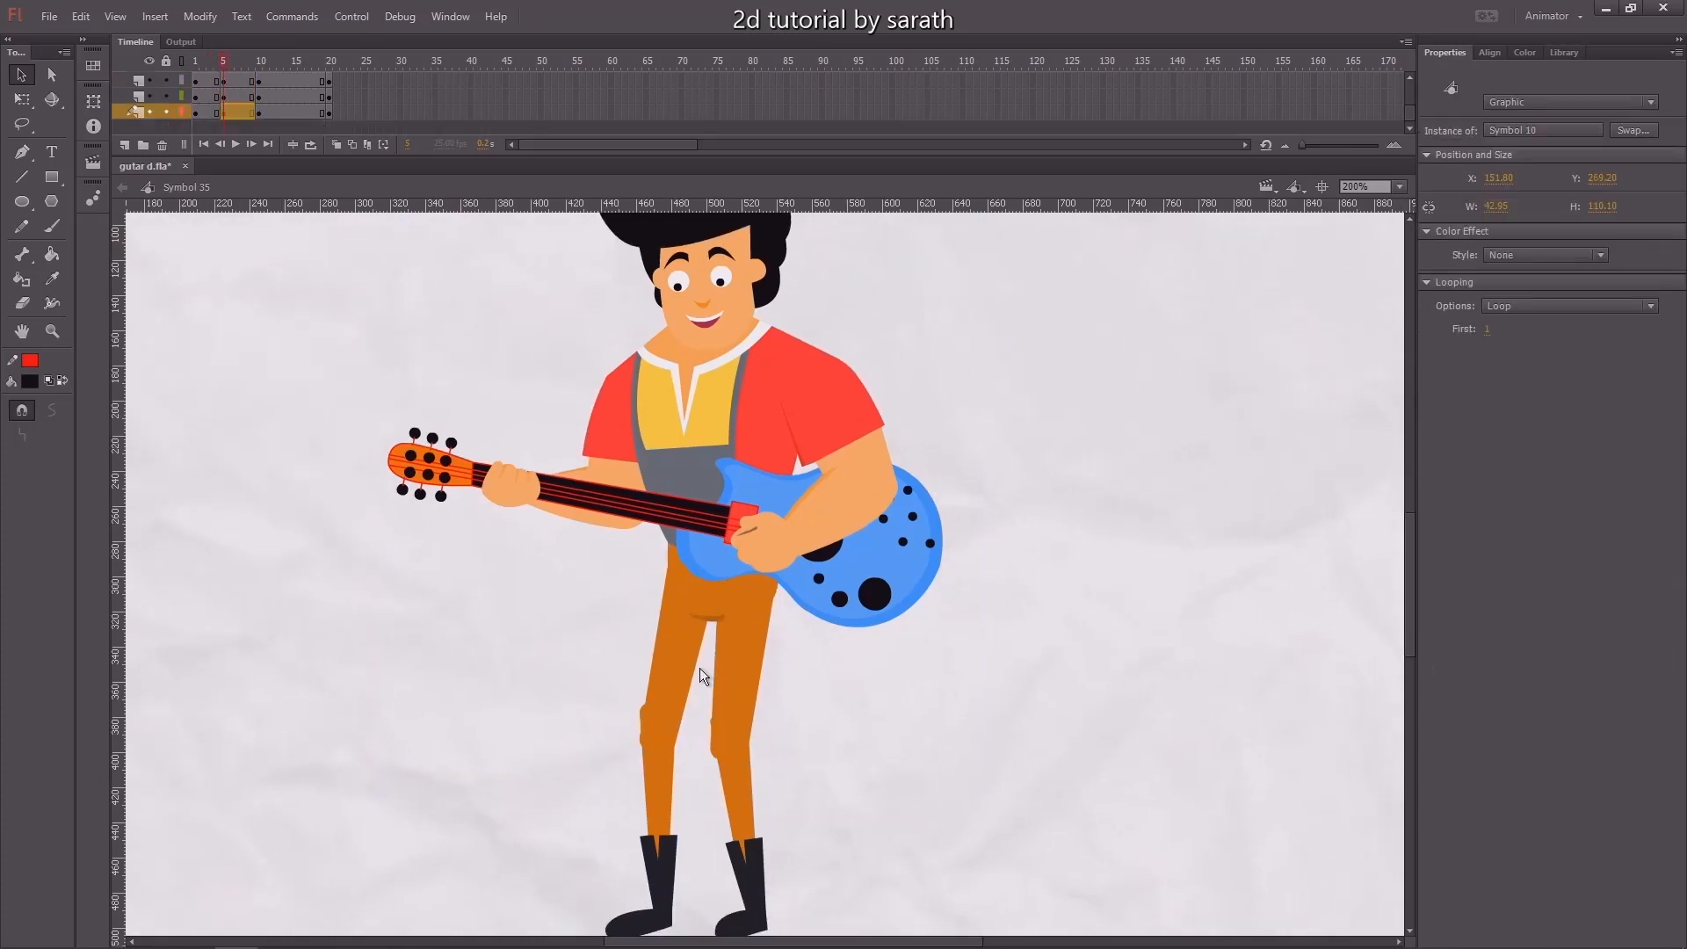
pyautogui.hotkey('ctrl', '=')
pyautogui.press('q')
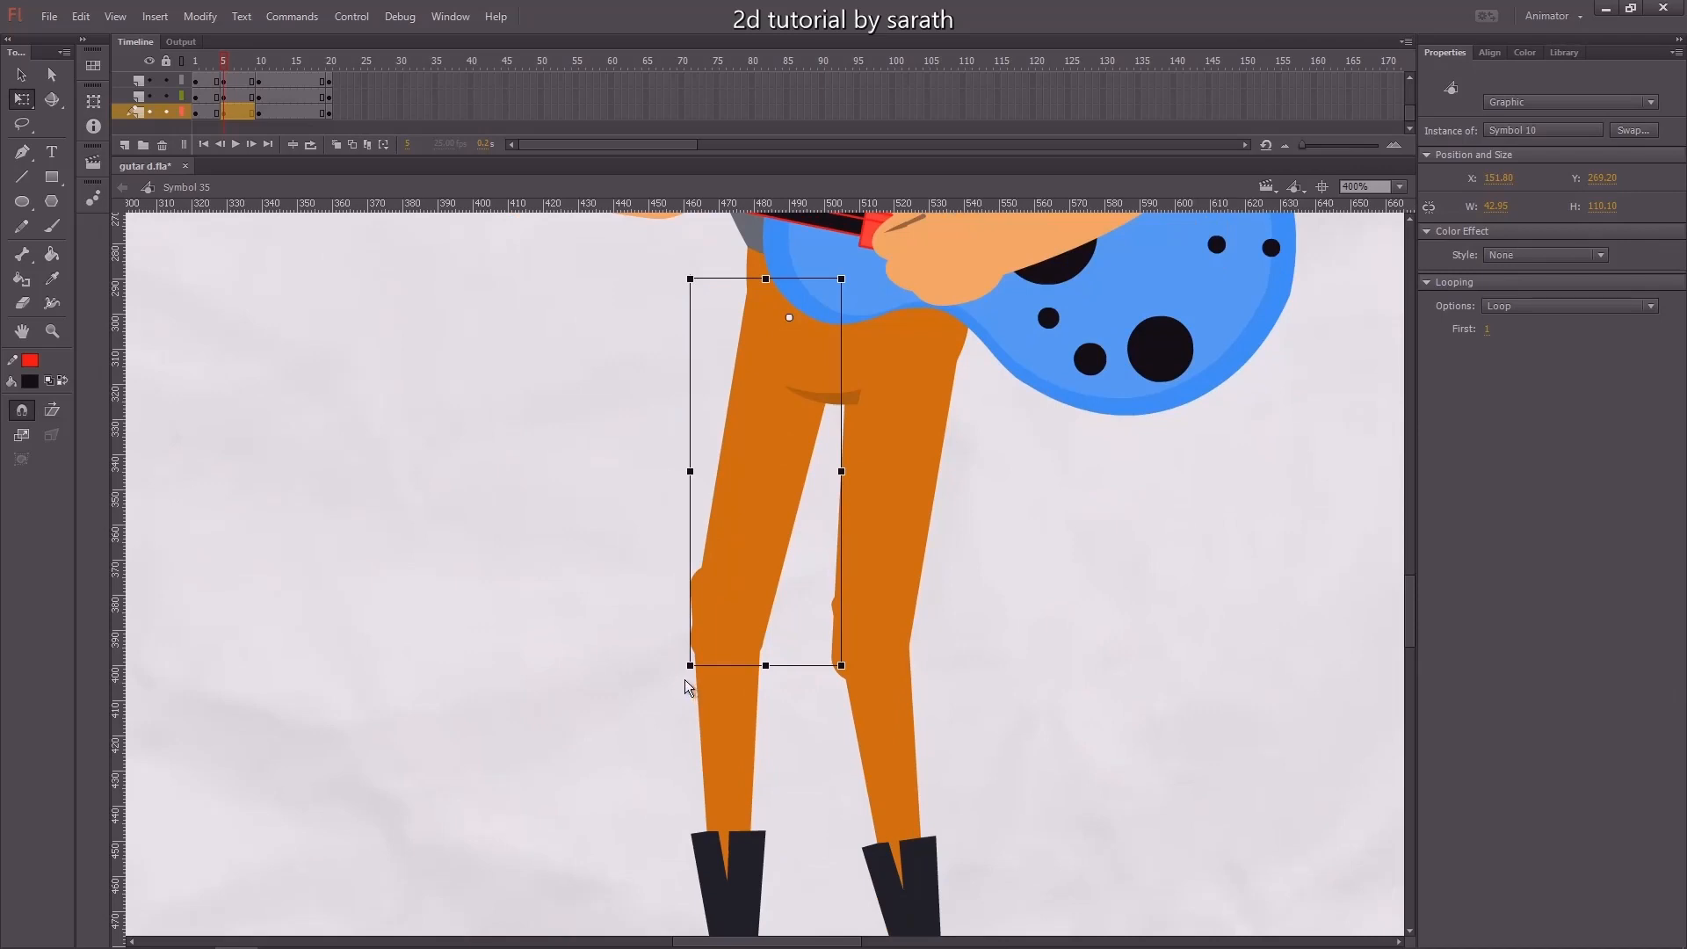
pyautogui.moveTo(684, 678); pyautogui.dragTo(656, 671)
pyautogui.click(879, 577)
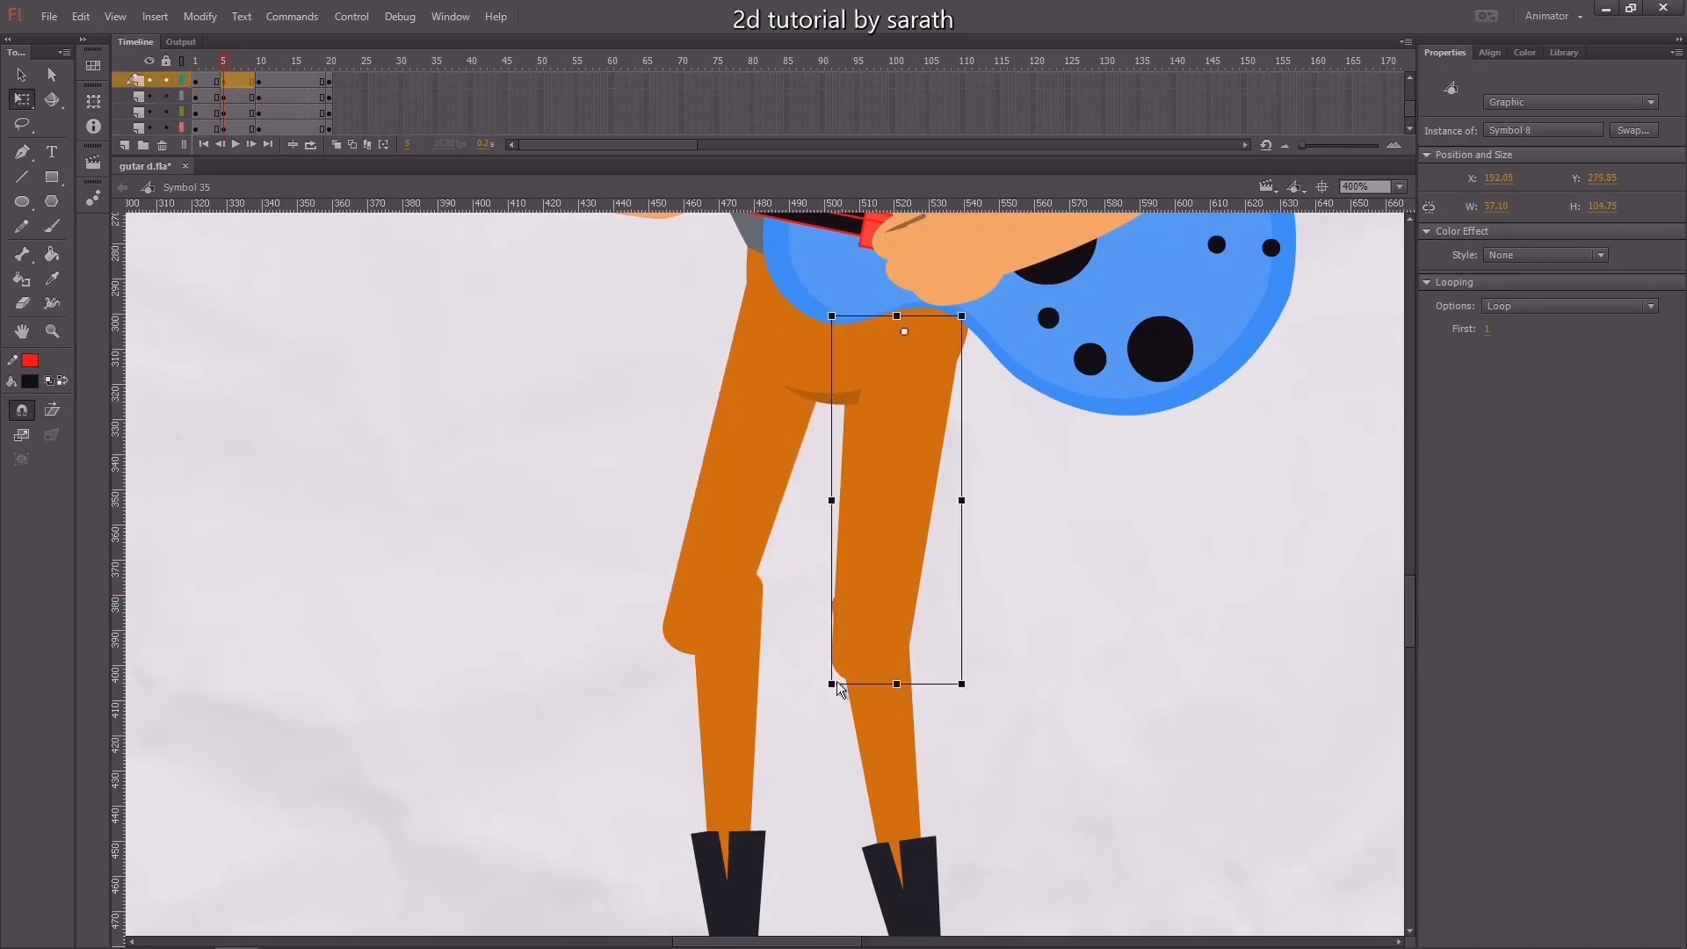
pyautogui.moveTo(810, 687); pyautogui.dragTo(789, 667)
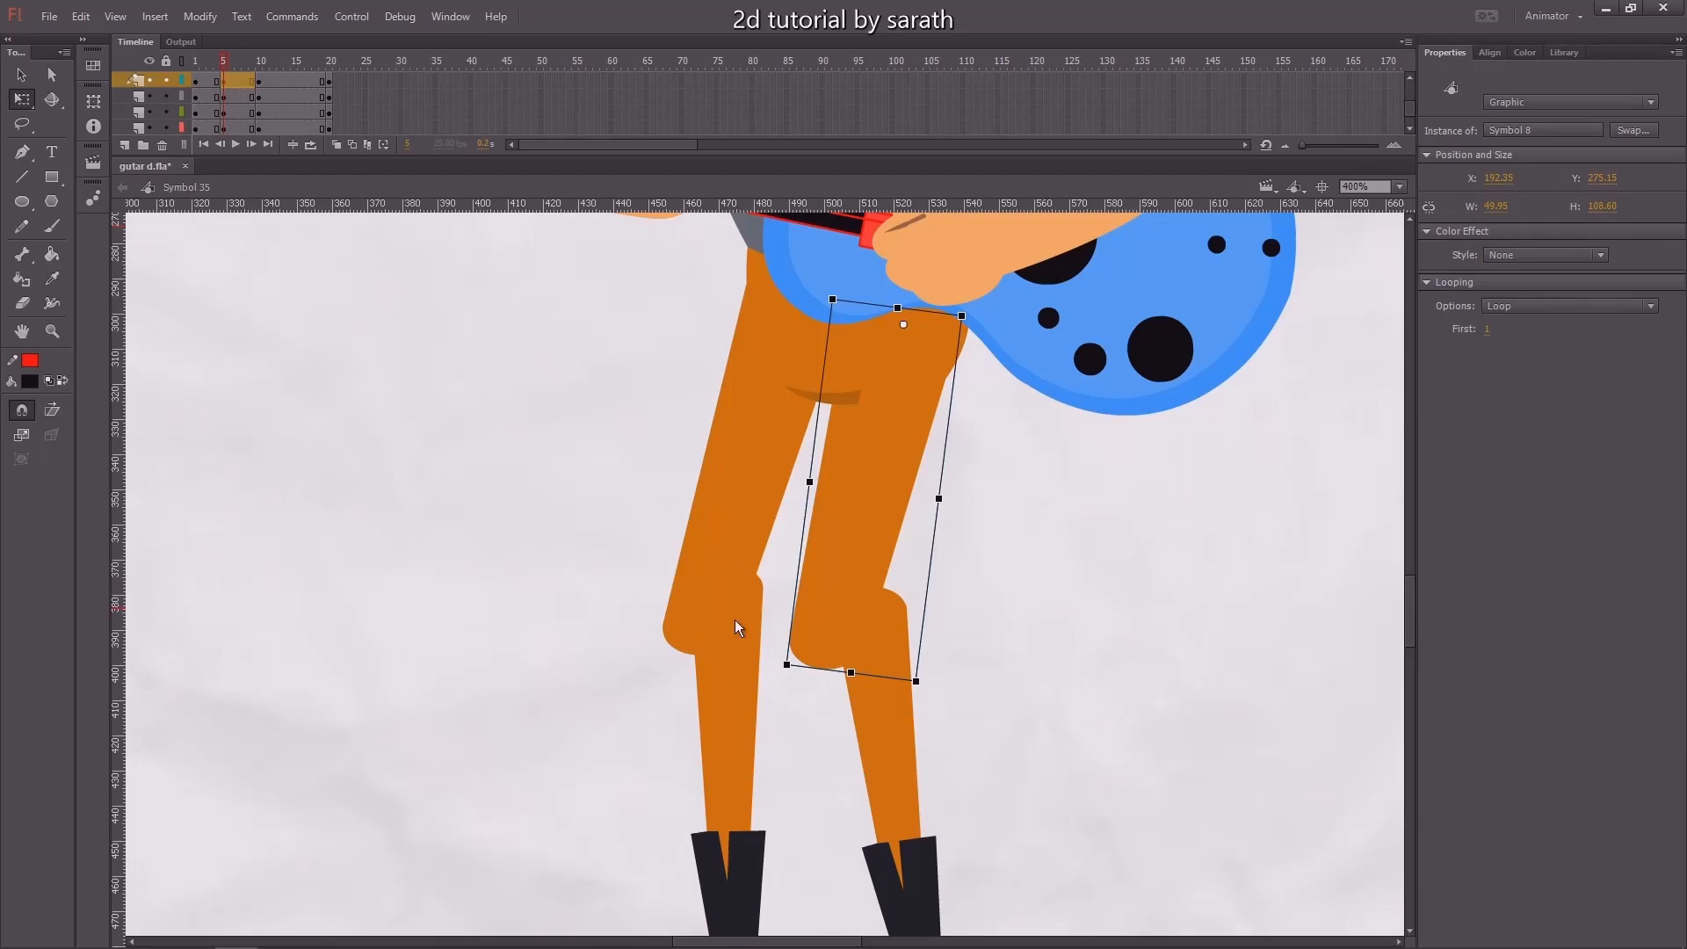
pyautogui.click(719, 542)
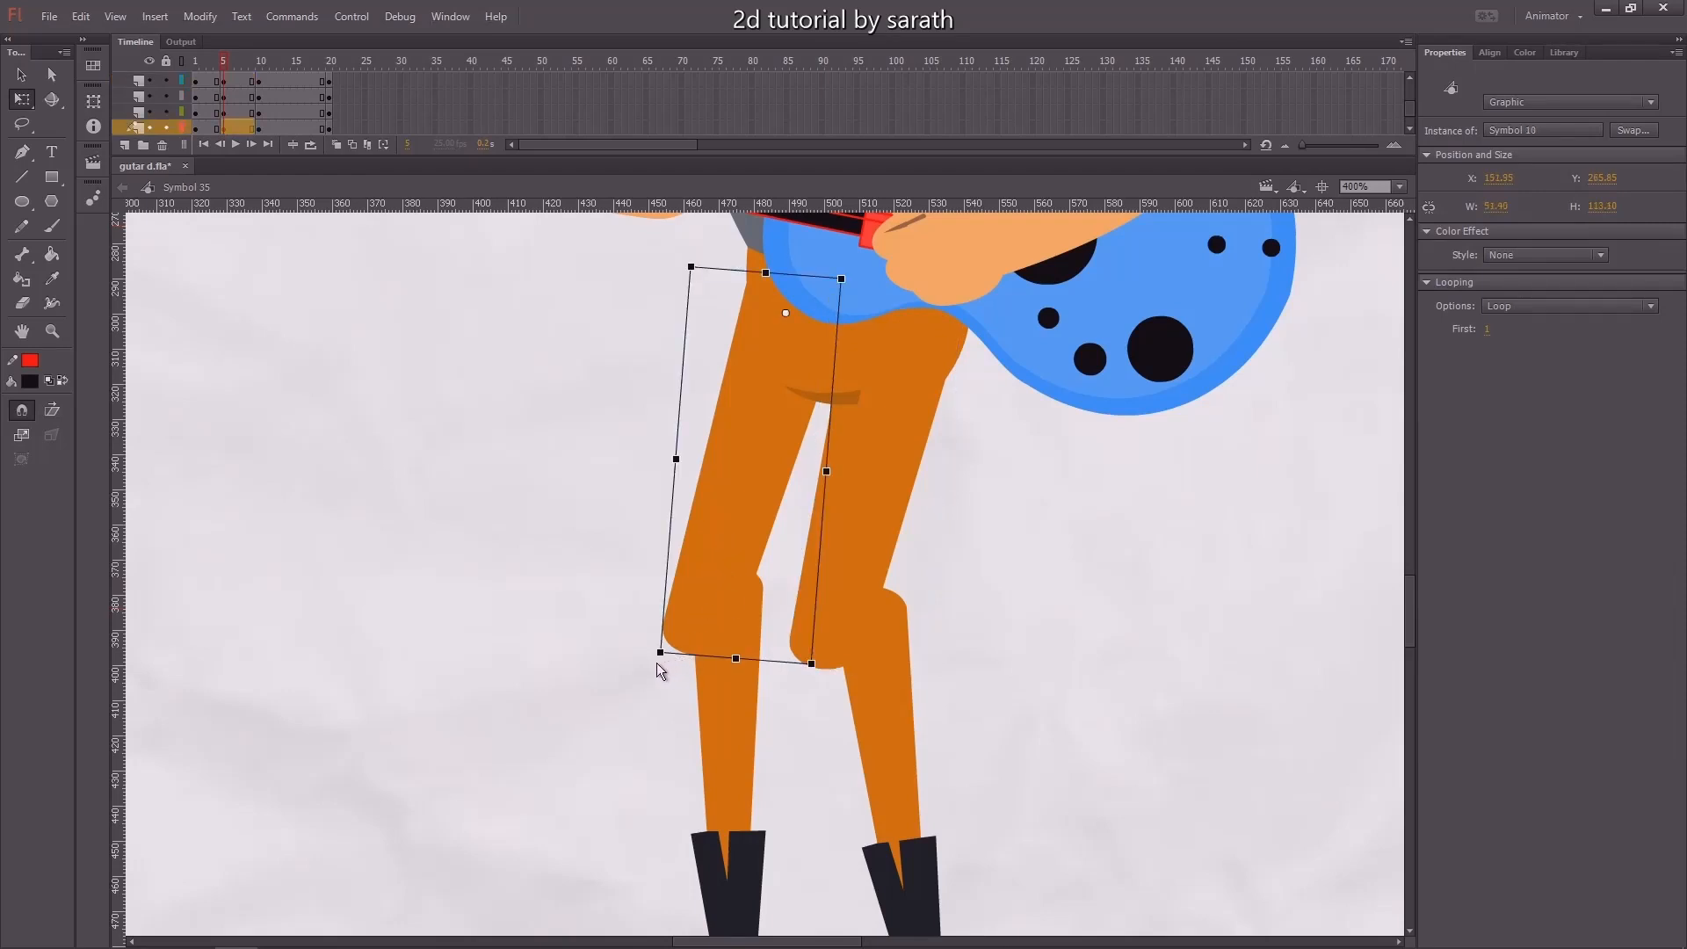
pyautogui.moveTo(663, 667); pyautogui.dragTo(657, 665)
# Move and rotate both lower legs so they meet the shifted knees and keep the feet near the ground
pyautogui.click(731, 584)
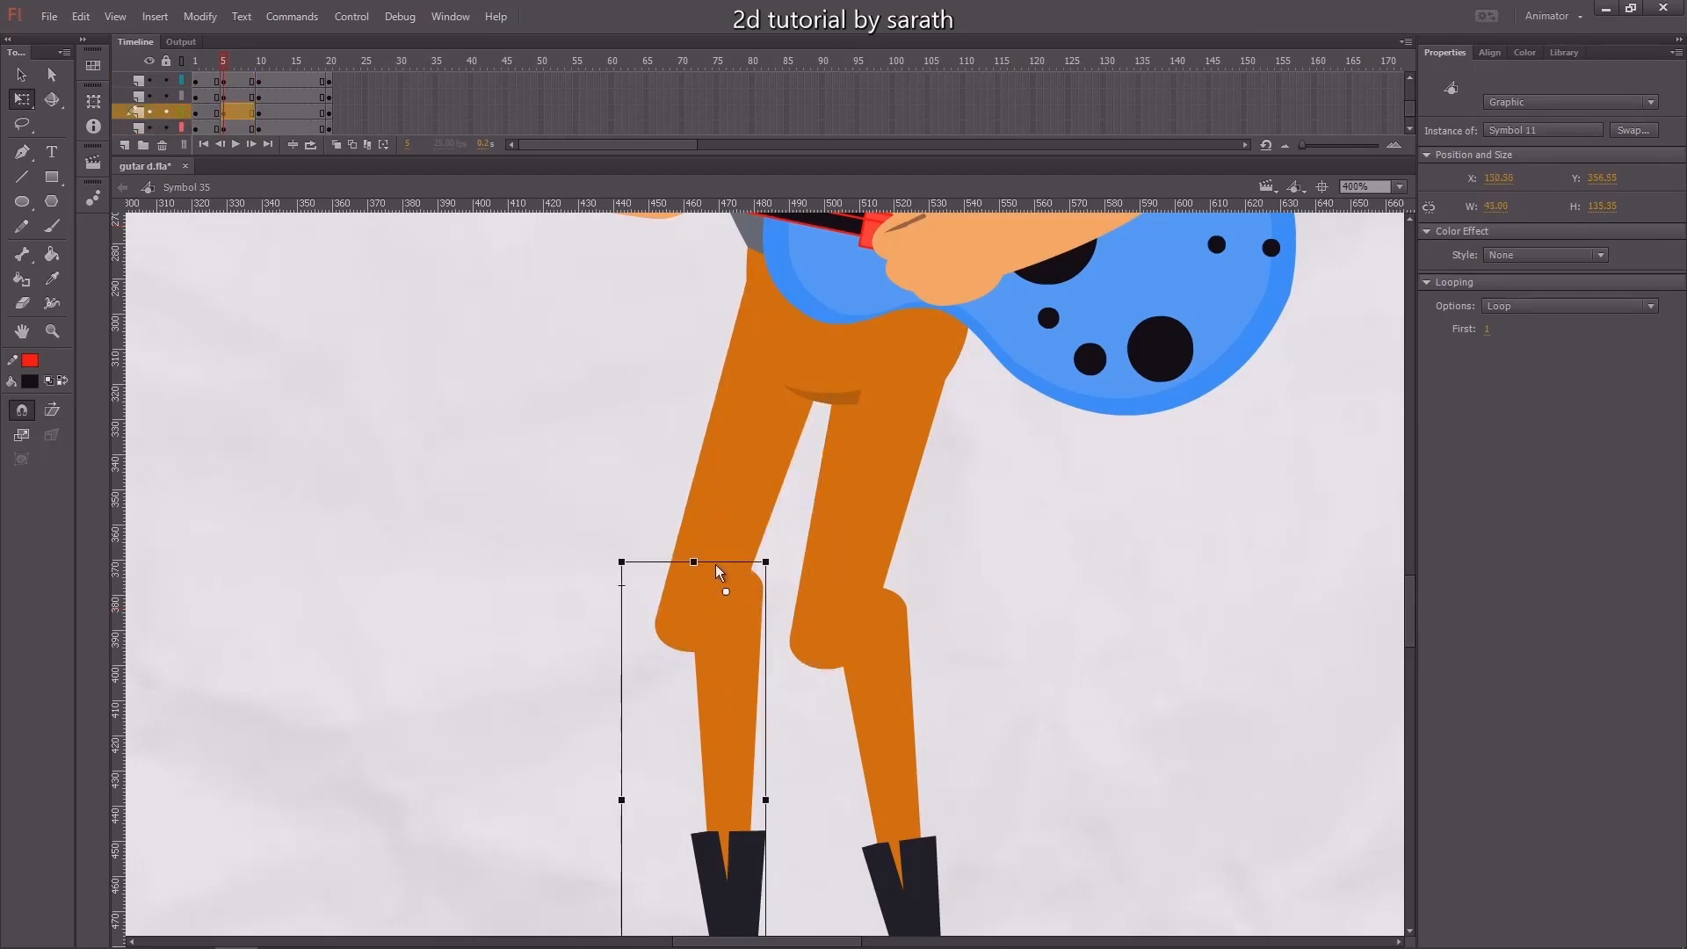
pyautogui.moveTo(727, 581)
pyautogui.mouseDown()
pyautogui.moveTo(659, 577)
pyautogui.moveTo(655, 606)
pyautogui.moveTo(708, 609)
pyautogui.mouseUp()
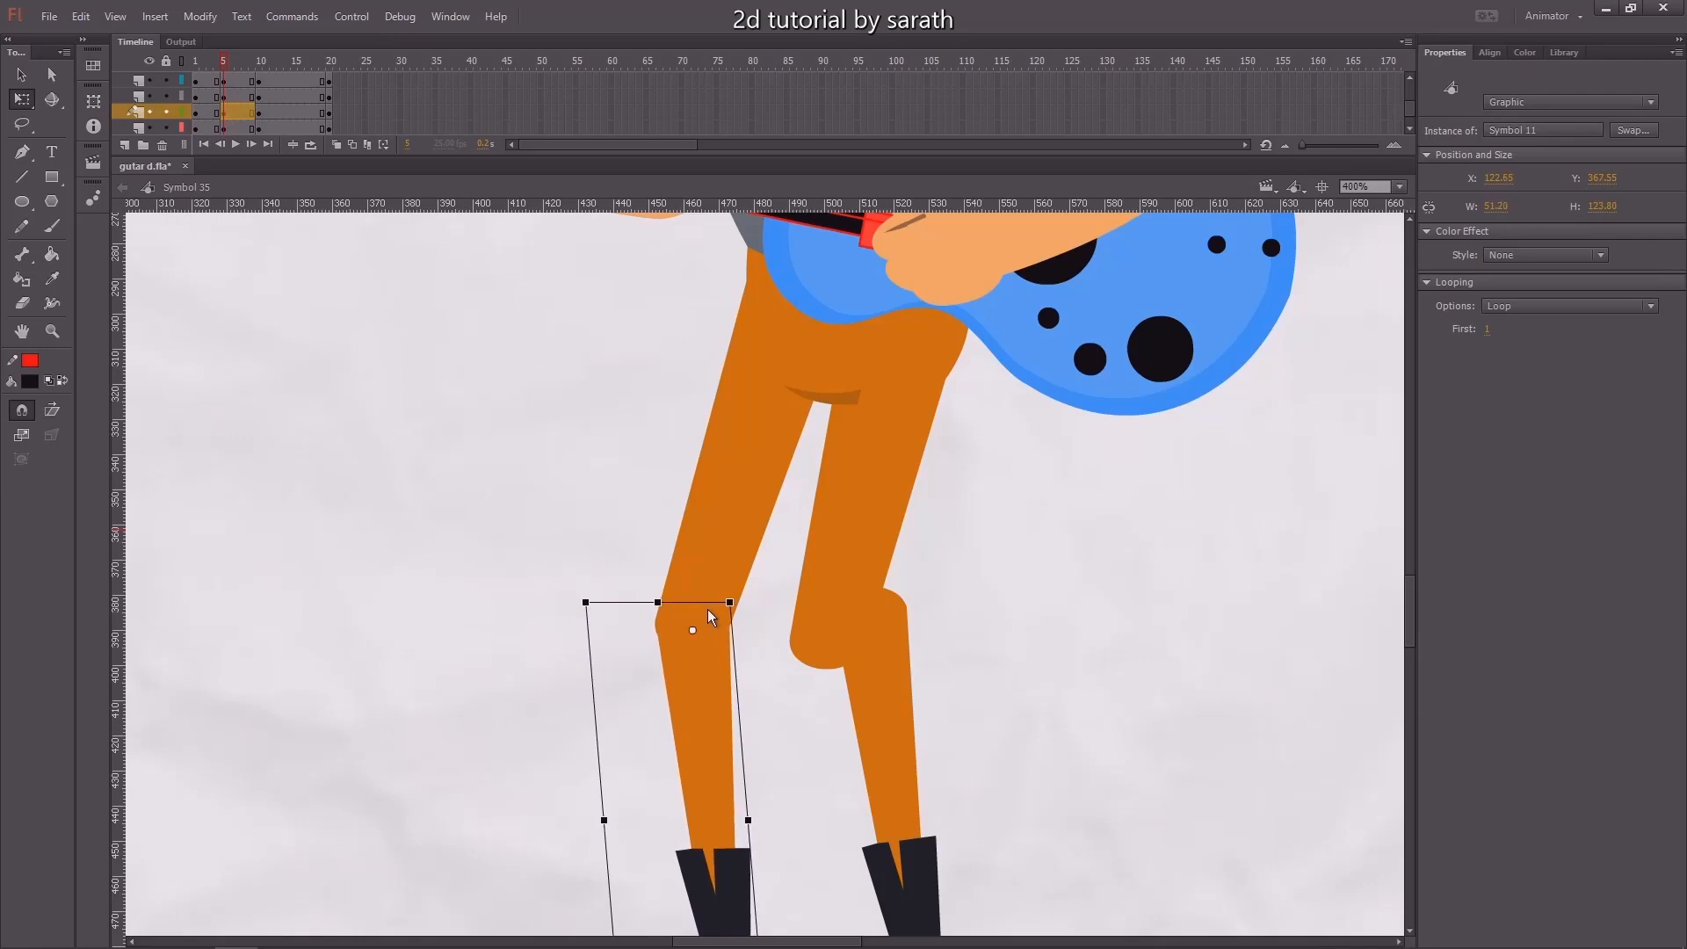
pyautogui.click(873, 635)
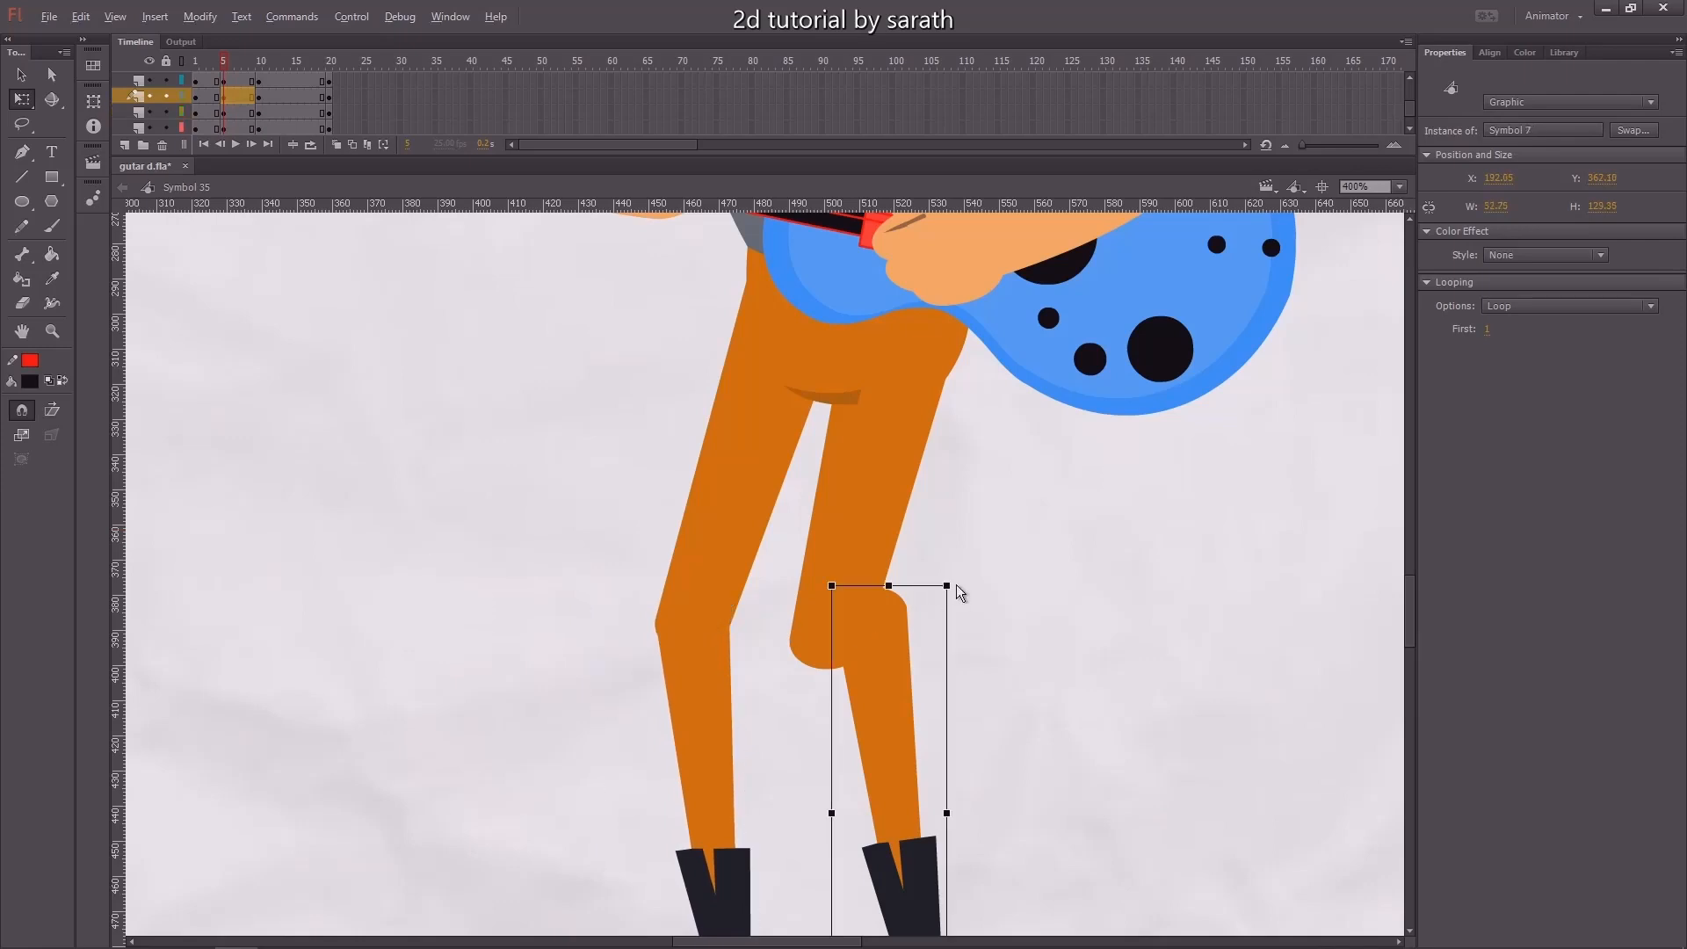
pyautogui.moveTo(888, 585); pyautogui.dragTo(863, 636)
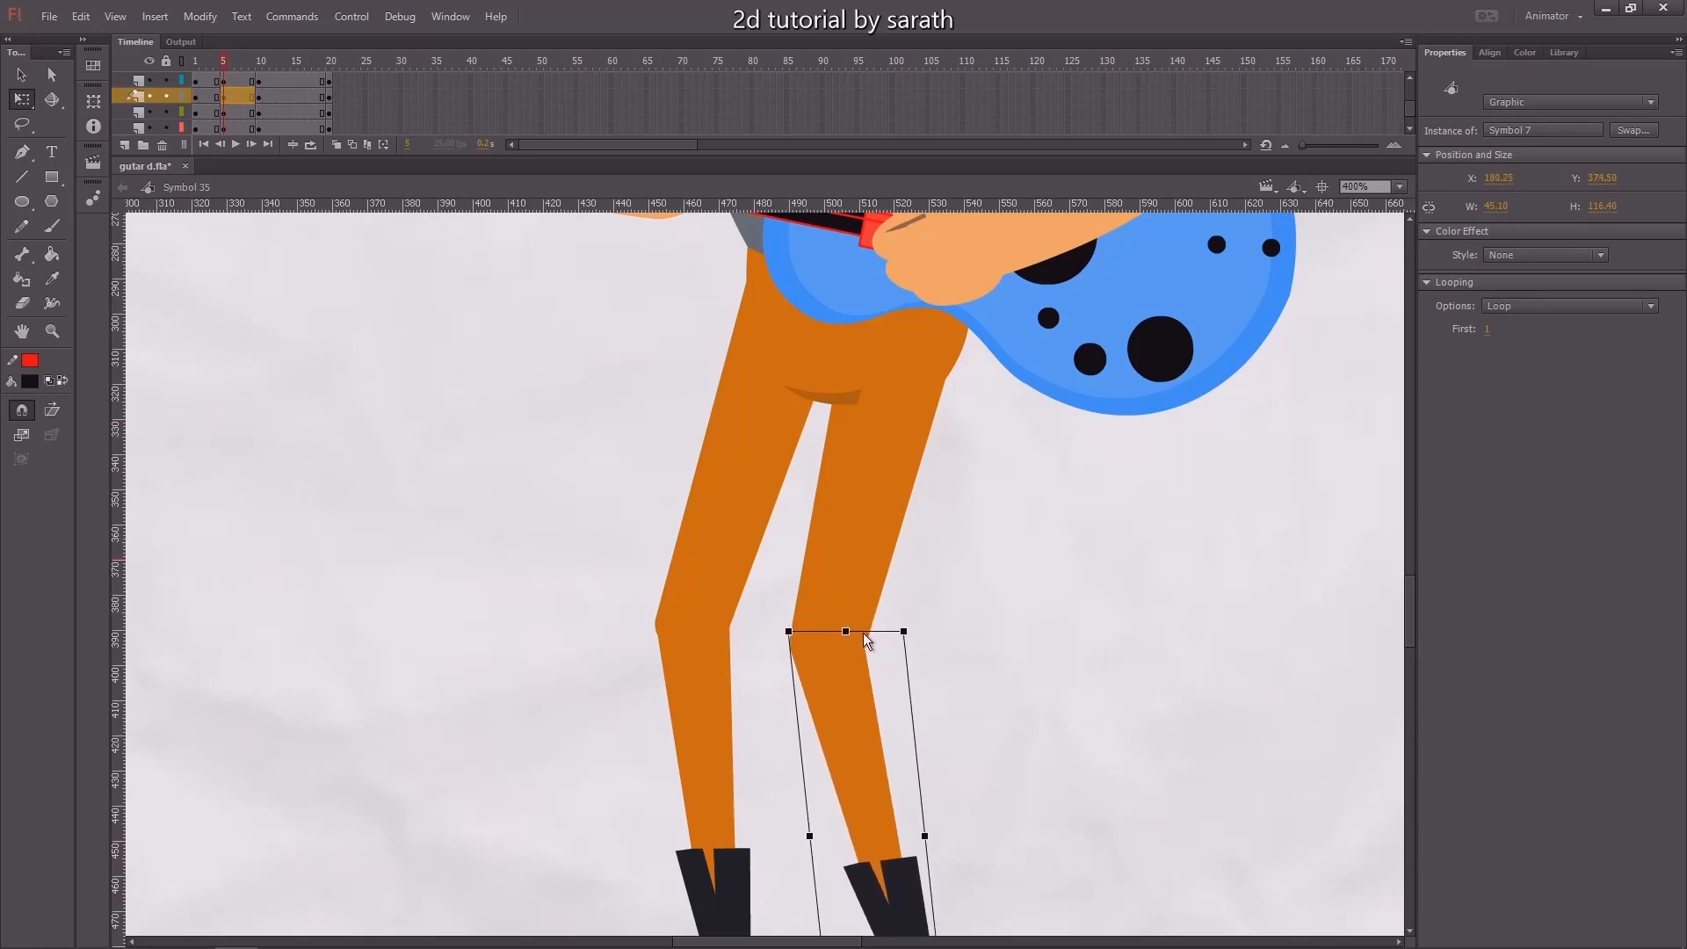
pyautogui.click(962, 626)
# Check the bent-knee pose on the full figure around frame 5
pyautogui.hotkey('ctrl', '-')
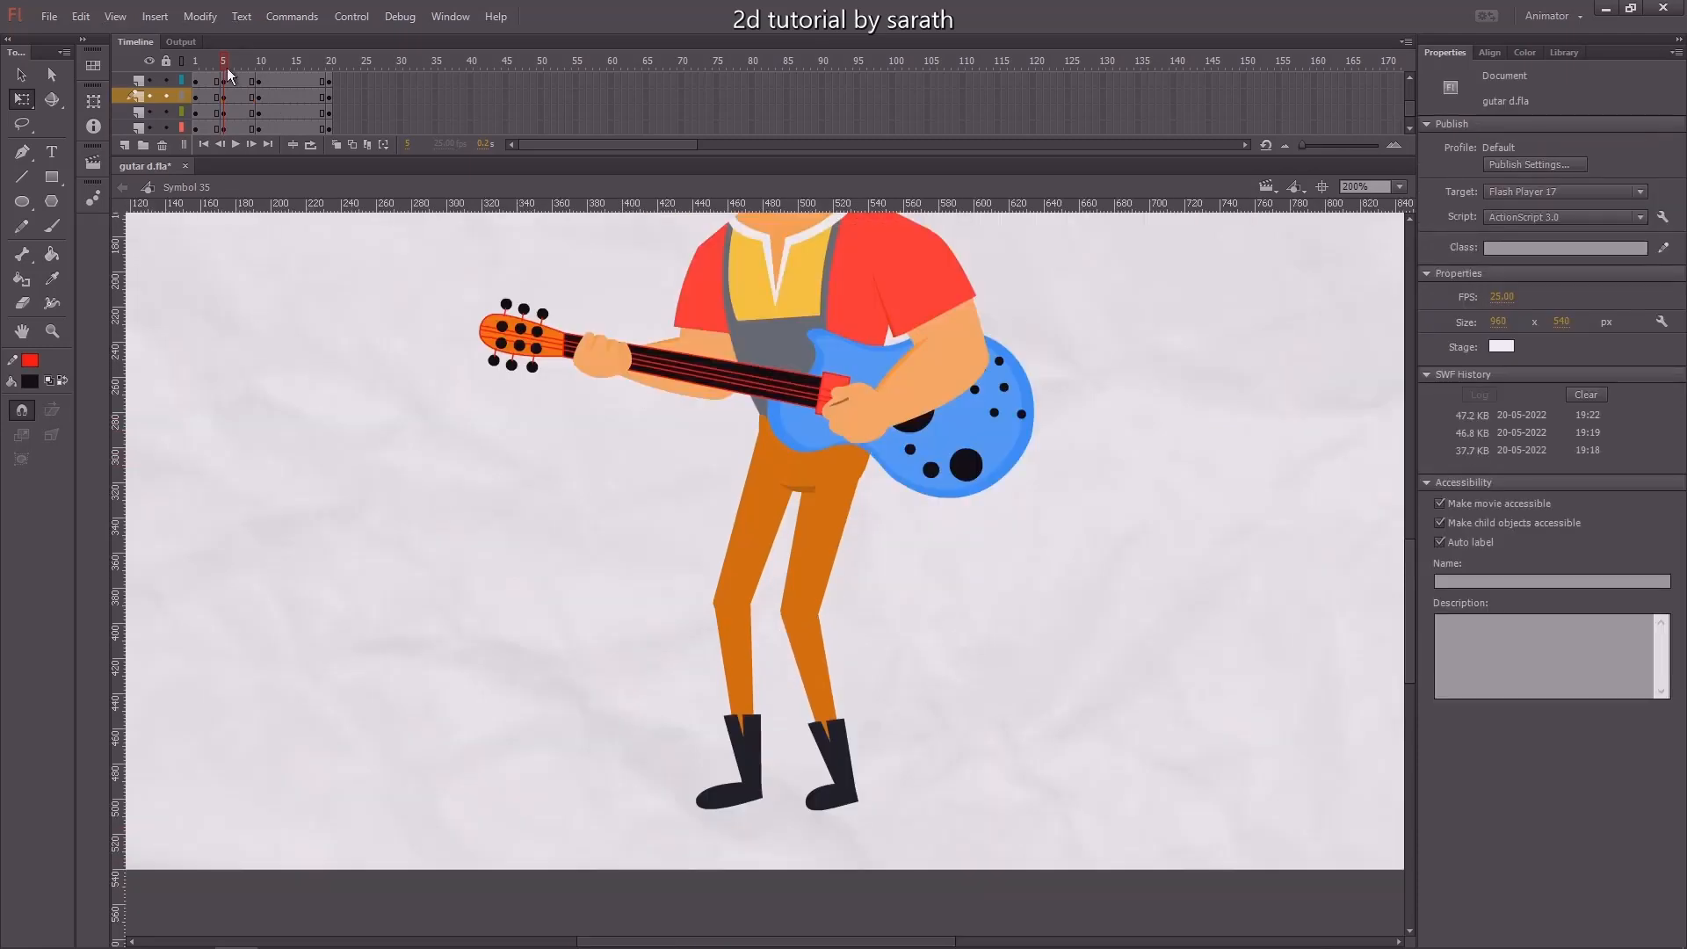
pyautogui.moveTo(226, 67)
pyautogui.mouseDown()
pyautogui.moveTo(210, 61)
pyautogui.moveTo(227, 65)
pyautogui.mouseUp()
pyautogui.hotkey('ctrl', '-')
pyautogui.hotkey('ctrl', 'a')
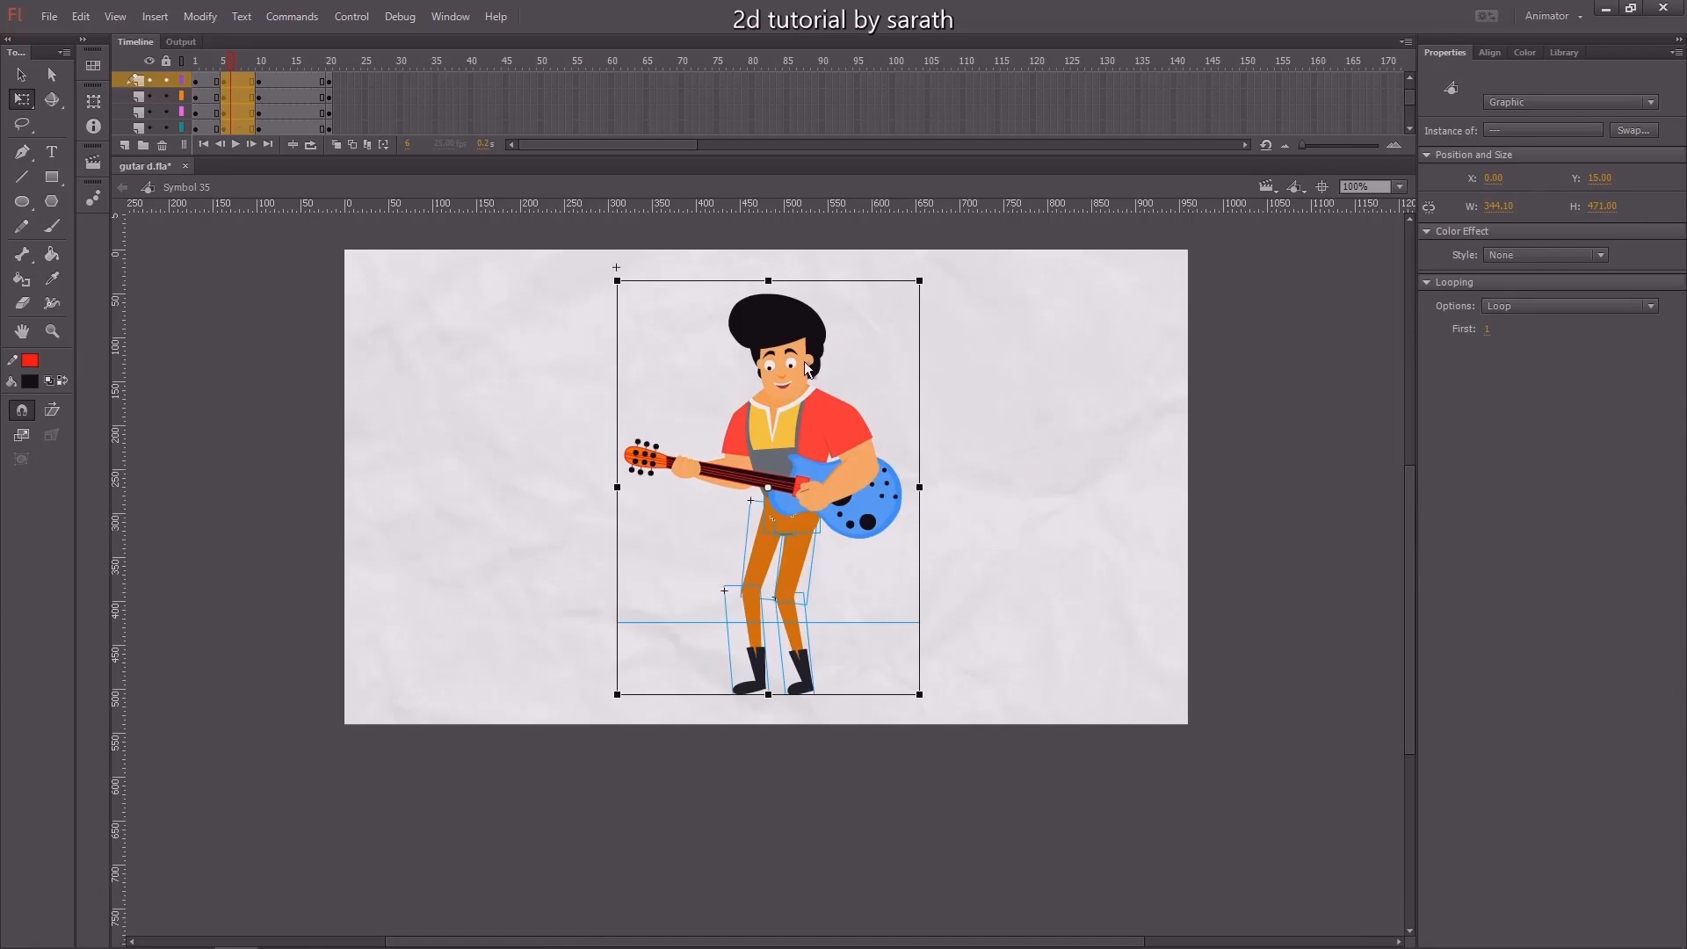
pyautogui.hotkey('ctrl', '=')
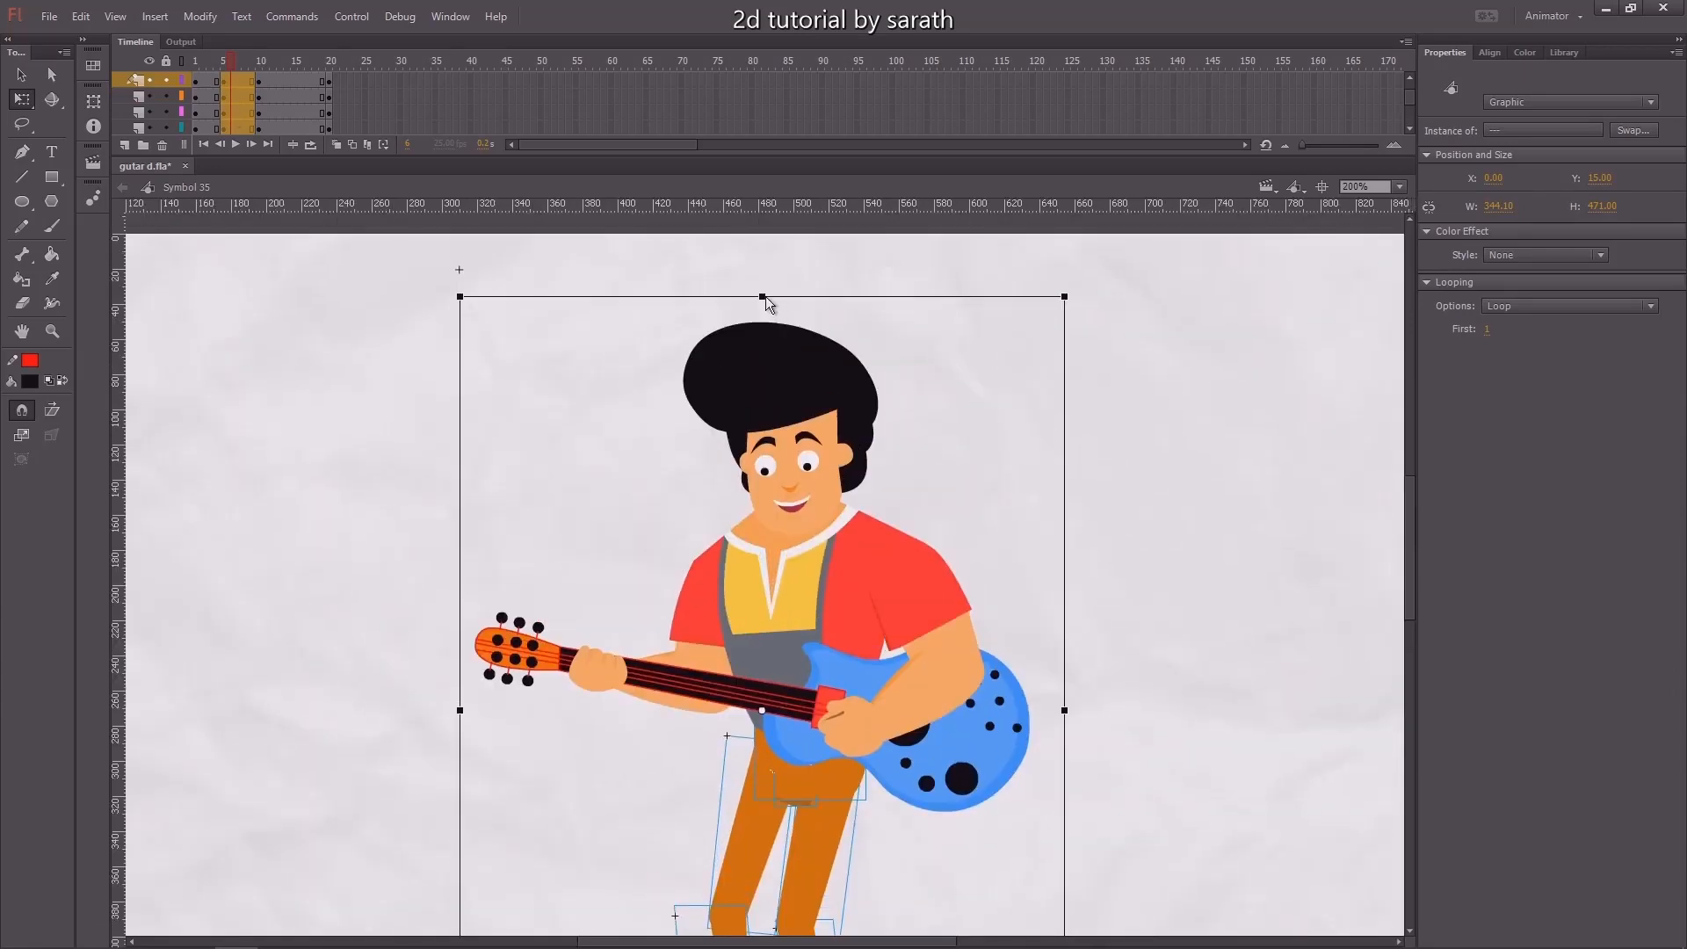
pyautogui.click(764, 275)
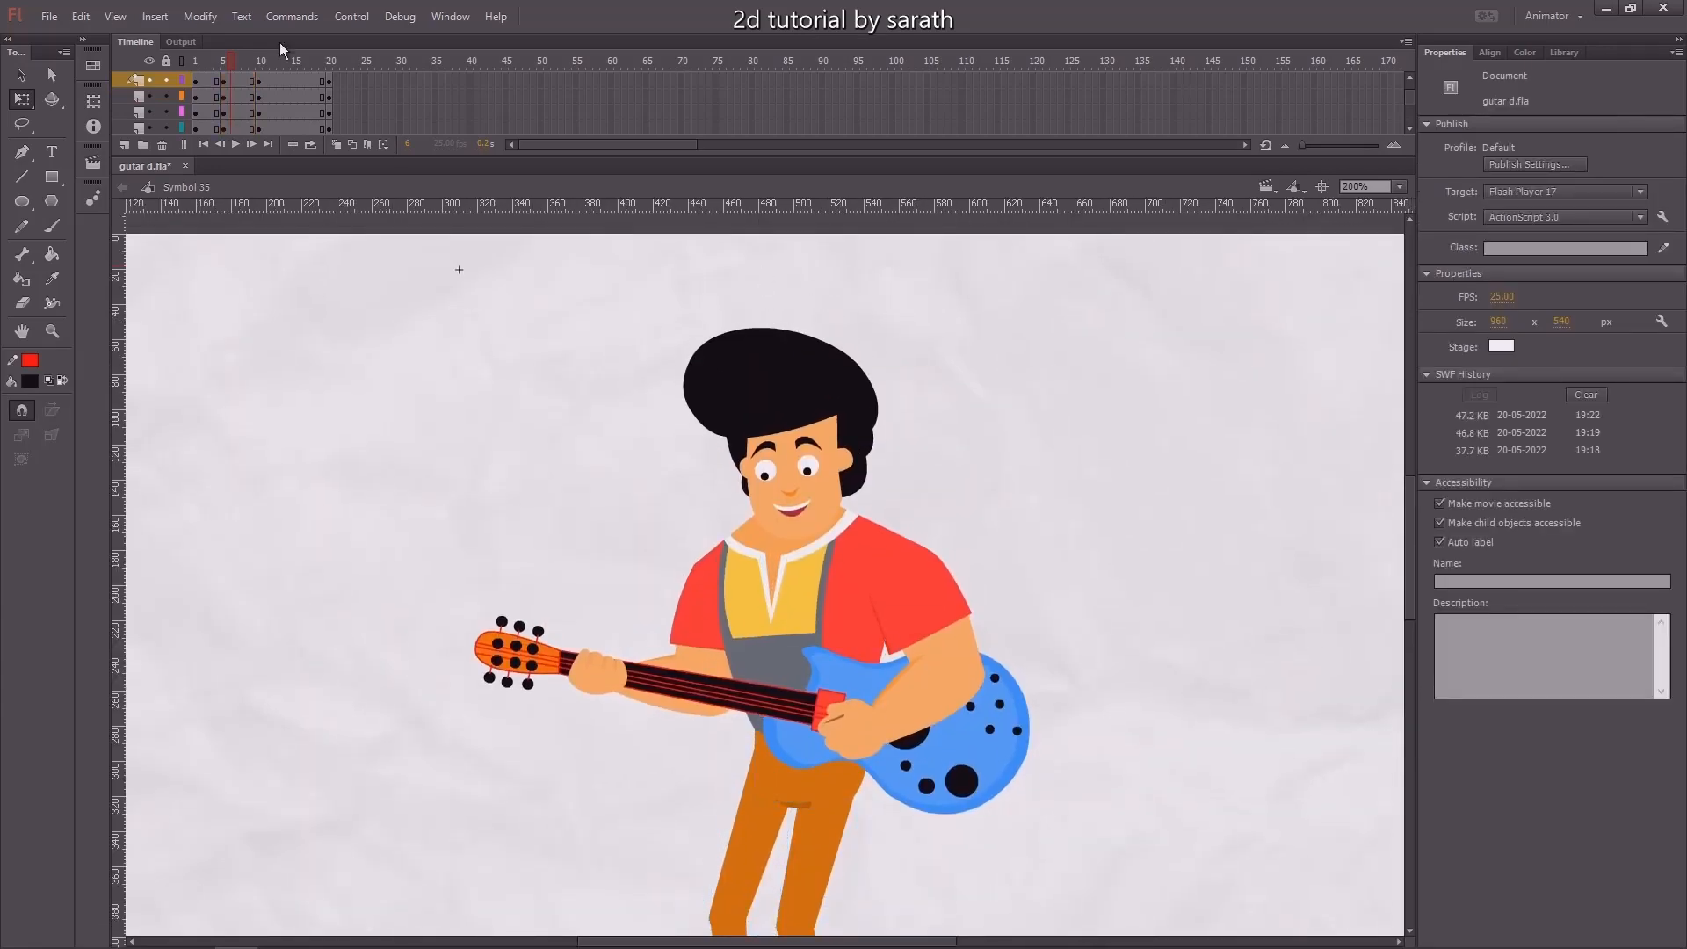
pyautogui.hotkey('ctrl', '-')
pyautogui.moveTo(227, 66); pyautogui.dragTo(224, 74)
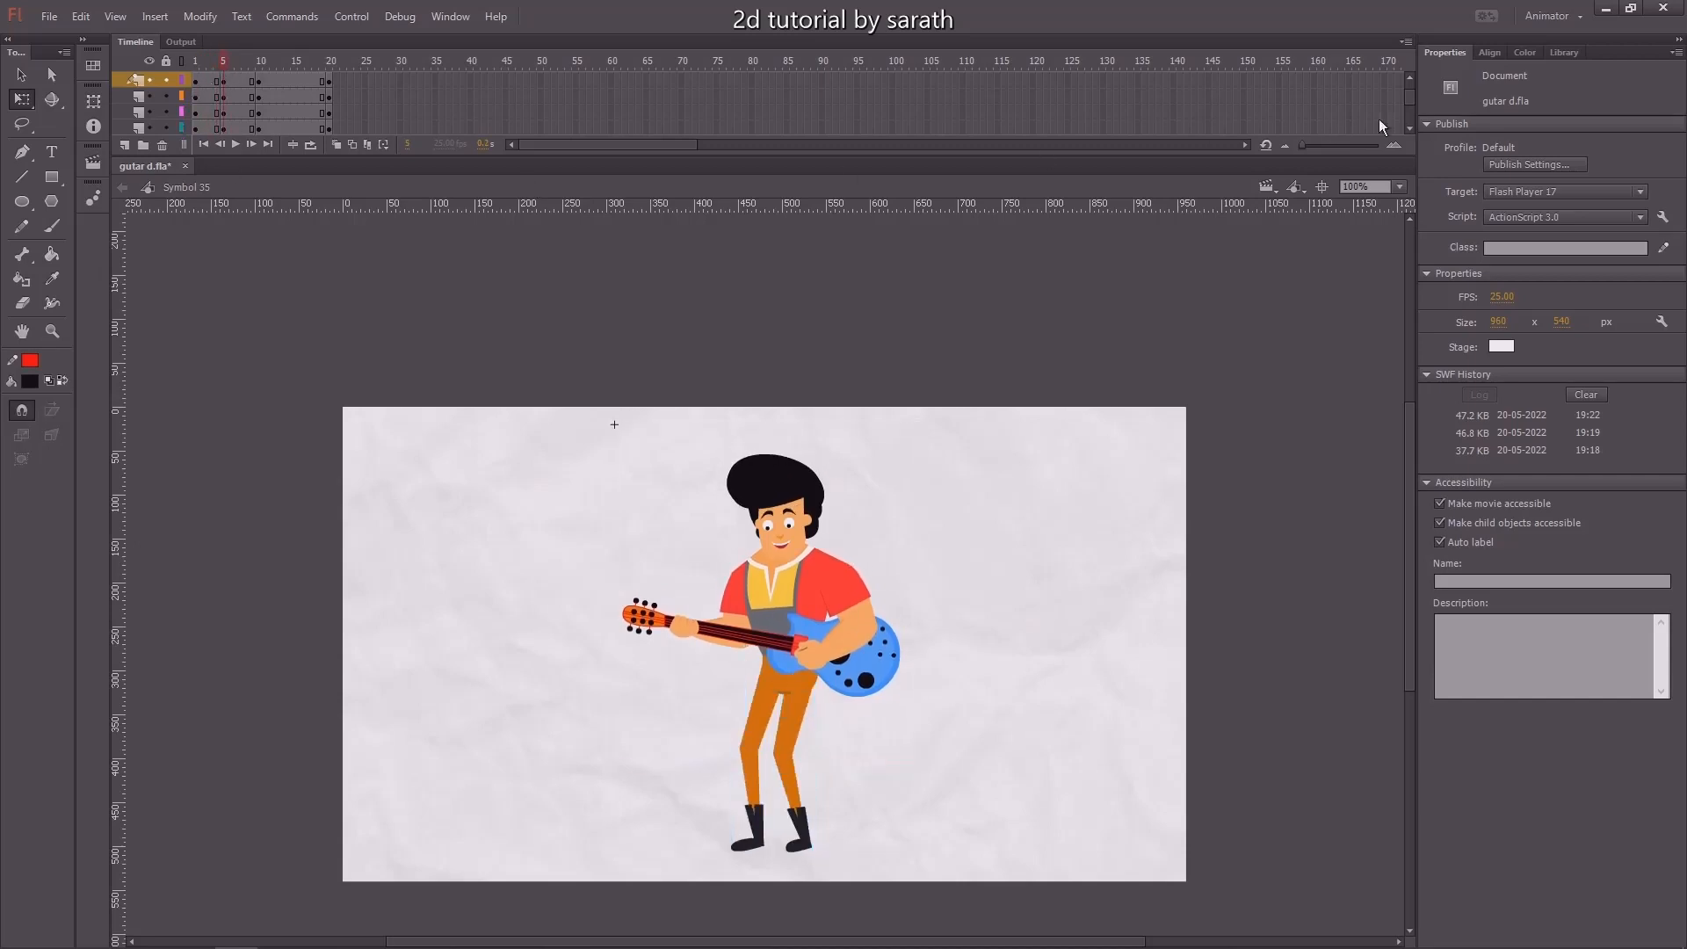
# Copy the bent-knee keyframes of all layers from frame 5 to frame 15 and play the motion
pyautogui.moveTo(1411, 98); pyautogui.dragTo(1402, 83)
pyautogui.scroll(-2, 222, 92)
pyautogui.click(224, 114)
pyautogui.moveTo(223, 117); pyautogui.dragTo(295, 123)
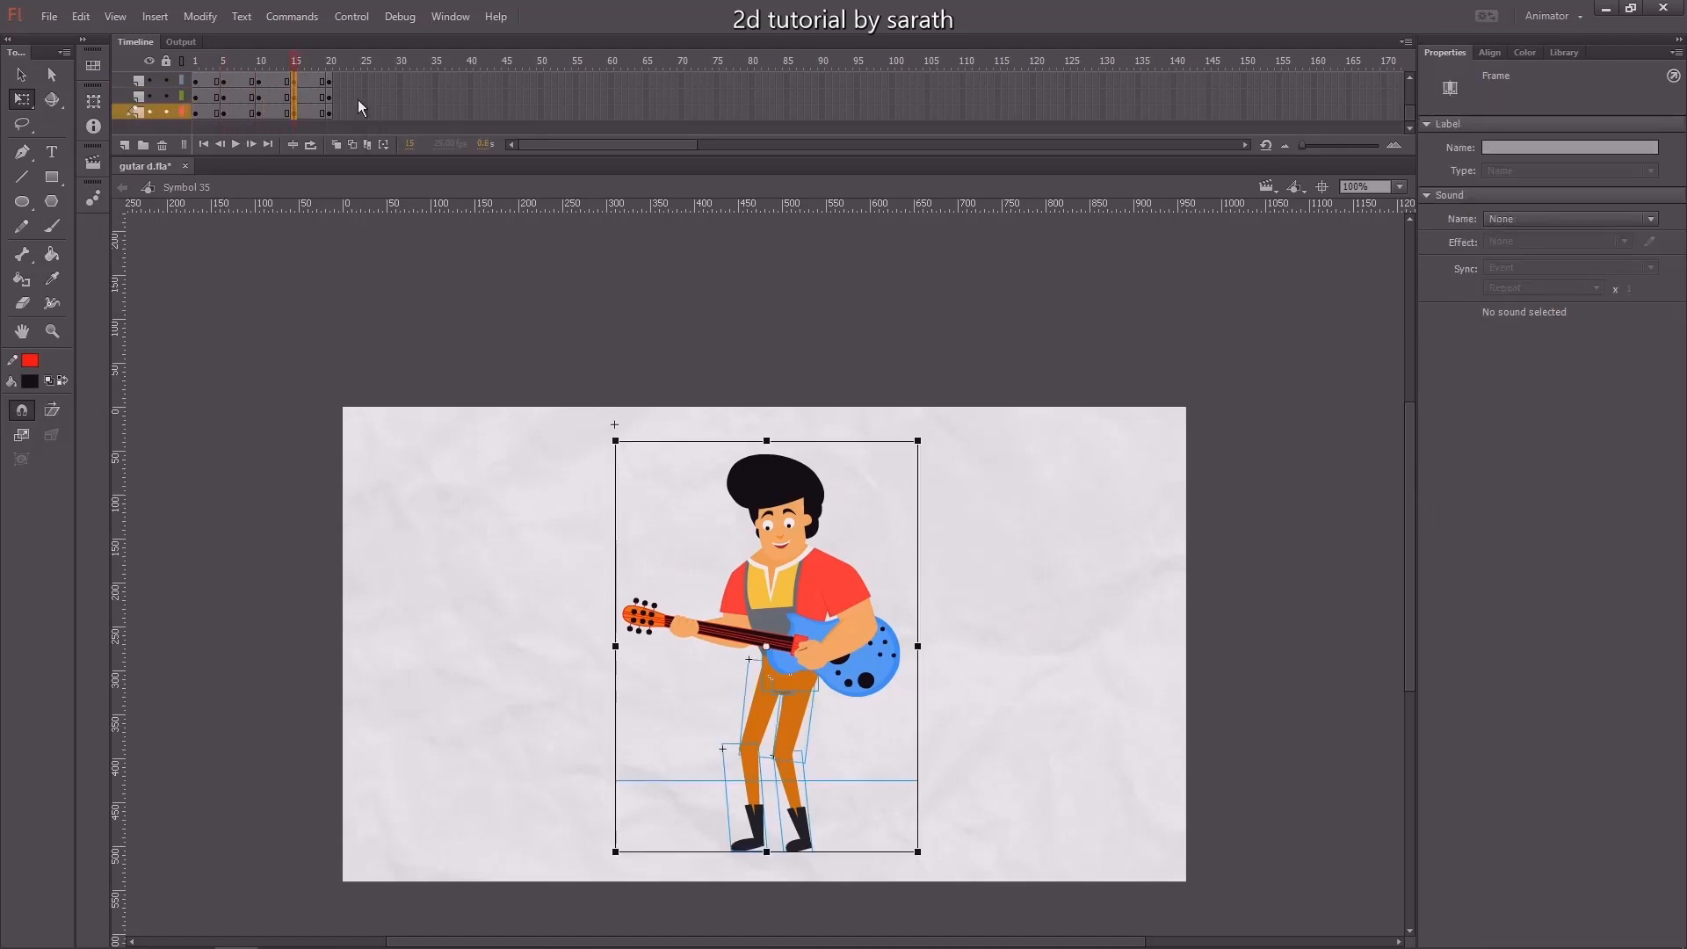
pyautogui.click(287, 61)
pyautogui.press('Return')
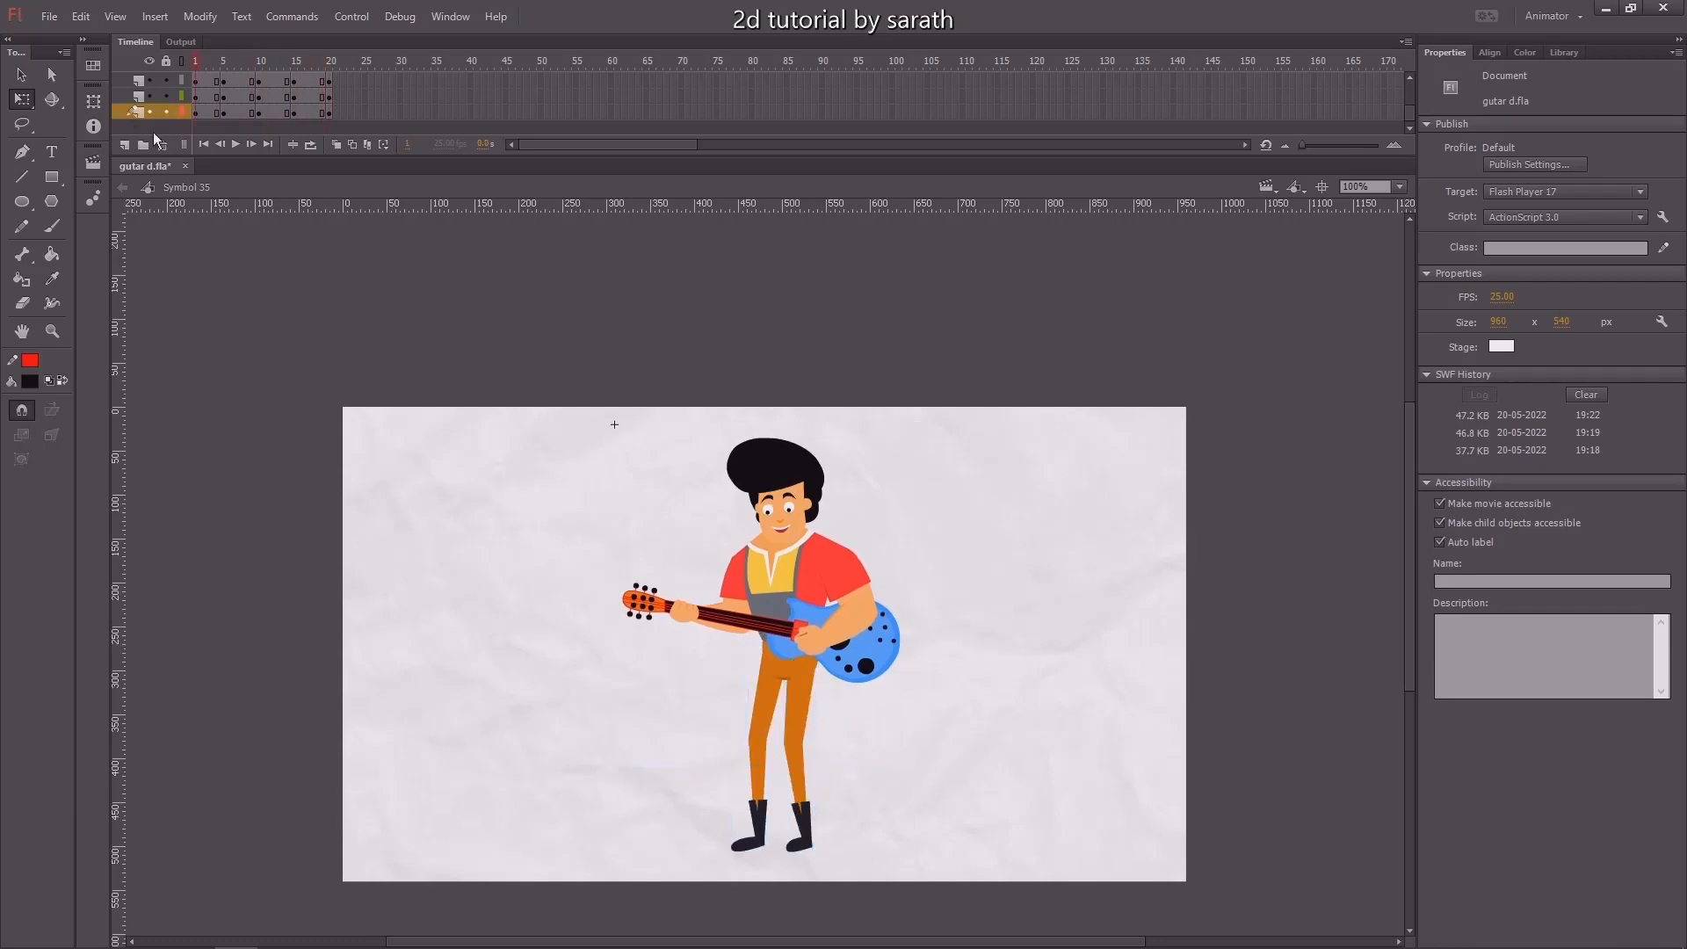
# Select the frames of every layer across frames 1 to 20 and create classic tweens between the keyframes
pyautogui.moveTo(1410, 105); pyautogui.dragTo(1409, 151)
pyautogui.click(143, 96)
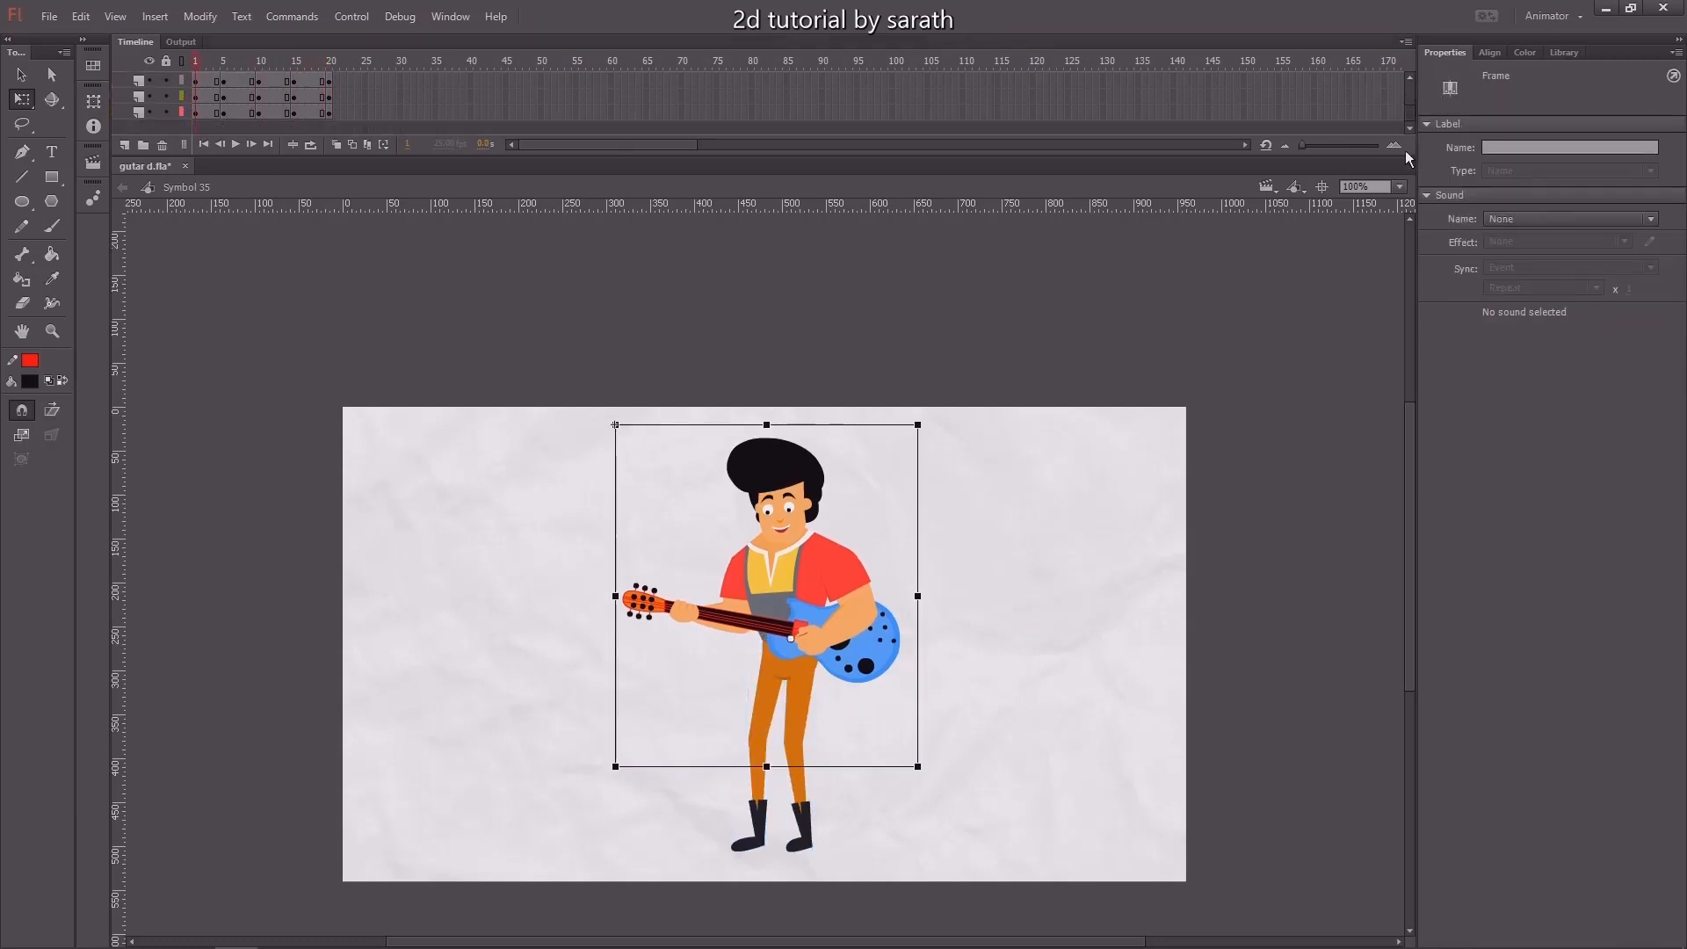
pyautogui.keyDown('shift'); pyautogui.click(132, 112); pyautogui.keyUp('shift')
pyautogui.rightClick(259, 103)
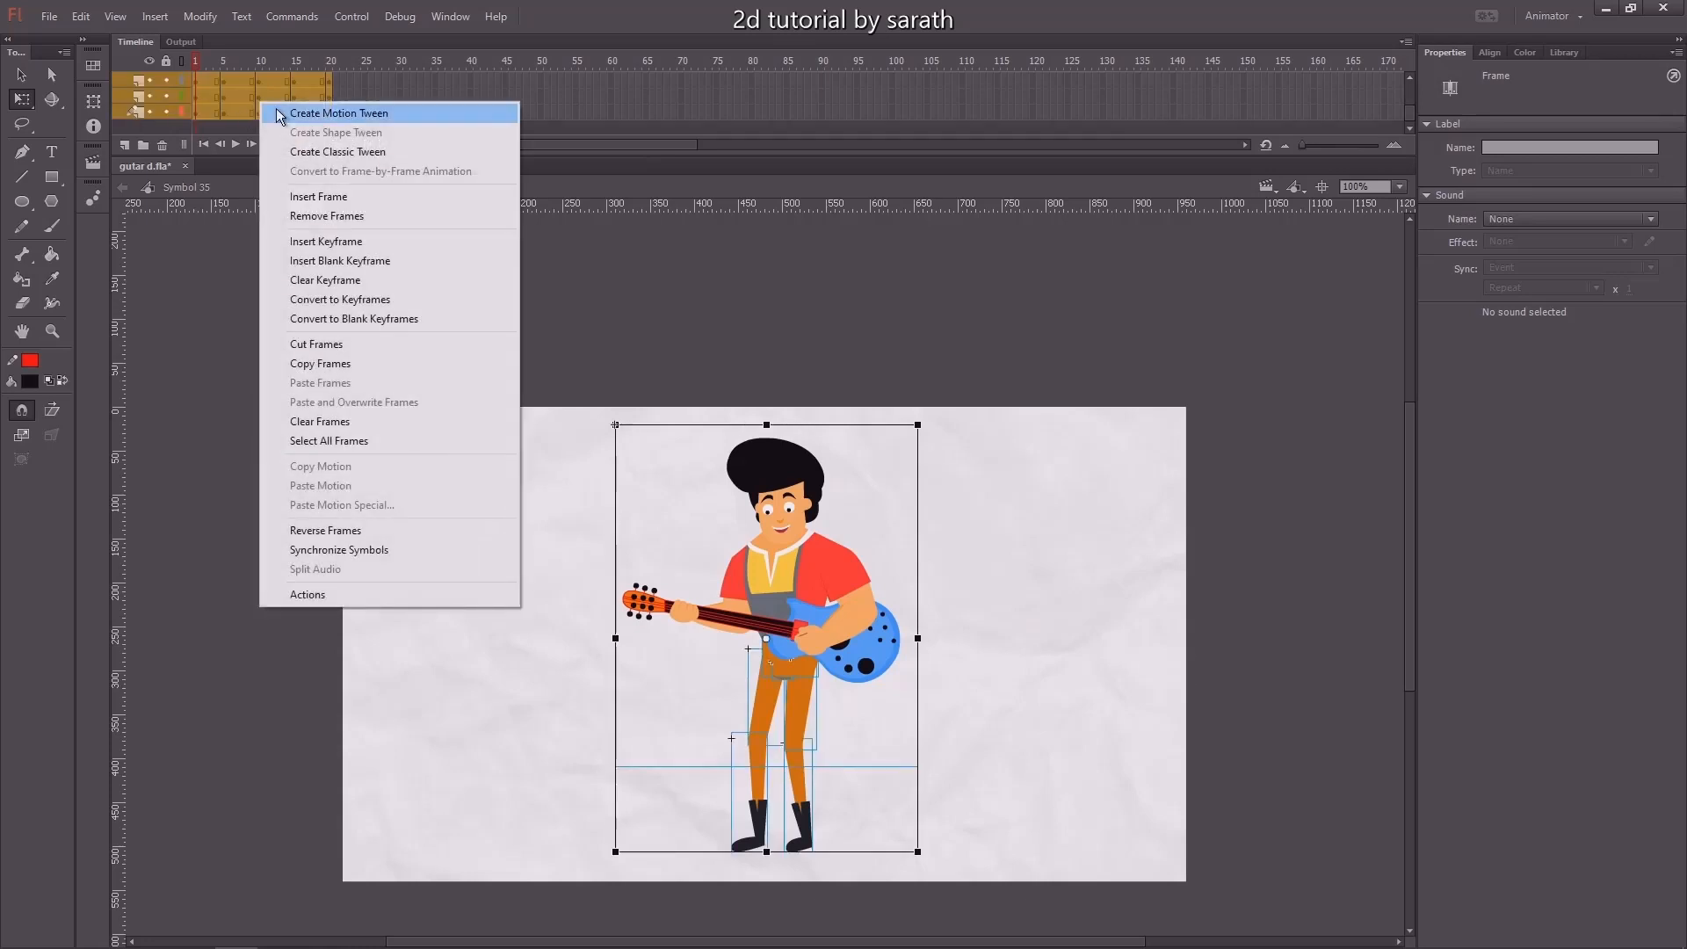
pyautogui.click(330, 152)
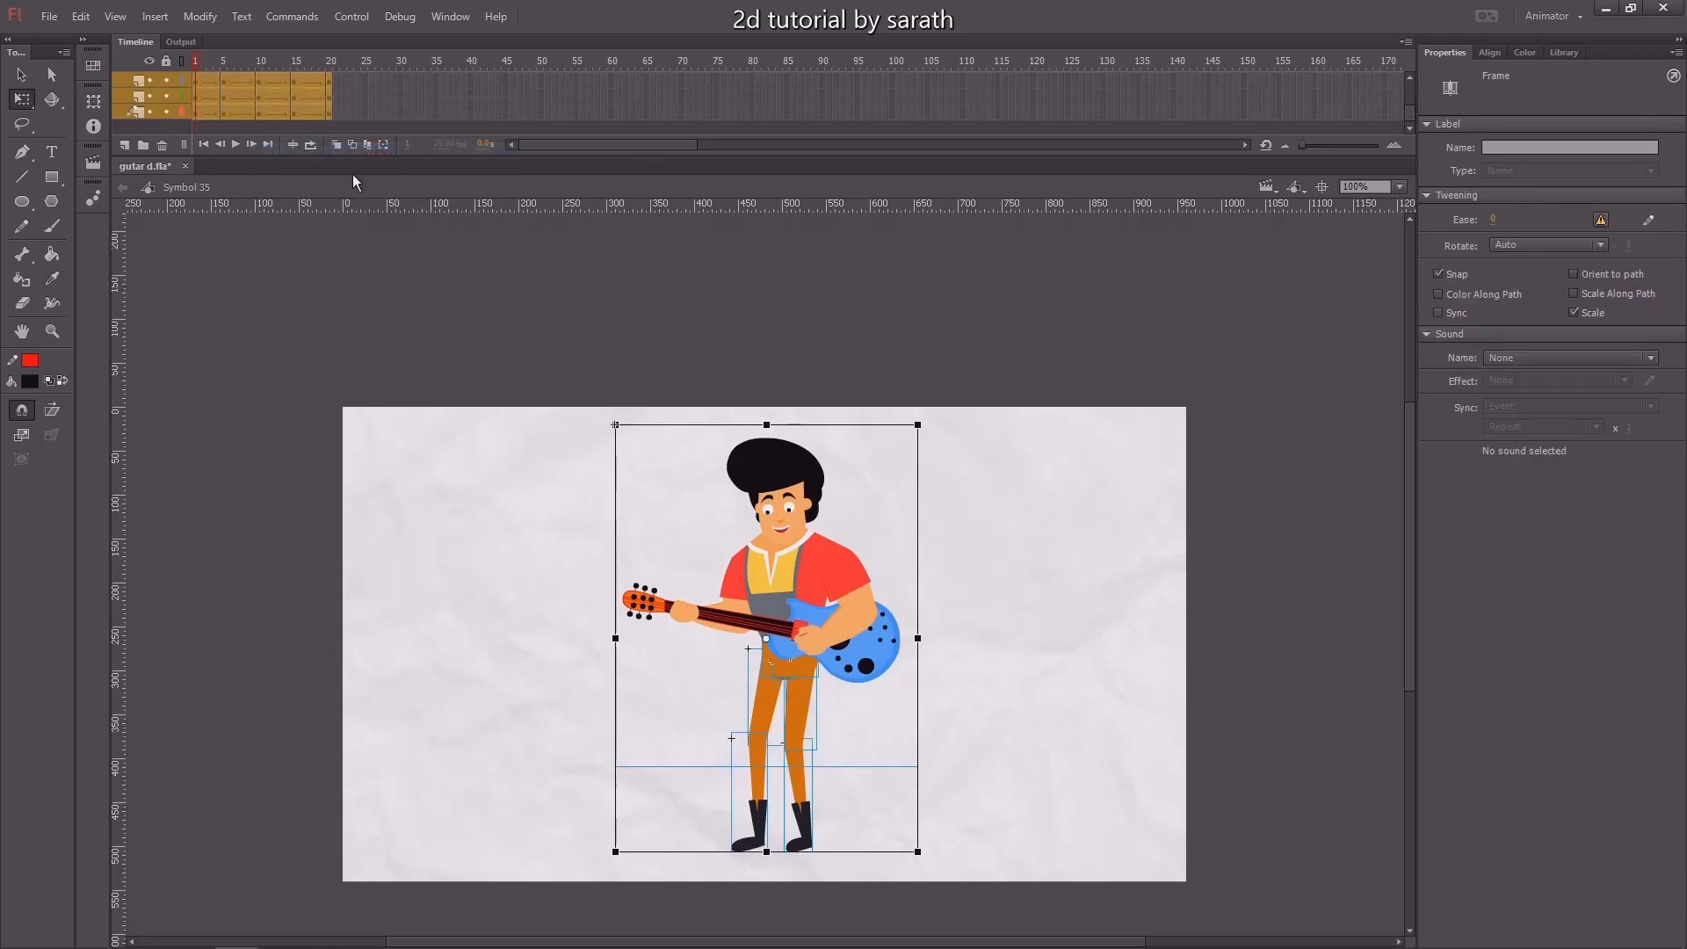
# Enable Sync on the tweens, set their easing to 100 out and play the animation
pyautogui.click(1439, 314)
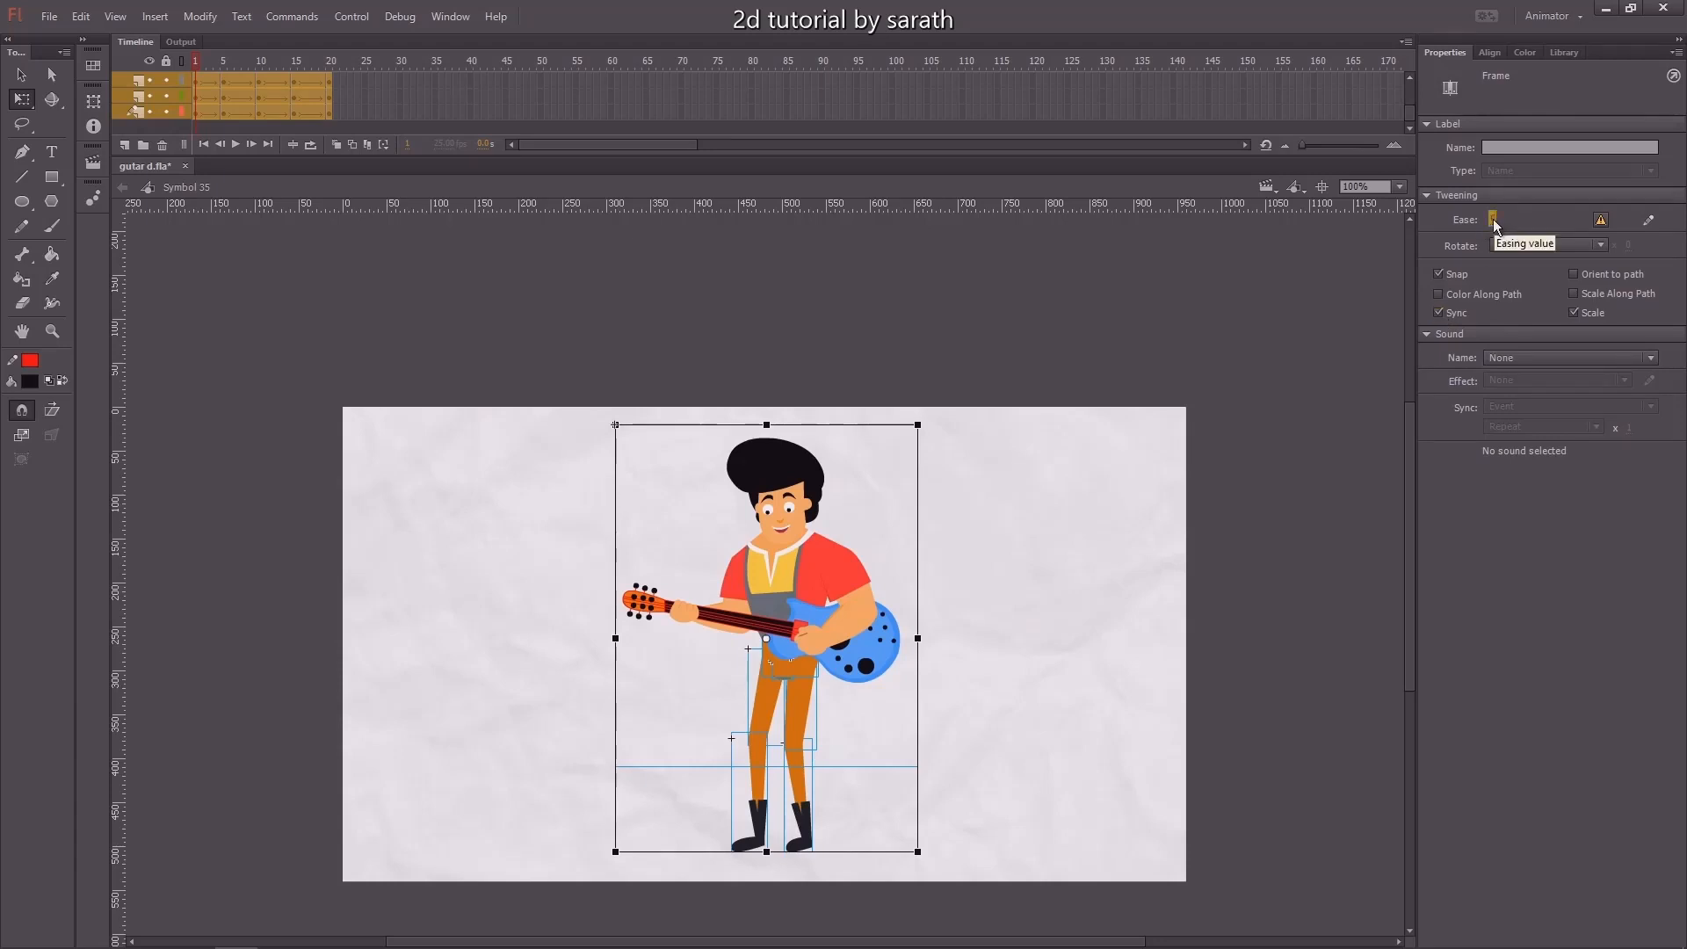
pyautogui.moveTo(1494, 223); pyautogui.dragTo(1544, 51)
pyautogui.click(195, 63)
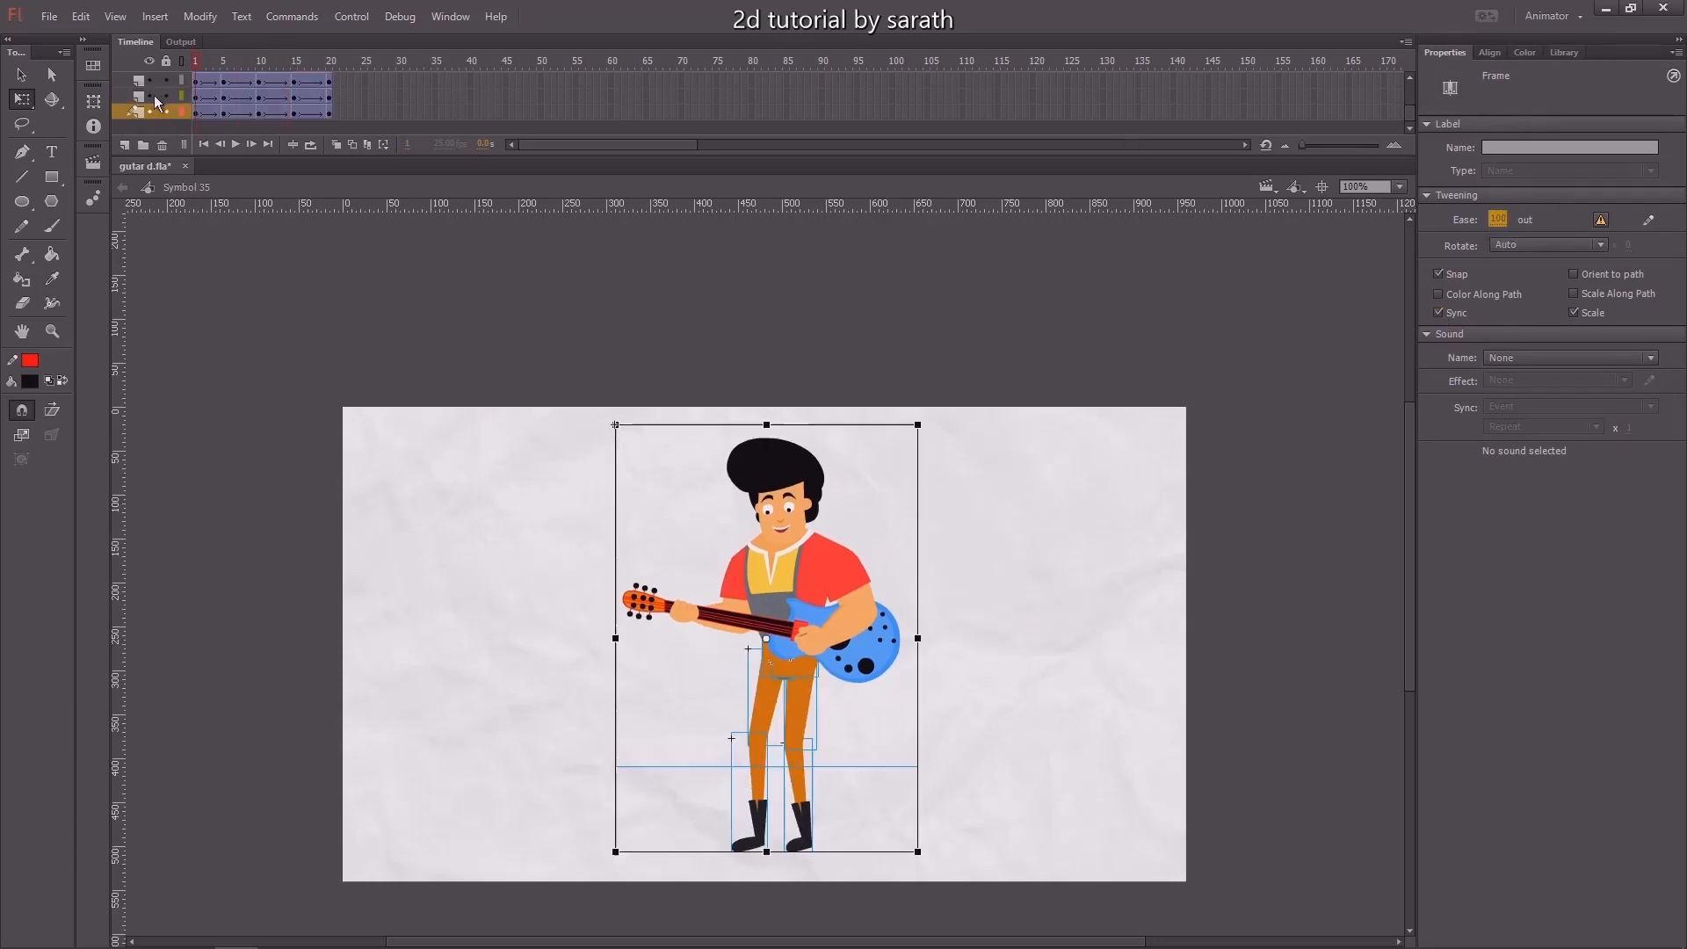
pyautogui.press('Return')
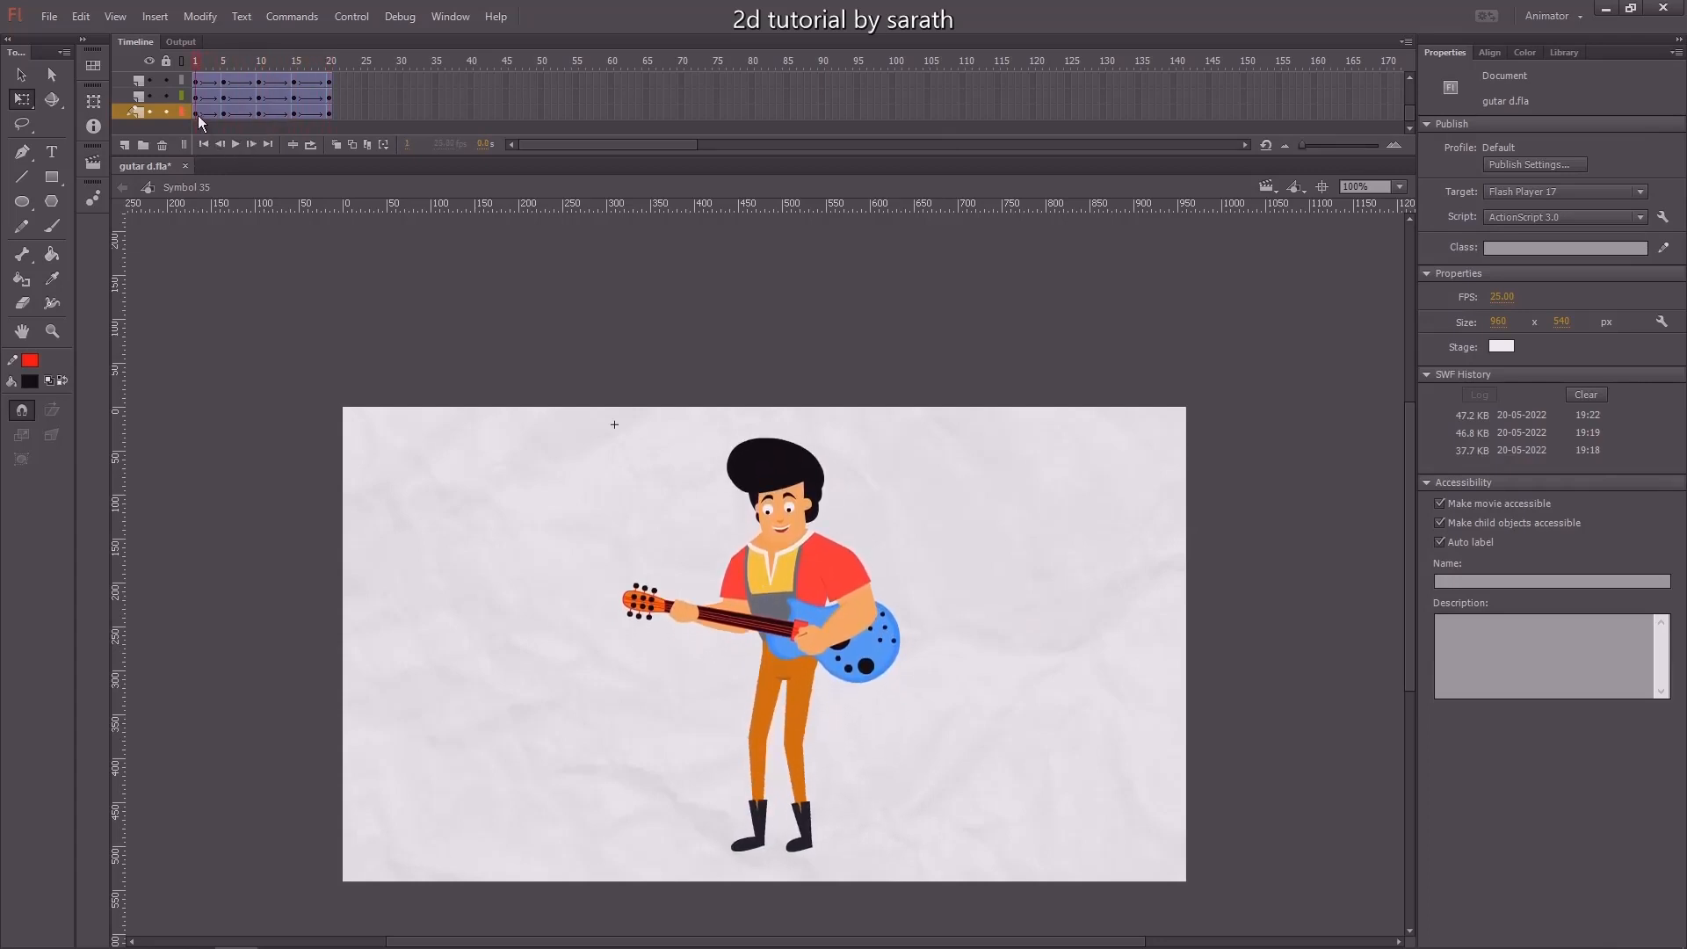
# Duplicate the tweened frames of all layers after frame 20 to extend the animation to frame 40, and play it
pyautogui.moveTo(197, 112); pyautogui.dragTo(330, 33)
pyautogui.moveTo(293, 114); pyautogui.dragTo(100, 110)
pyautogui.press('Return')
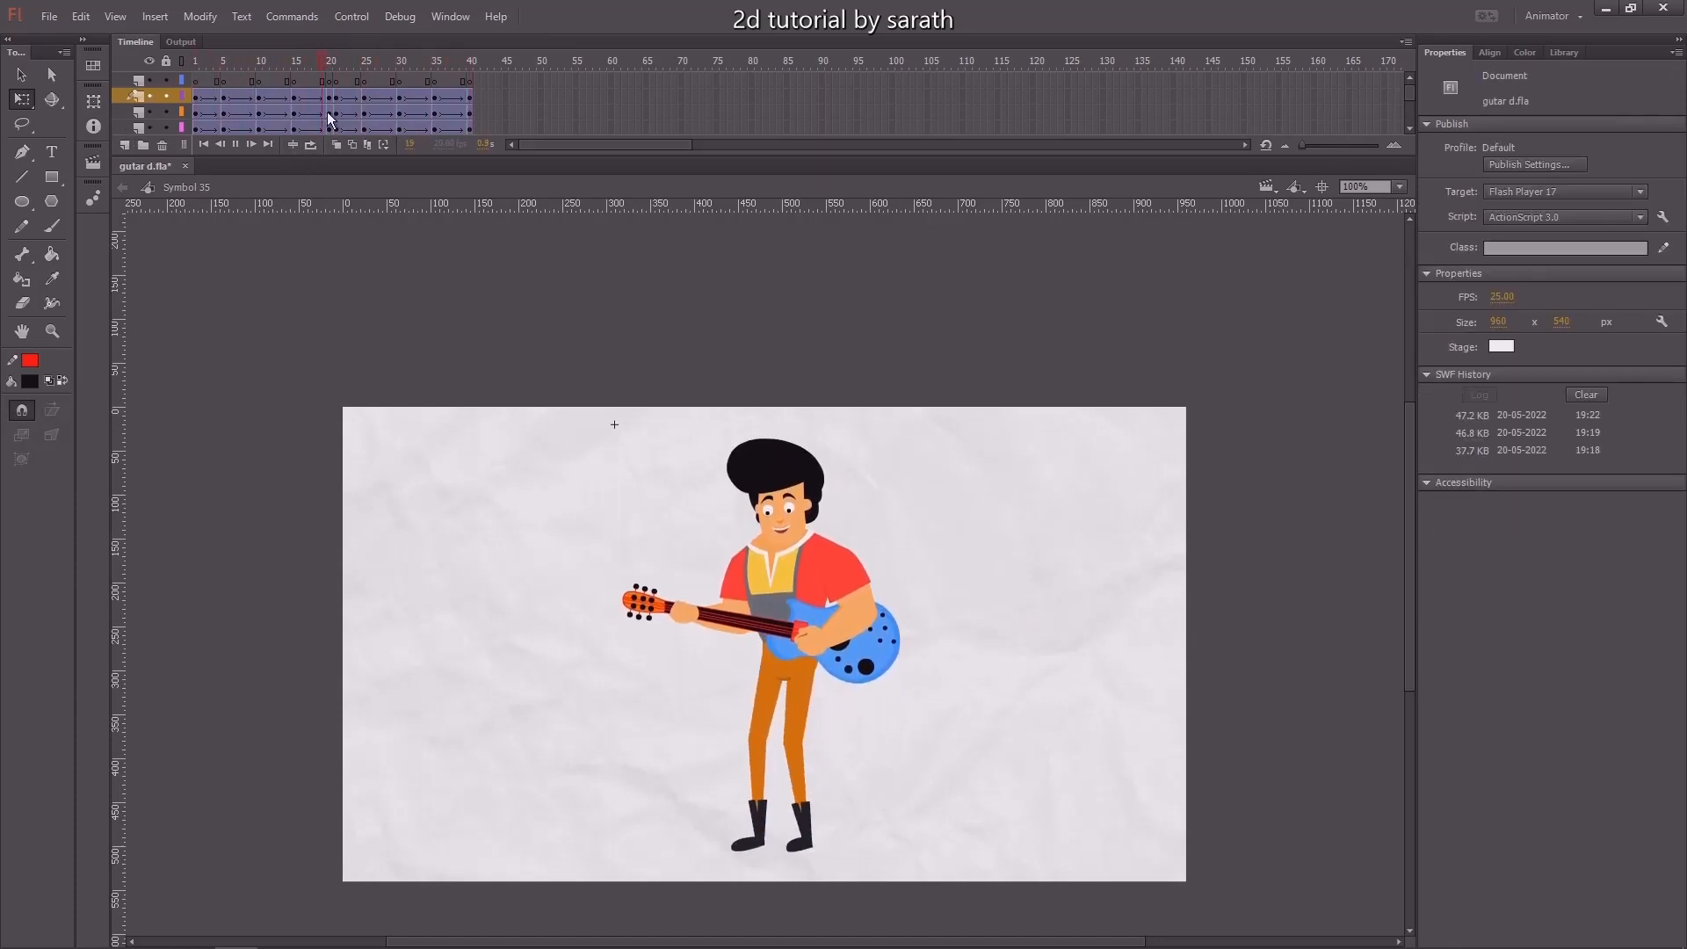
pyautogui.moveTo(331, 62); pyautogui.dragTo(181, 104)
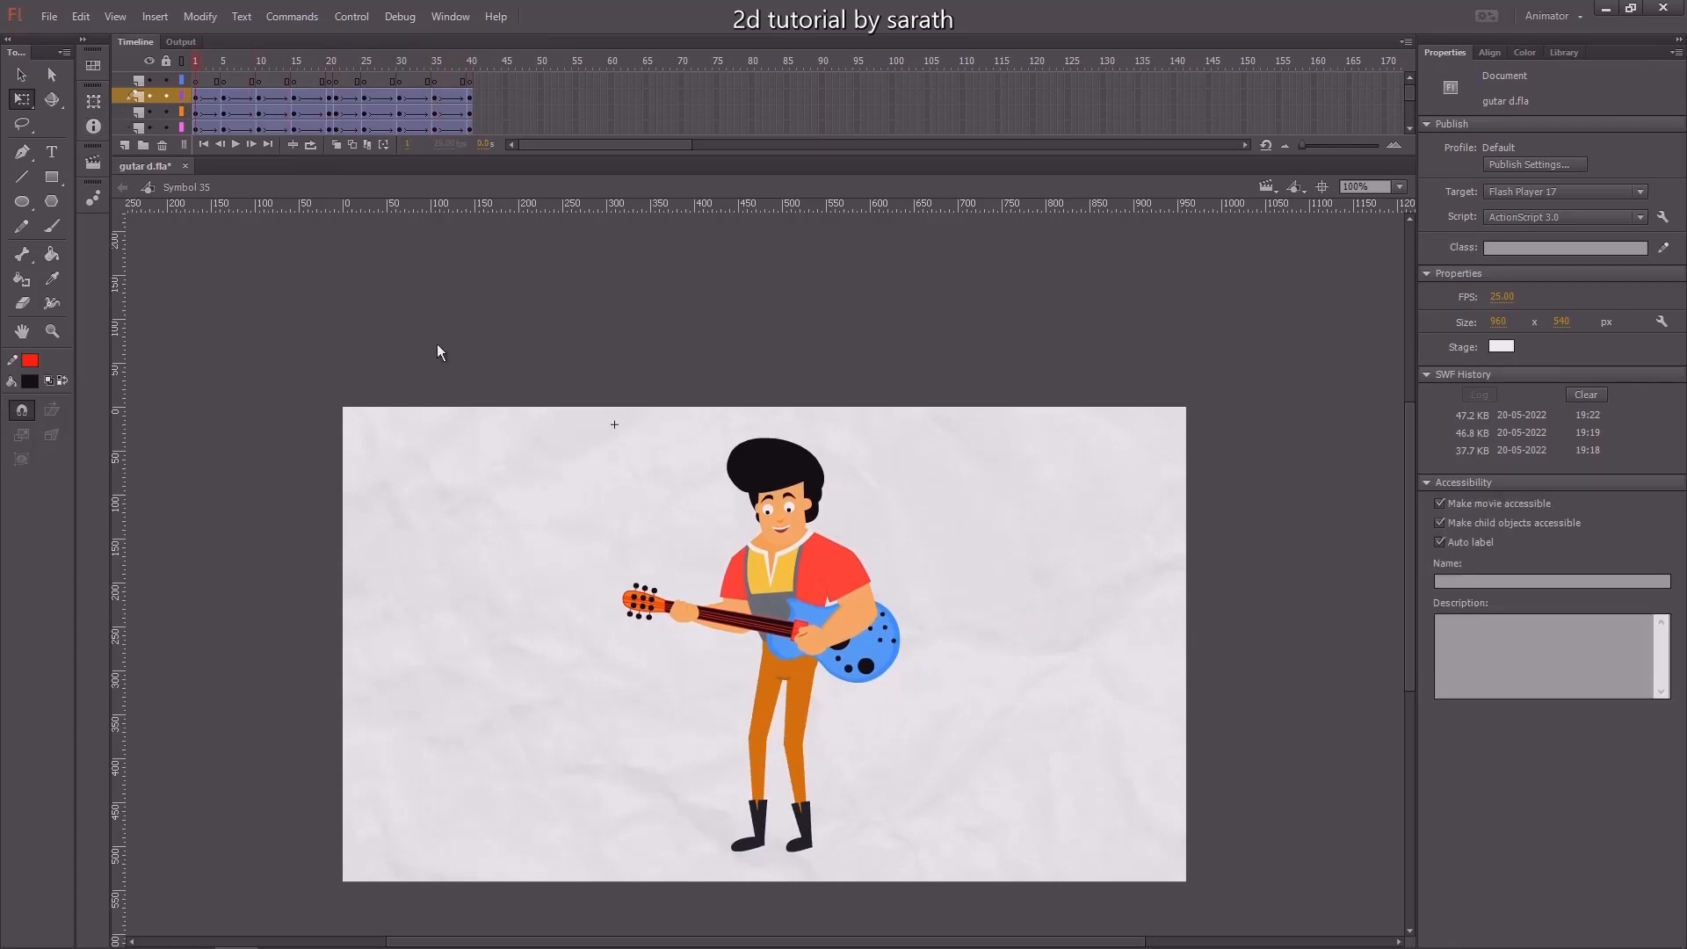
# Open the upper-body symbol for editing and distribute its head, torso, arm and guitar parts to separate layers
pyautogui.press('v')
pyautogui.click(781, 494)
pyautogui.hotkey('ctrl', '=')
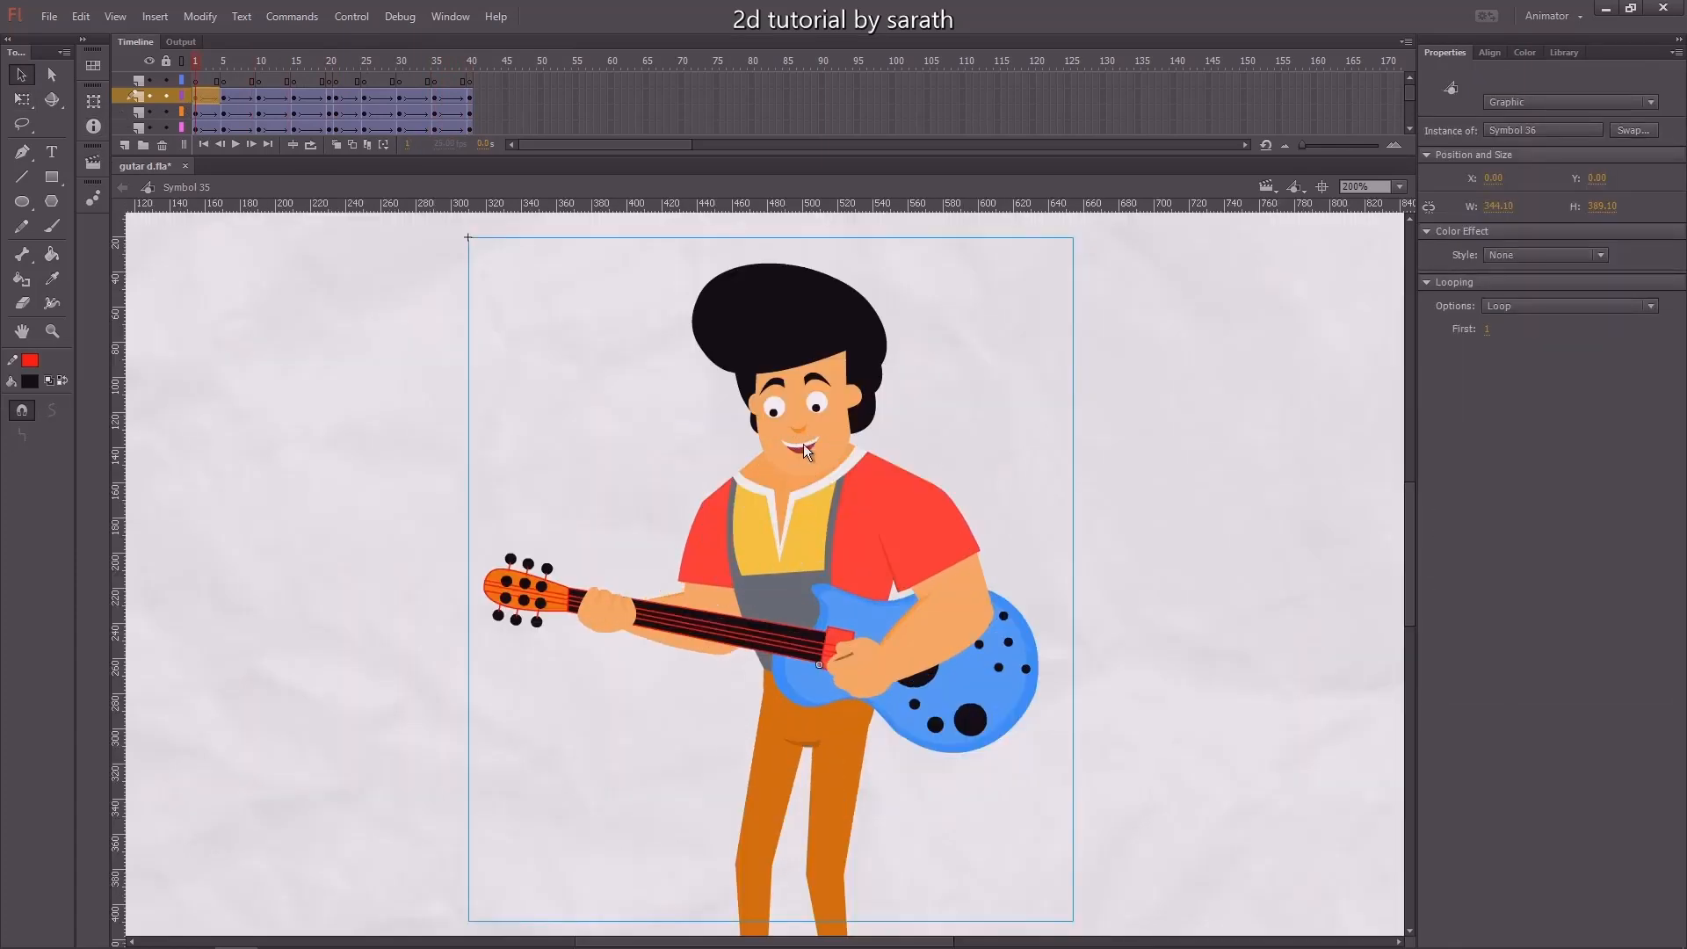
pyautogui.doubleClick(810, 442)
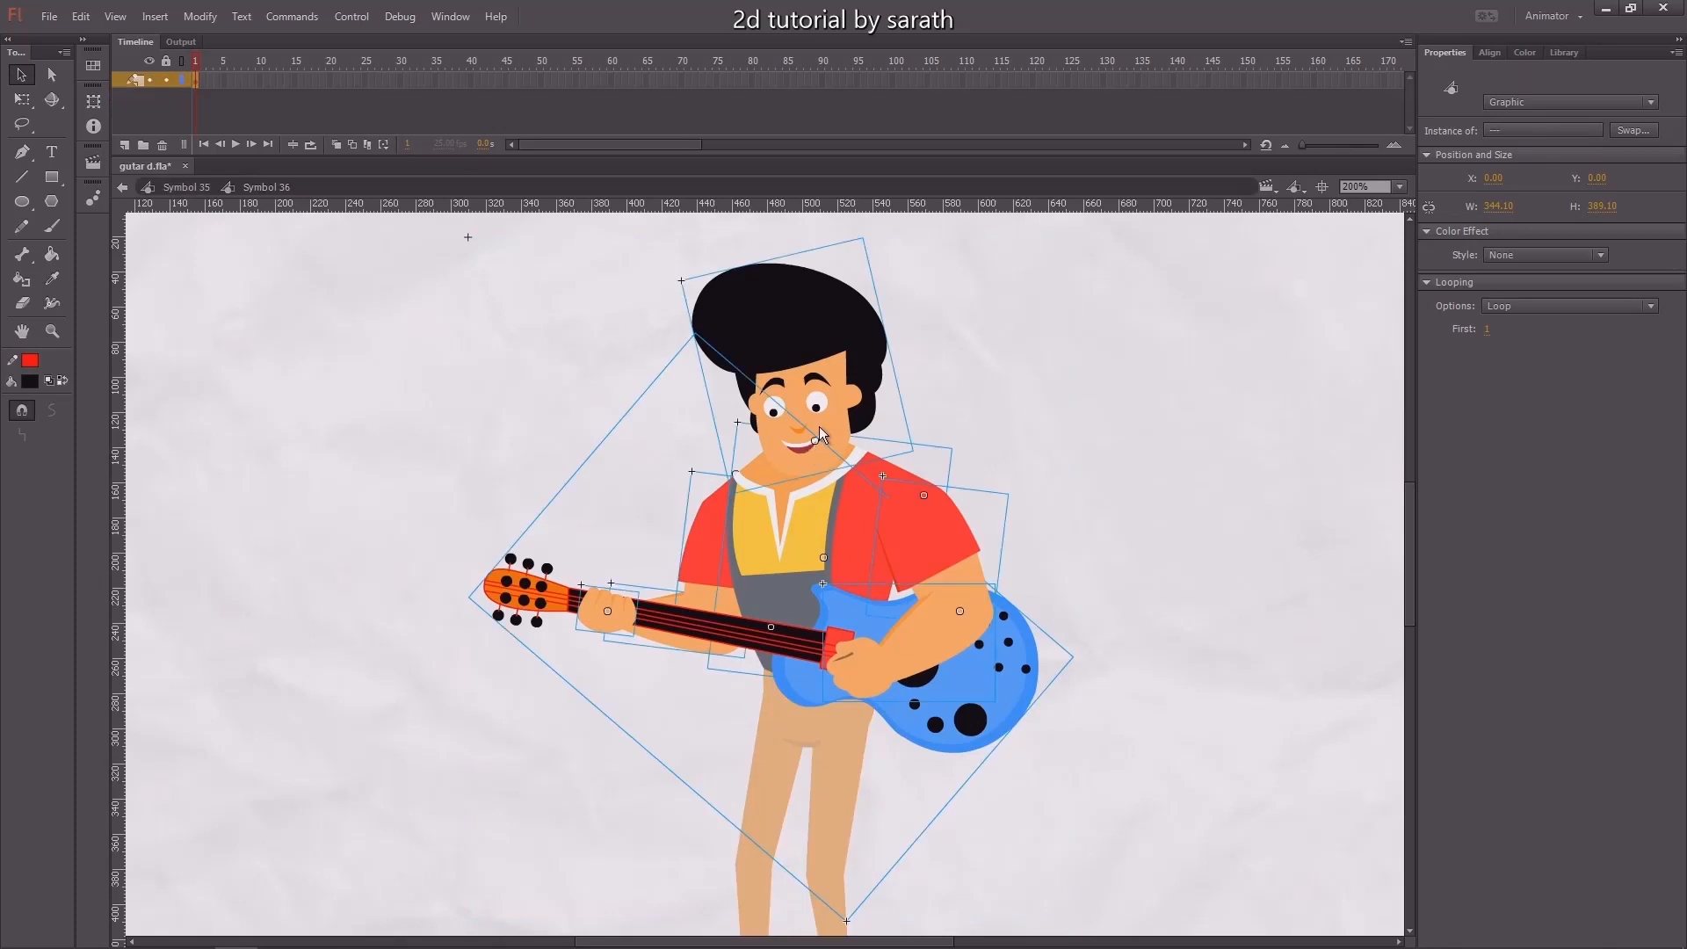
pyautogui.rightClick(819, 426)
pyautogui.click(923, 772)
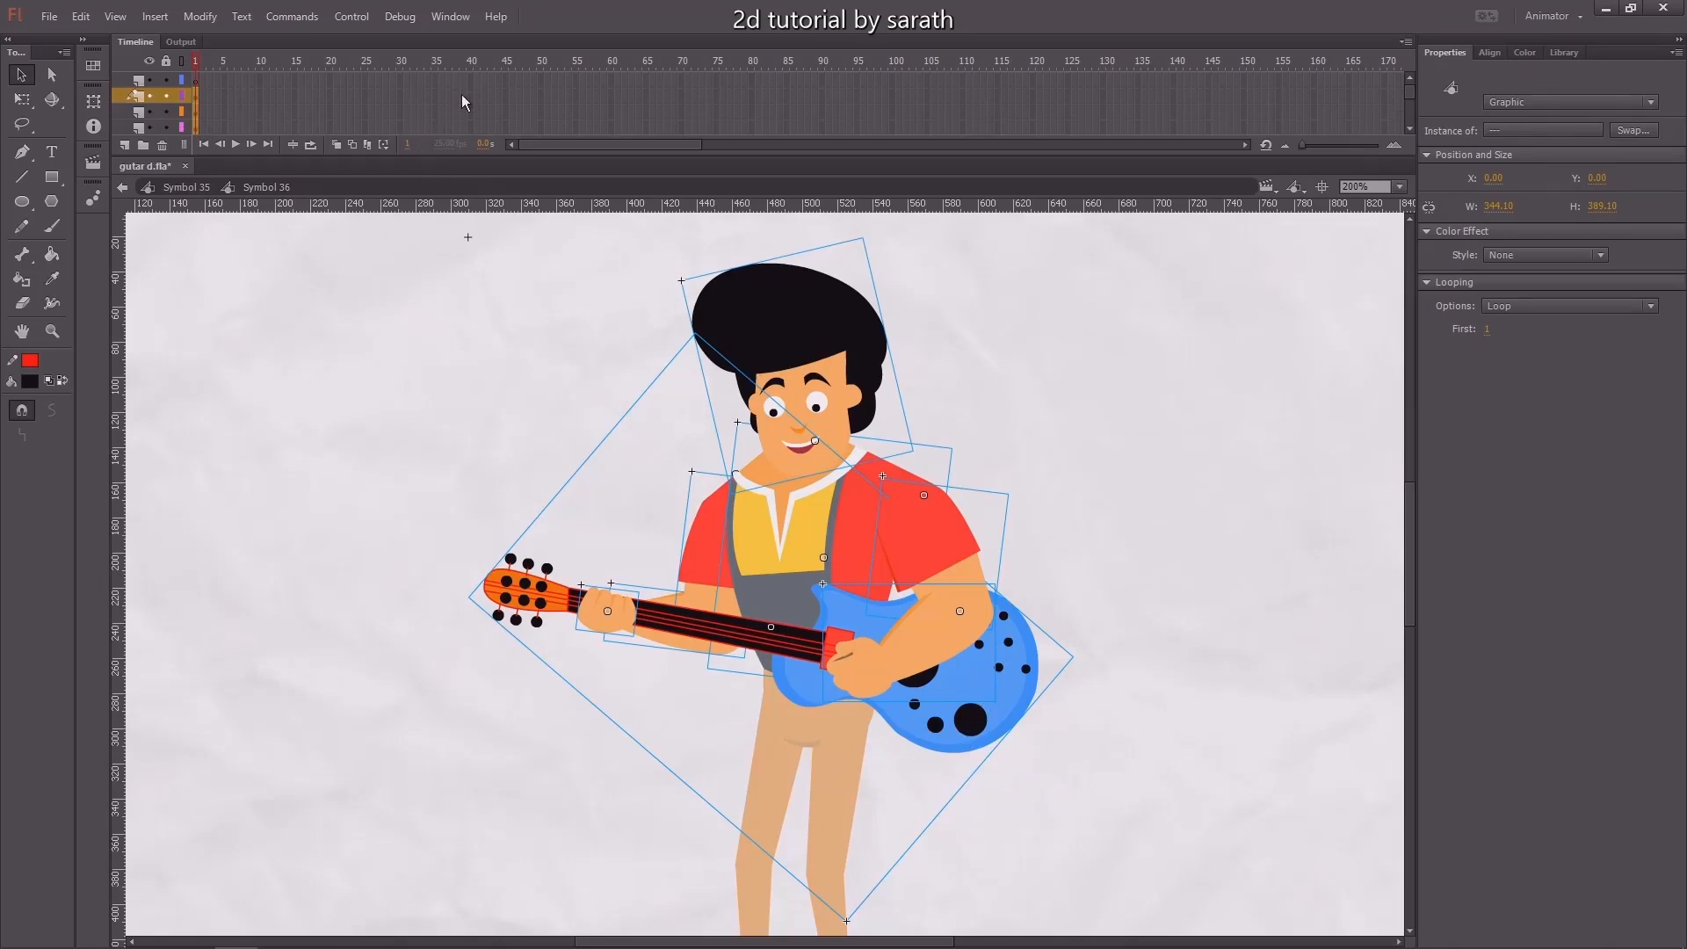
# Insert keyframes on all upper-body layers at frames 40 and 20
pyautogui.moveTo(471, 81); pyautogui.dragTo(472, 112)
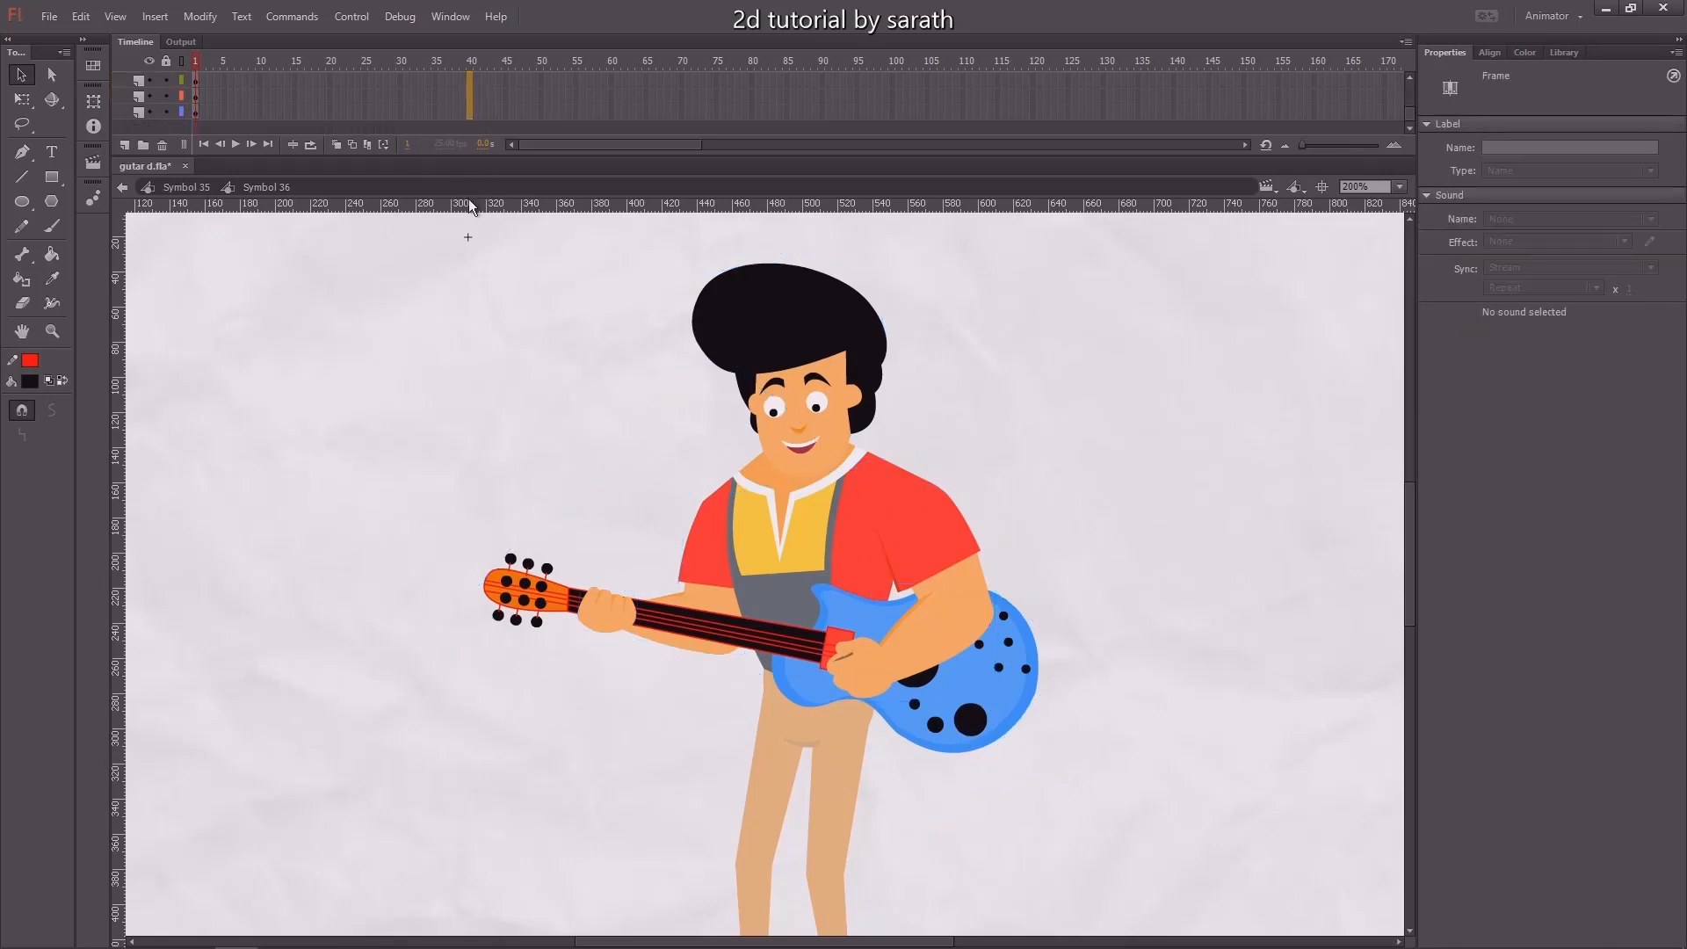
pyautogui.press('F6')
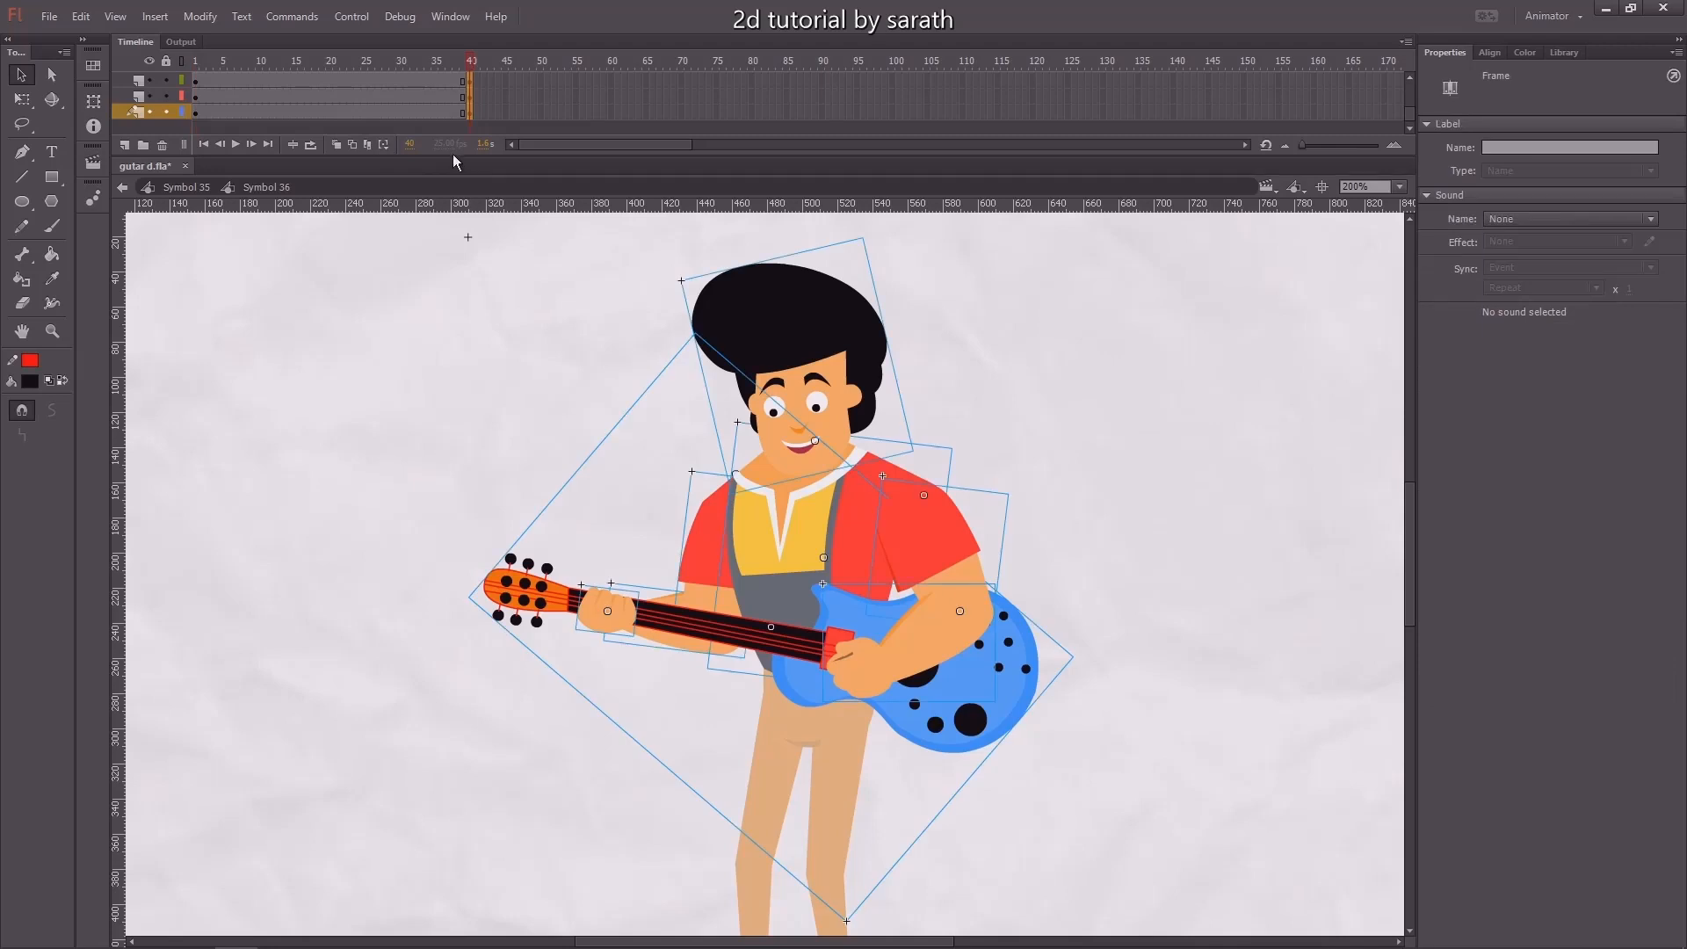
pyautogui.click(331, 112)
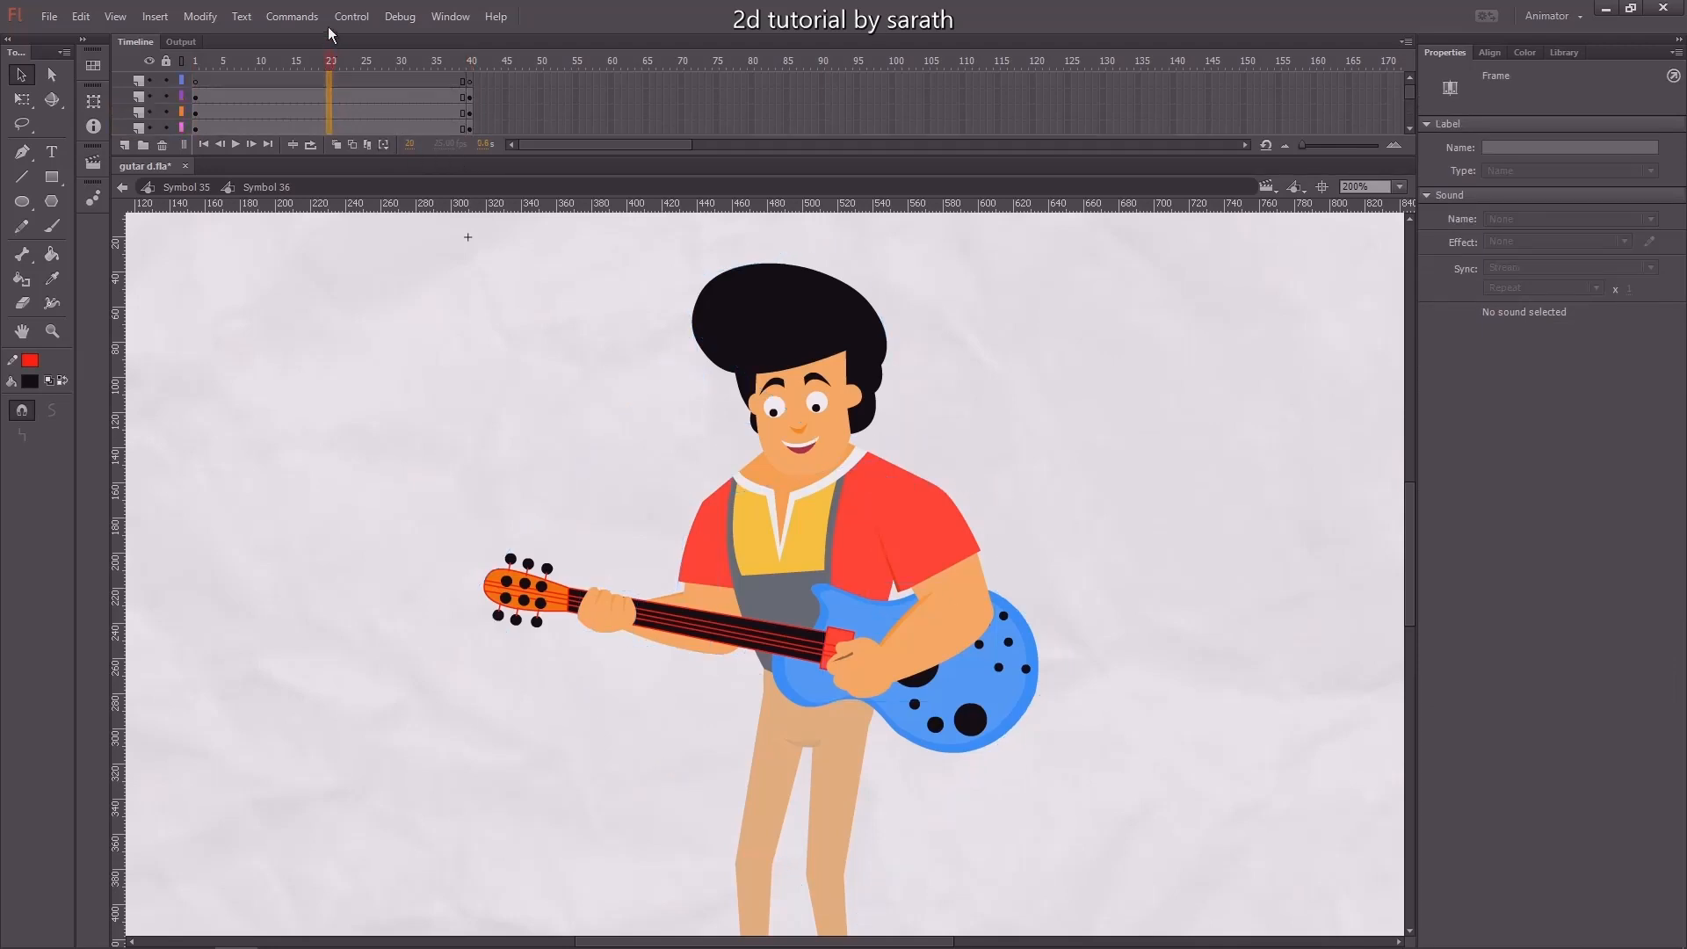
pyautogui.press('F6')
pyautogui.click(425, 377)
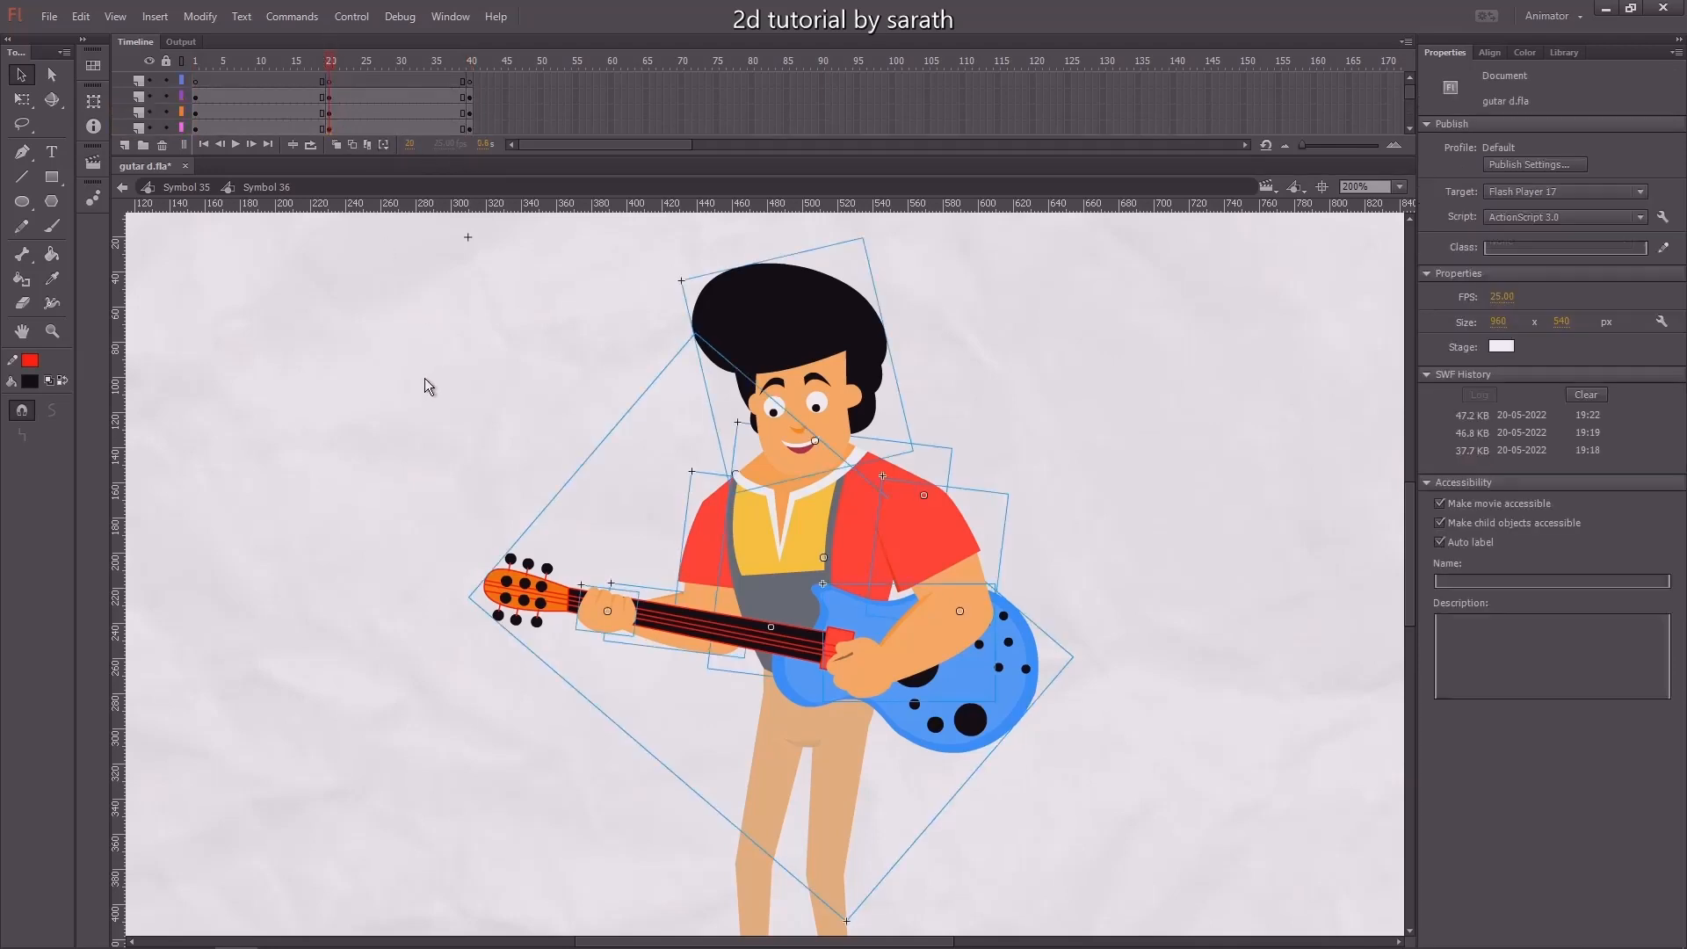
# At frame 20, select all upper-body parts, place their shared pivot at the waist and tilt them toward the guitar's headstock
pyautogui.press('Return')
pyautogui.doubleClick(429, 254)
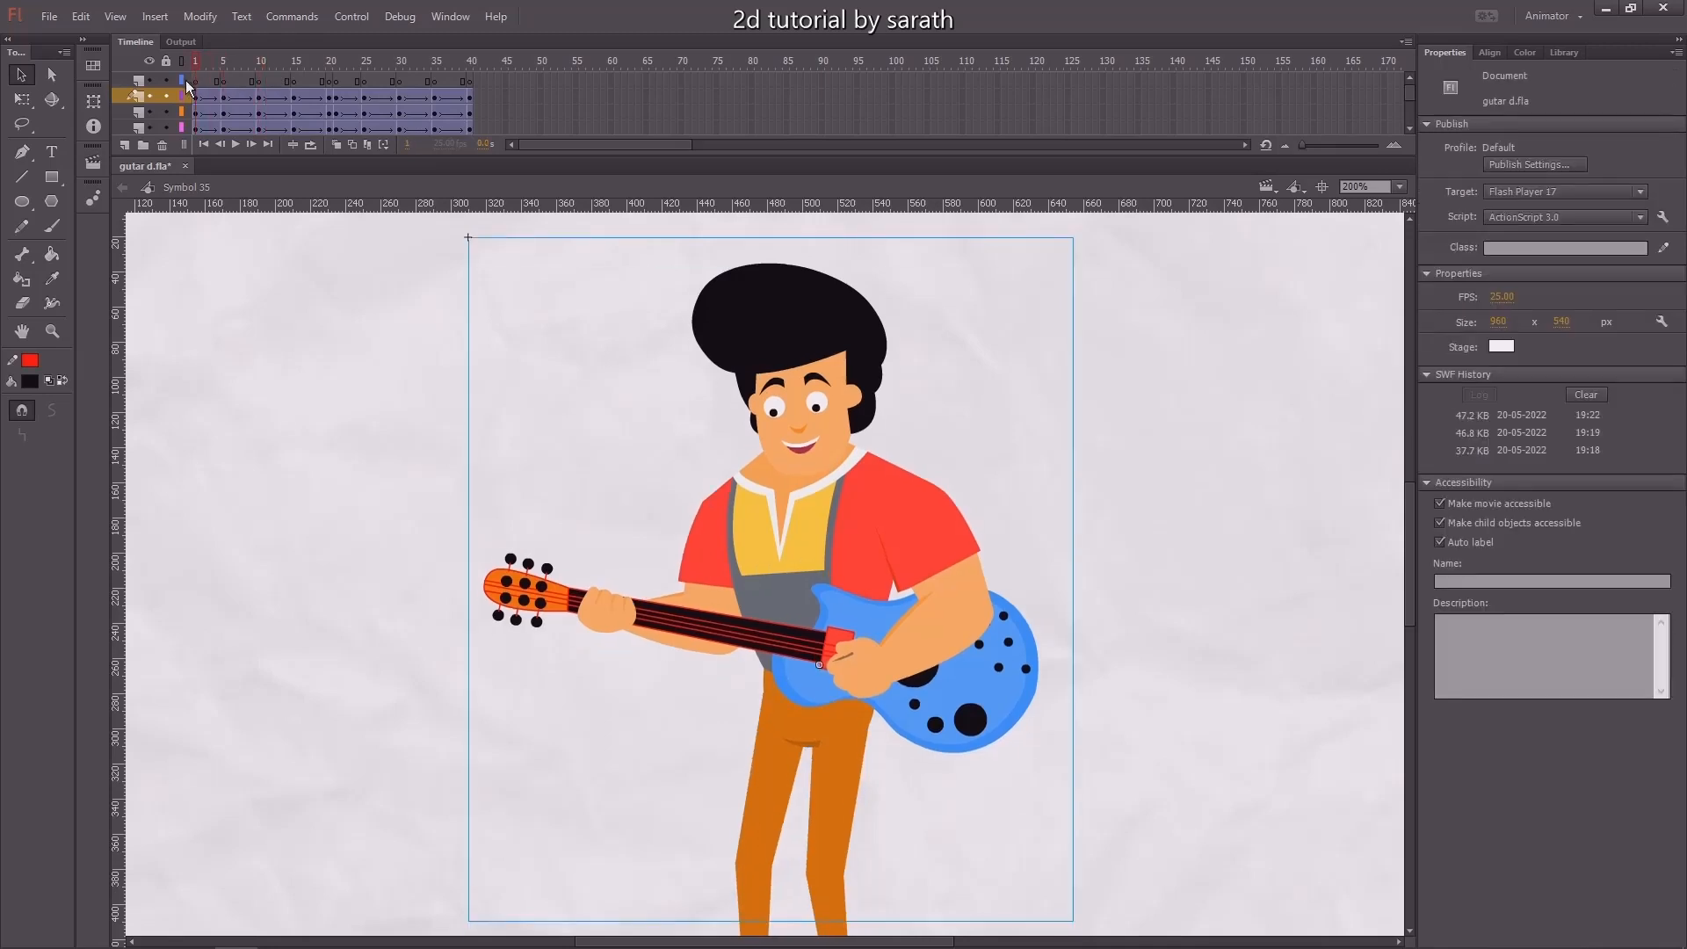
pyautogui.moveTo(220, 82); pyautogui.dragTo(330, 90)
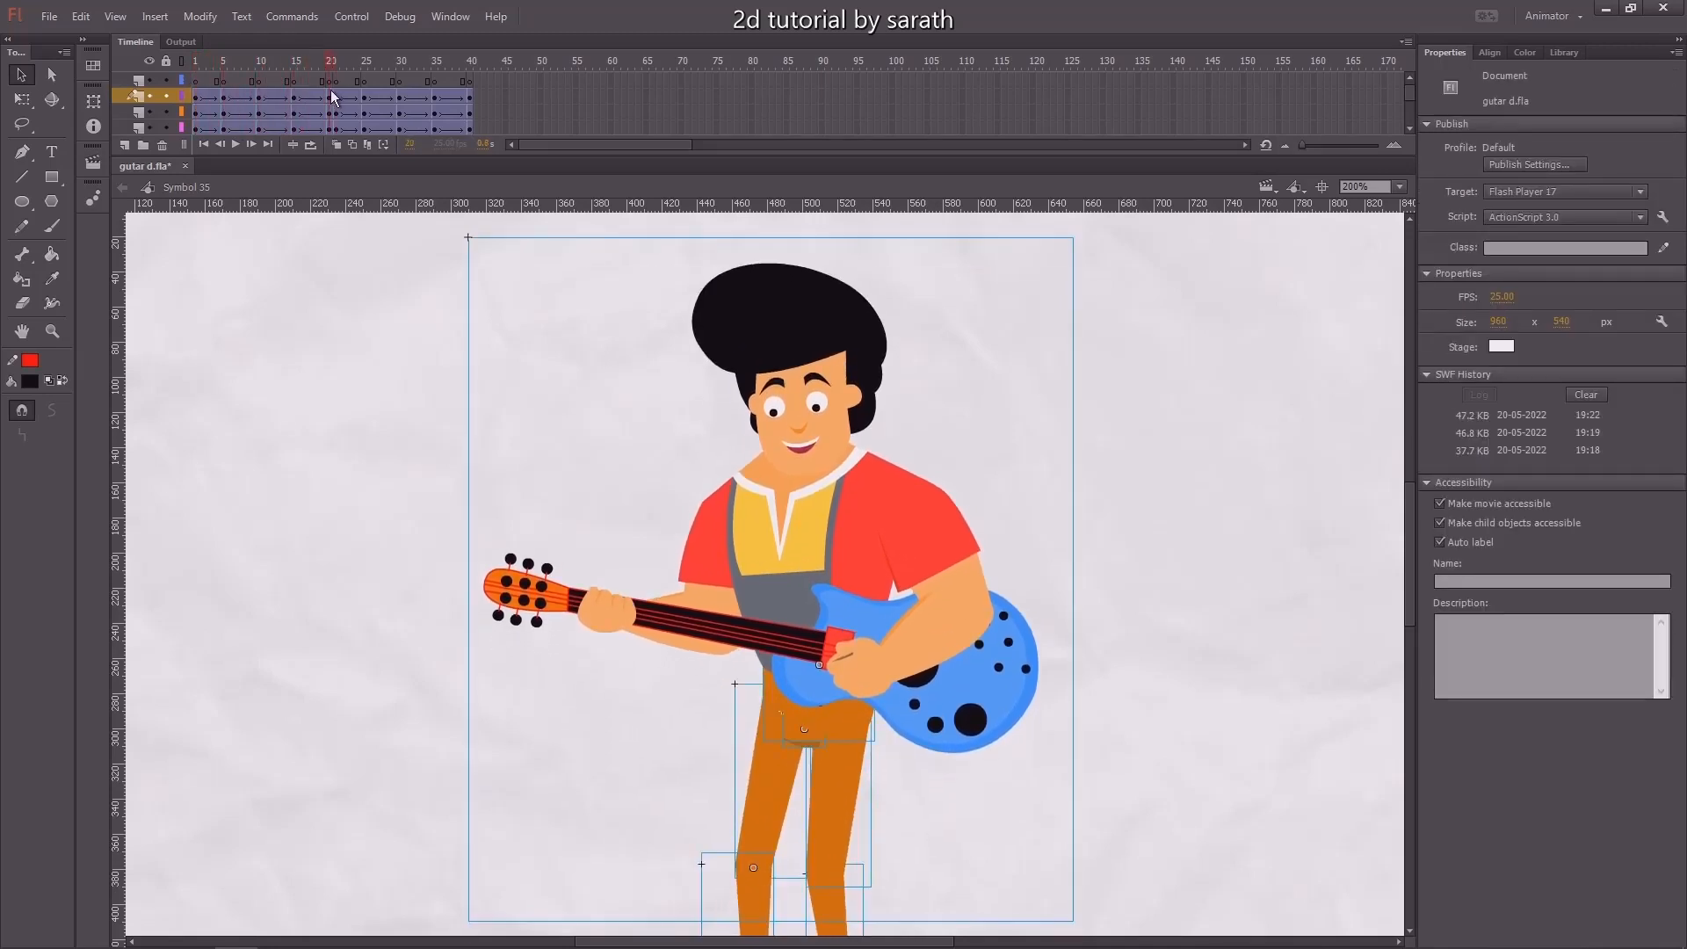
pyautogui.doubleClick(851, 367)
pyautogui.moveTo(381, 328); pyautogui.dragTo(1163, 723)
pyautogui.press('q')
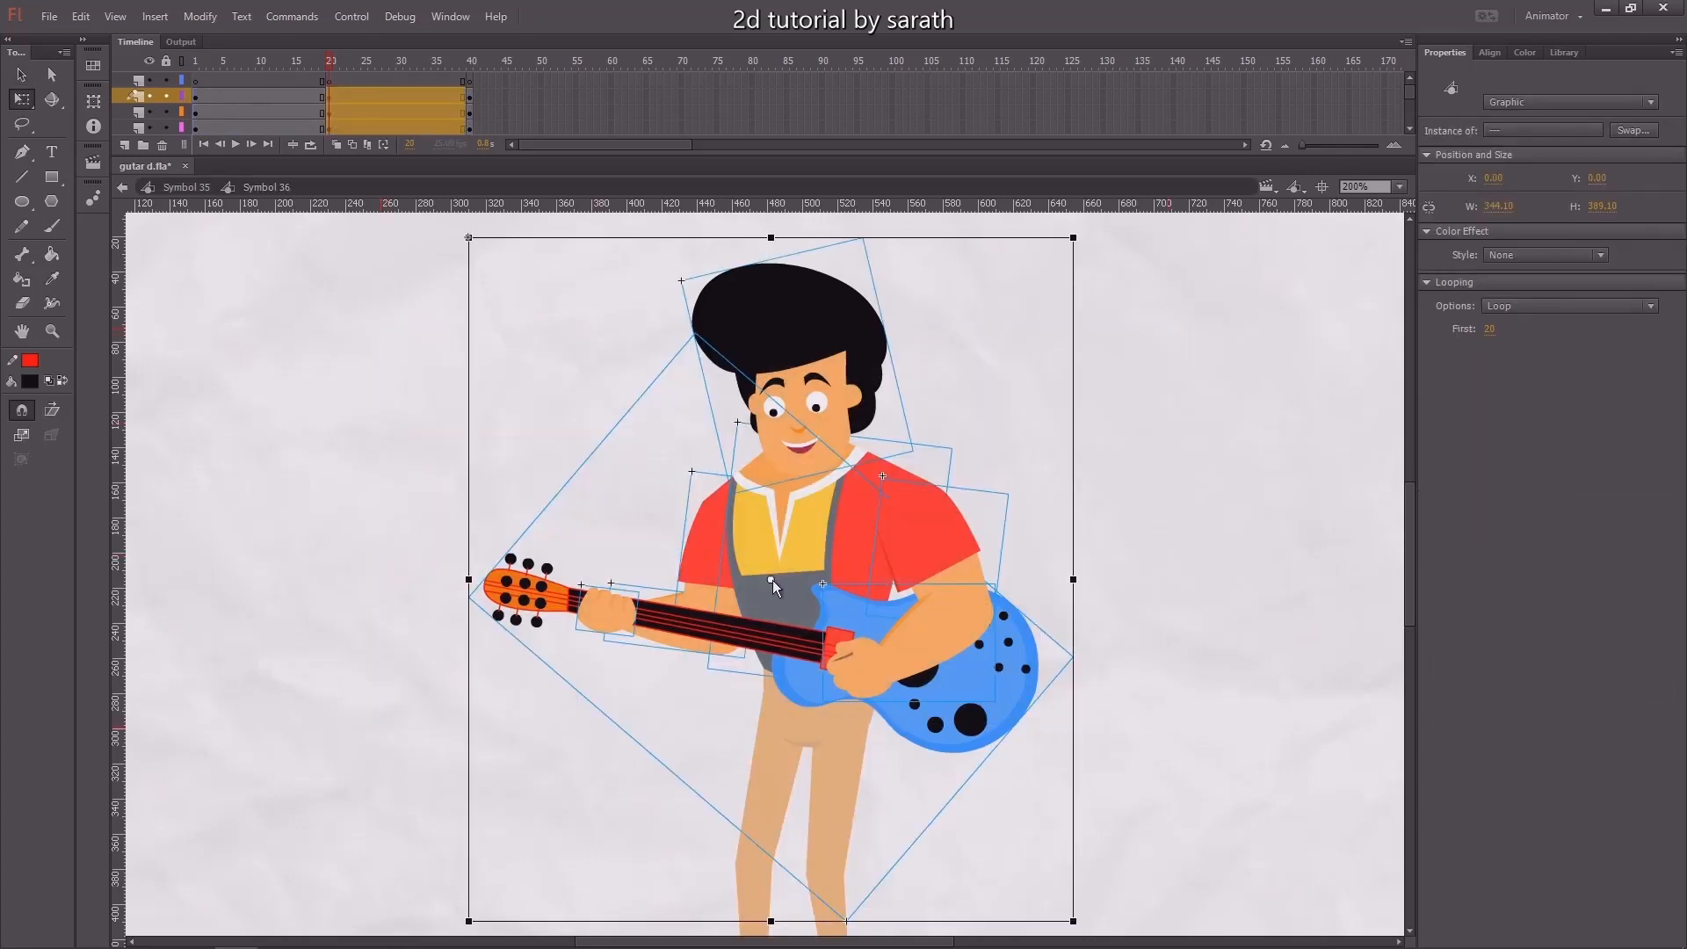
pyautogui.moveTo(772, 580); pyautogui.dragTo(819, 668)
pyautogui.moveTo(1083, 237); pyautogui.dragTo(993, 230)
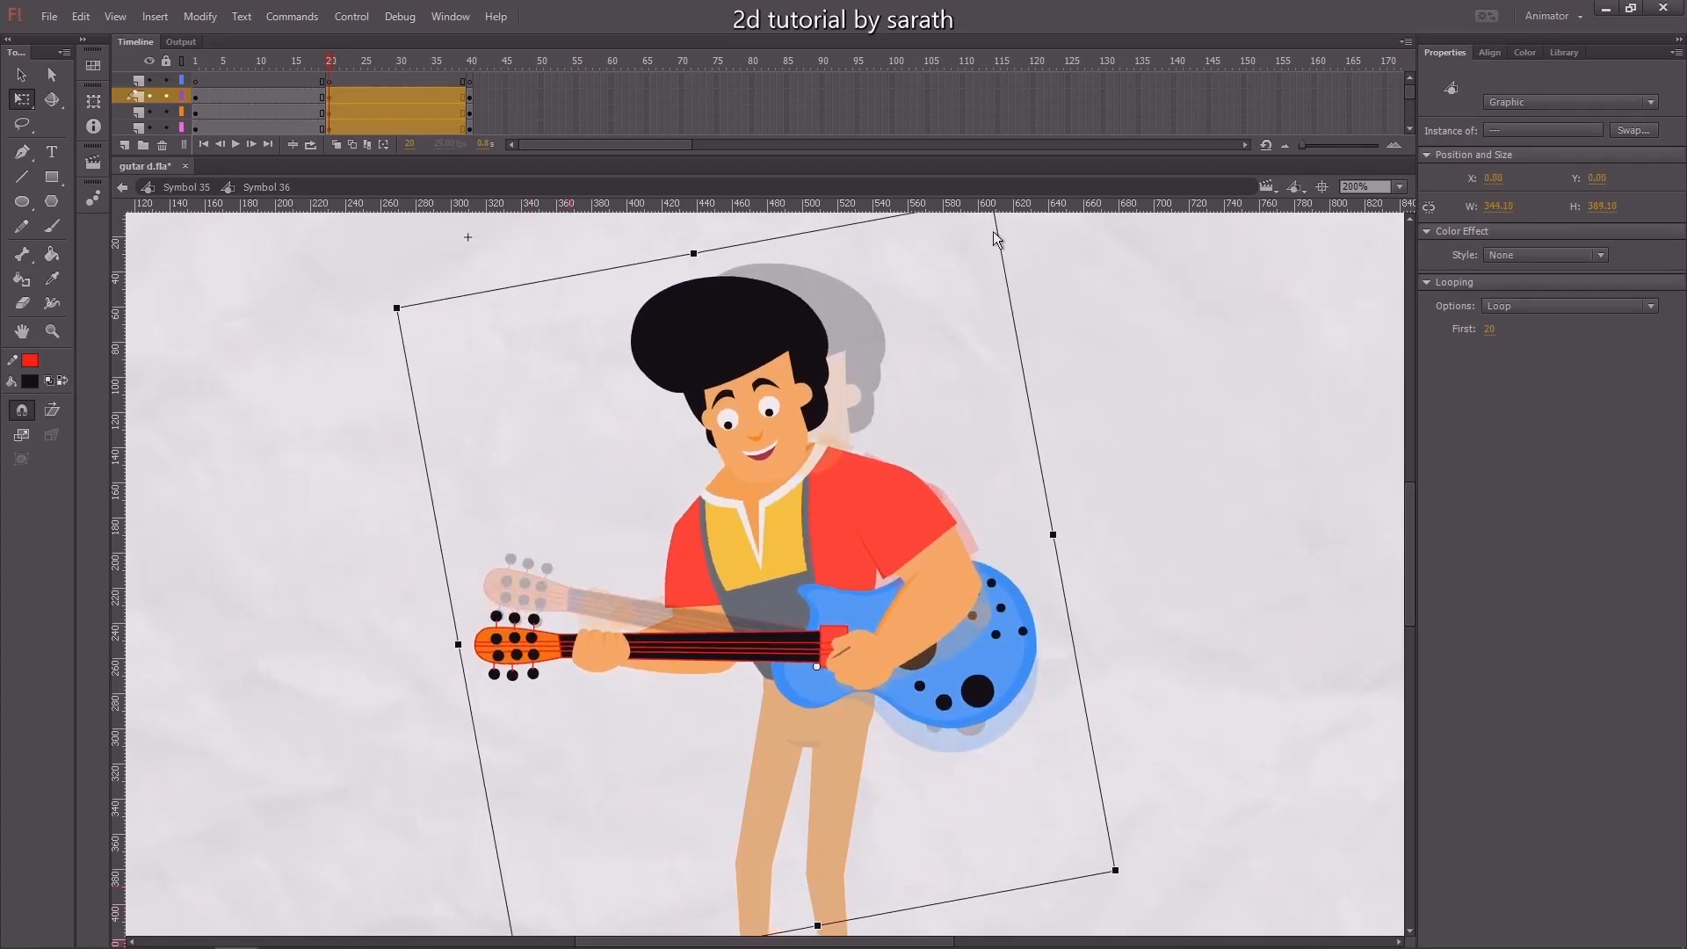
# At frame 20, rotate the head back upright against the tilted torso, pivoting at the neck, and scrub to check it
pyautogui.click(1043, 260)
pyautogui.click(763, 346)
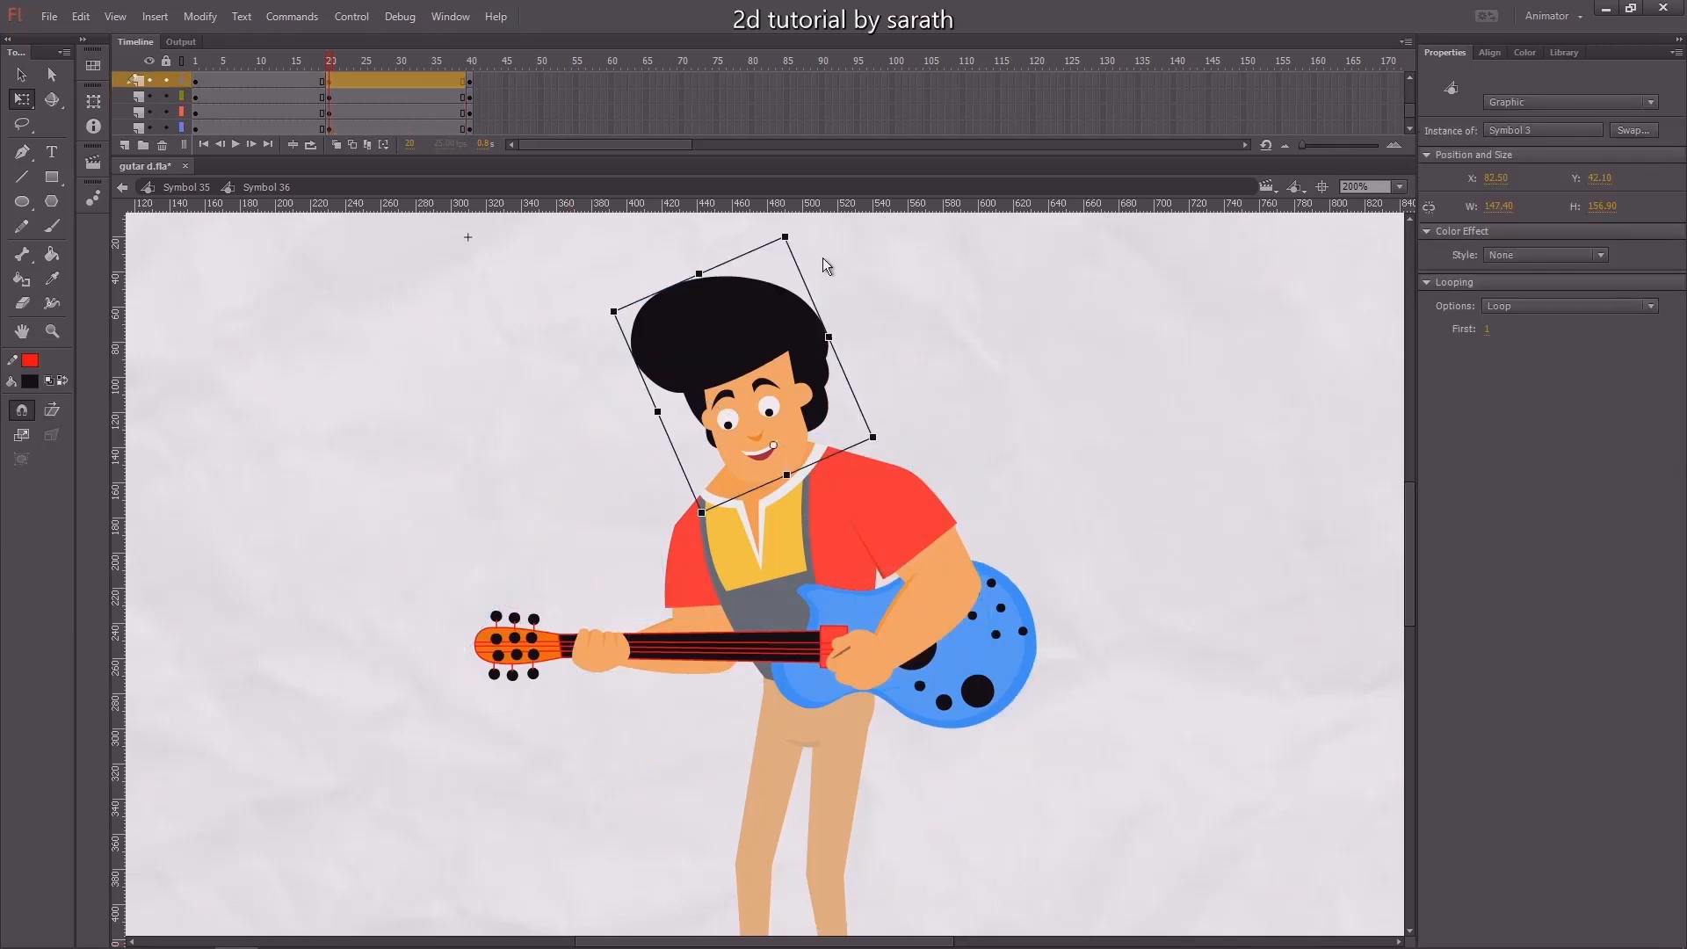
pyautogui.moveTo(804, 243); pyautogui.dragTo(864, 267)
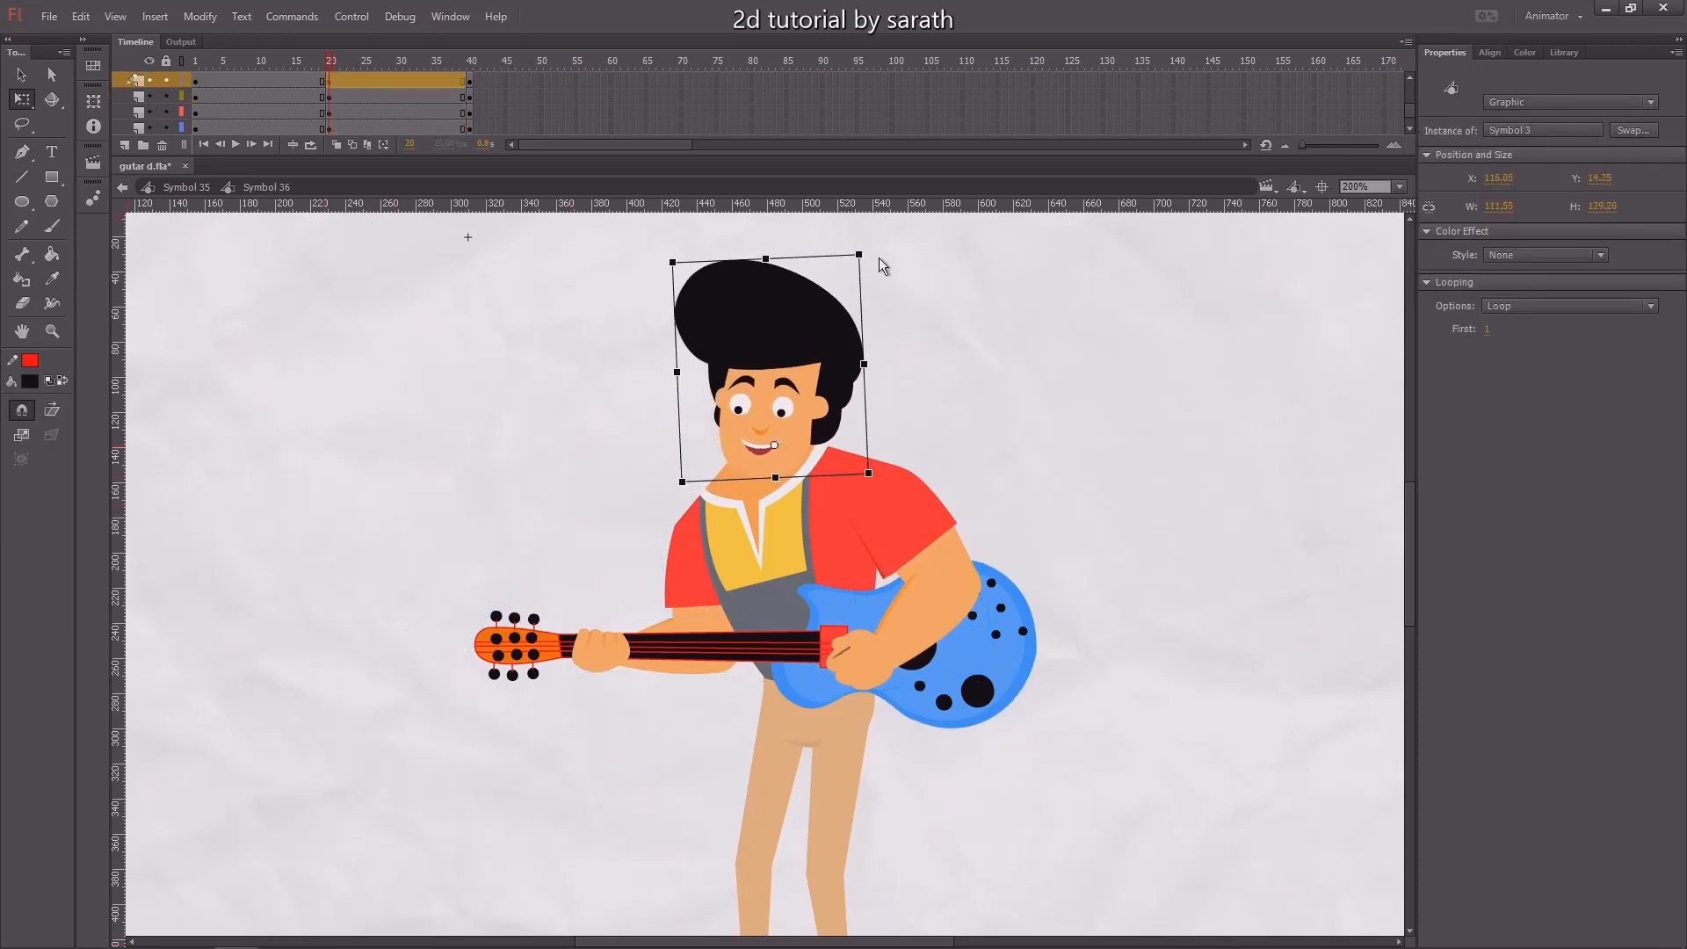
pyautogui.click(330, 62)
pyautogui.moveTo(330, 62)
pyautogui.mouseDown()
pyautogui.moveTo(313, 67)
pyautogui.moveTo(331, 72)
pyautogui.mouseUp()
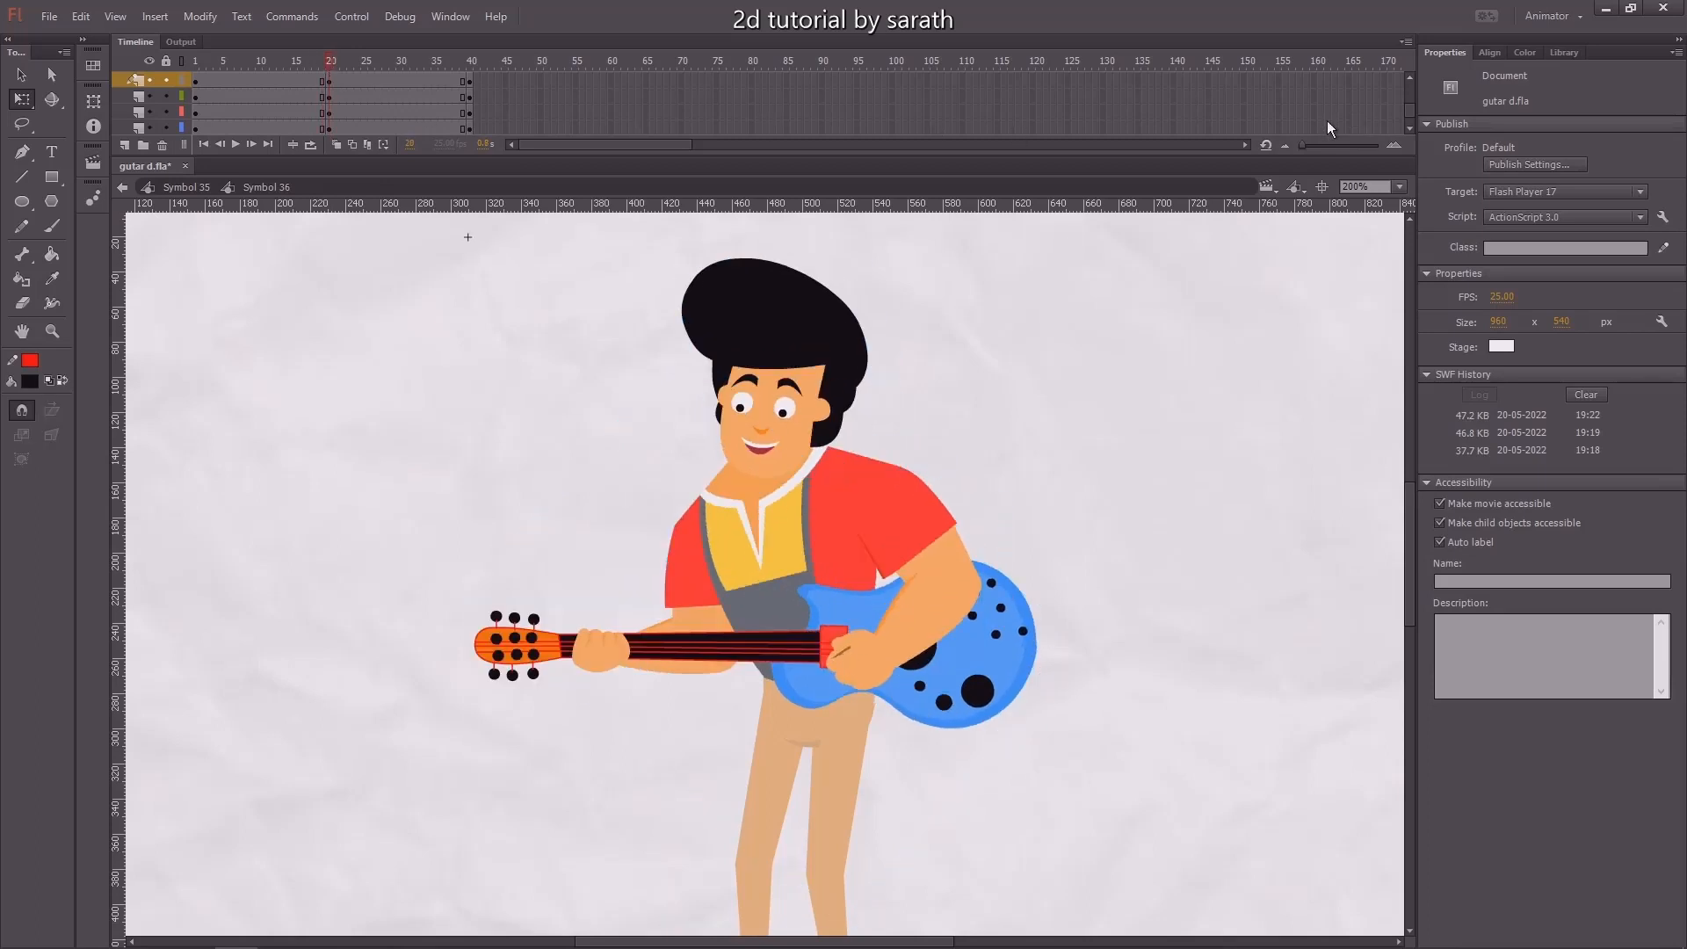
# Create classic tweens across frames 1 to 40 on all upper-body layers with Sync enabled, and play the animation
pyautogui.click(1409, 104)
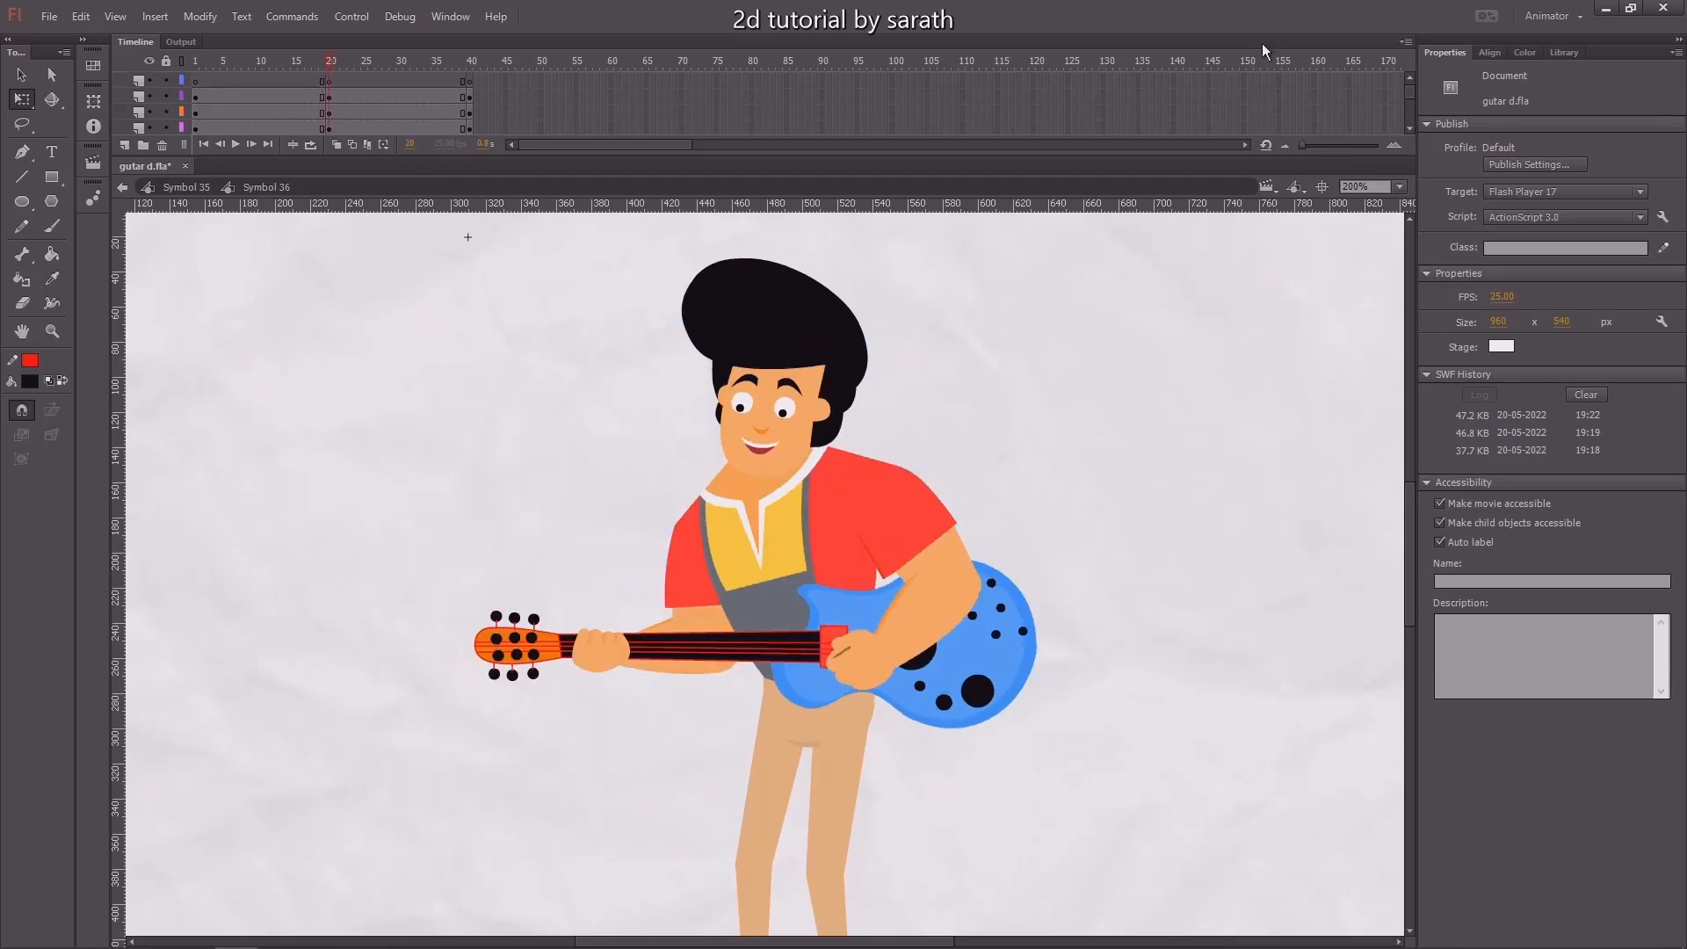
pyautogui.click(136, 94)
pyautogui.moveTo(1410, 93); pyautogui.dragTo(1410, 120)
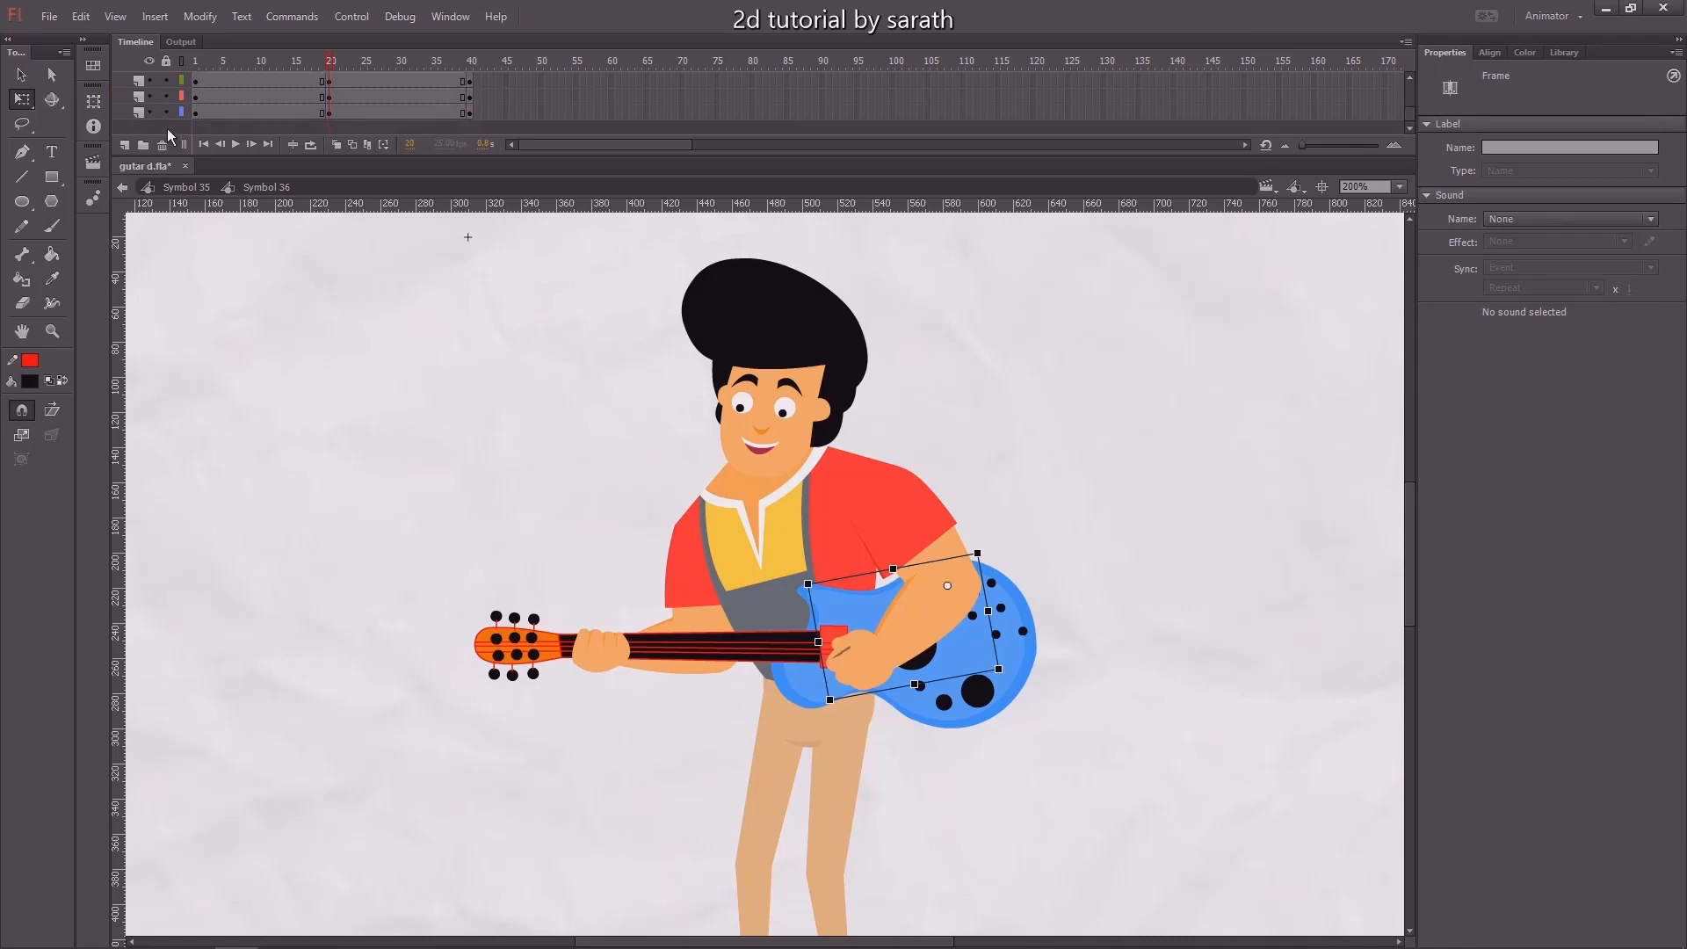
pyautogui.keyDown('shift'); pyautogui.click(138, 113); pyautogui.keyUp('shift')
pyautogui.rightClick(340, 100)
pyautogui.click(398, 150)
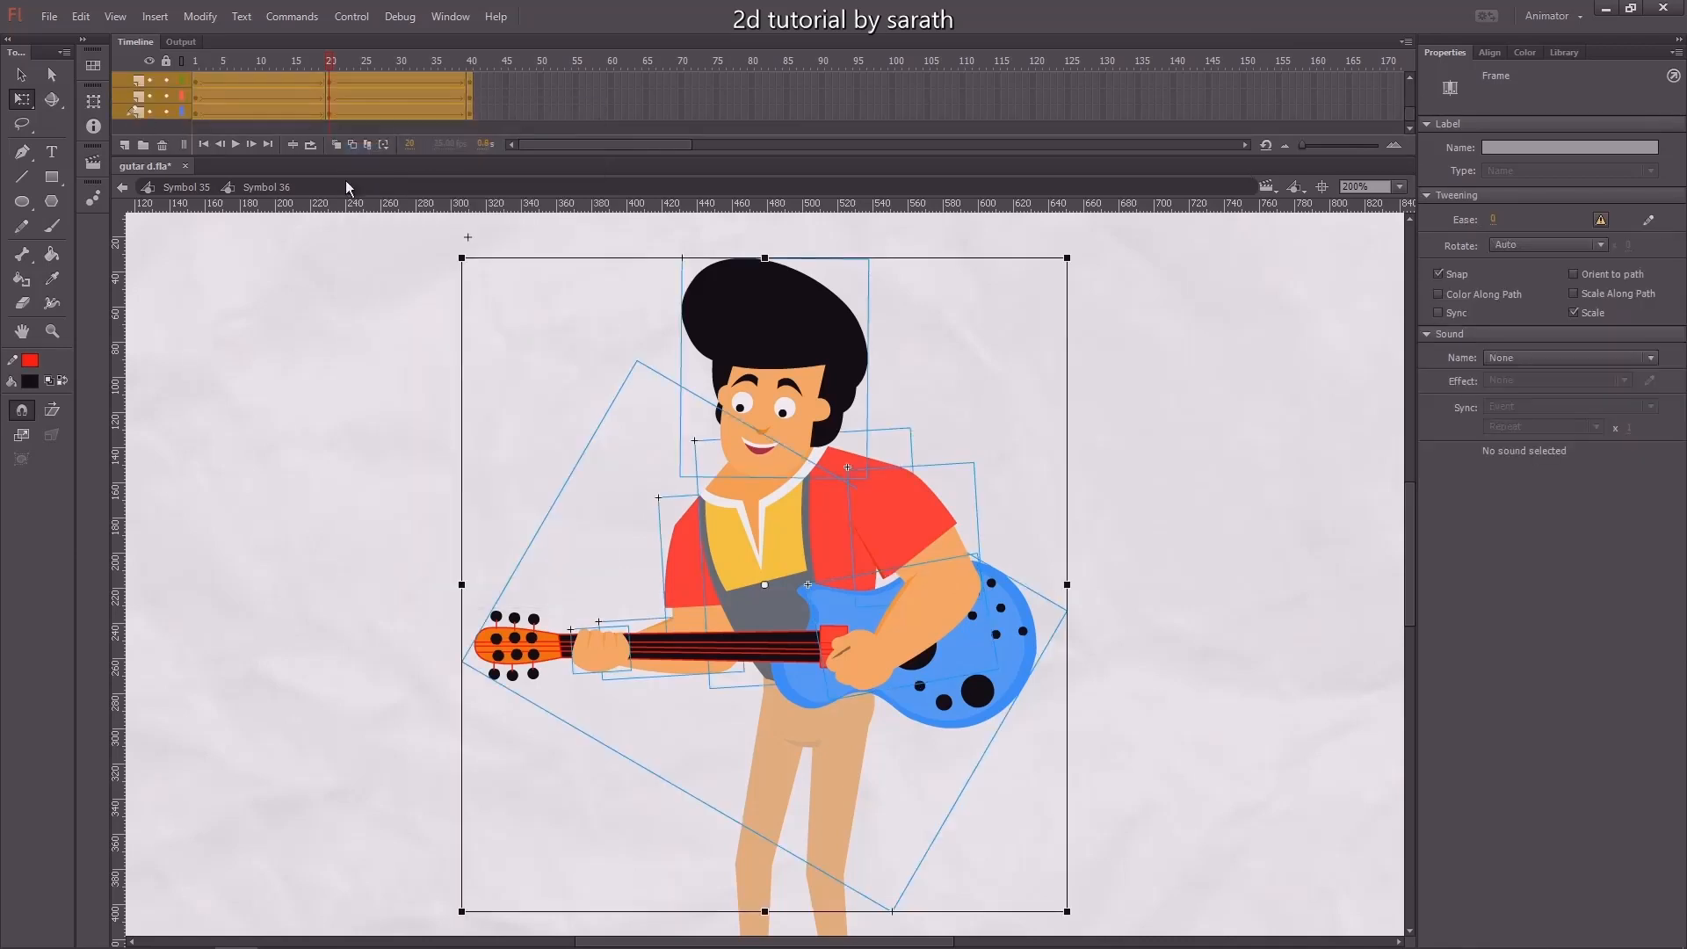
pyautogui.click(1438, 312)
pyautogui.press('Return')
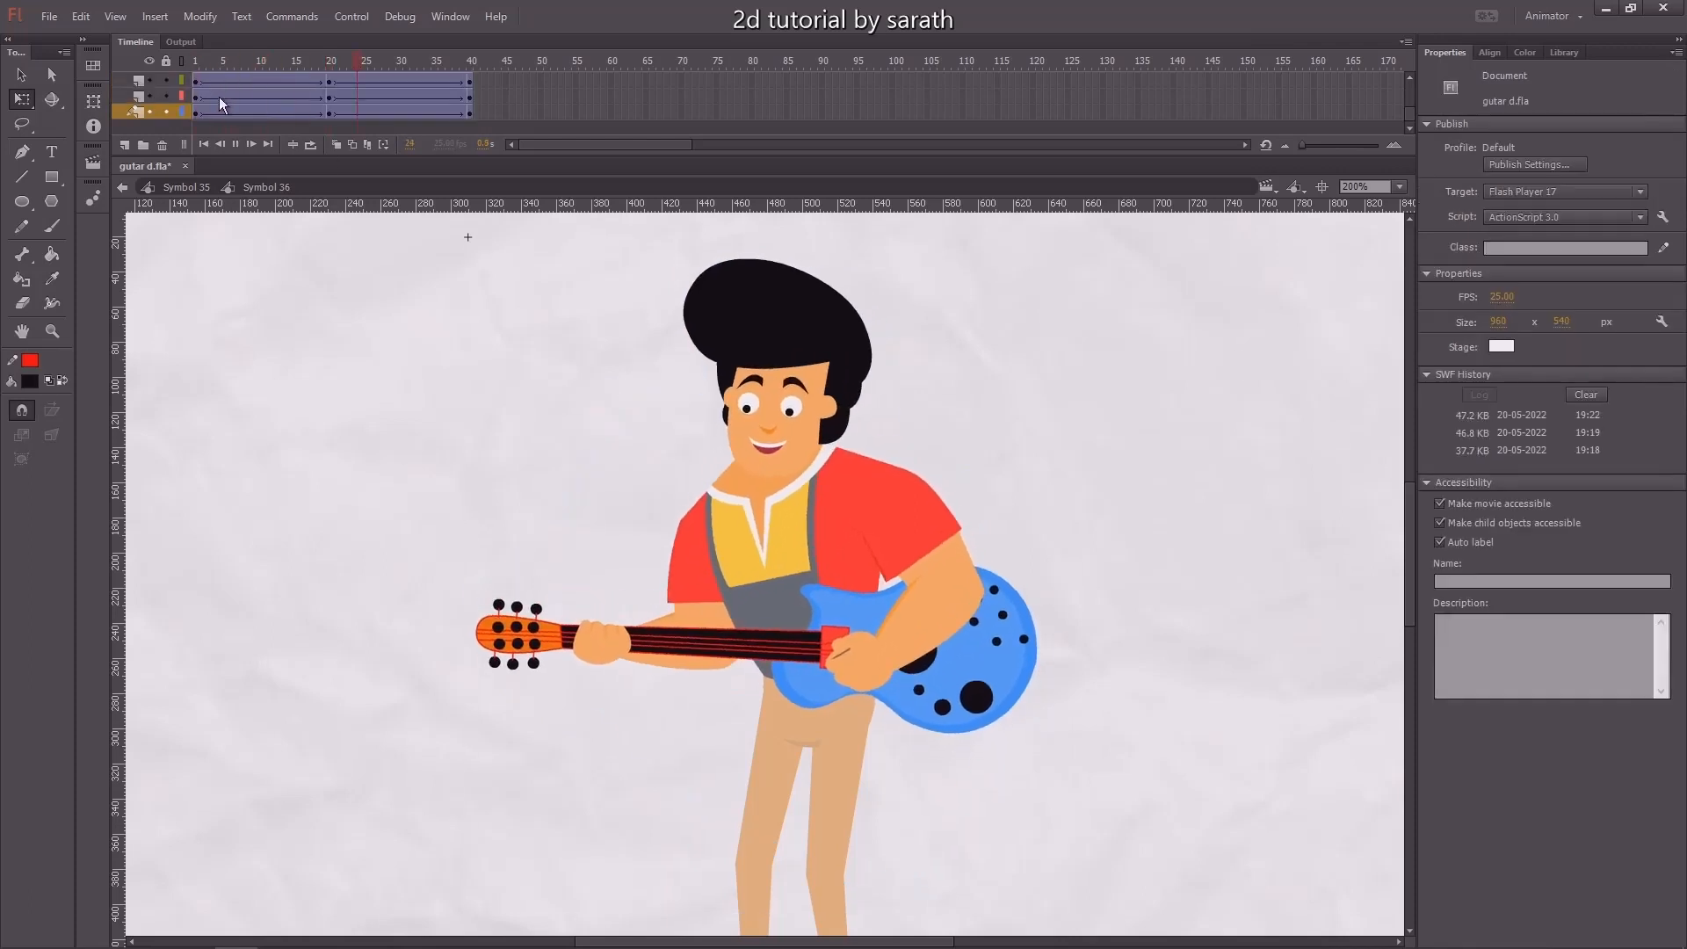
# Insert in-between keyframes at frames 10 and 30 on all tweened upper-body layers
pyautogui.click(262, 114)
pyautogui.moveTo(260, 33); pyautogui.dragTo(260, 33)
pyautogui.press('F6')
pyautogui.moveTo(402, 83); pyautogui.dragTo(416, 214)
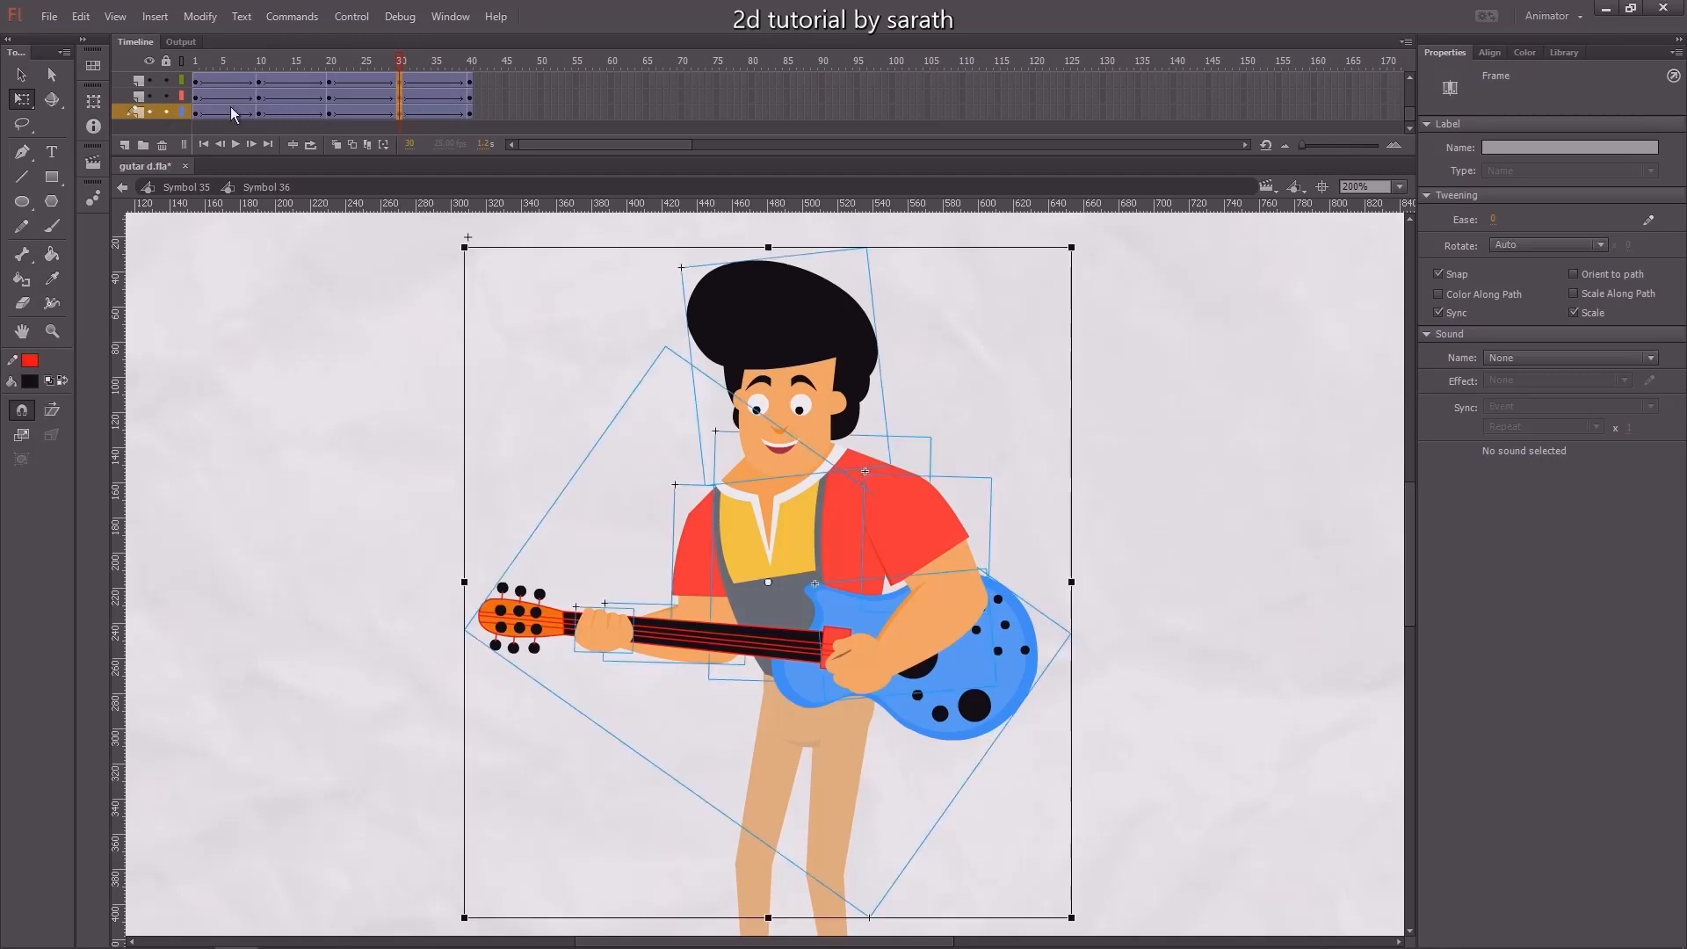
# Set the tween ease to -100 for the spans starting at frames 1 and 20, and to 100 for those starting at frames 10 and 30
pyautogui.moveTo(217, 110); pyautogui.dragTo(469, 97)
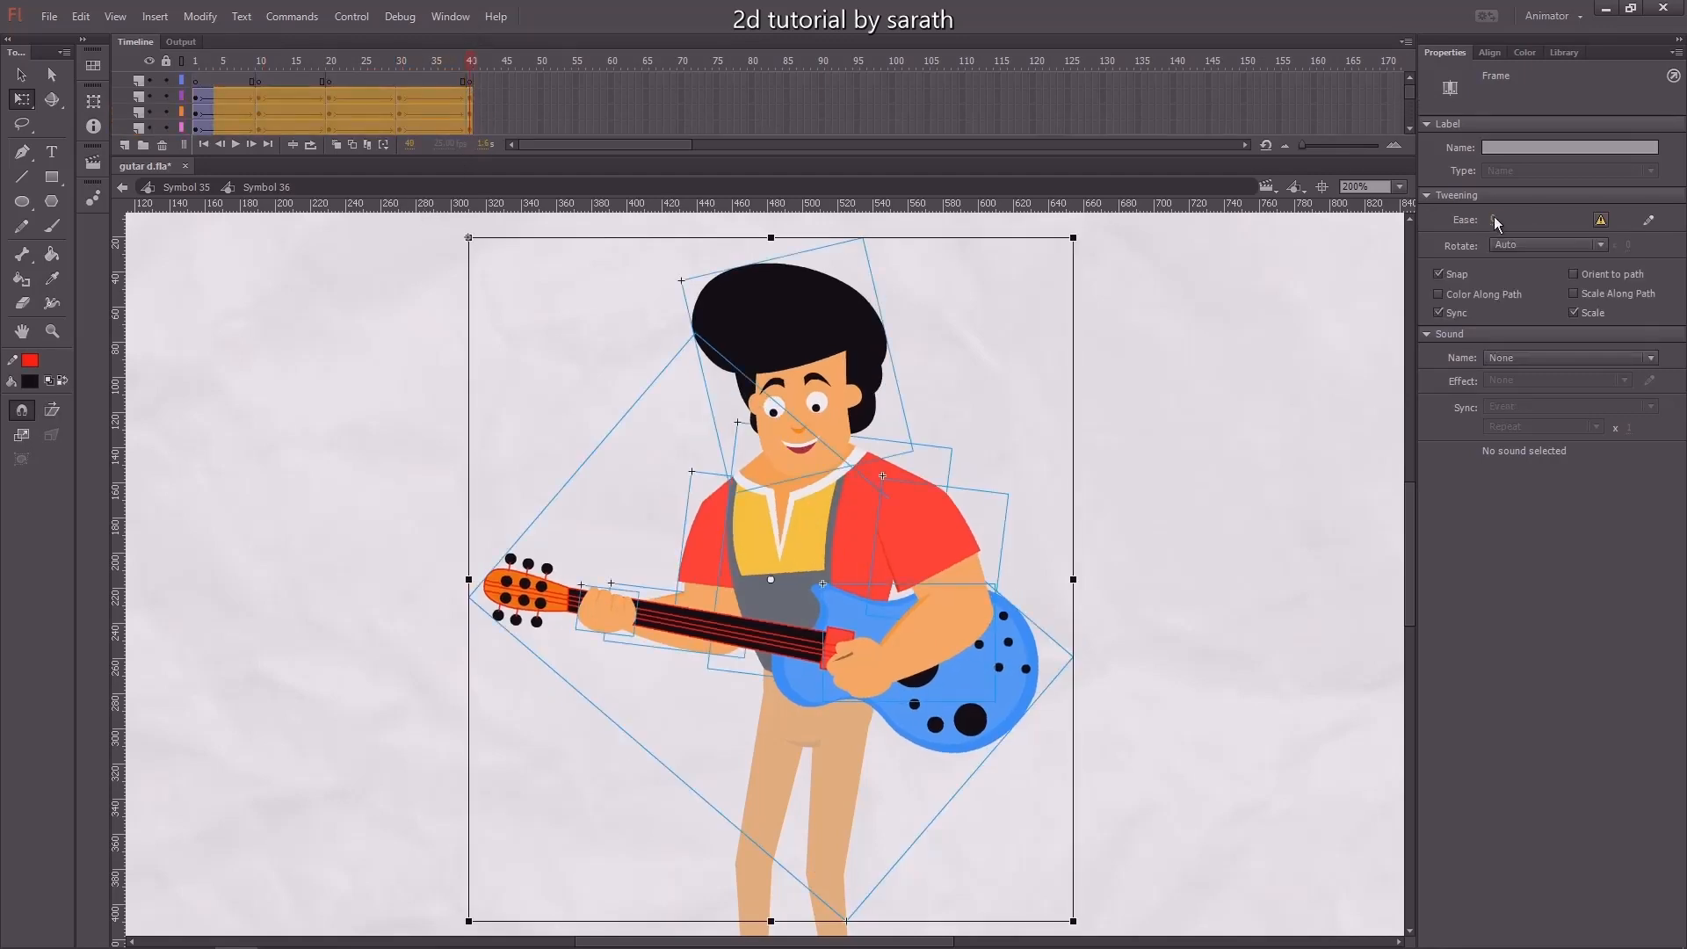
pyautogui.moveTo(1493, 218); pyautogui.dragTo(1562, 45)
pyautogui.moveTo(339, 59); pyautogui.dragTo(229, 148)
pyautogui.moveTo(230, 232); pyautogui.dragTo(232, 234)
pyautogui.moveTo(1500, 218); pyautogui.dragTo(1532, 616)
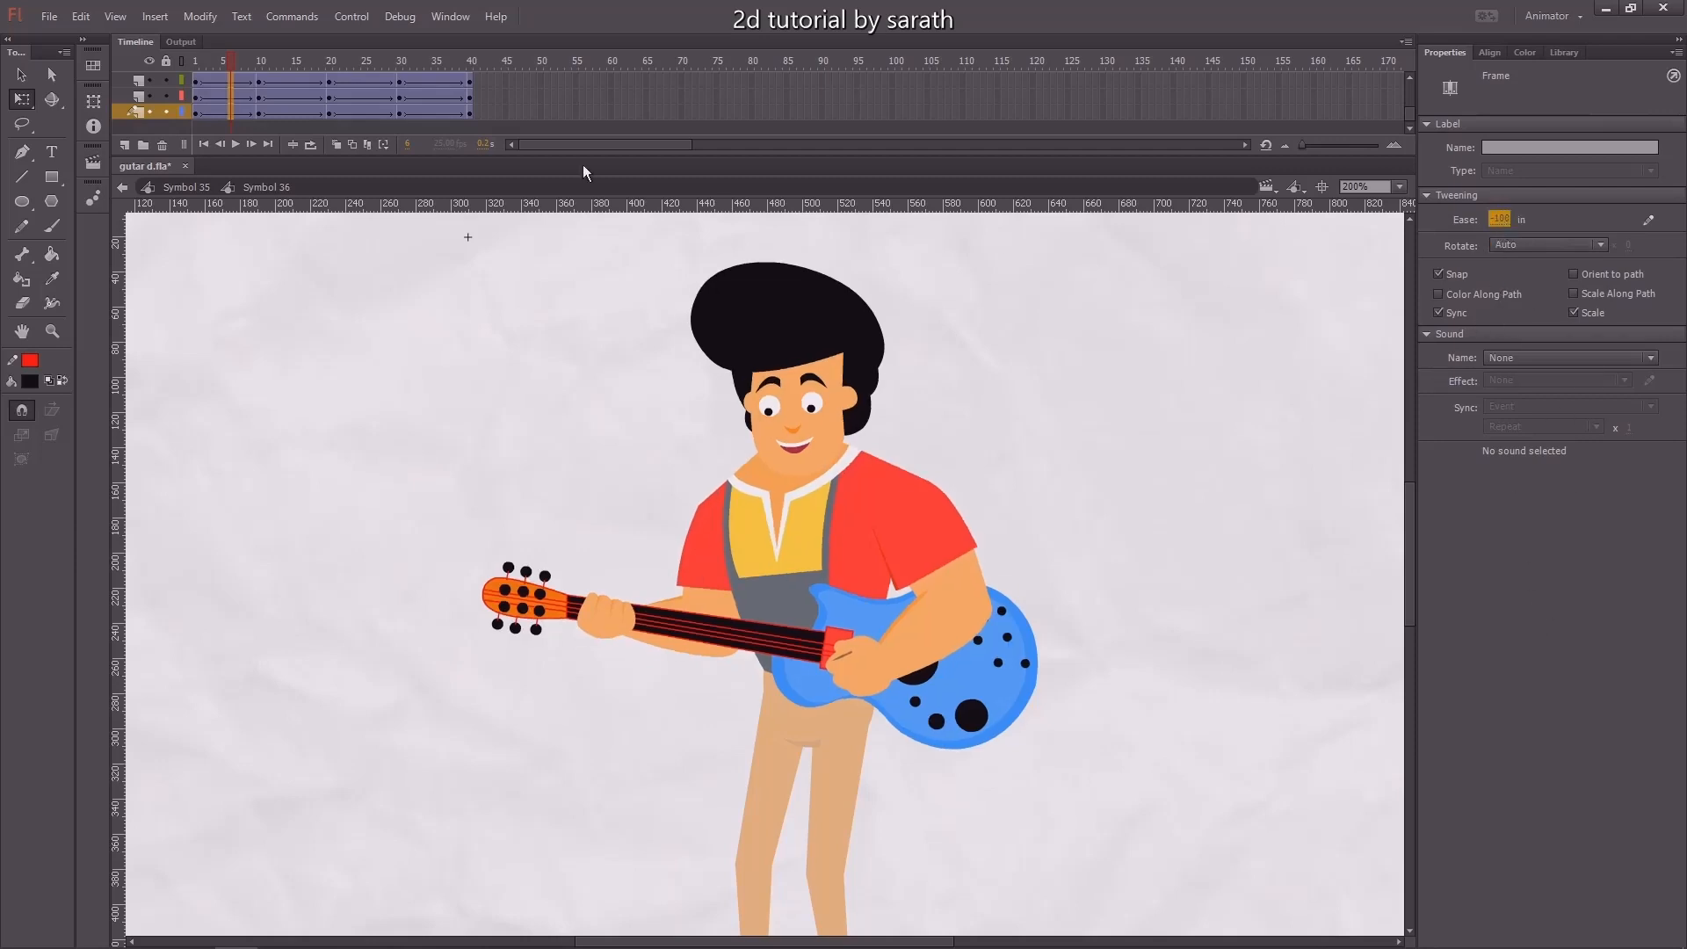
pyautogui.moveTo(375, 113)
pyautogui.mouseDown()
pyautogui.moveTo(364, 6)
pyautogui.moveTo(363, 96)
pyautogui.mouseUp()
pyautogui.moveTo(1501, 217); pyautogui.dragTo(1584, 653)
# Play the eased upper-body motion on its own and together with the legs in the parent symbol
pyautogui.press('Return')
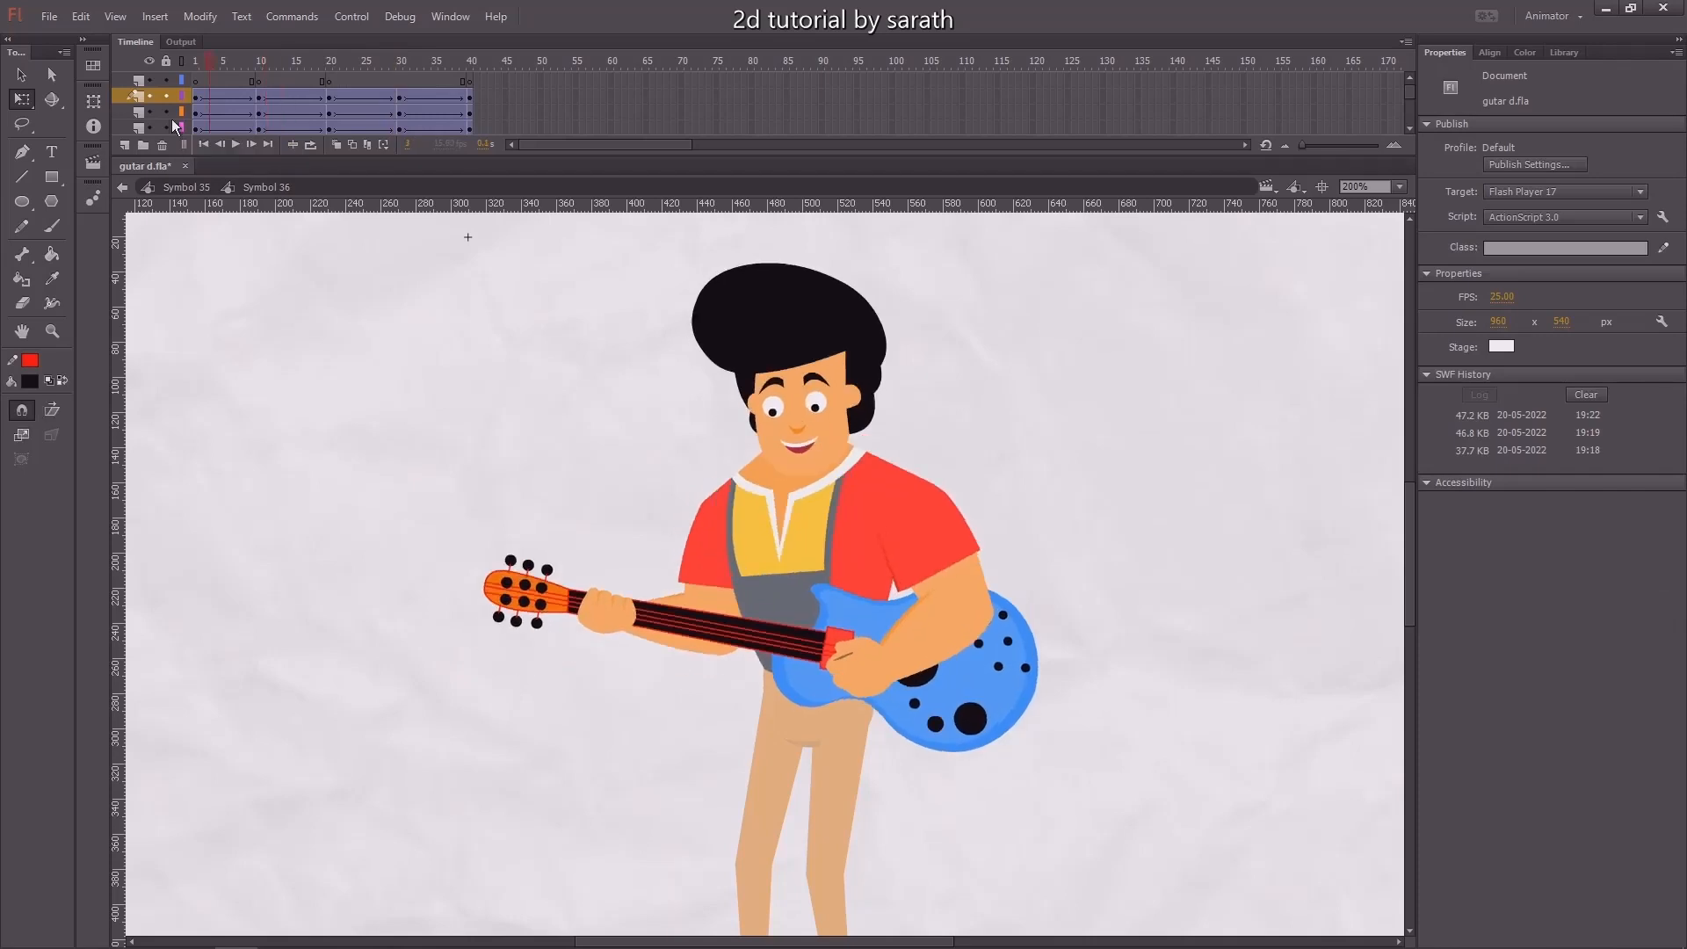
pyautogui.click(202, 144)
pyautogui.press('v')
pyautogui.doubleClick(340, 329)
pyautogui.press('Return')
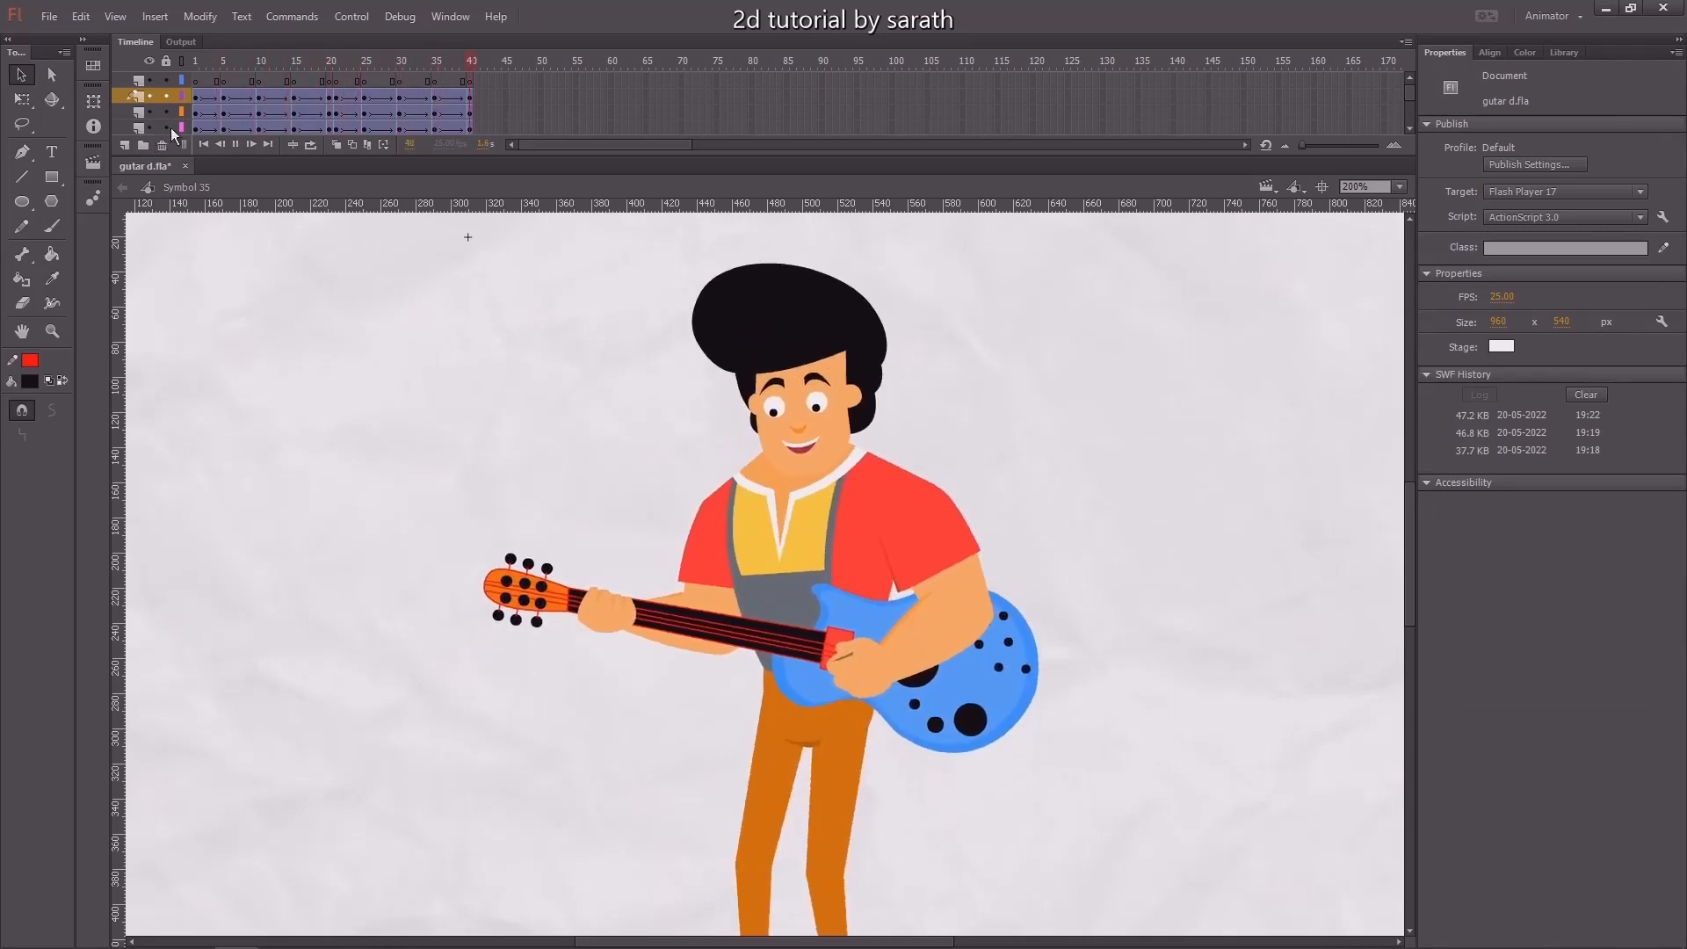
# Reopen the upper-body symbol and insert keyframes on the strumming forearm's layer at frames 5, 15, 25 and 35
pyautogui.click(265, 61)
pyautogui.doubleClick(843, 523)
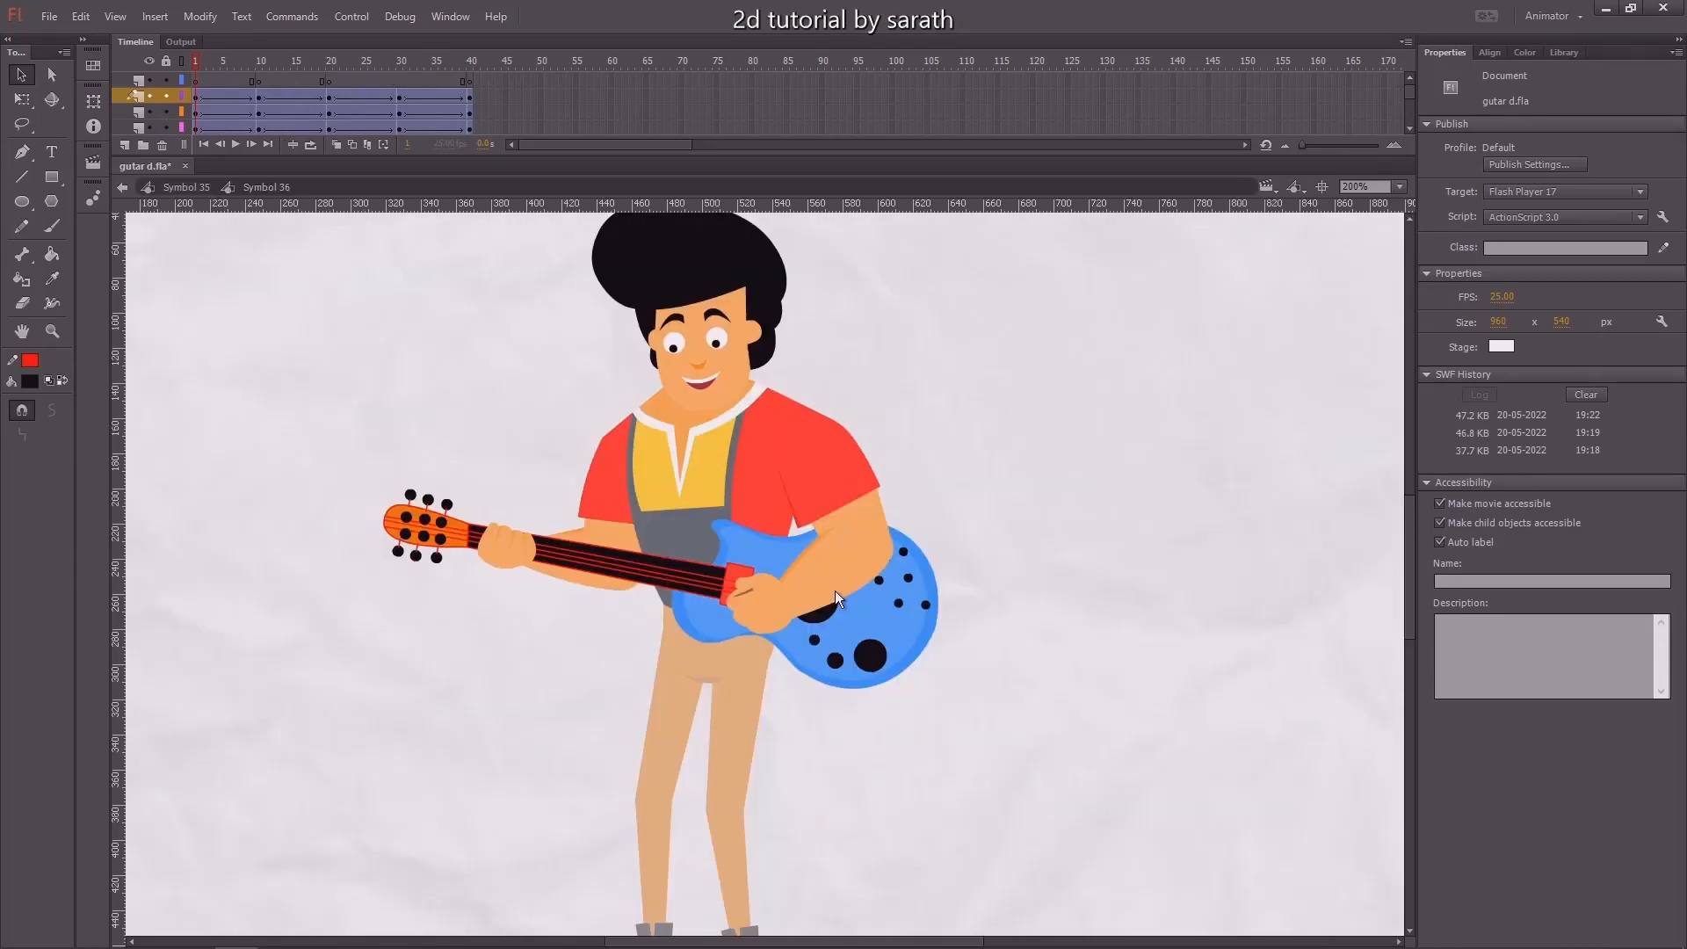
pyautogui.click(842, 592)
pyautogui.scroll(1, 858, 593)
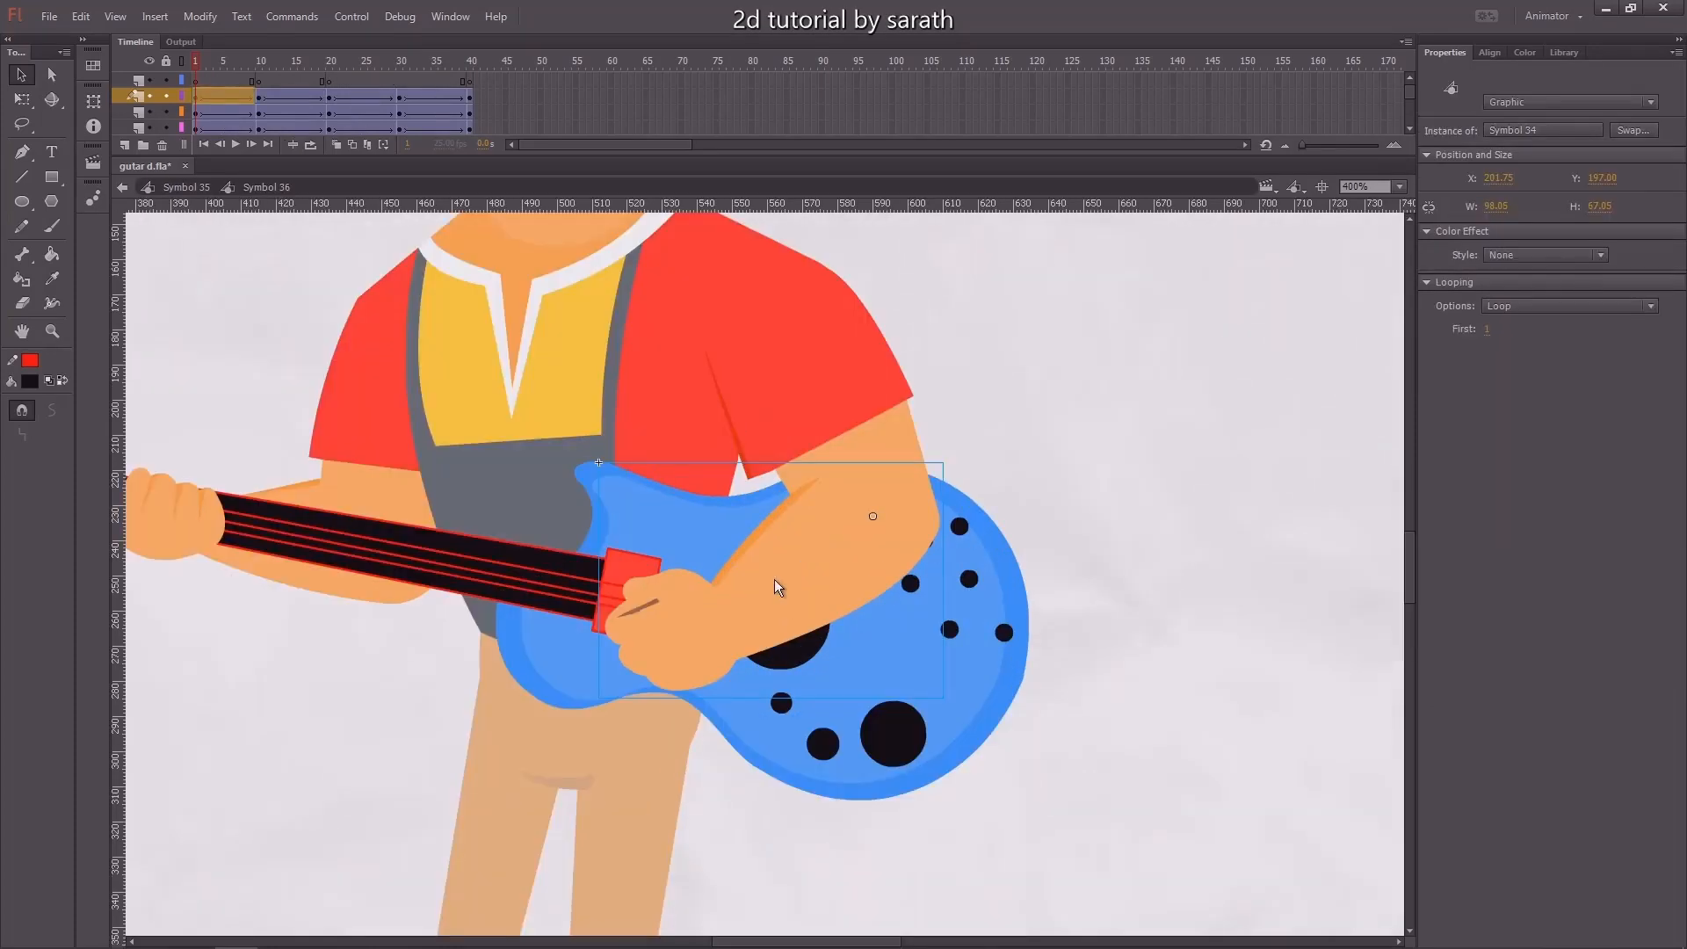
pyautogui.click(225, 99)
pyautogui.click(292, 93)
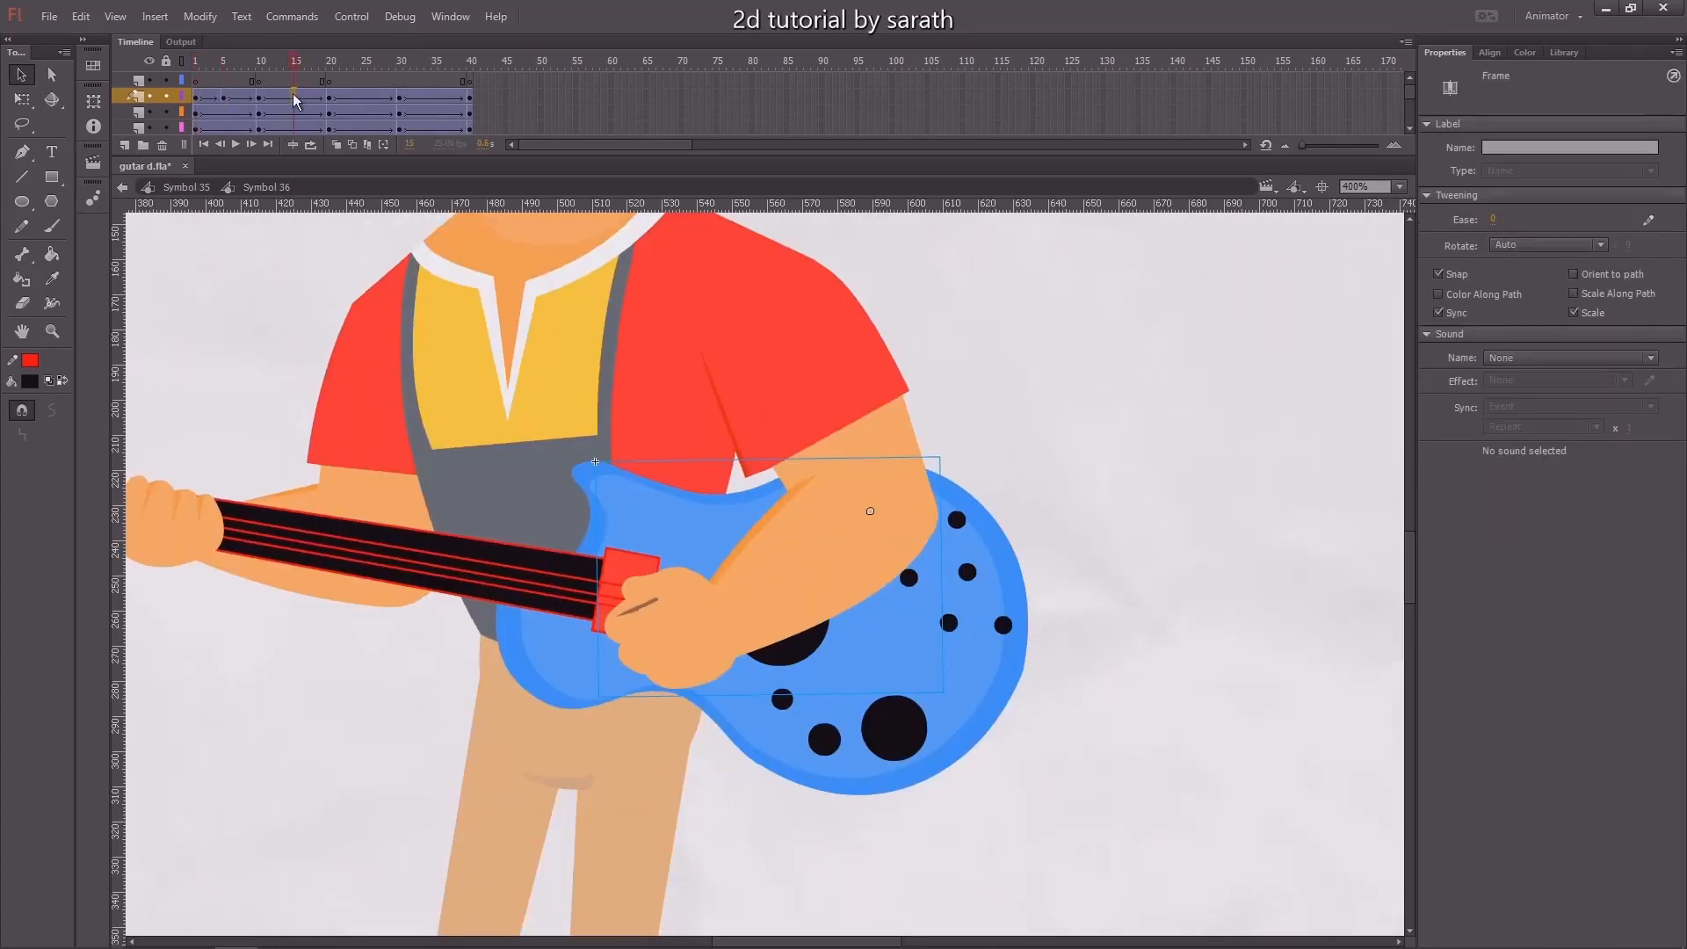
pyautogui.click(364, 95)
pyautogui.click(440, 93)
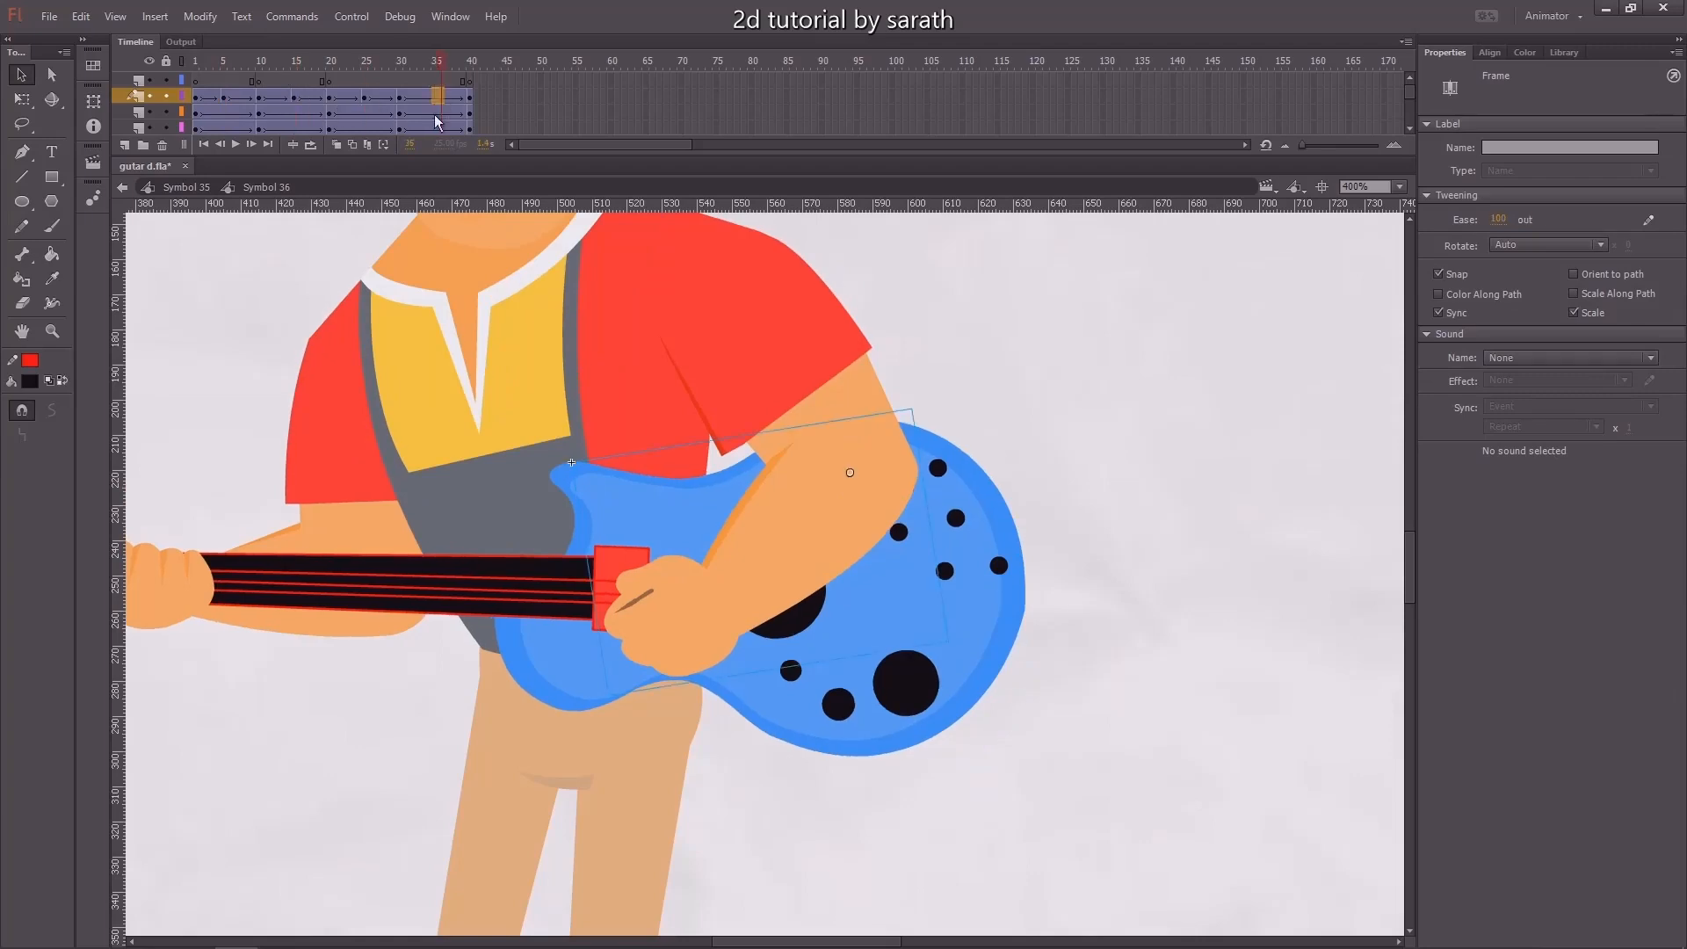
pyautogui.press('F6')
pyautogui.hotkey('ctrl', 'z')
pyautogui.click(436, 98)
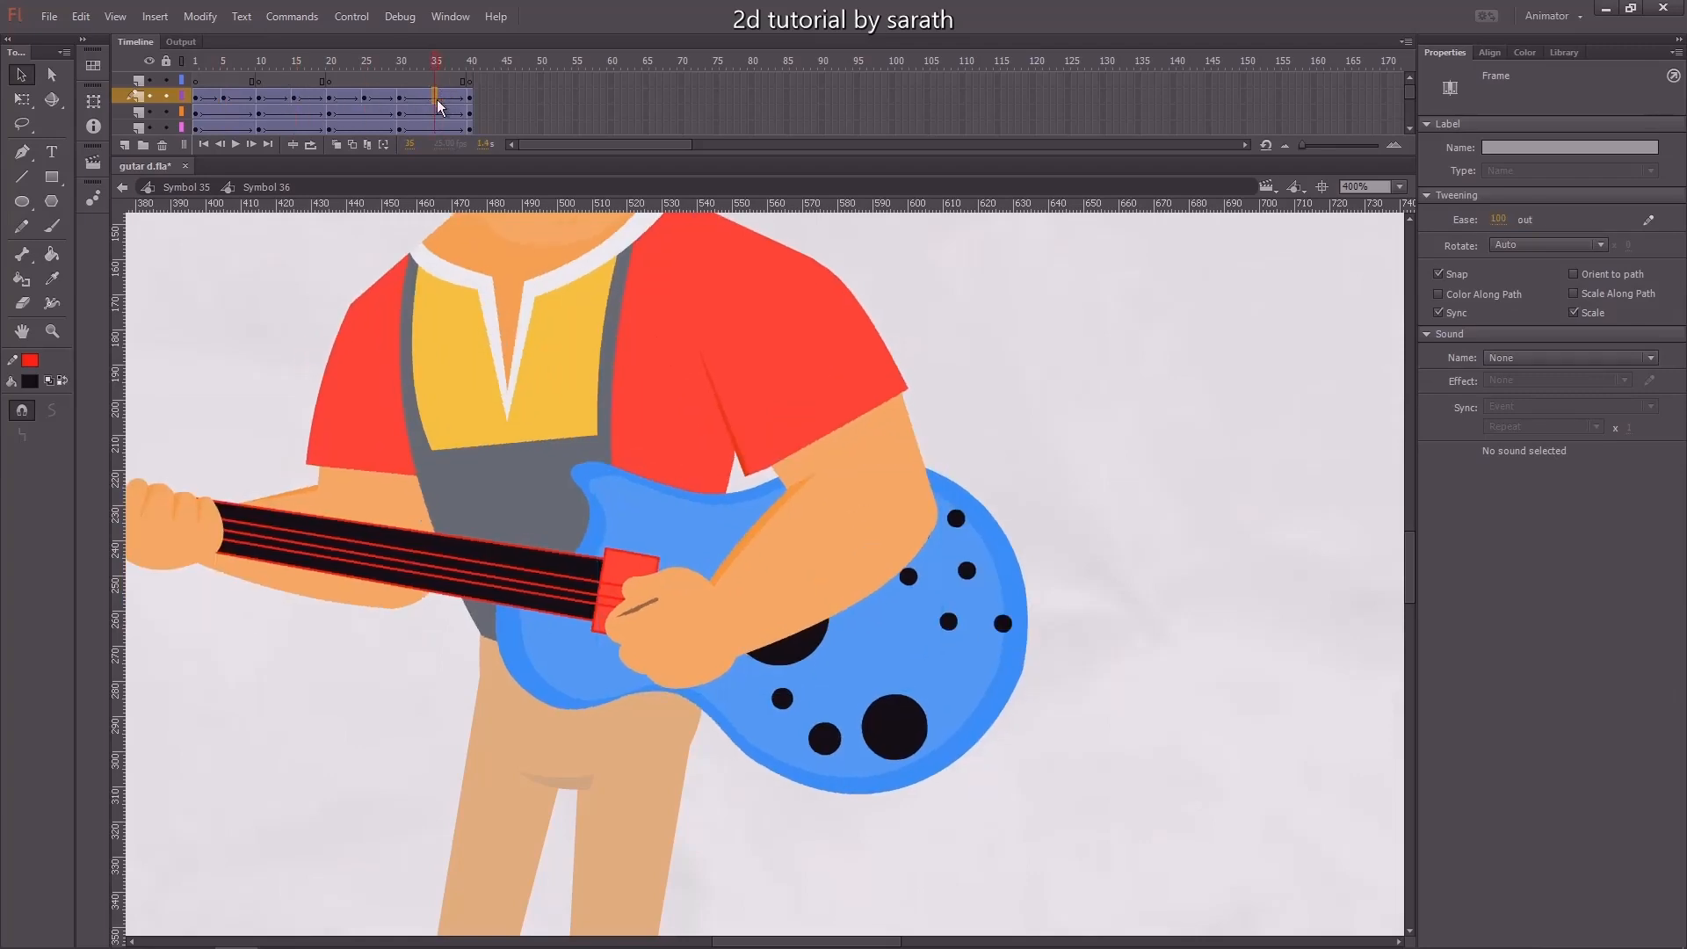
pyautogui.press('F6')
# Rotate the strumming forearm downward around the elbow at frames 5, 15, 25 and 35, and play the result
pyautogui.moveTo(429, 66); pyautogui.dragTo(153, 101)
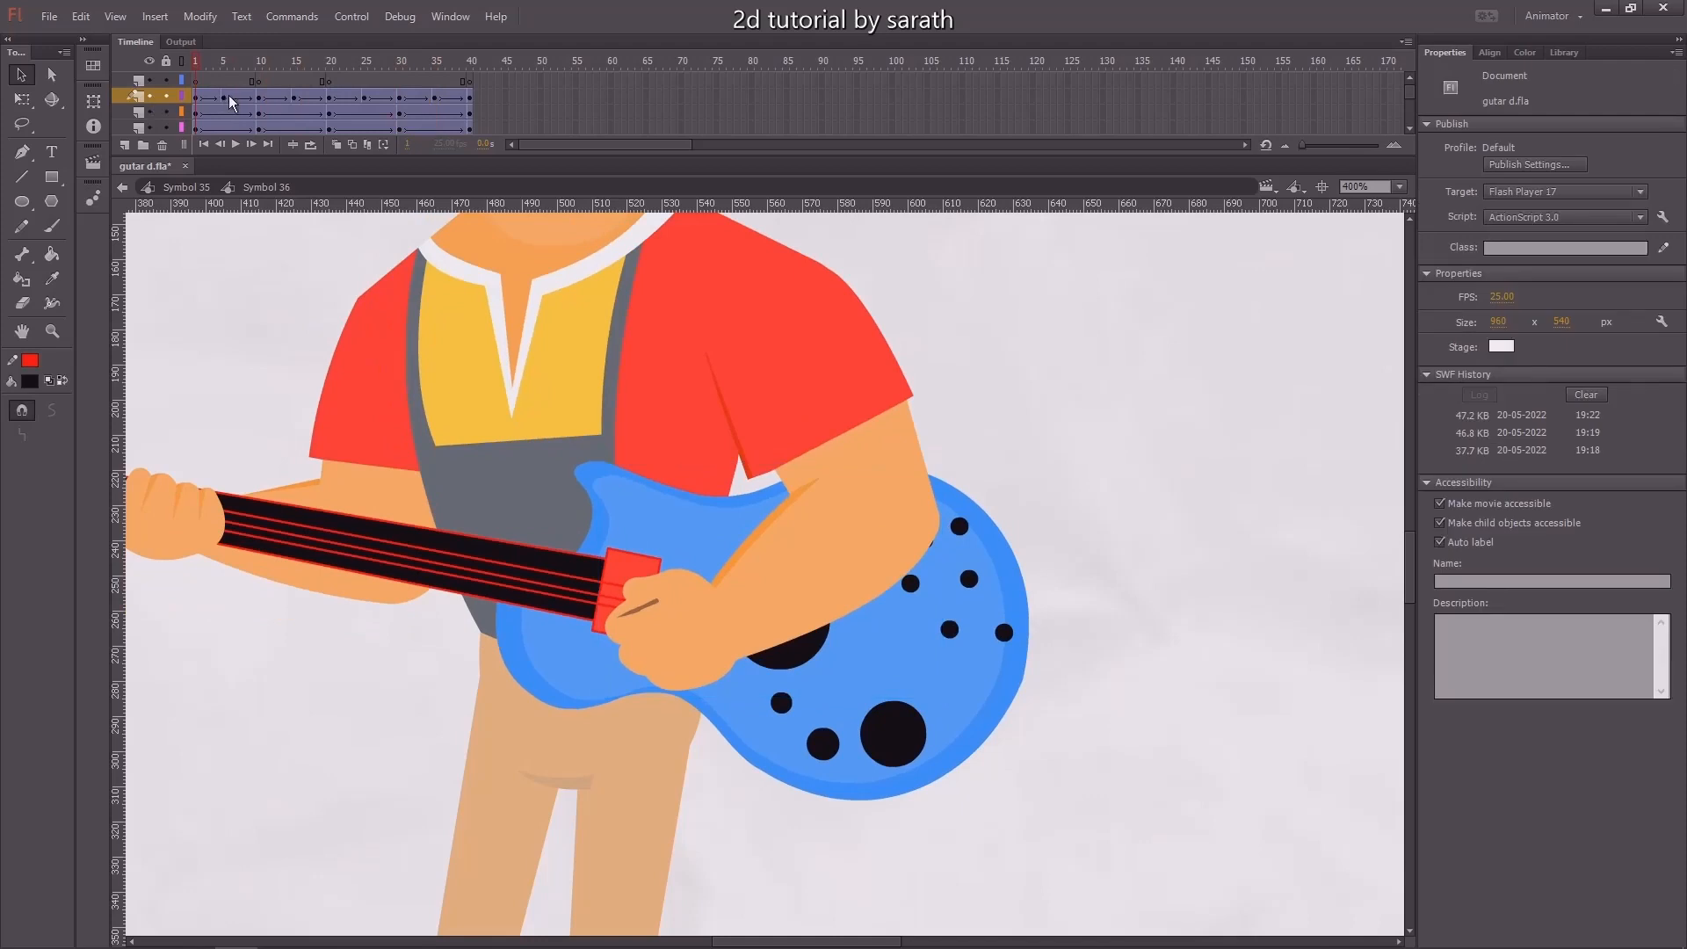
pyautogui.click(225, 97)
pyautogui.press('q')
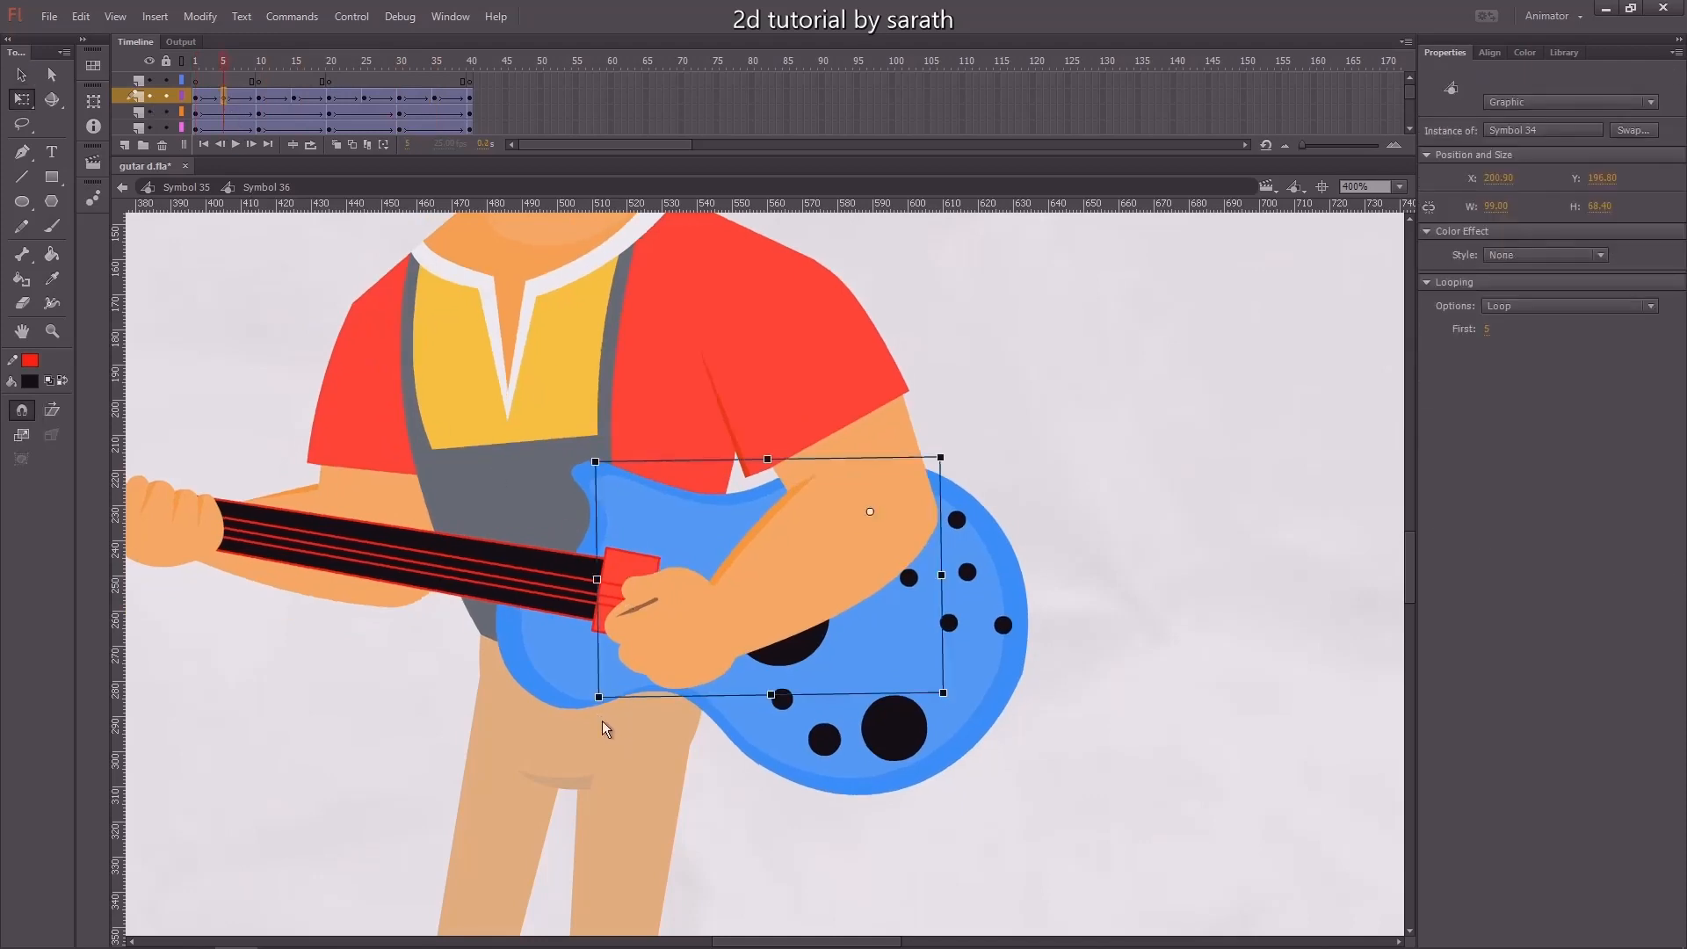
pyautogui.moveTo(603, 721); pyautogui.dragTo(620, 748)
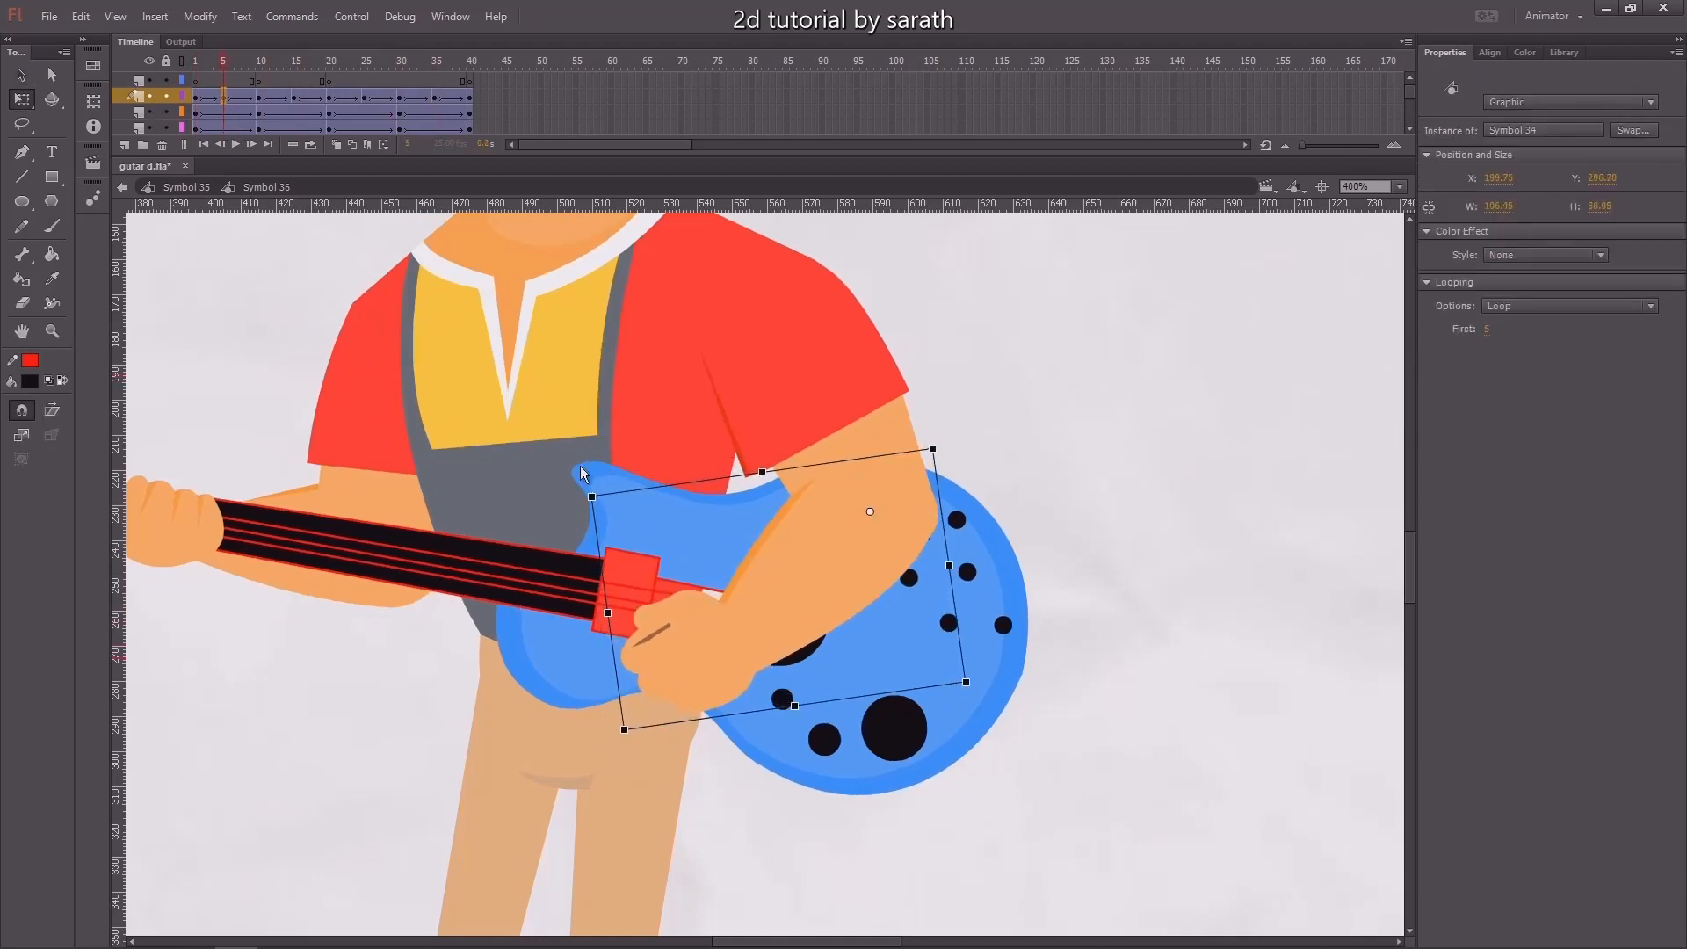
pyautogui.click(294, 97)
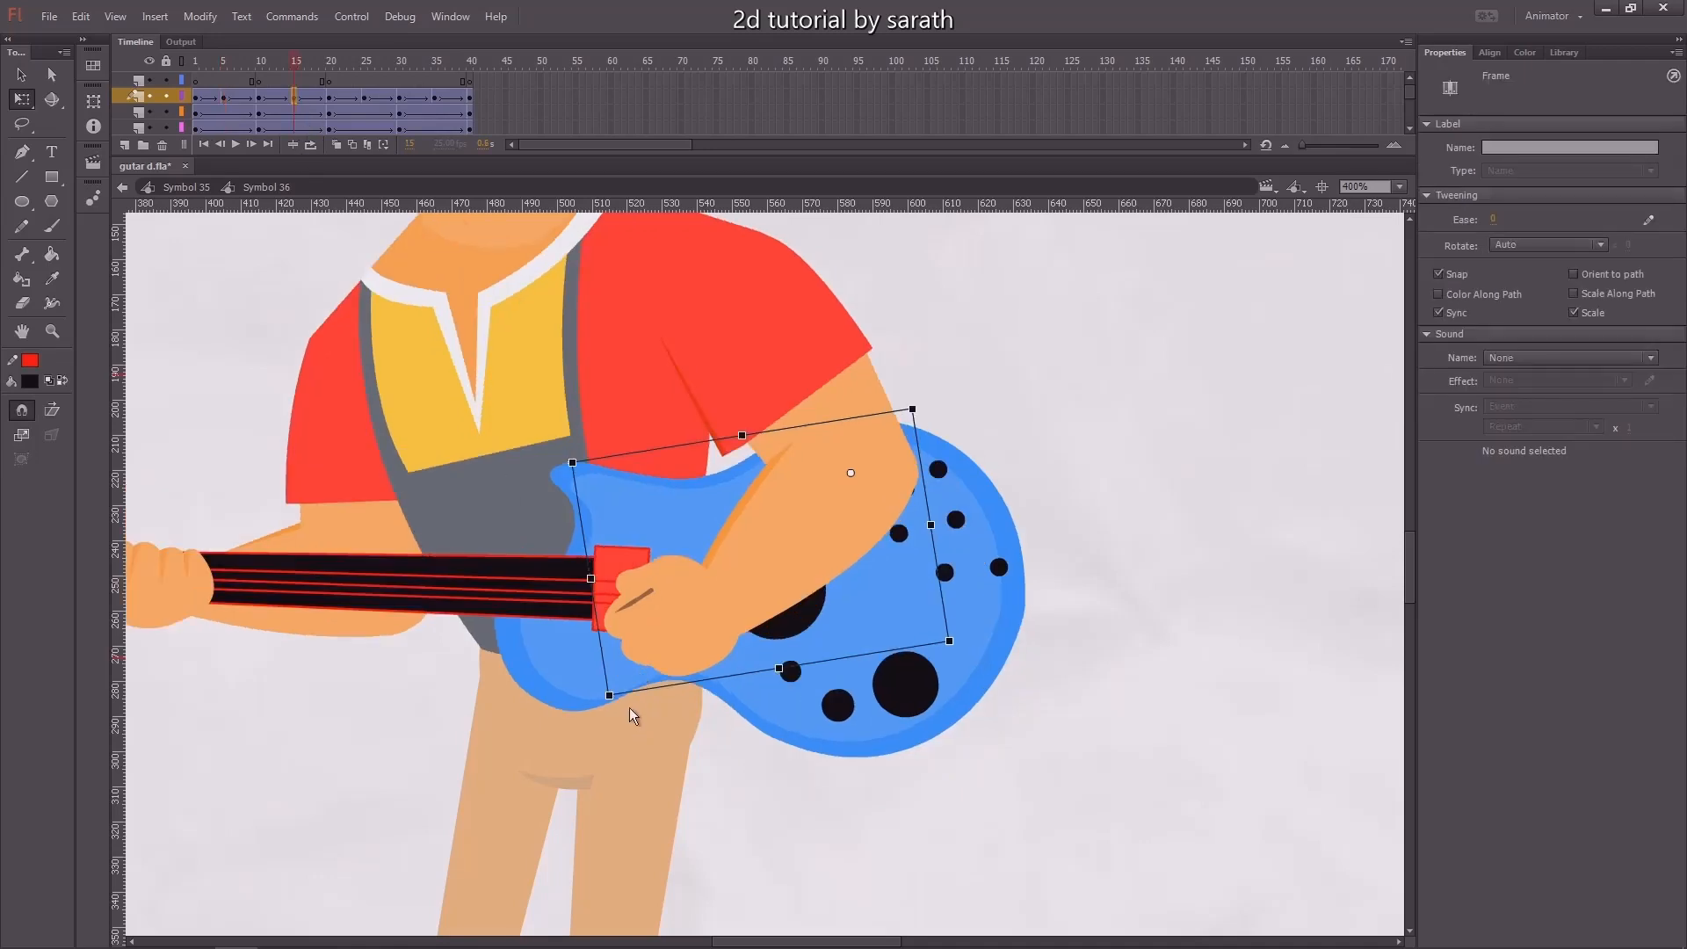
pyautogui.moveTo(618, 706); pyautogui.dragTo(647, 746)
pyautogui.click(363, 97)
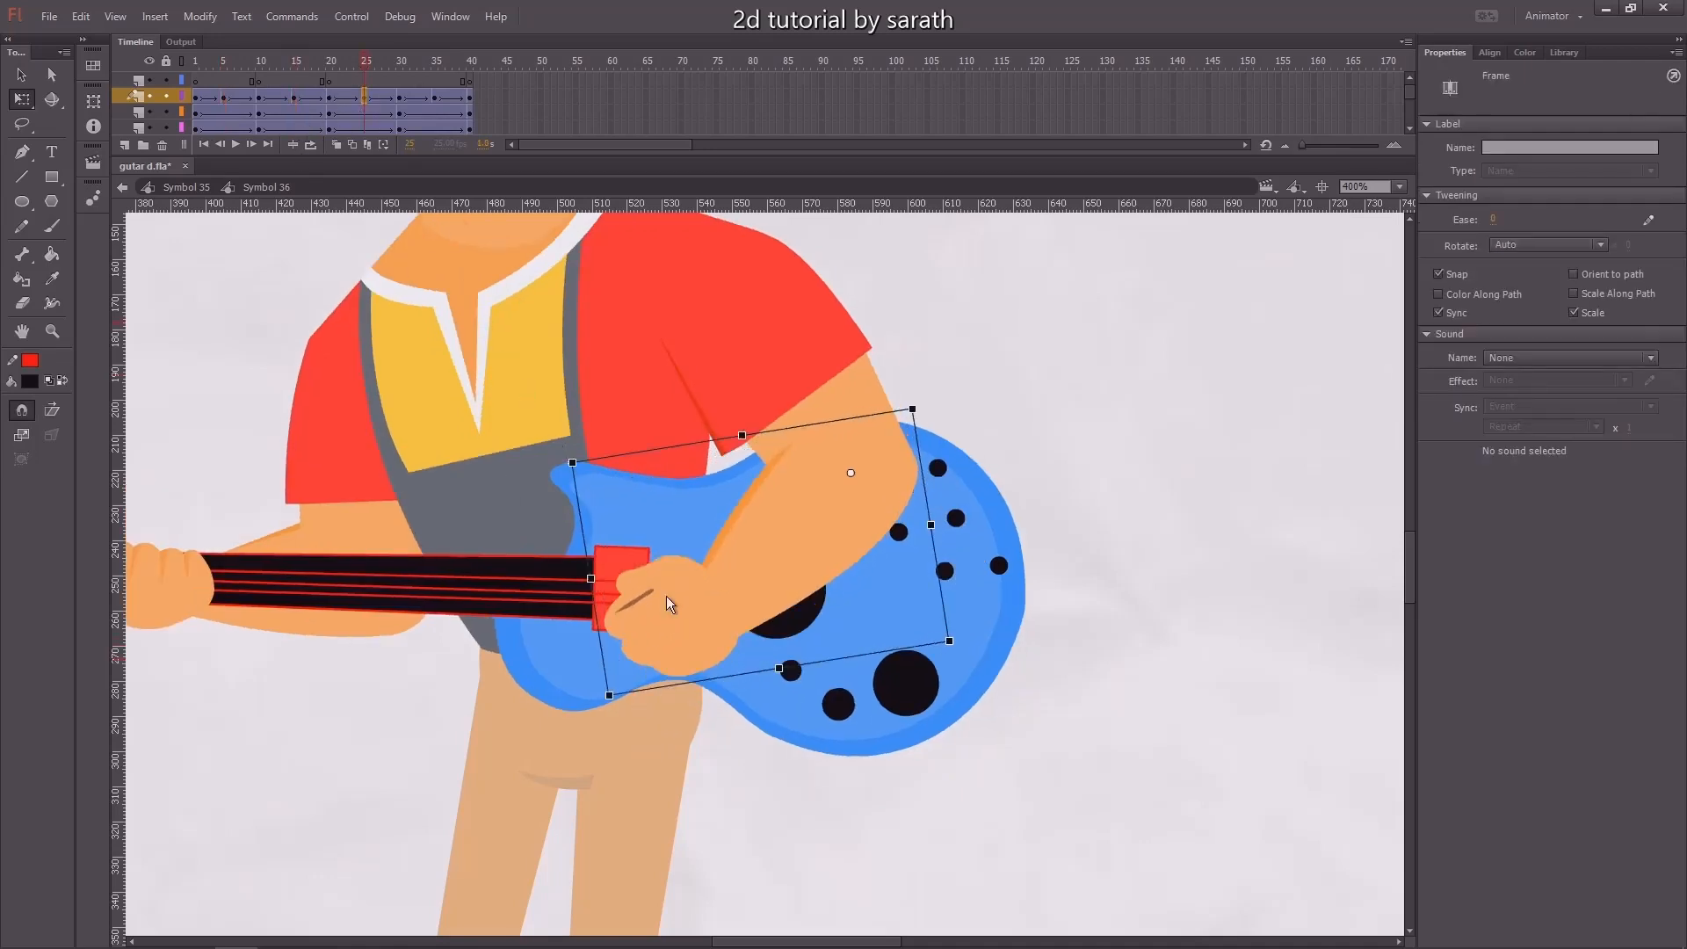
pyautogui.moveTo(618, 708); pyautogui.dragTo(652, 749)
pyautogui.click(439, 100)
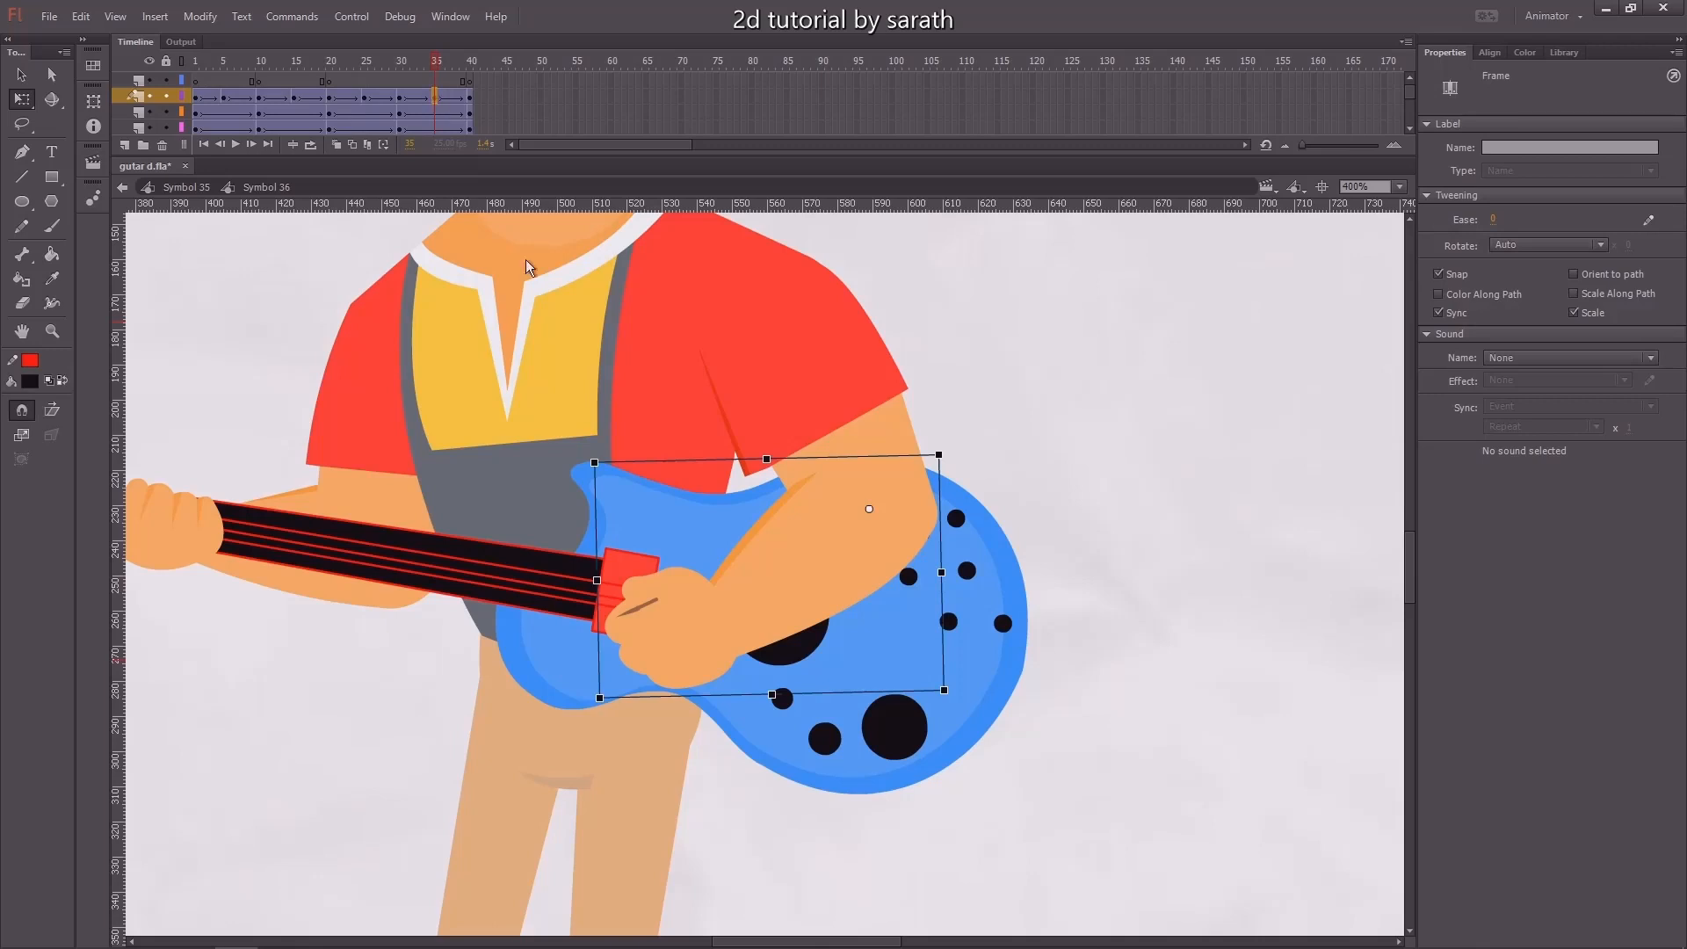
pyautogui.moveTo(608, 710); pyautogui.dragTo(634, 752)
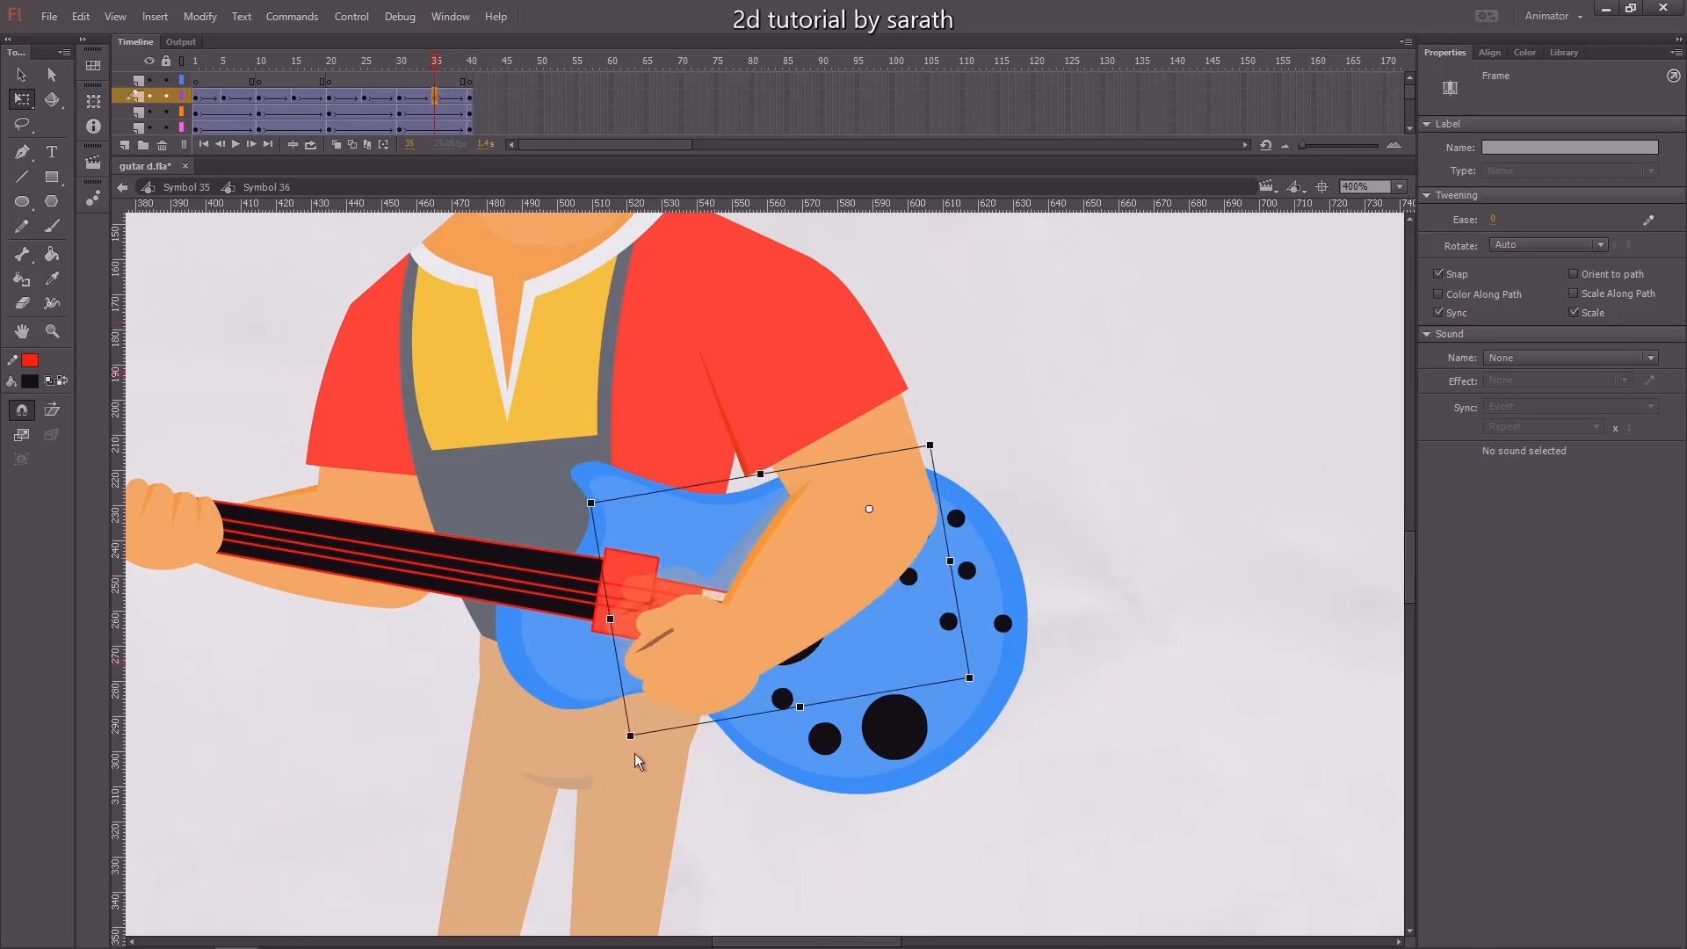
pyautogui.press('Return')
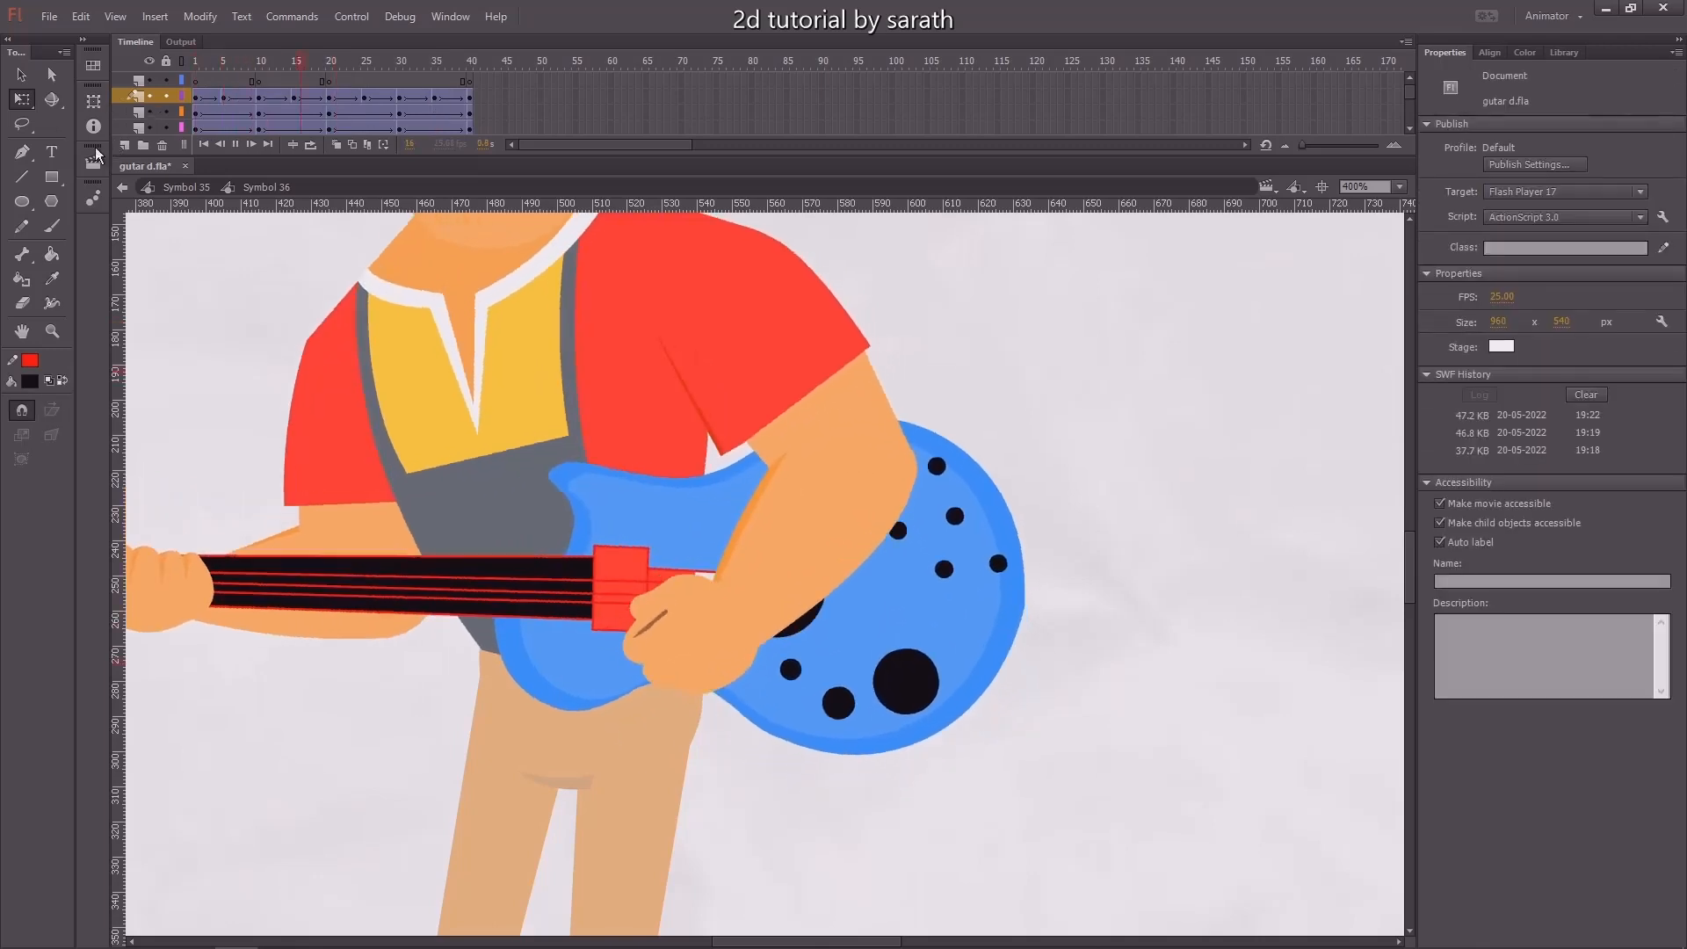
# Return to the parent symbol and play the full-body animation from frame 1 to check the strumming
pyautogui.press('v')
pyautogui.doubleClick(221, 286)
pyautogui.click(196, 61)
pyautogui.hotkey('ctrl', '-')
pyautogui.press('Return')
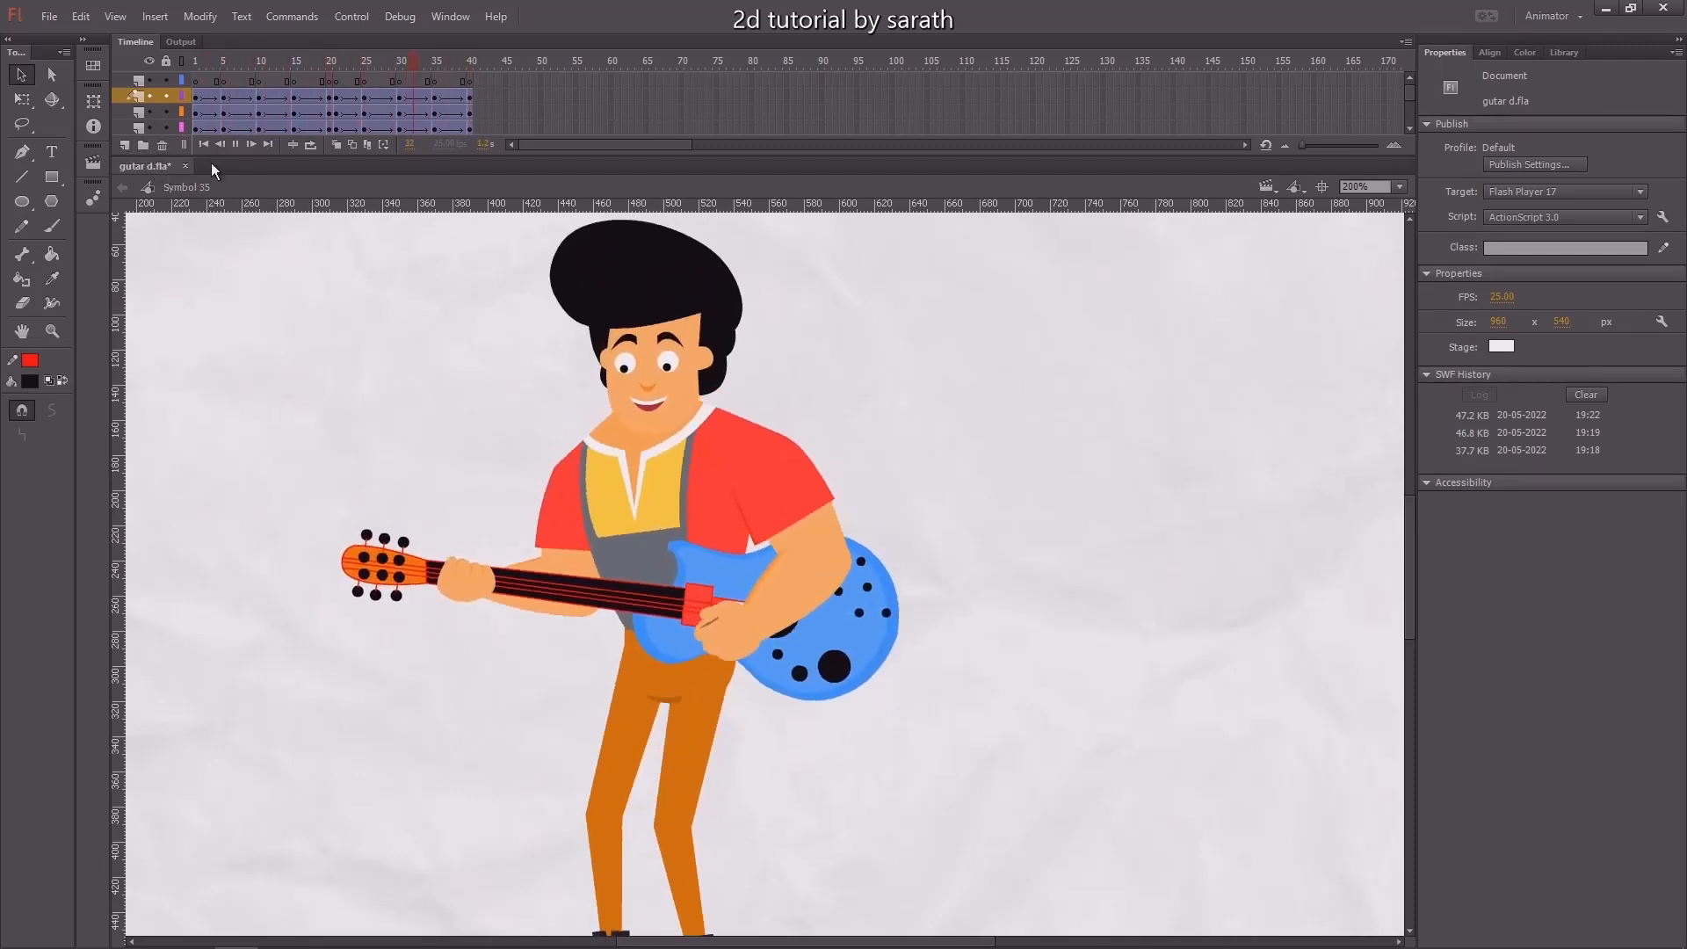
pyautogui.moveTo(340, 65); pyautogui.dragTo(183, 198)
# Reopen the upper-body symbol and rotate the strumming forearm upward around the elbow at frames 10, 20 and 30
pyautogui.doubleClick(715, 597)
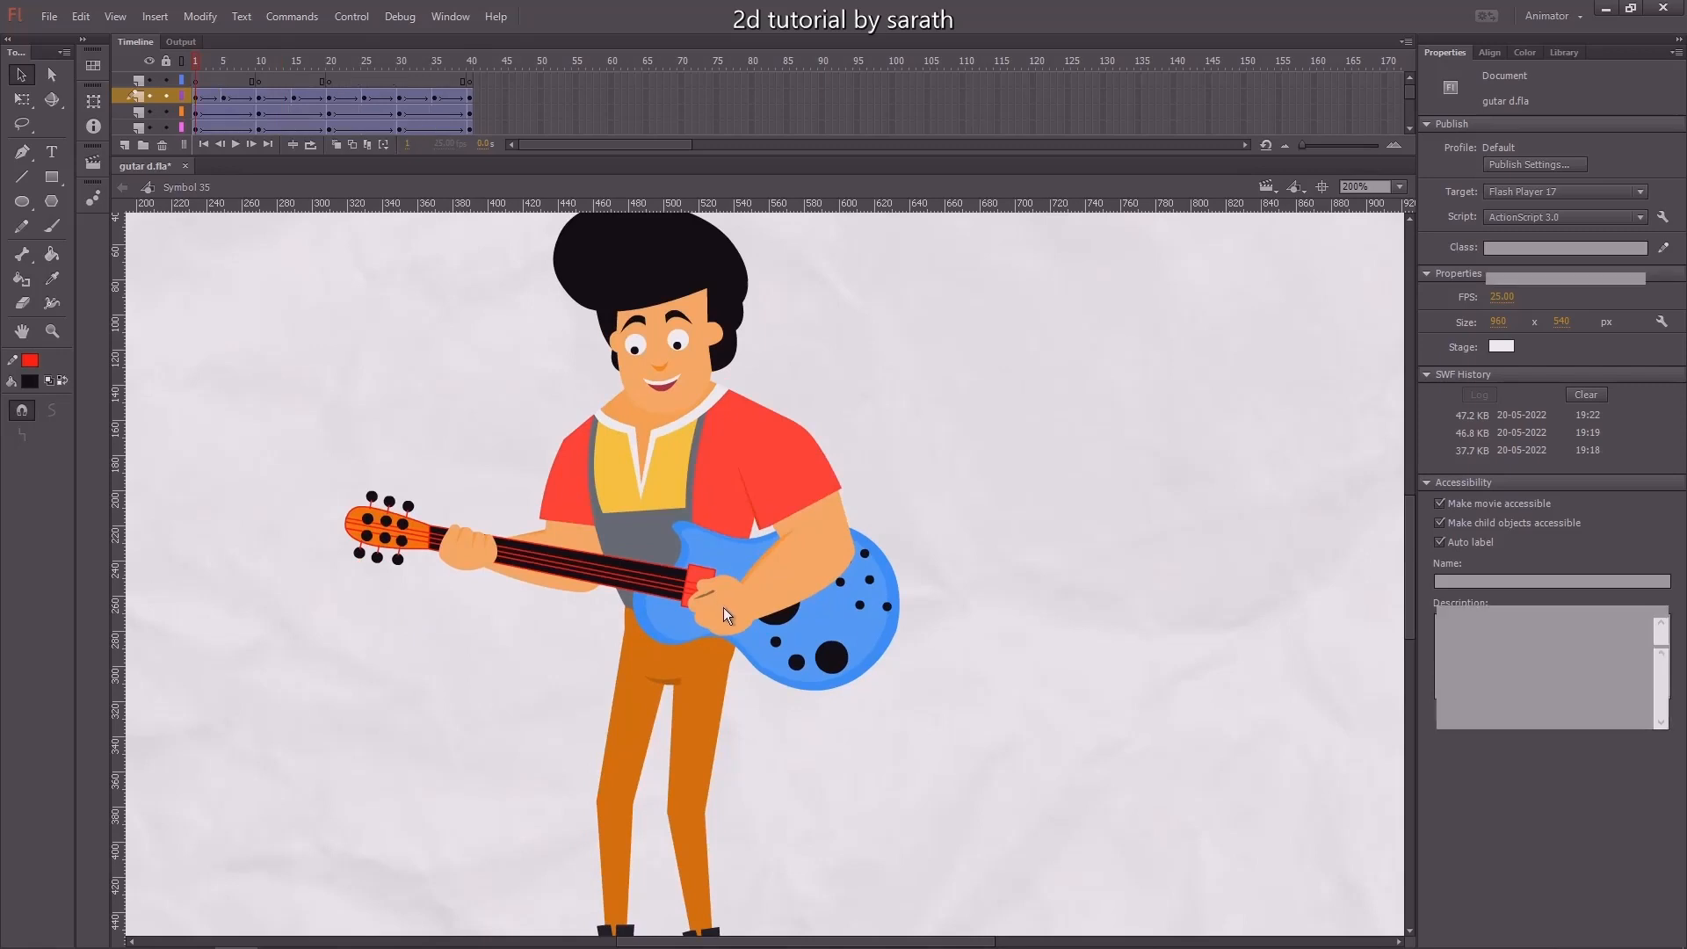
pyautogui.hotkey('ctrl', '=')
pyautogui.moveTo(203, 66); pyautogui.dragTo(265, 97)
pyautogui.click(260, 97)
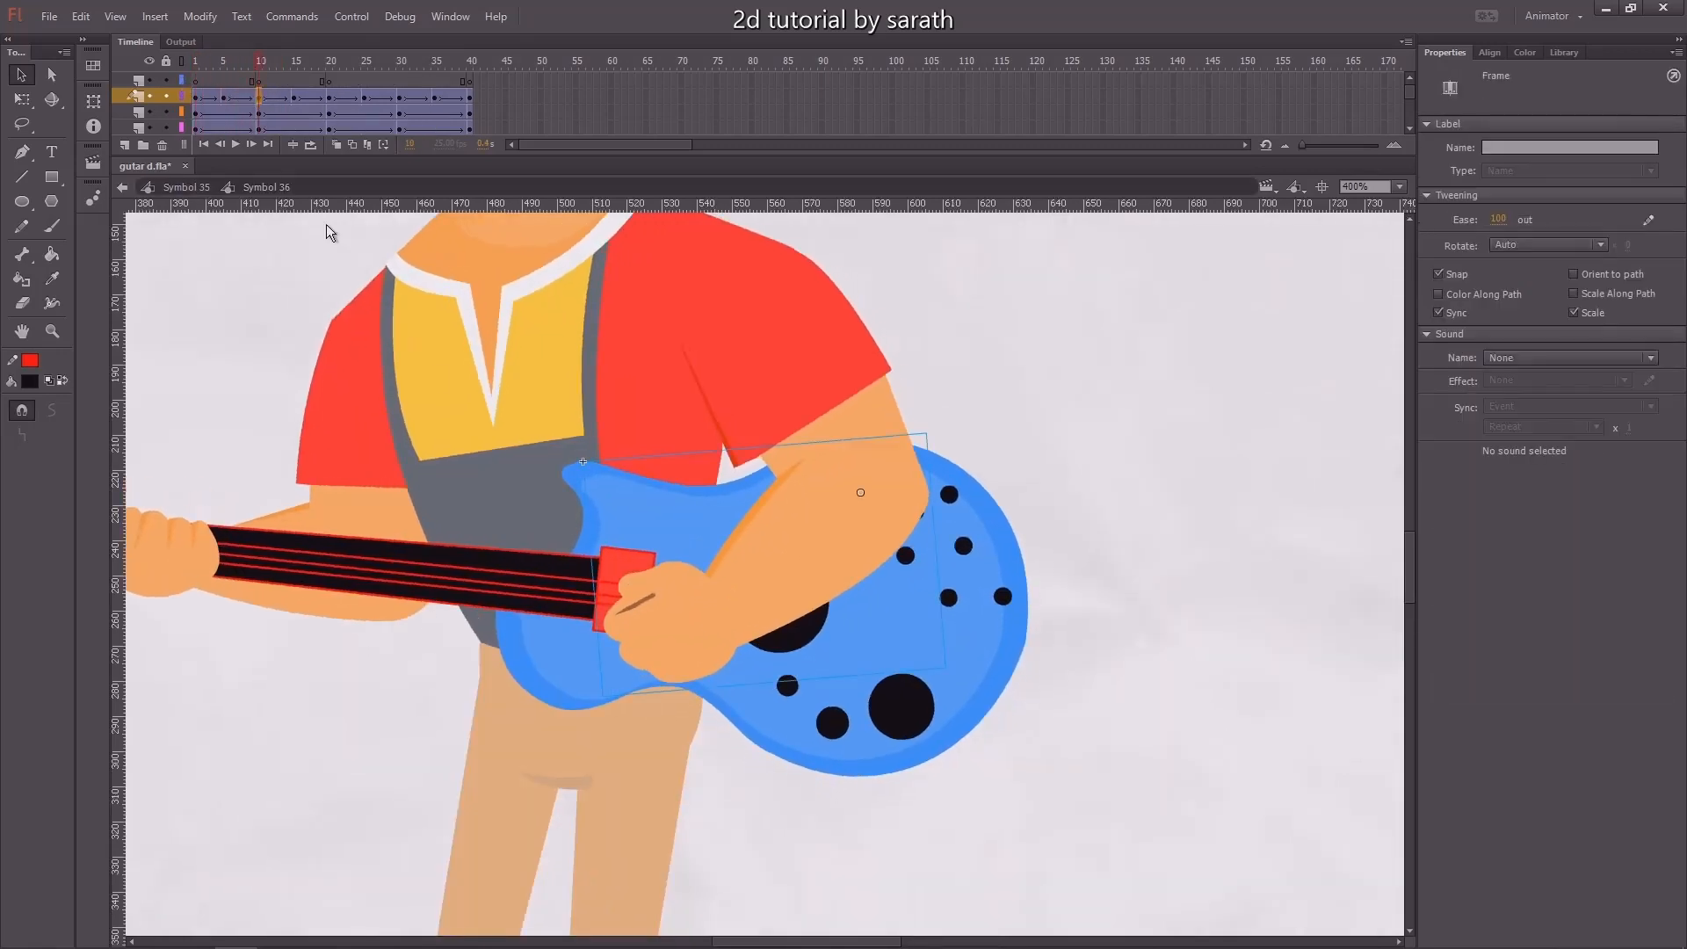
pyautogui.press('q')
pyautogui.moveTo(603, 710); pyautogui.dragTo(587, 687)
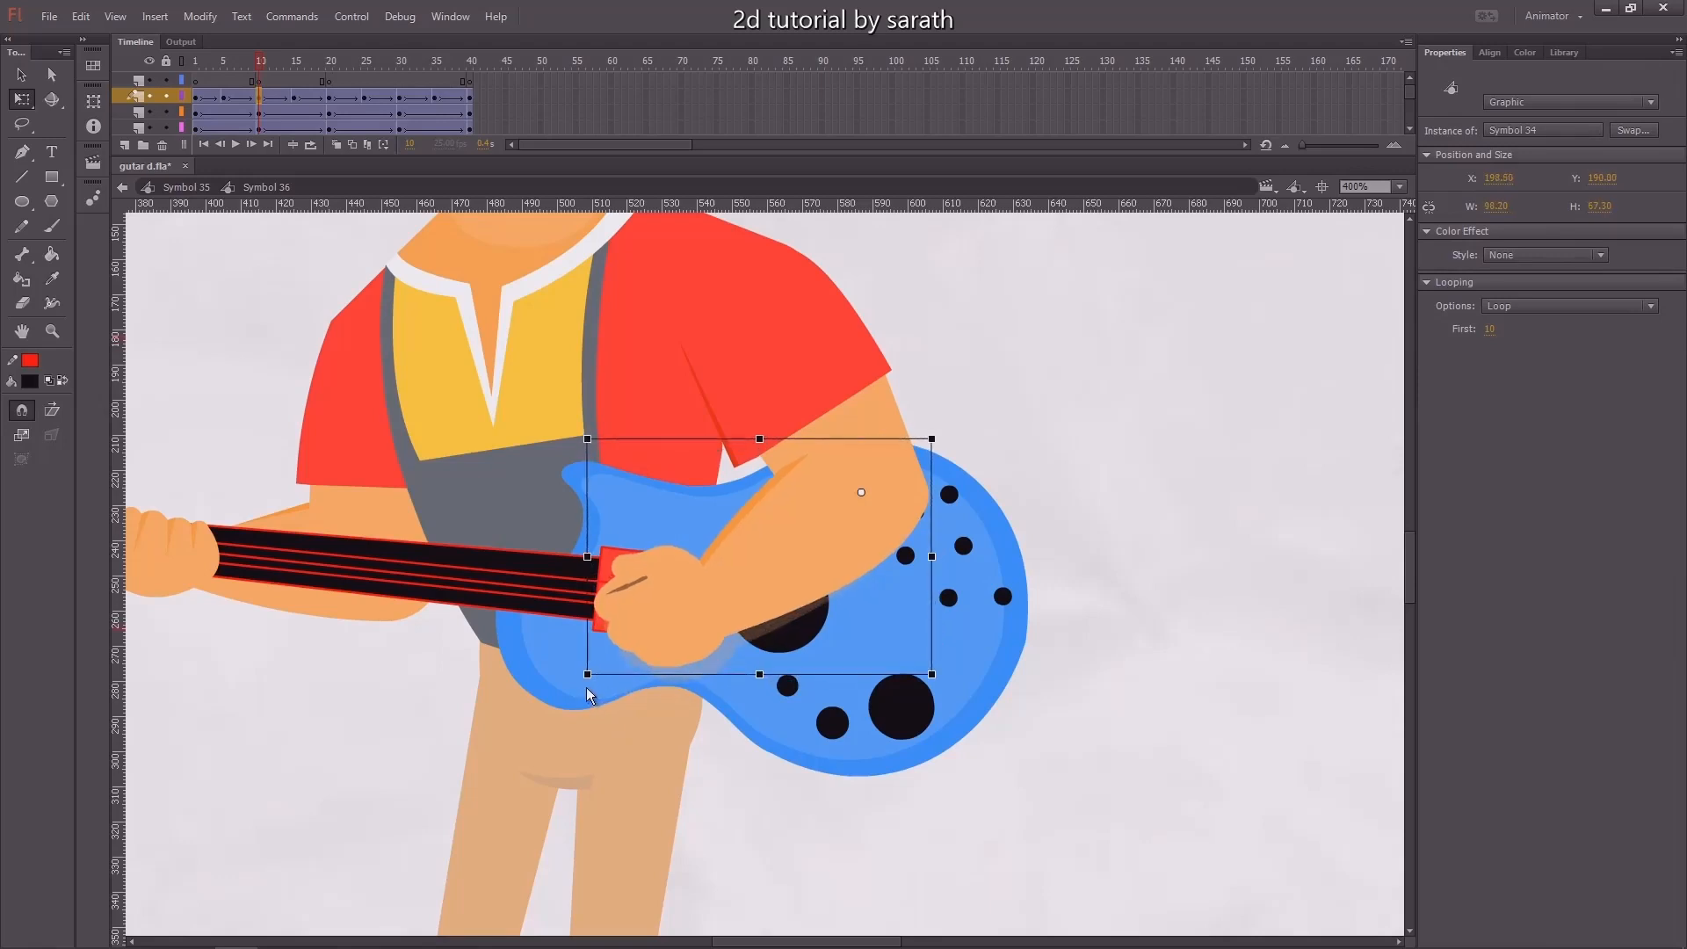
pyautogui.moveTo(261, 67); pyautogui.dragTo(329, 98)
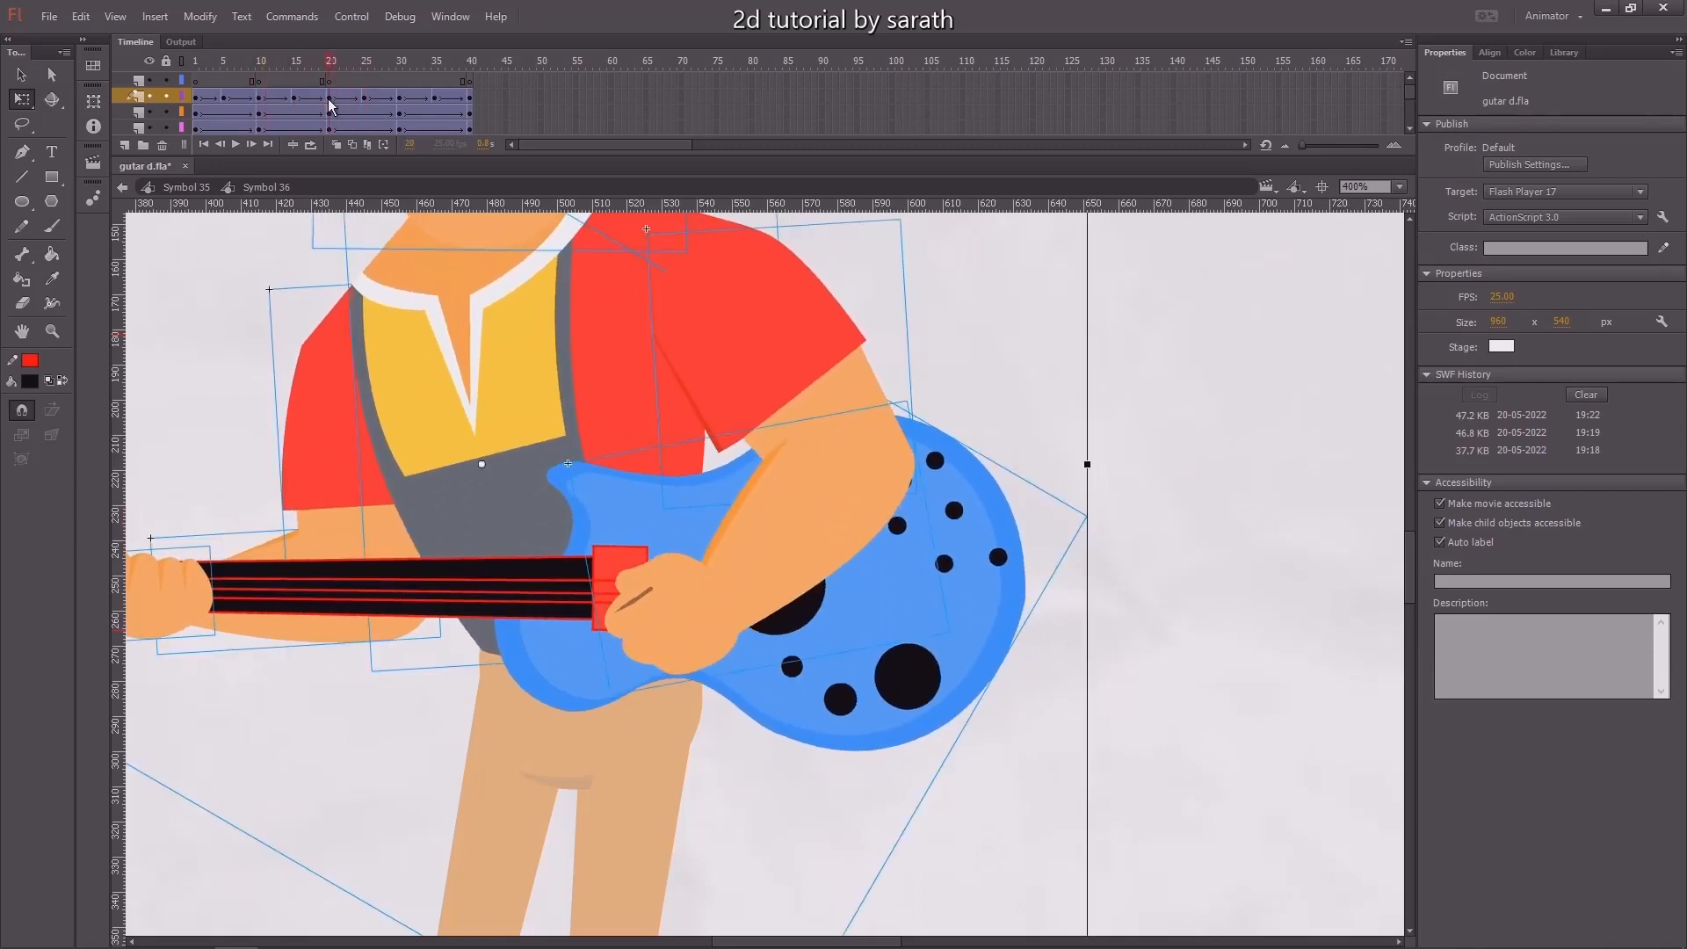
pyautogui.click(645, 699)
pyautogui.moveTo(617, 707); pyautogui.dragTo(596, 693)
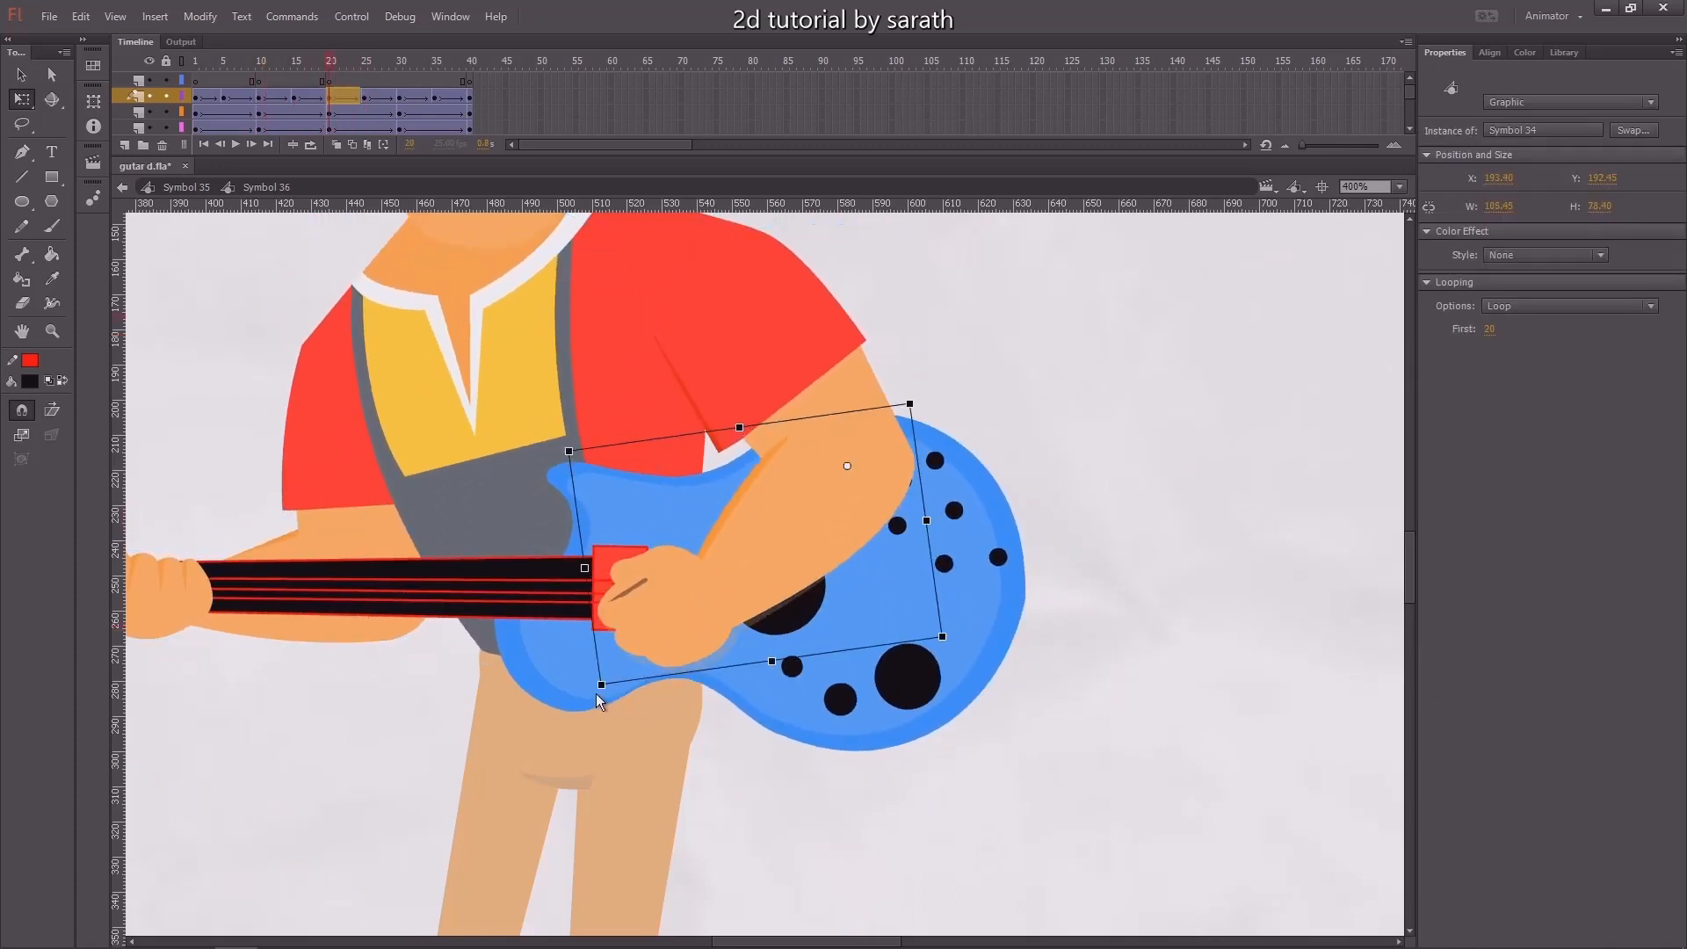
pyautogui.moveTo(353, 64); pyautogui.dragTo(401, 91)
pyautogui.click(680, 527)
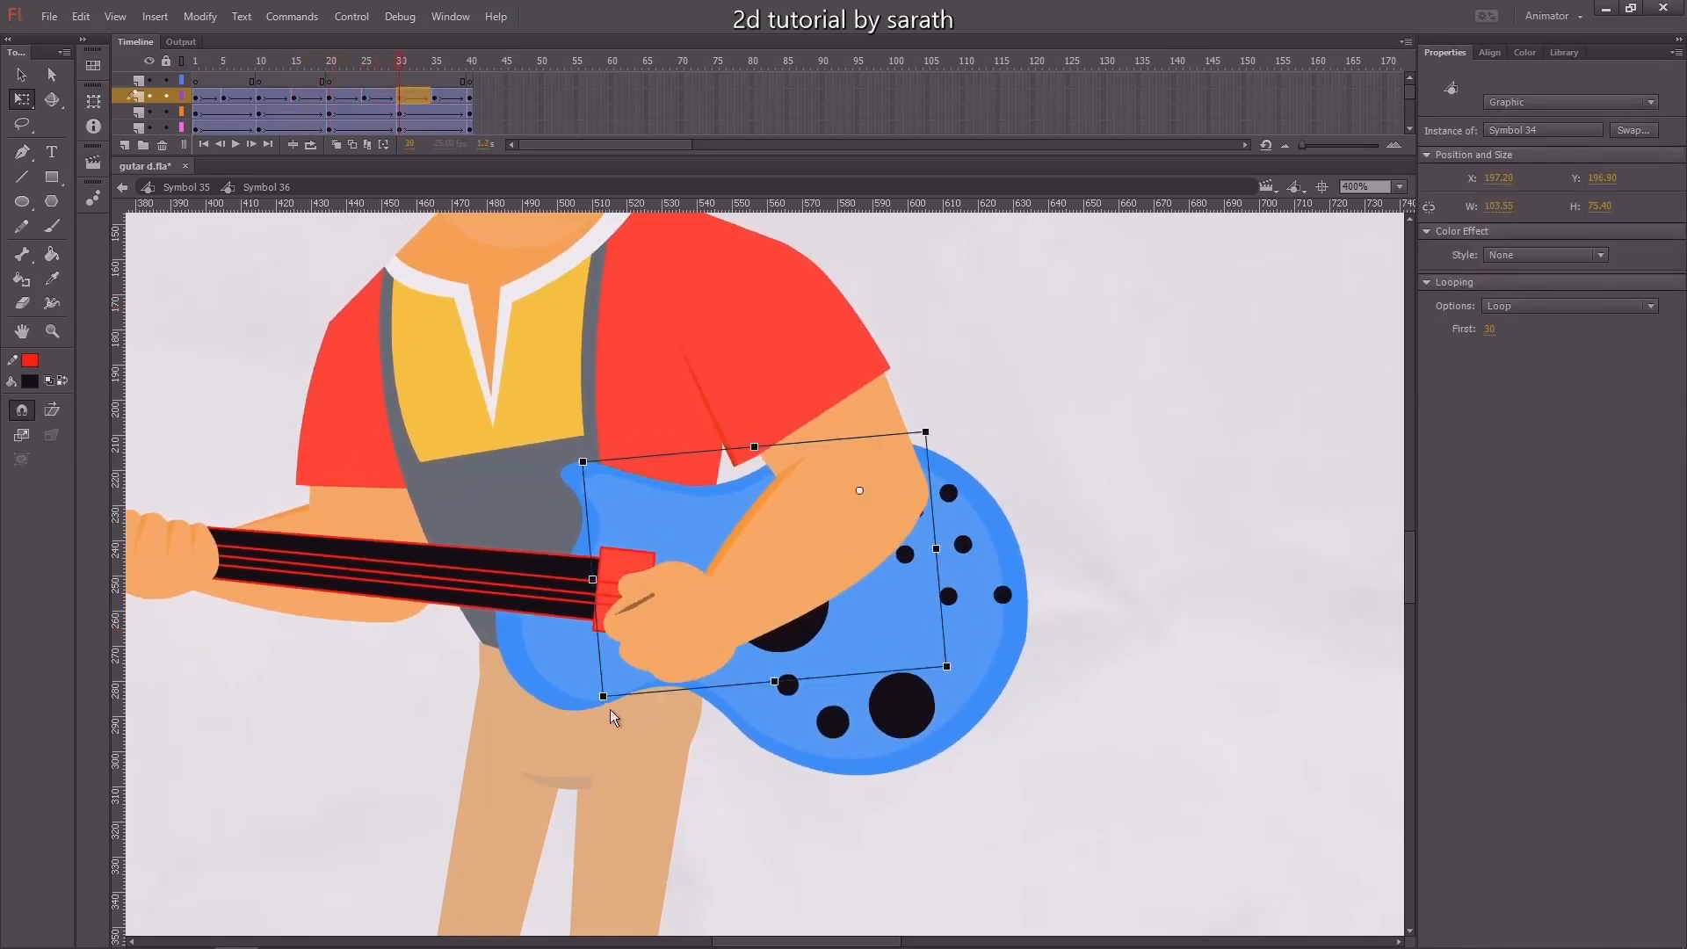
pyautogui.moveTo(612, 716); pyautogui.dragTo(661, 639)
# Play the upper-body animation to review the adjusted strumming motion
pyautogui.click(415, 78)
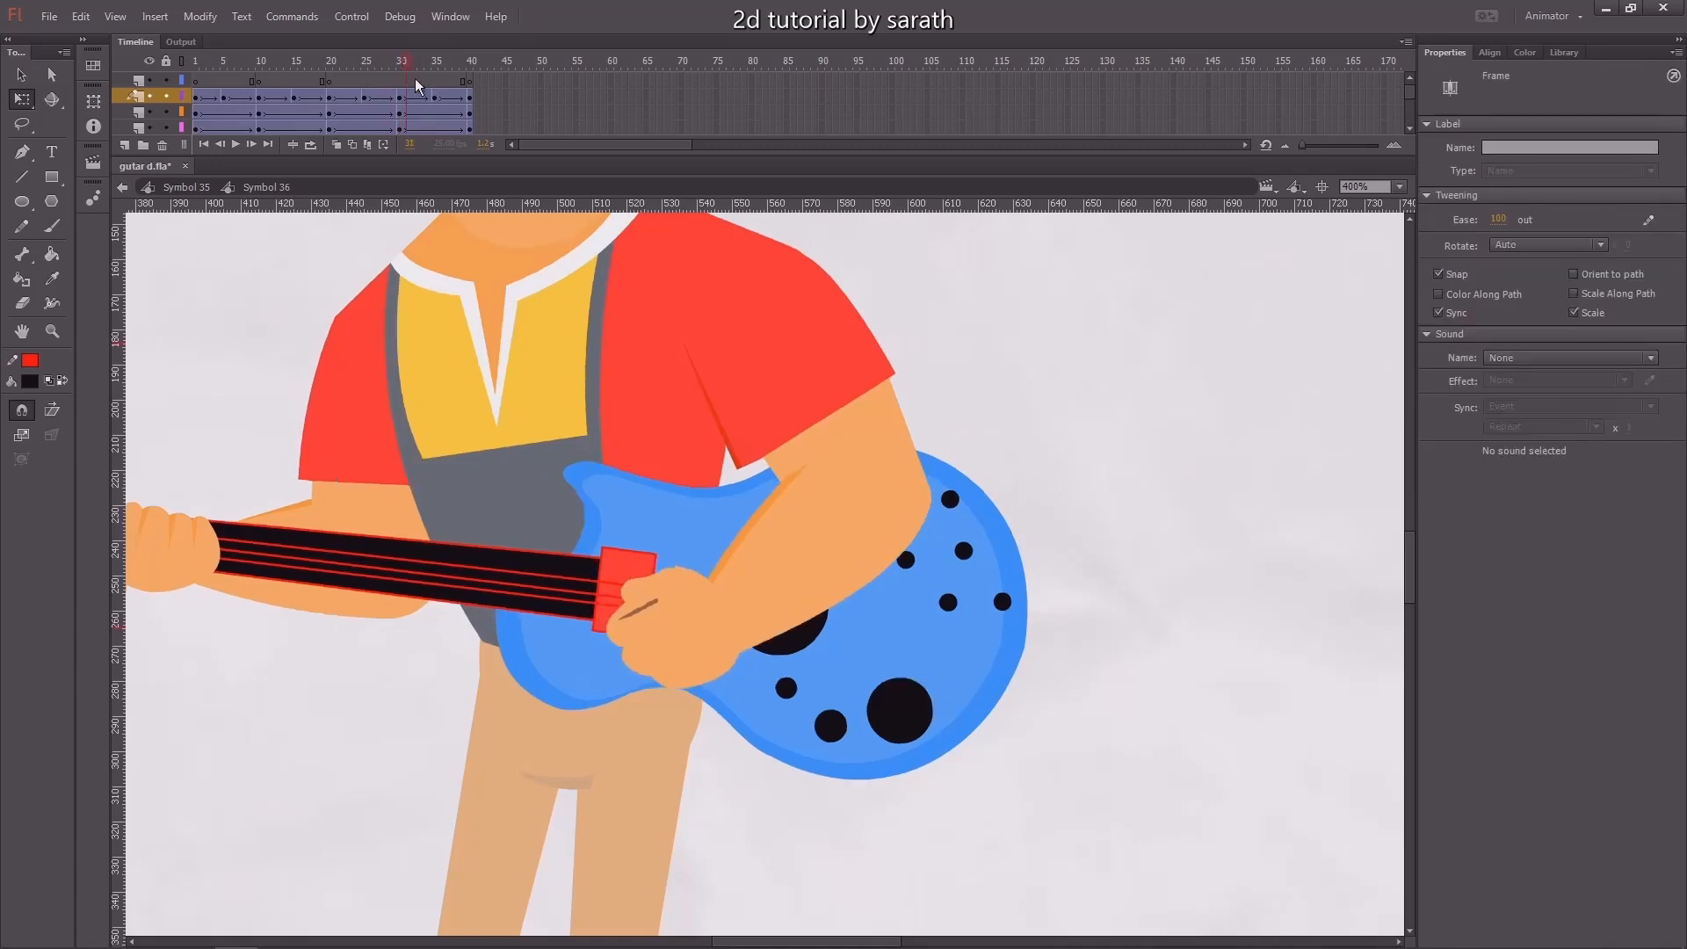
pyautogui.click(477, 97)
pyautogui.press('Return')
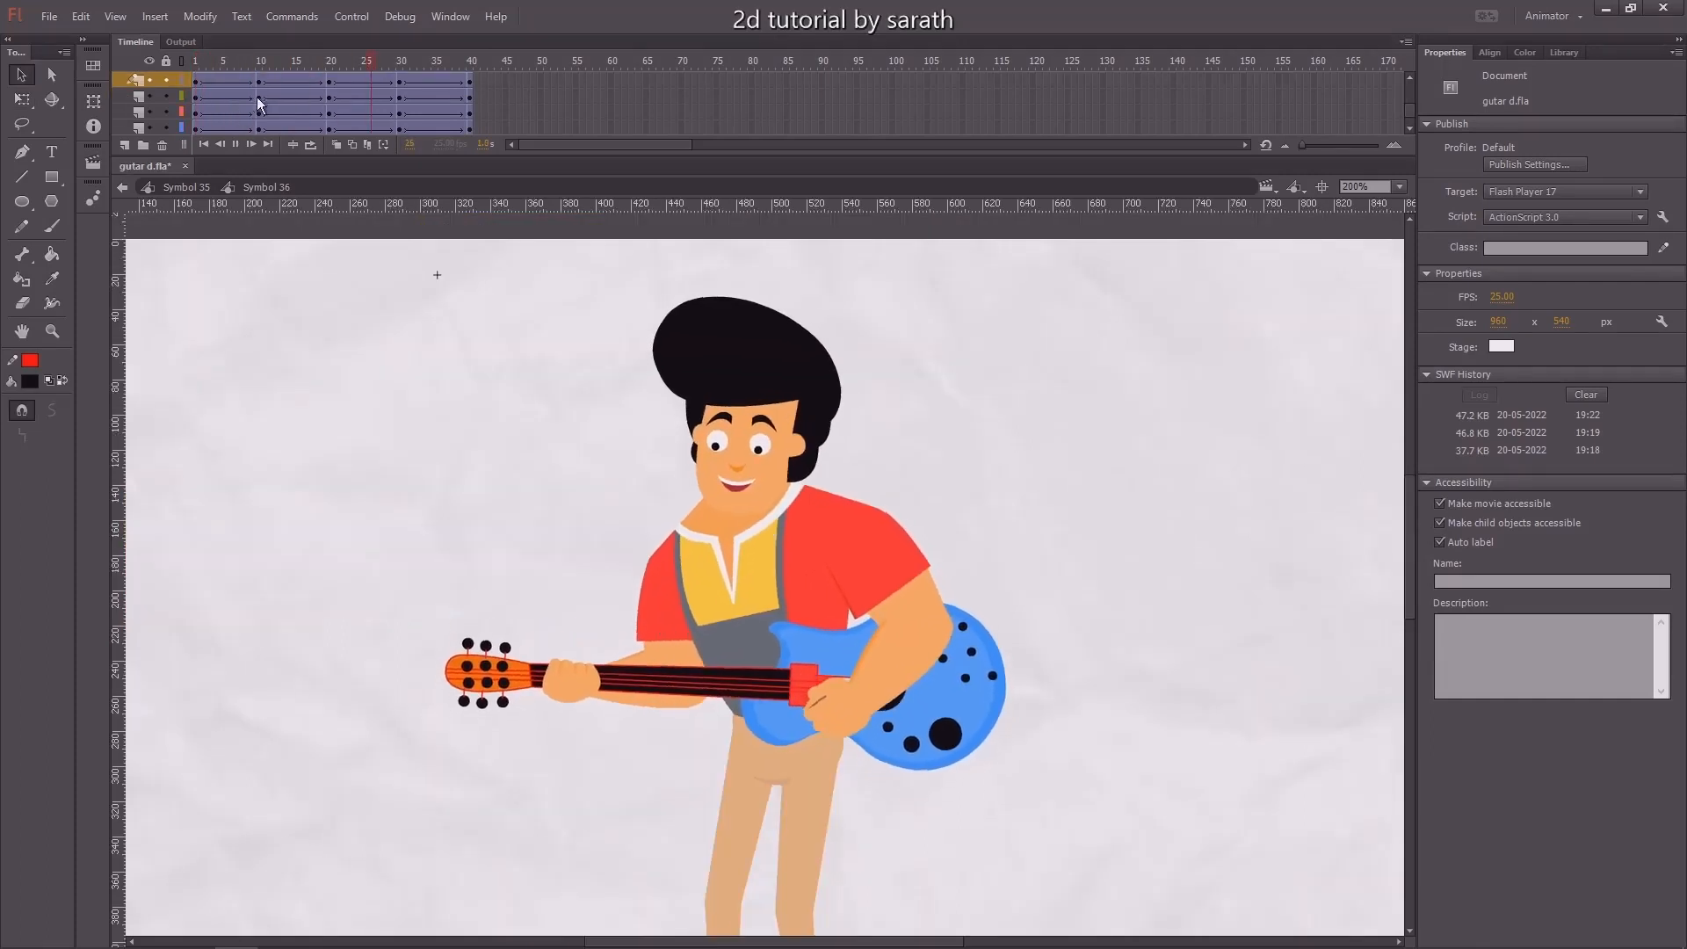
pyautogui.press('Return')
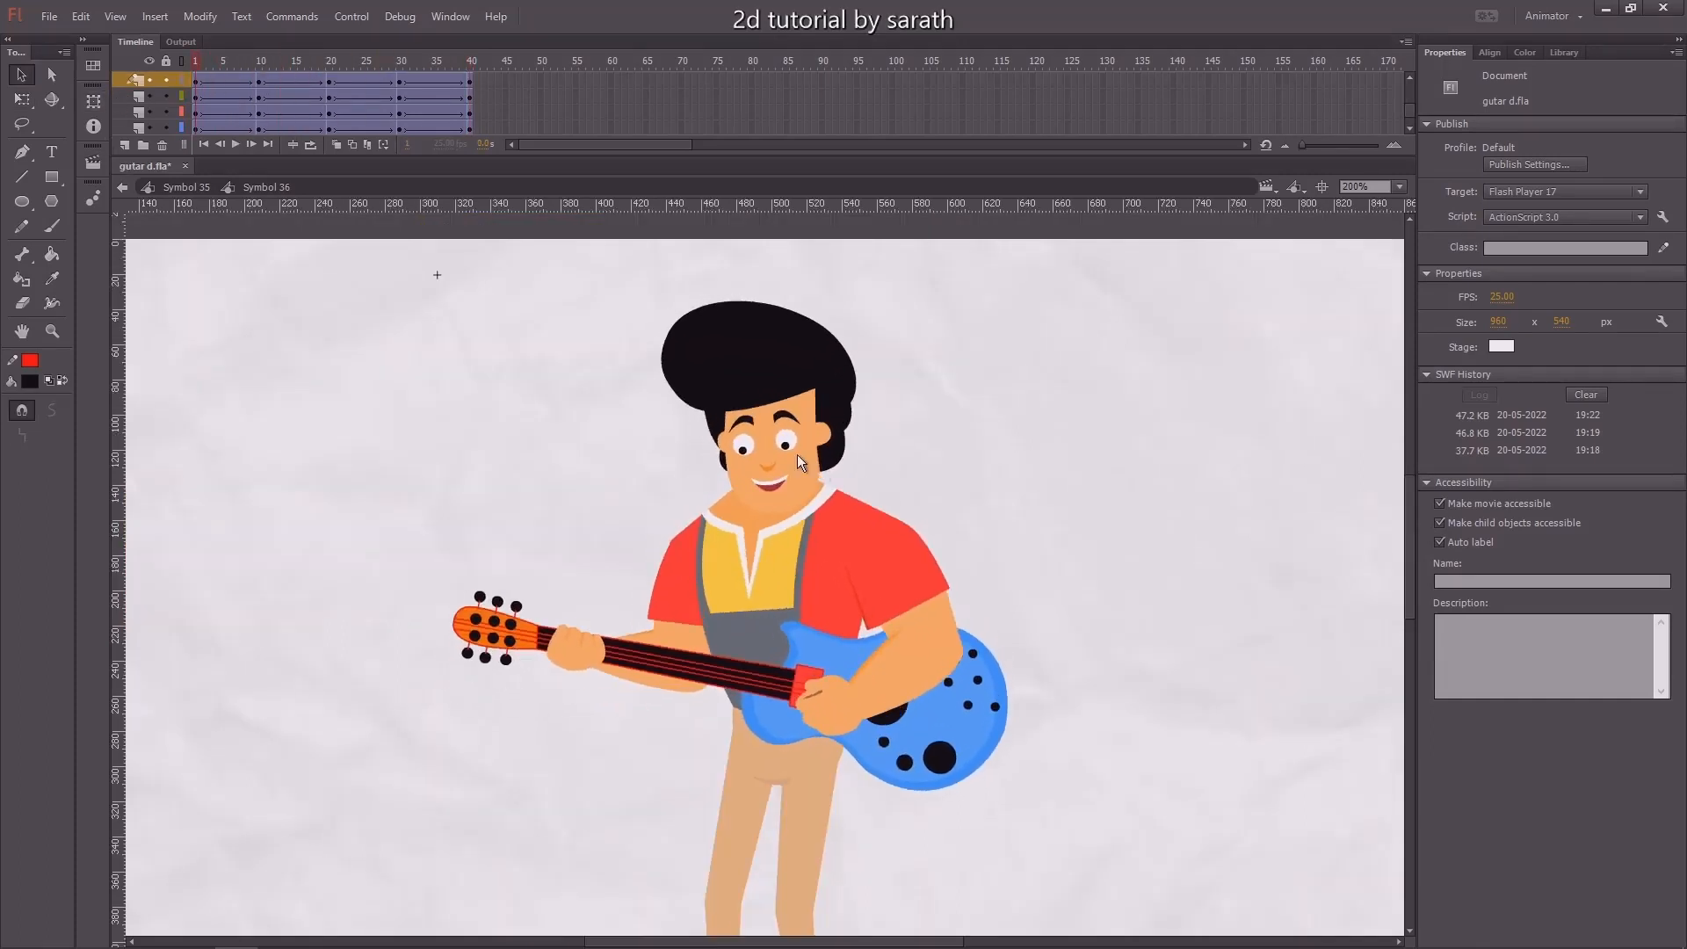
# Open the head symbol for editing and select its hair, nose and ear pieces one by one to inspect them
pyautogui.click(770, 453)
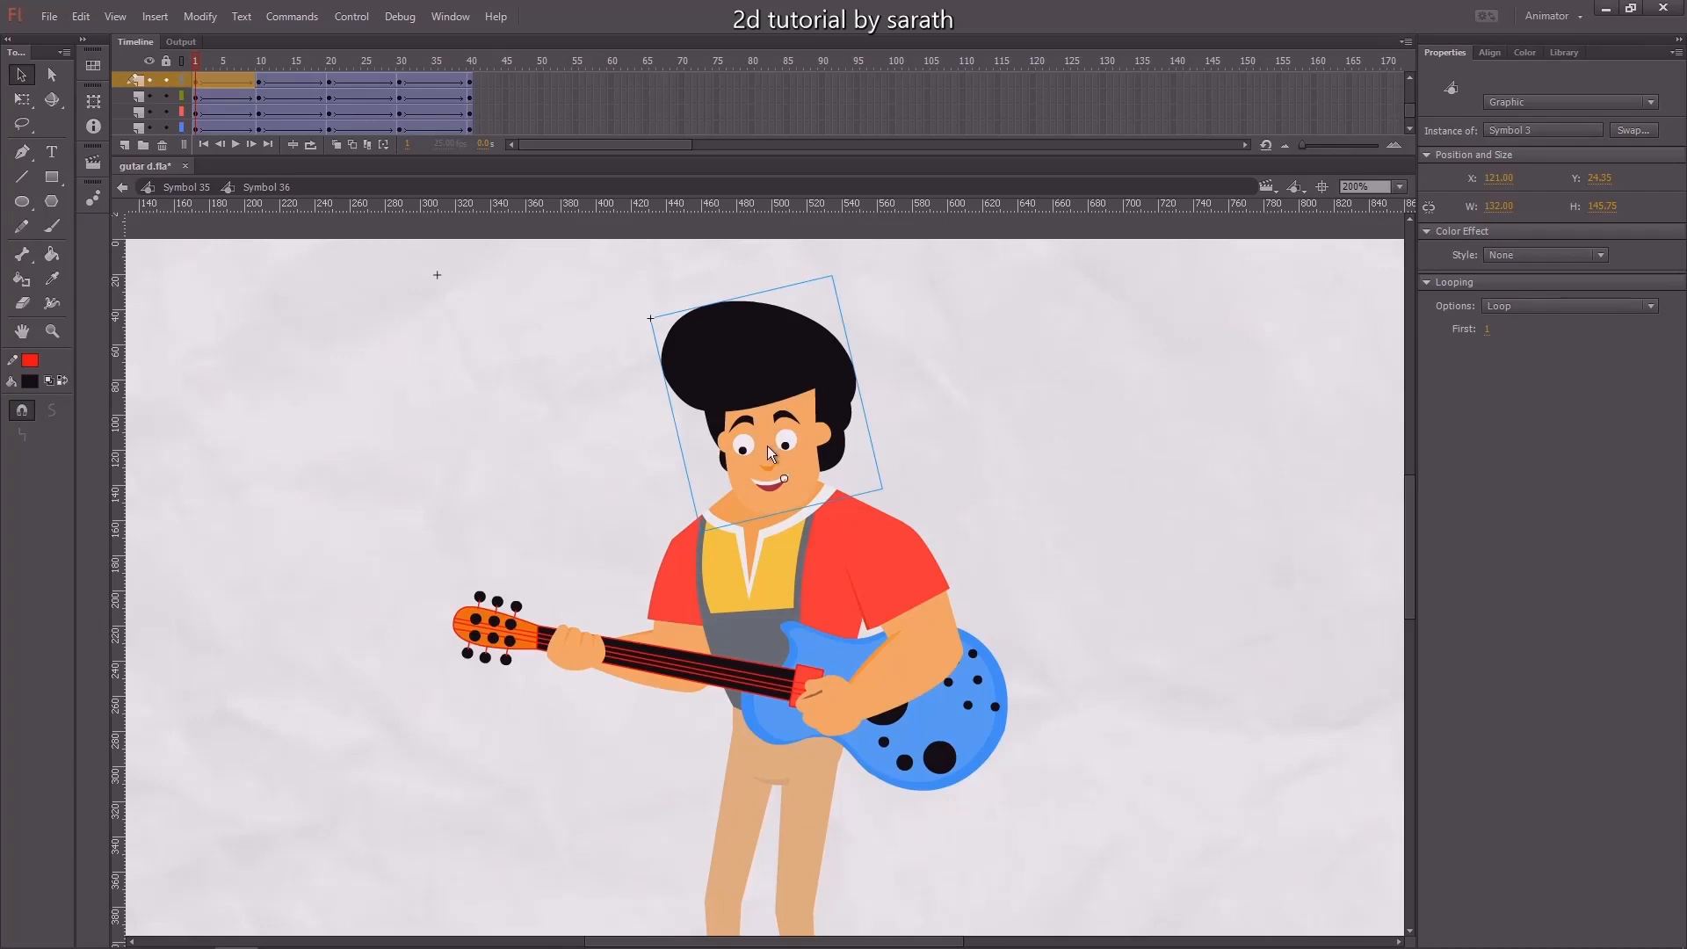
pyautogui.doubleClick(766, 446)
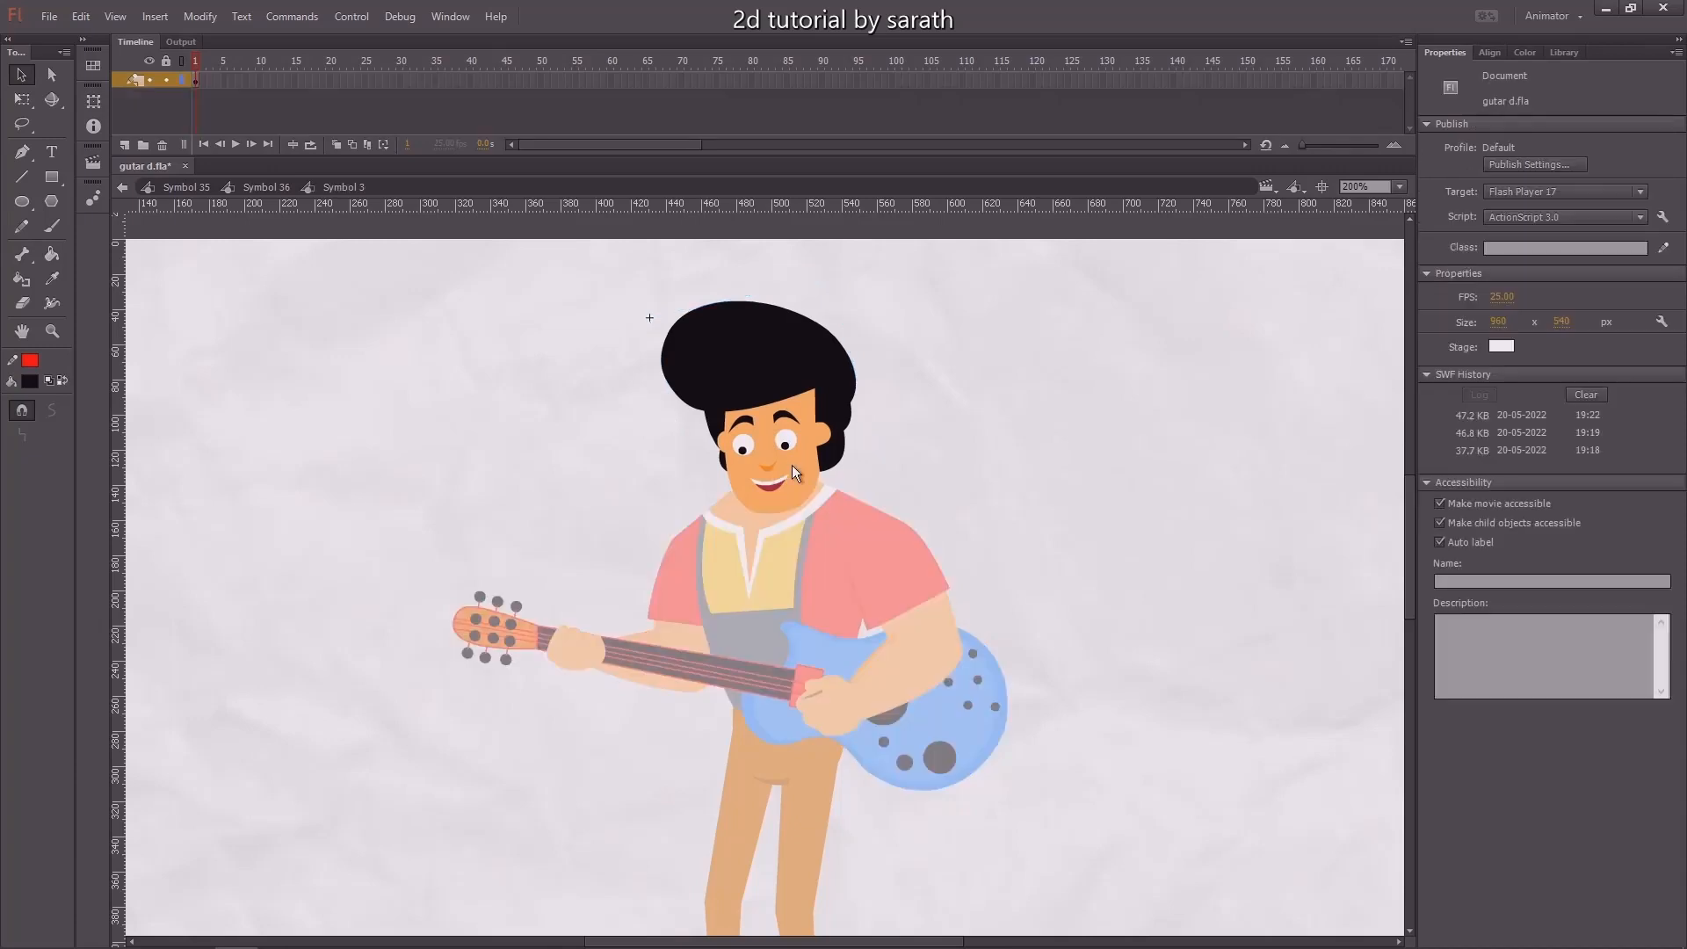
pyautogui.click(757, 373)
pyautogui.hotkey('ctrl', '=')
pyautogui.moveTo(632, 600); pyautogui.dragTo(557, 366)
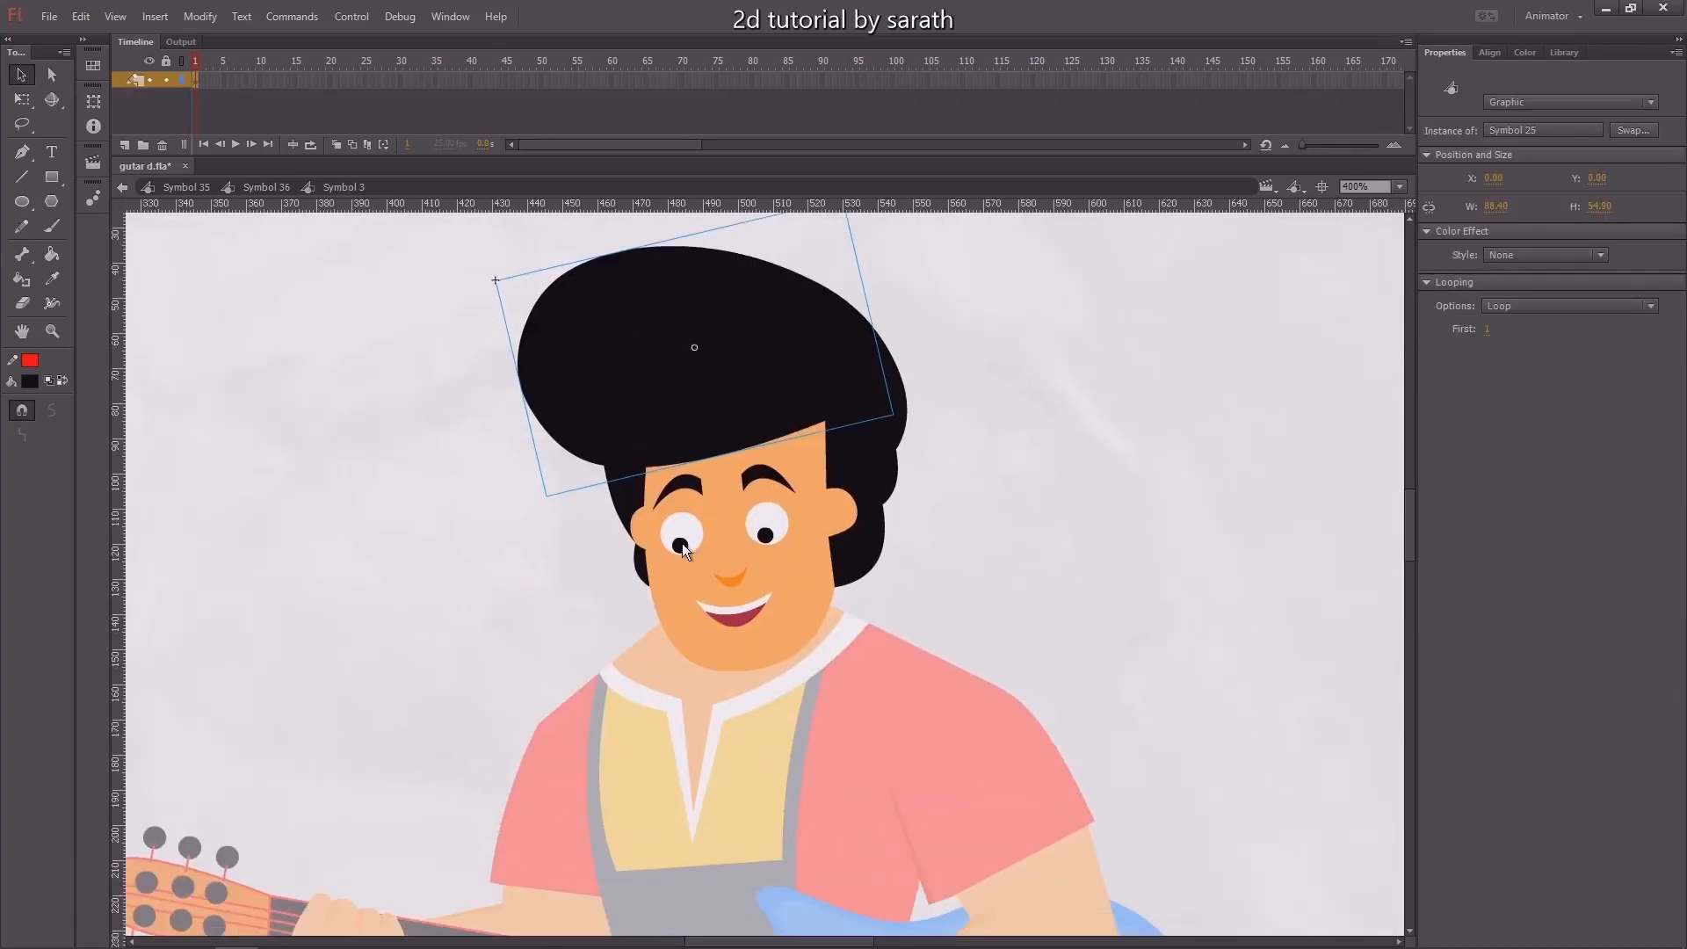
pyautogui.click(729, 576)
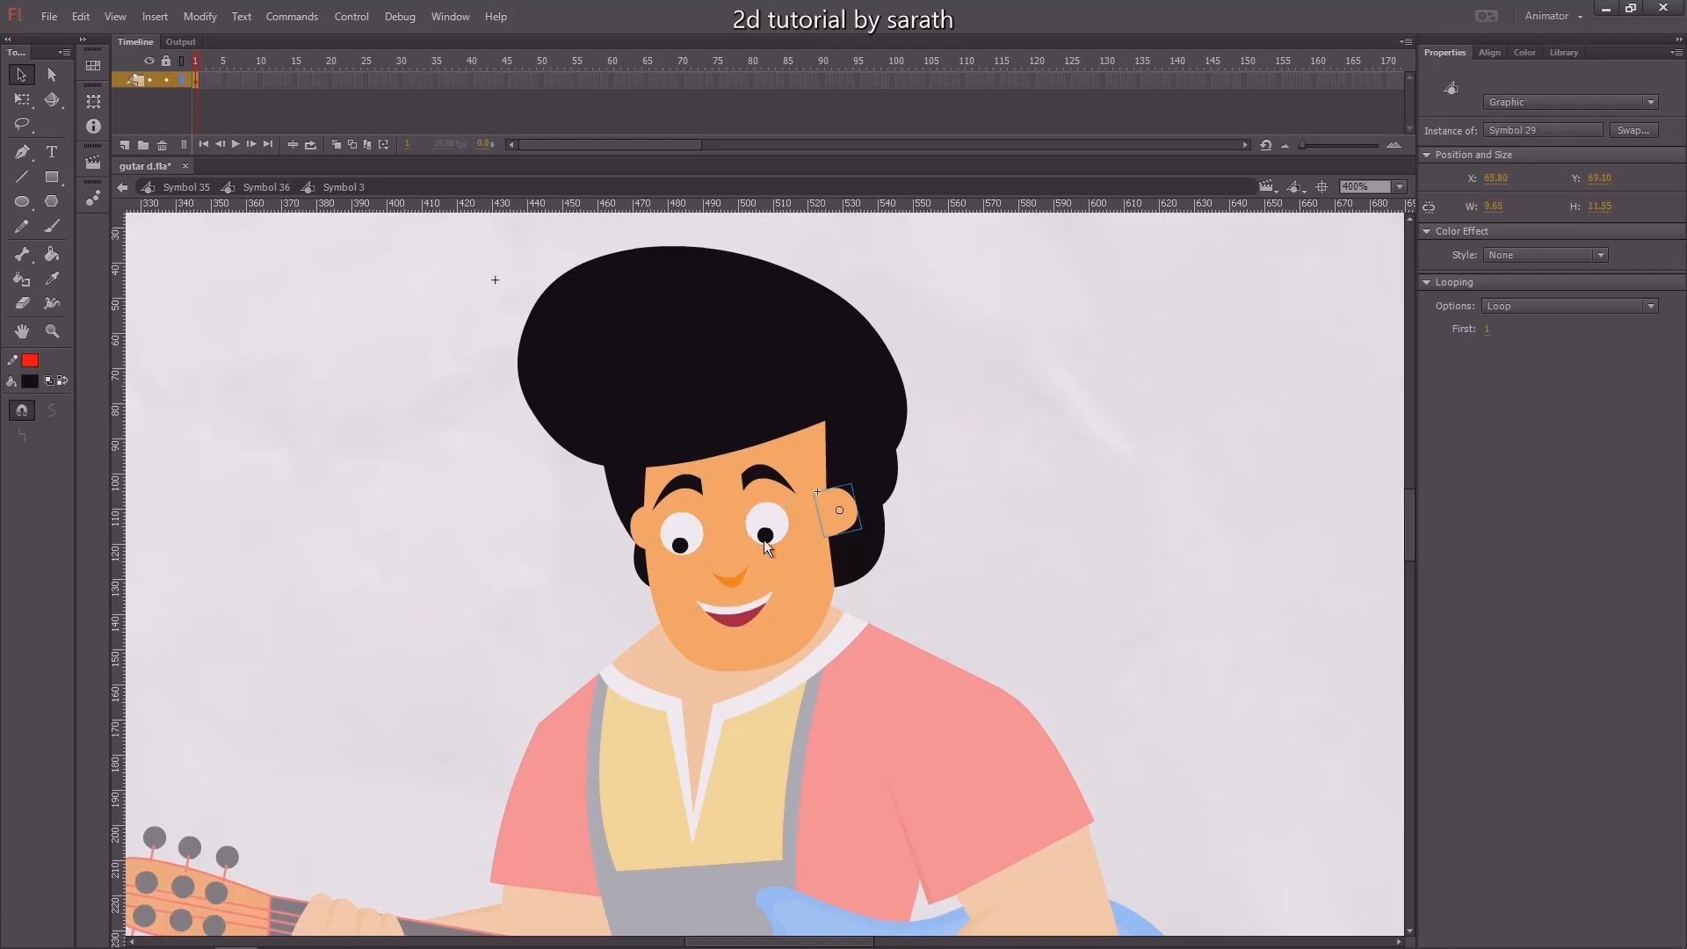
pyautogui.click(631, 498)
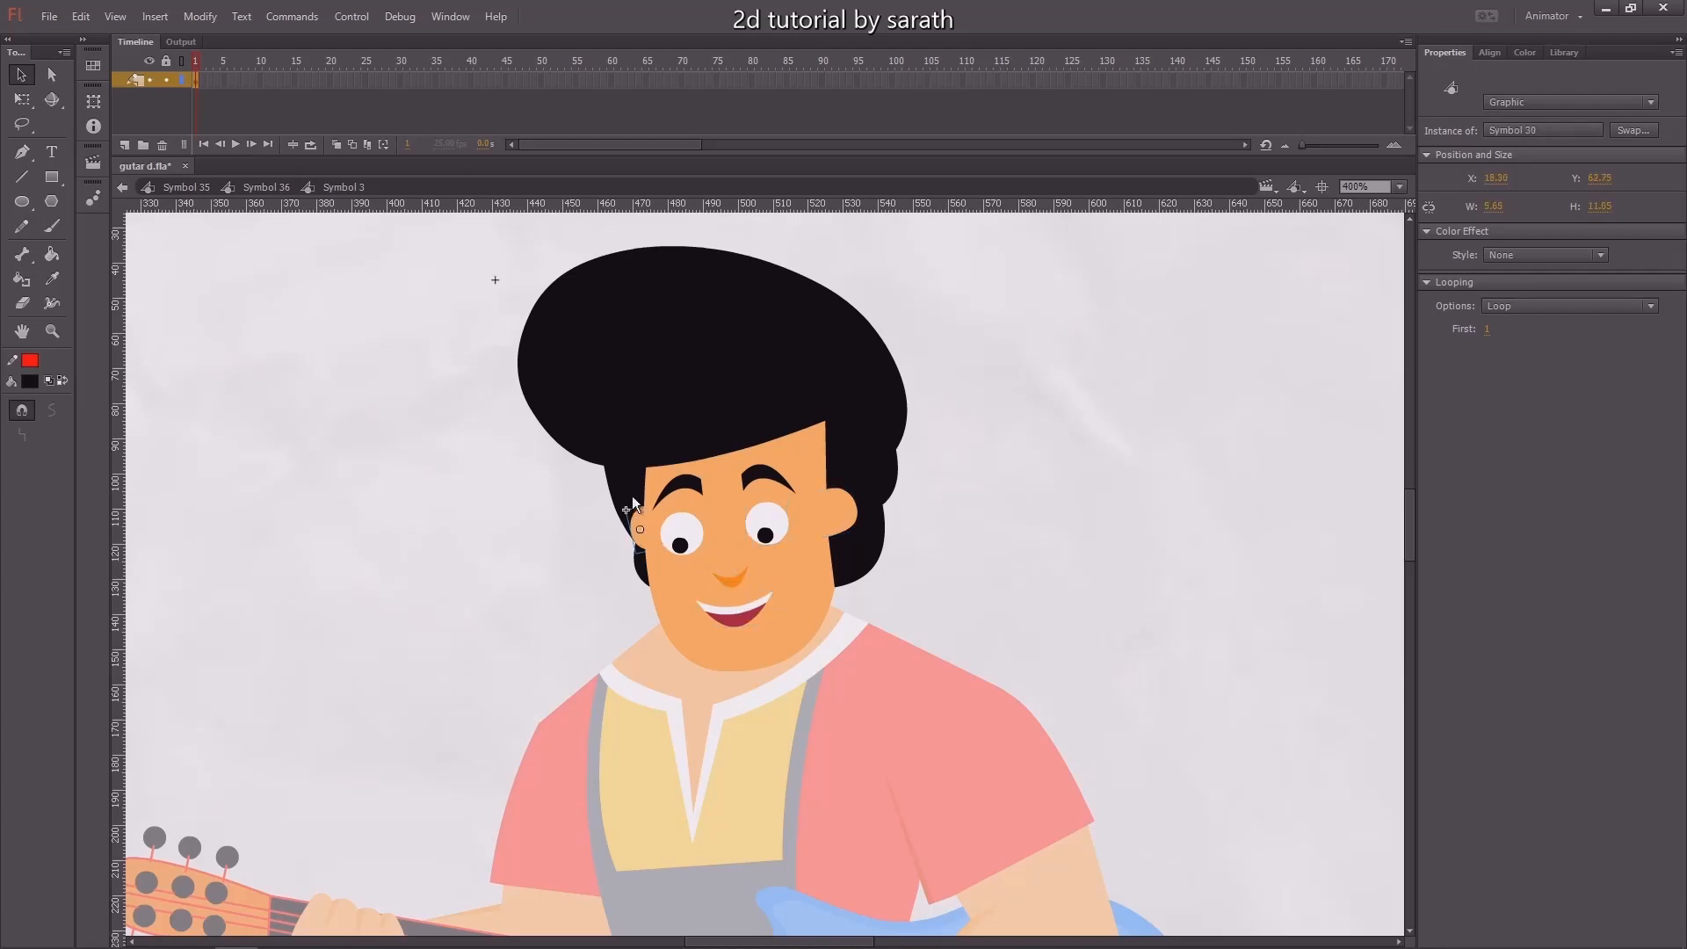
pyautogui.click(861, 482)
pyautogui.click(738, 439)
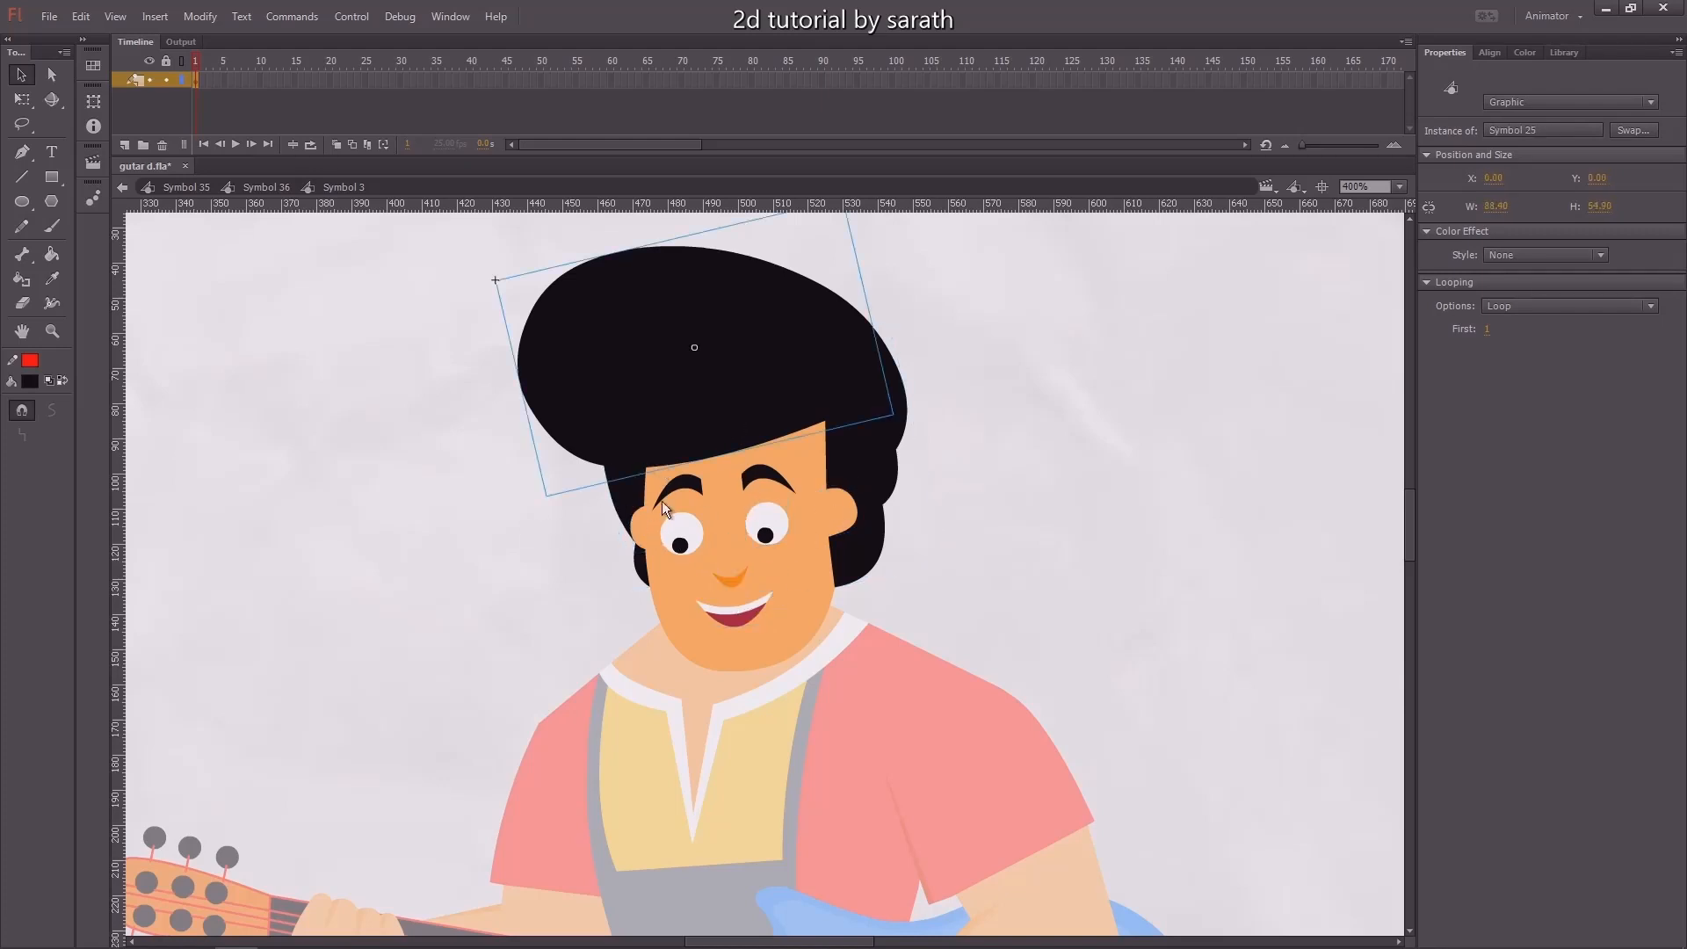
# Select every piece of the head and distribute them to separate layers
pyautogui.hotkey('ctrl', 'a')
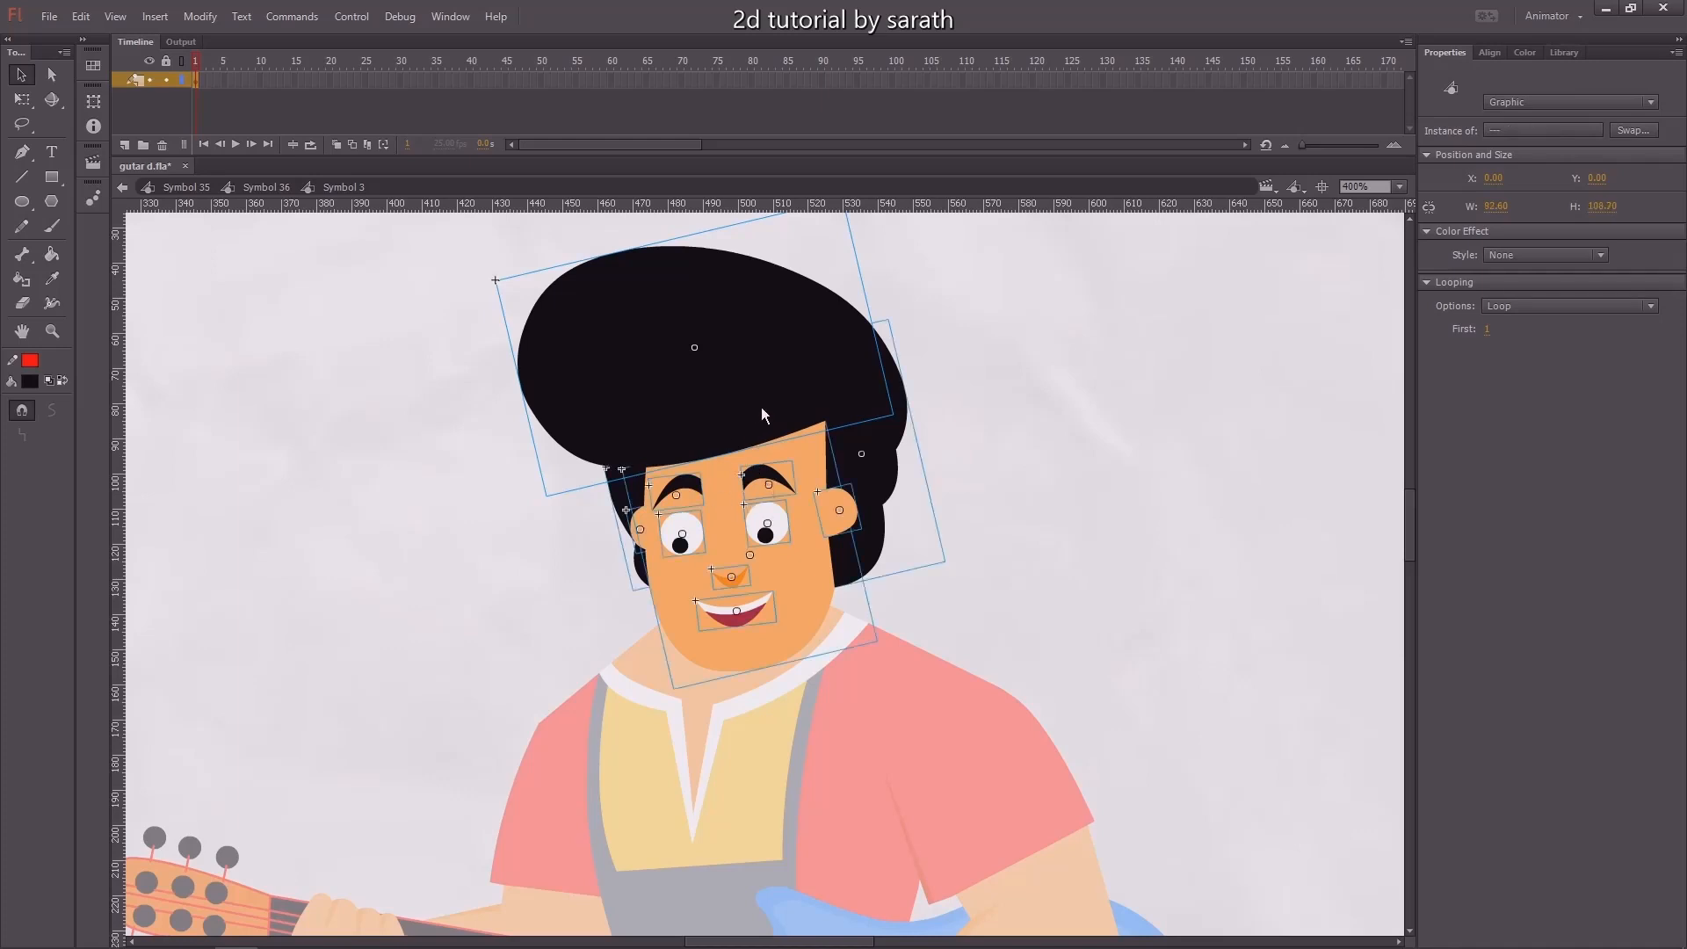
pyautogui.rightClick(762, 410)
pyautogui.click(870, 763)
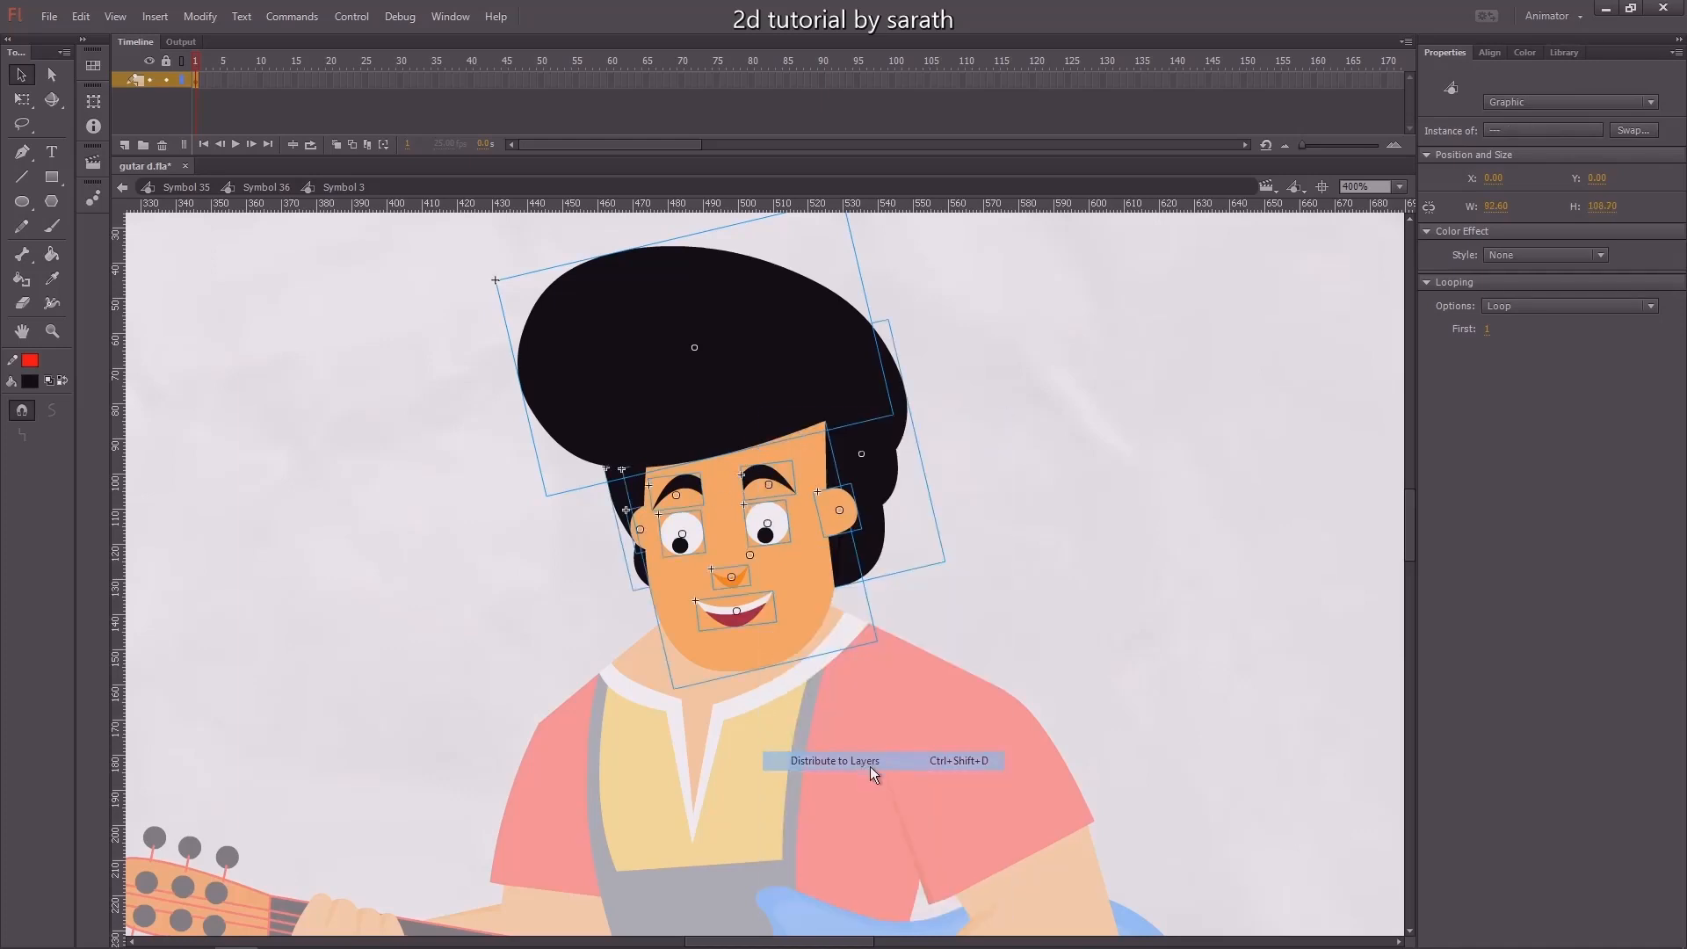
pyautogui.click(422, 294)
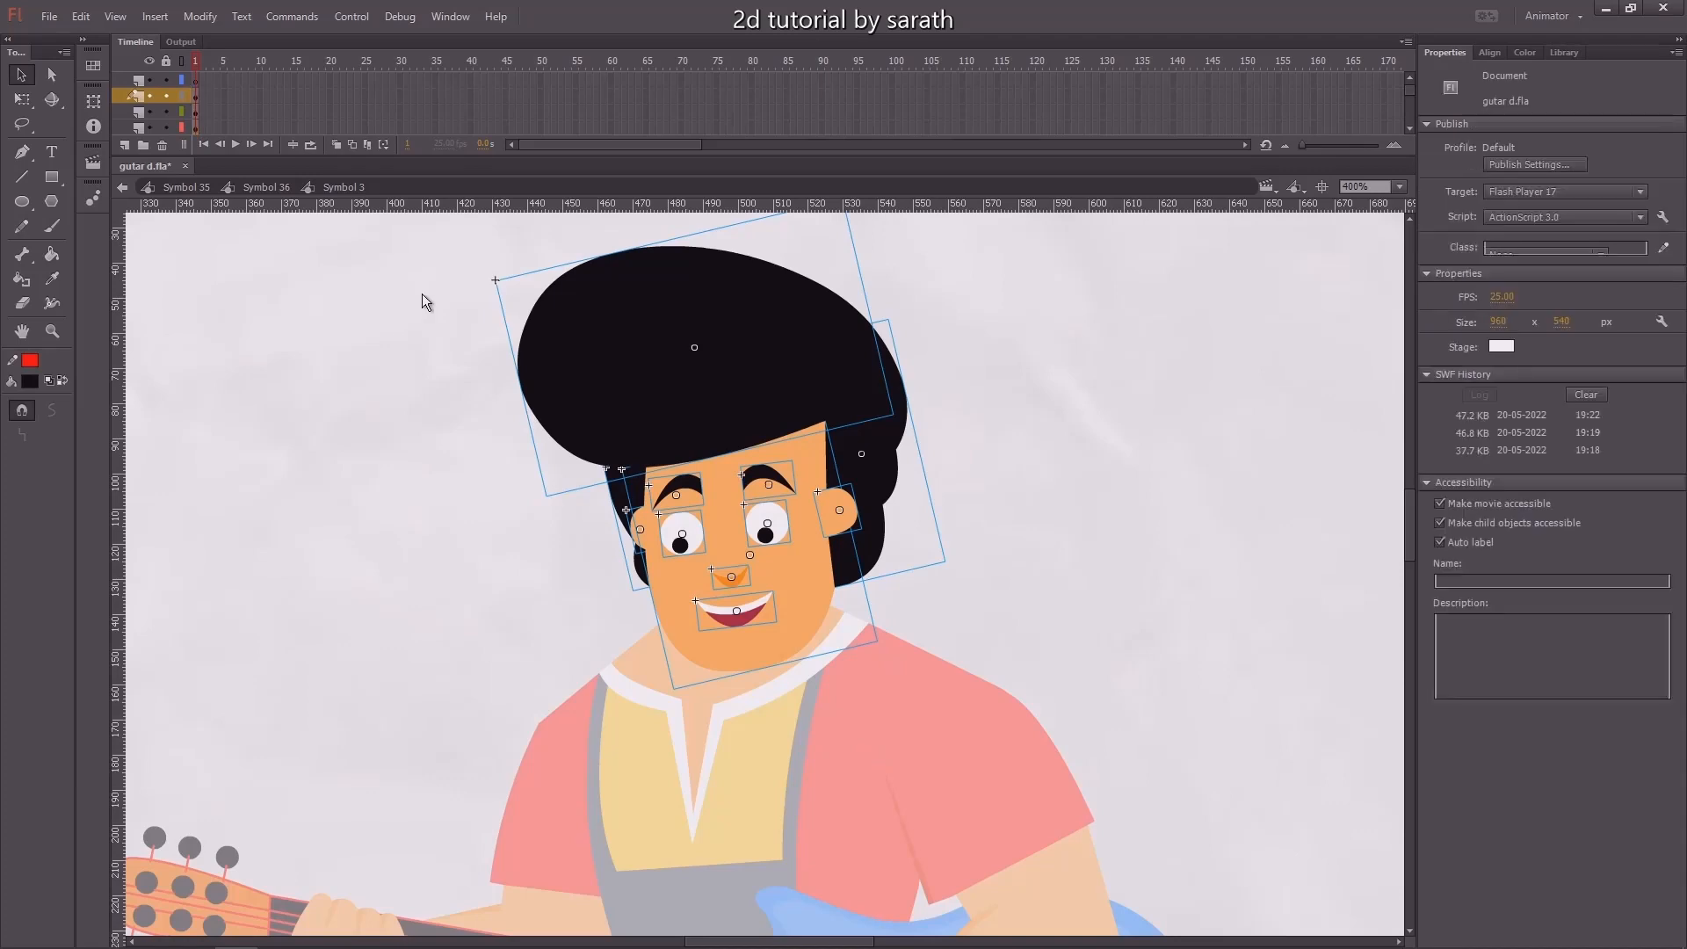
# Insert keyframes across all head layers at frames 20, 6 and 13
pyautogui.moveTo(330, 82); pyautogui.dragTo(330, 186)
pyautogui.press('F5')
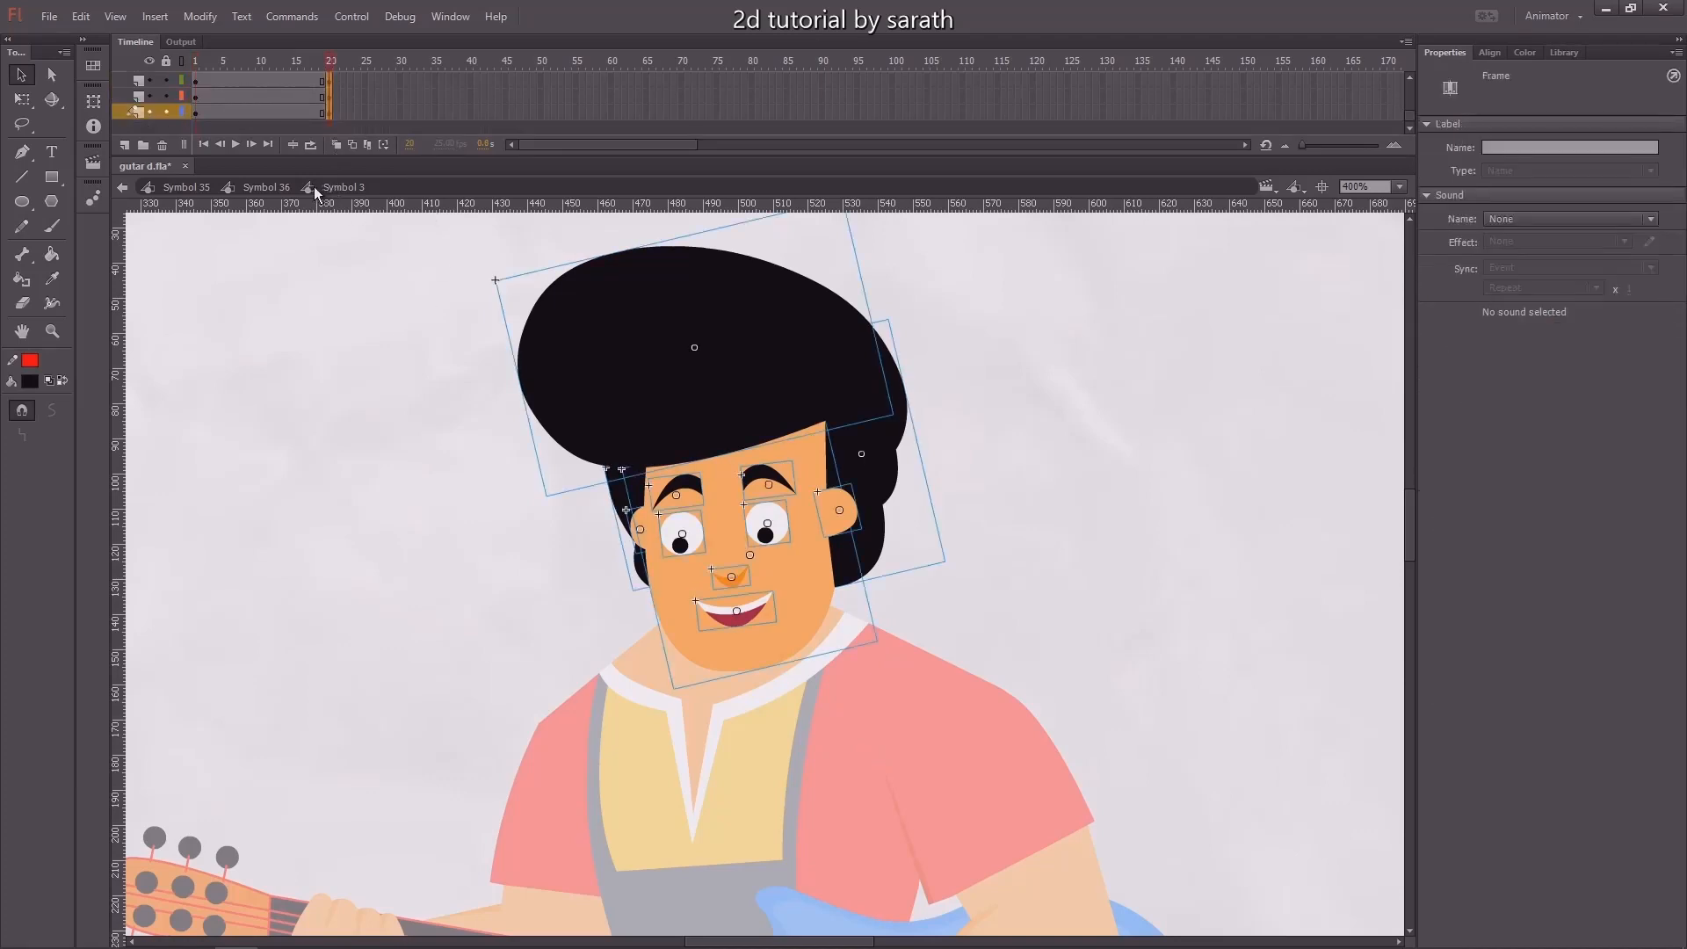
pyautogui.scroll(2, 248, 78)
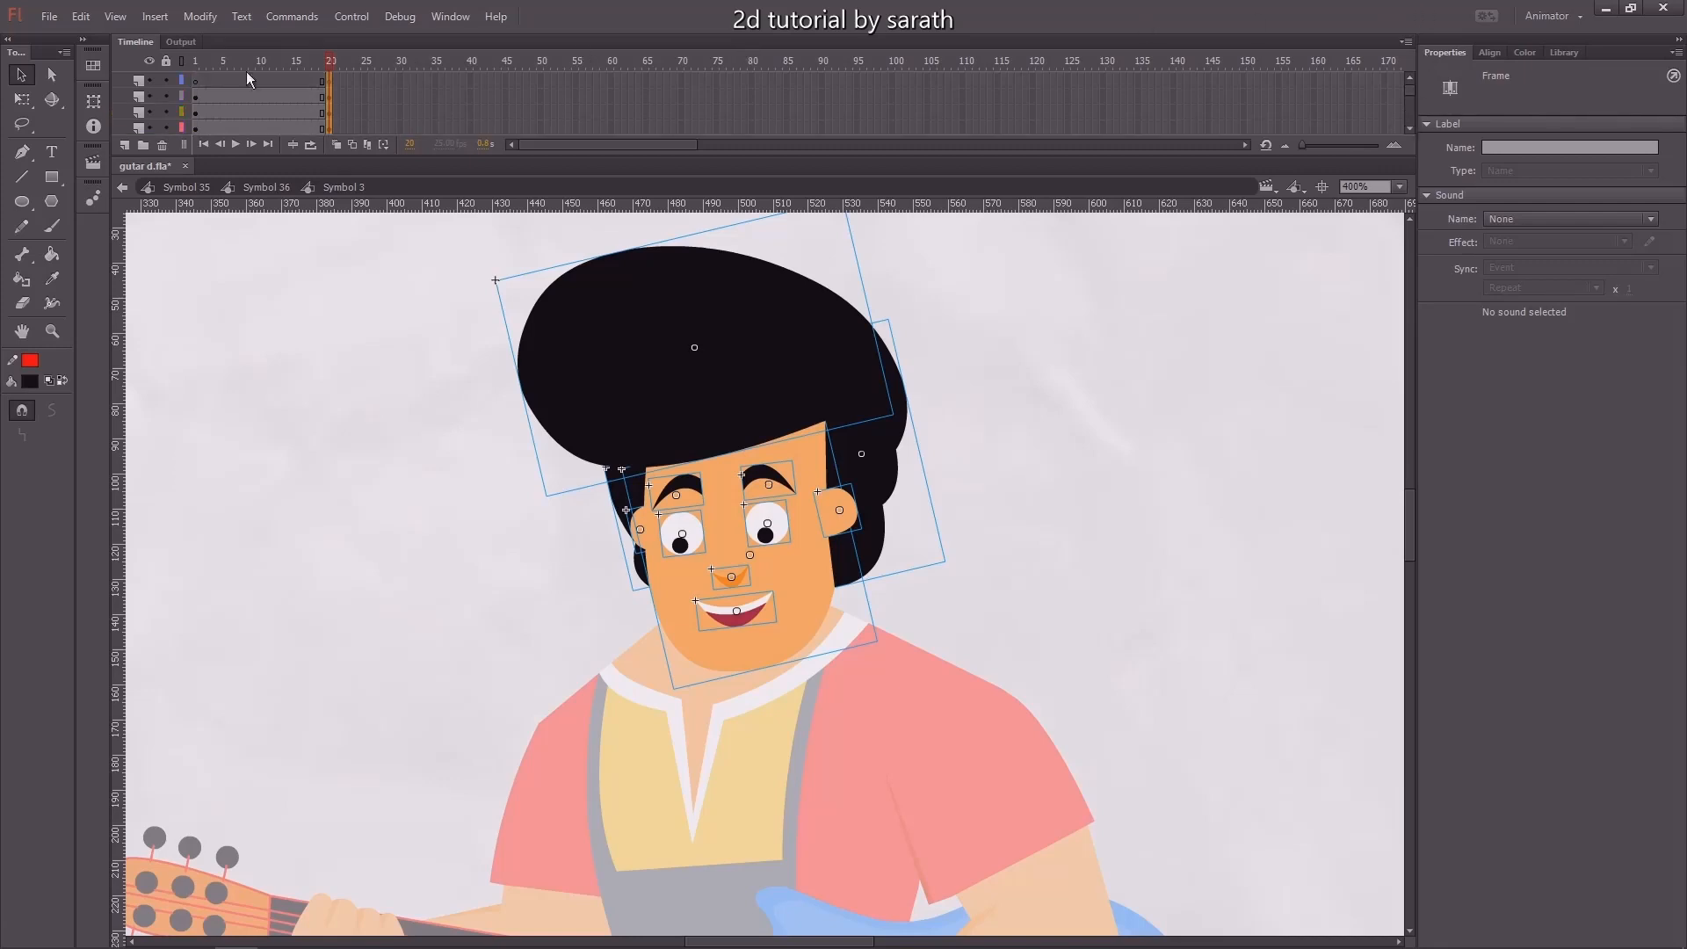
pyautogui.moveTo(228, 97); pyautogui.dragTo(251, 176)
pyautogui.press('F6')
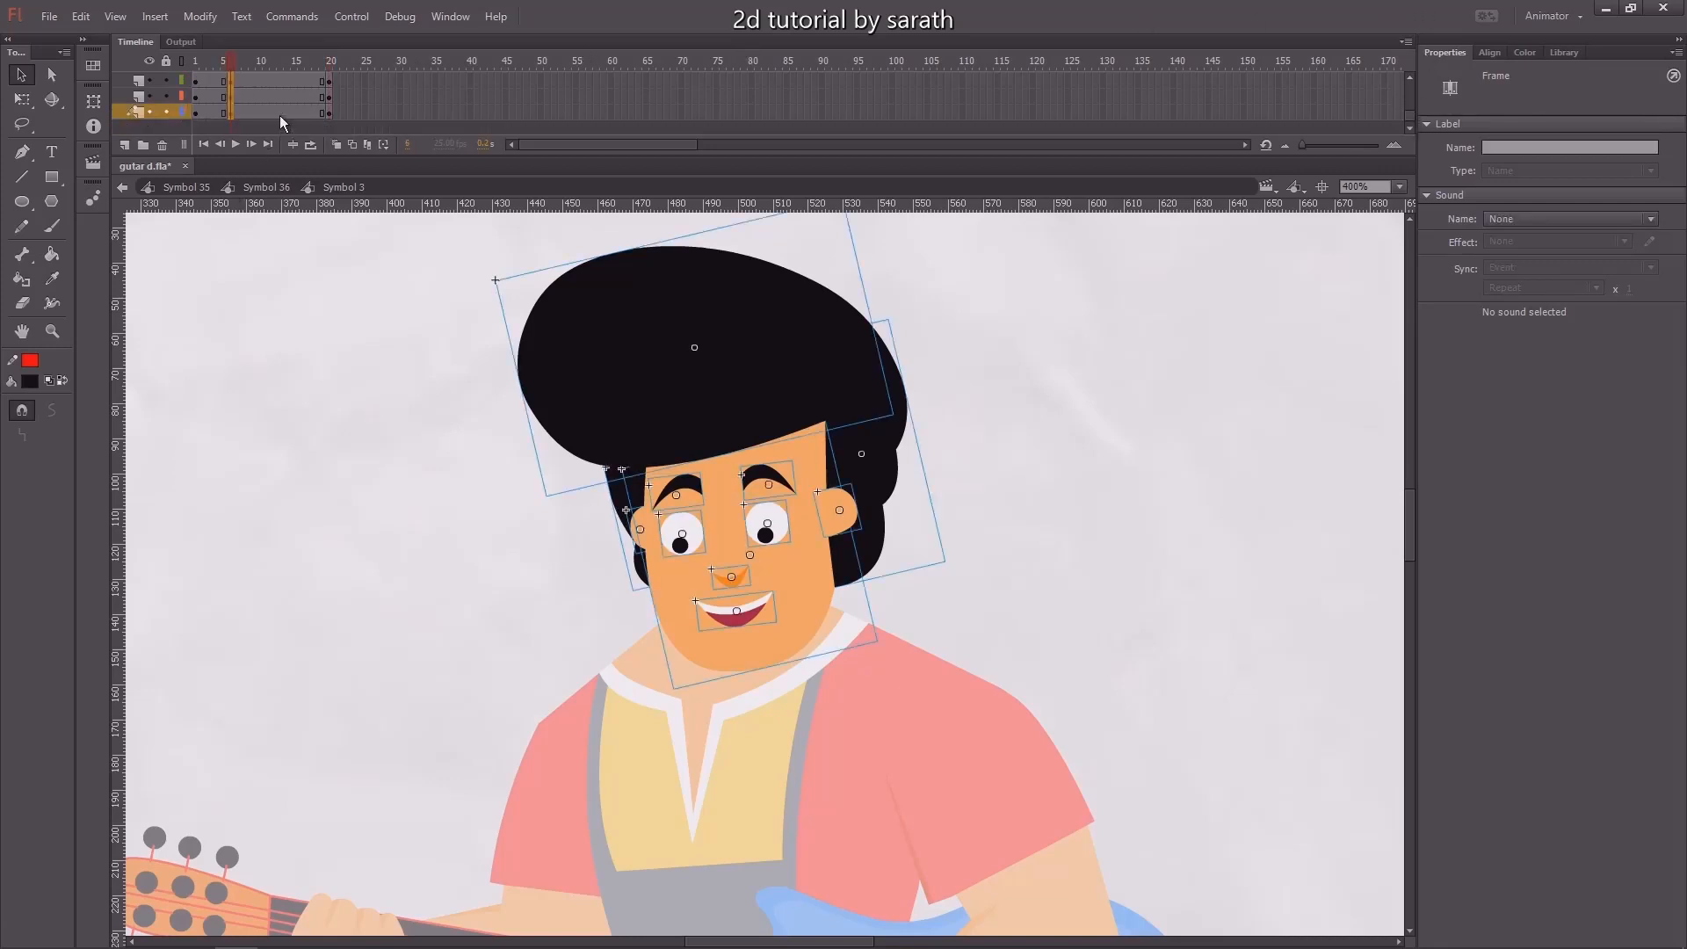
pyautogui.moveTo(280, 115); pyautogui.dragTo(229, 81)
pyautogui.press('F6')
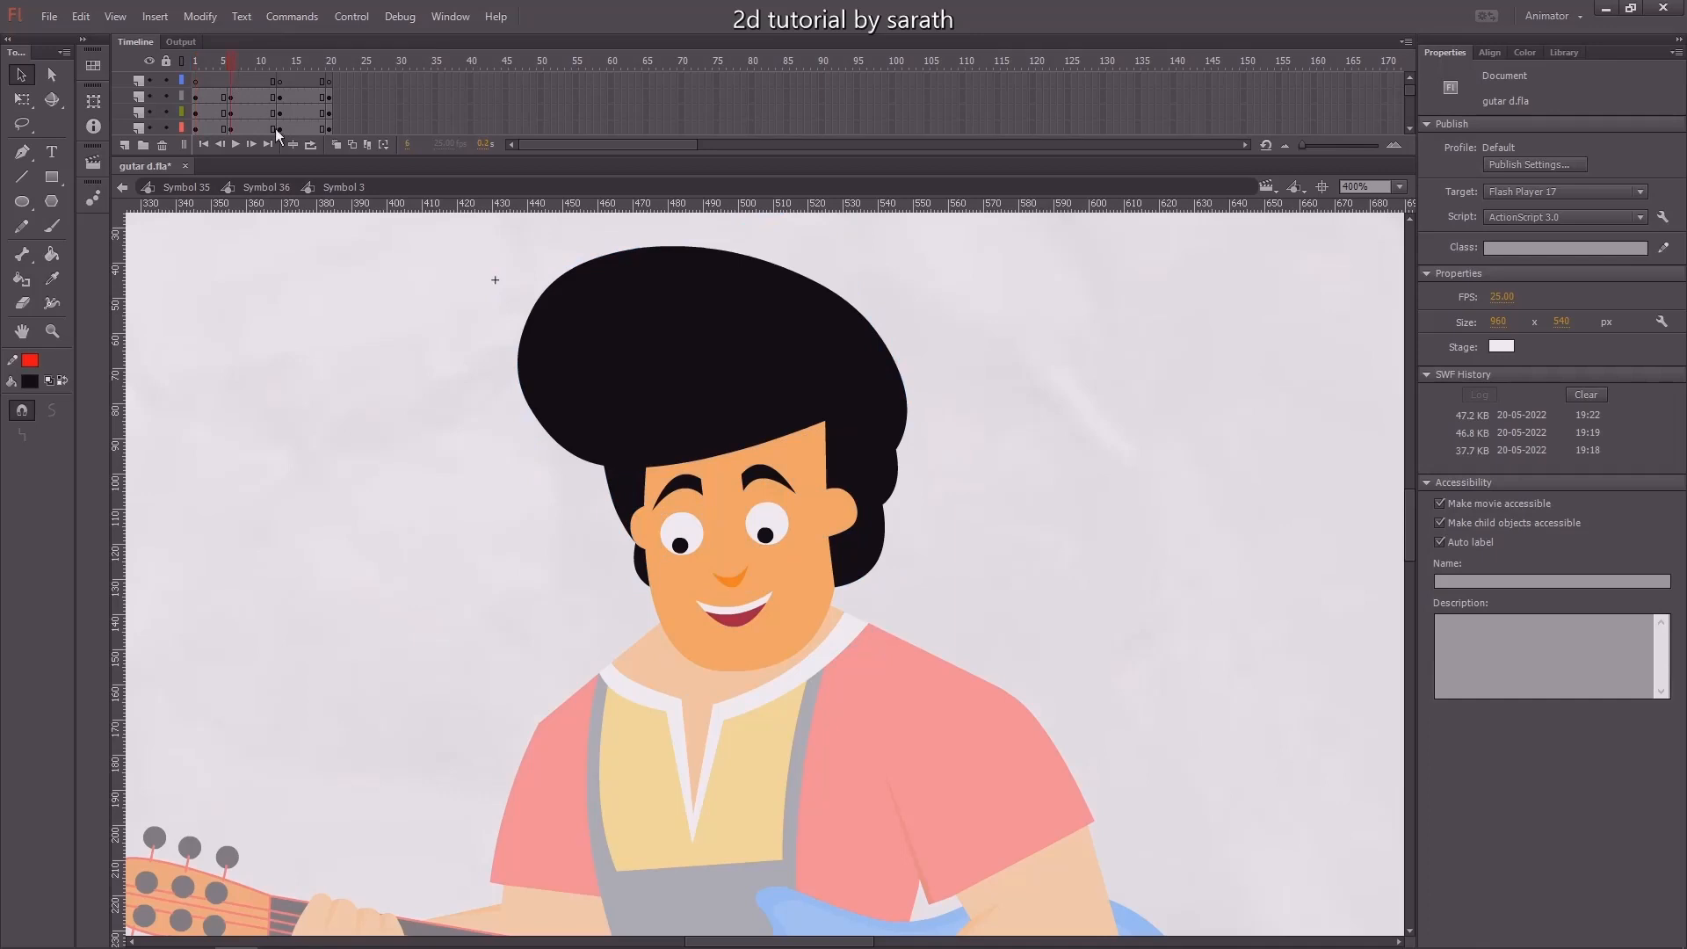
# At frame 6, select the eyes, eyebrows, mouth and nose together and nudge them slightly right across the face
pyautogui.click(753, 528)
pyautogui.keyDown('shift'); pyautogui.click(694, 527); pyautogui.keyUp('shift')
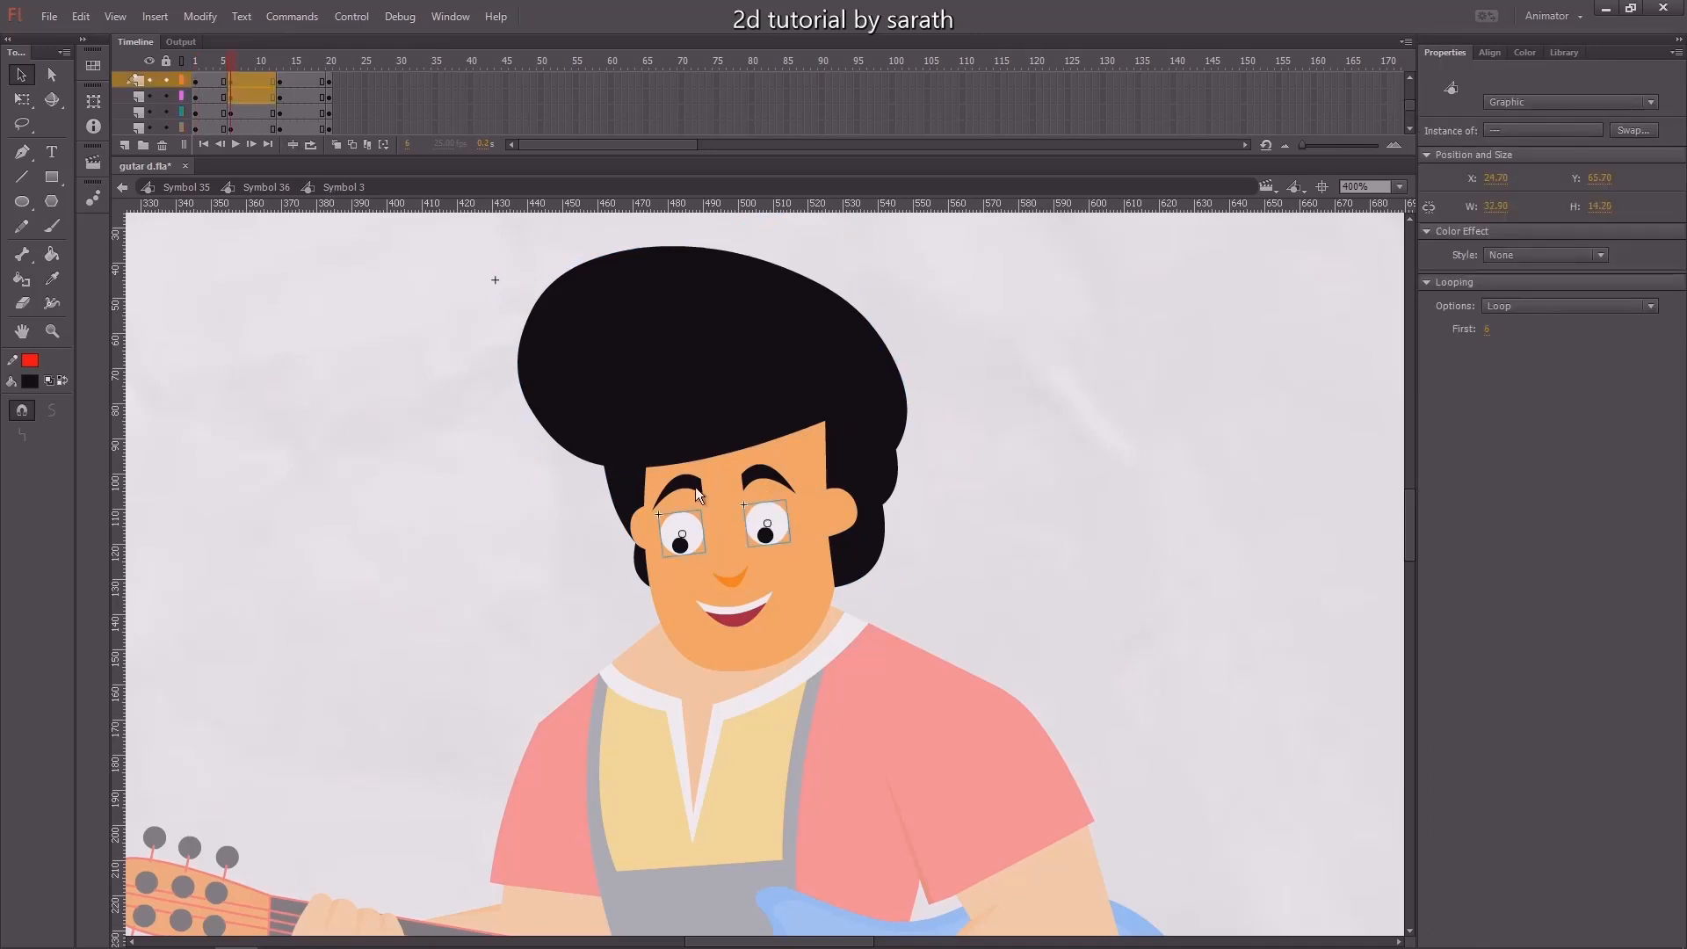
pyautogui.keyDown('shift'); pyautogui.click(696, 492); pyautogui.keyUp('shift')
pyautogui.keyDown('shift'); pyautogui.click(749, 608); pyautogui.keyUp('shift')
pyautogui.keyDown('shift'); pyautogui.click(736, 576); pyautogui.keyUp('shift')
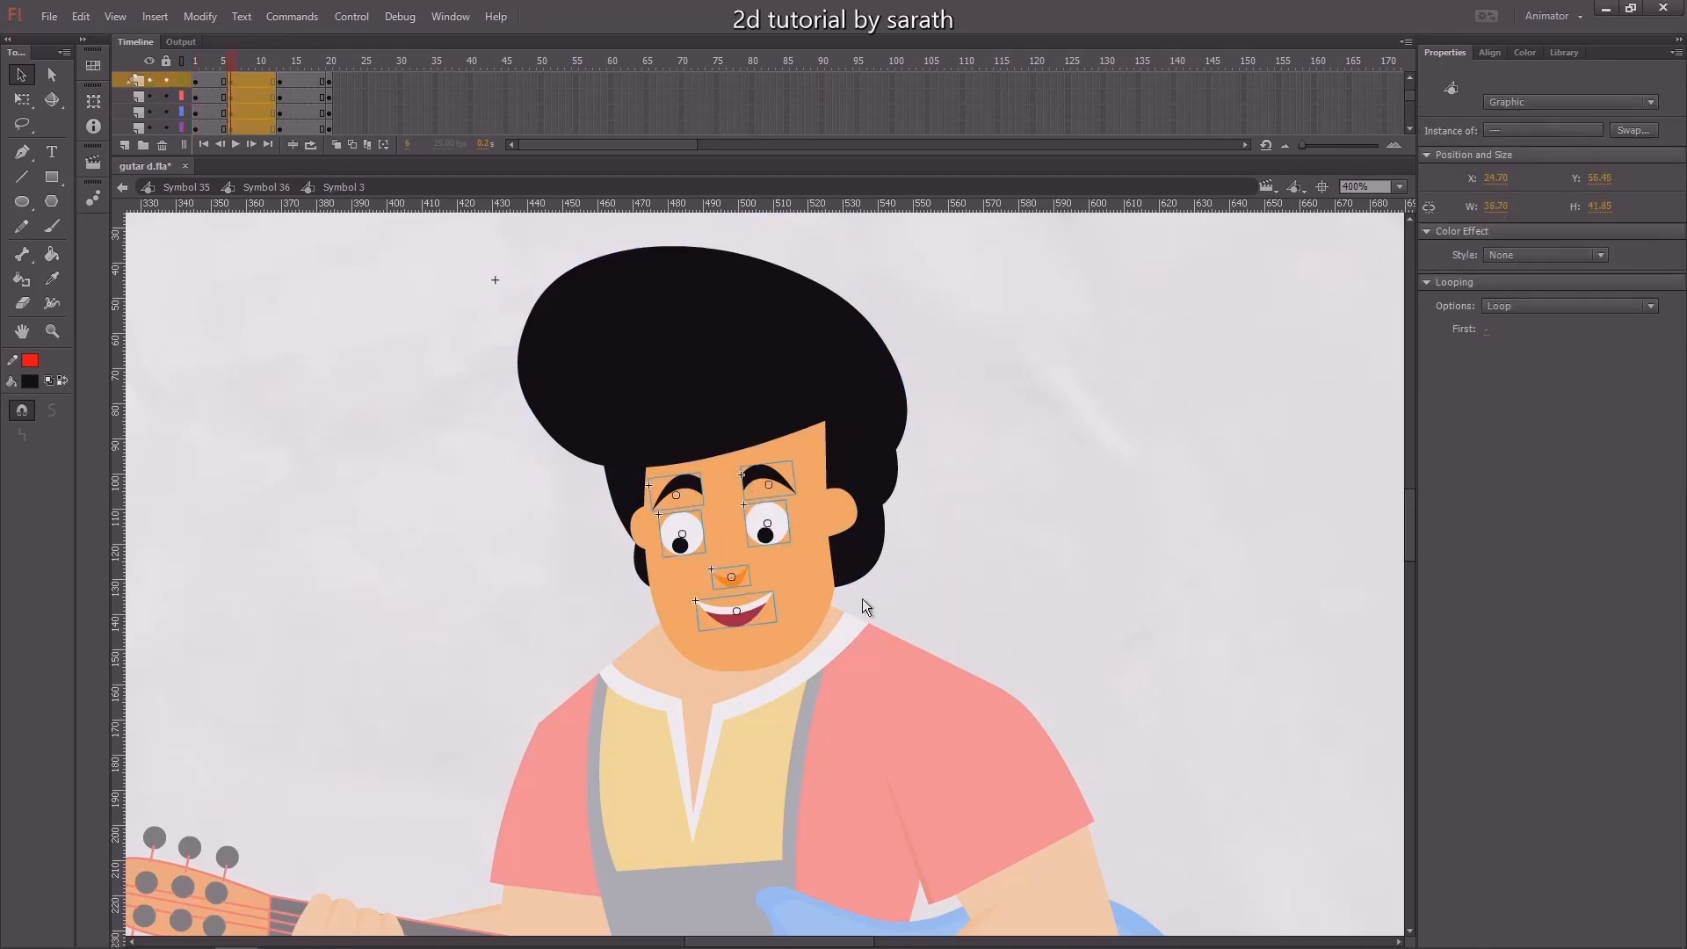
pyautogui.hotkey('ctrl', '=')
pyautogui.press('Right')
pyautogui.press('Right')
pyautogui.press('Right')
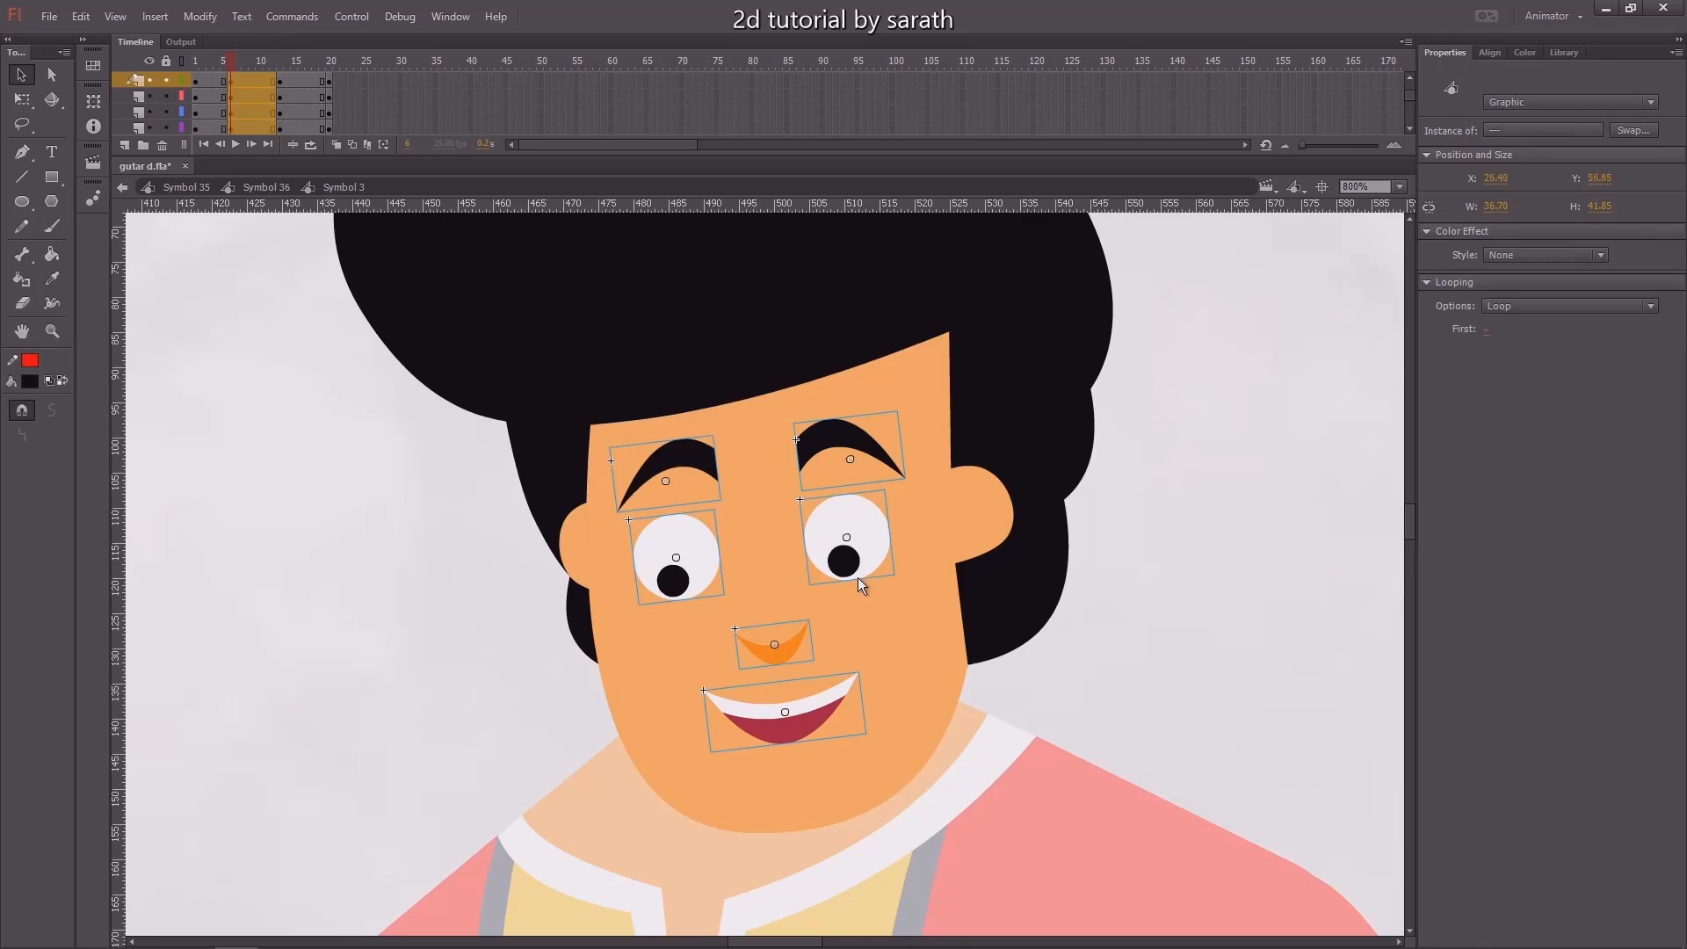
# Nudge both ears slightly left at frame 6, opposite to the facial features
pyautogui.click(975, 518)
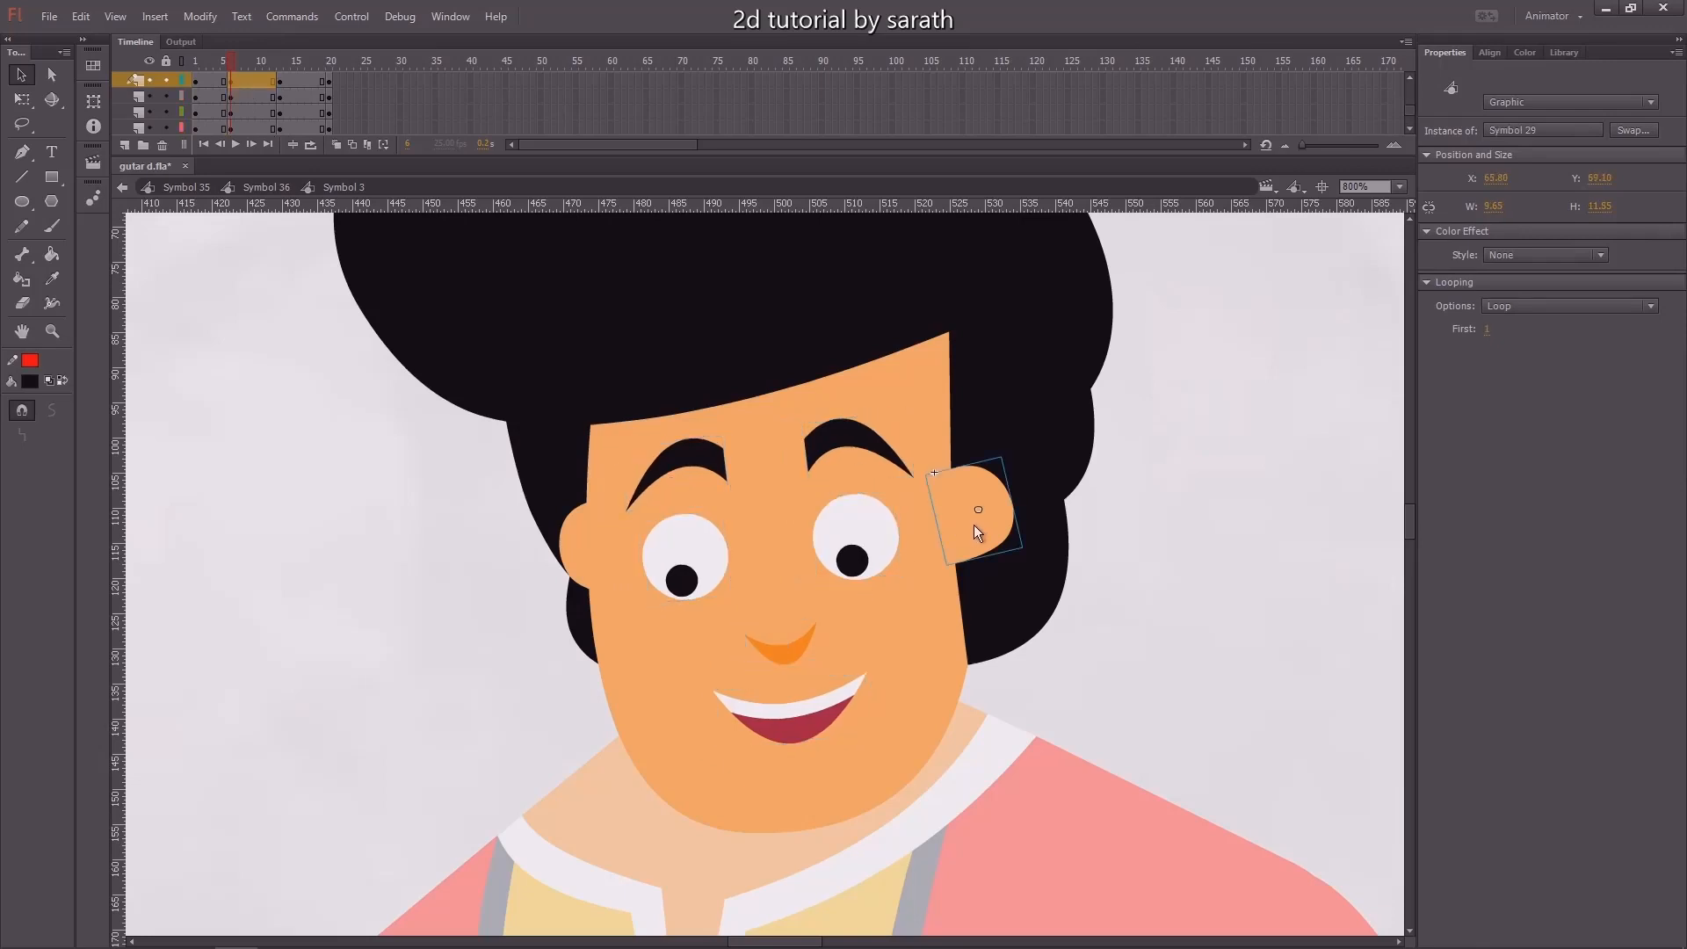
pyautogui.click(577, 556)
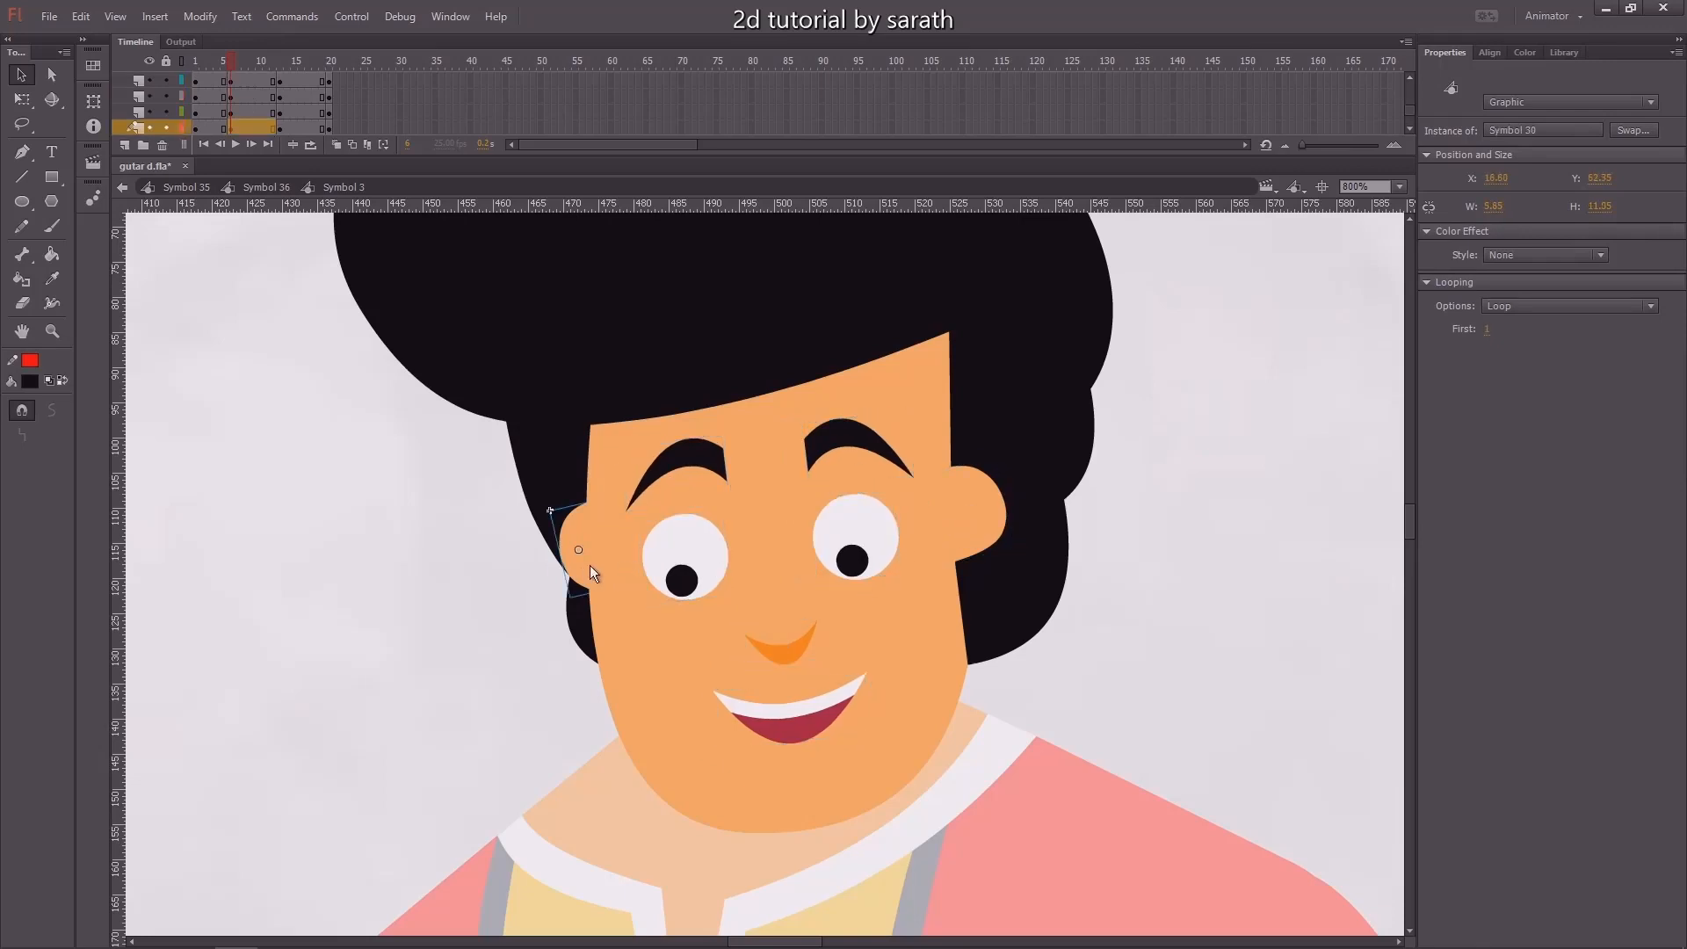
pyautogui.press('Left')
pyautogui.click(453, 617)
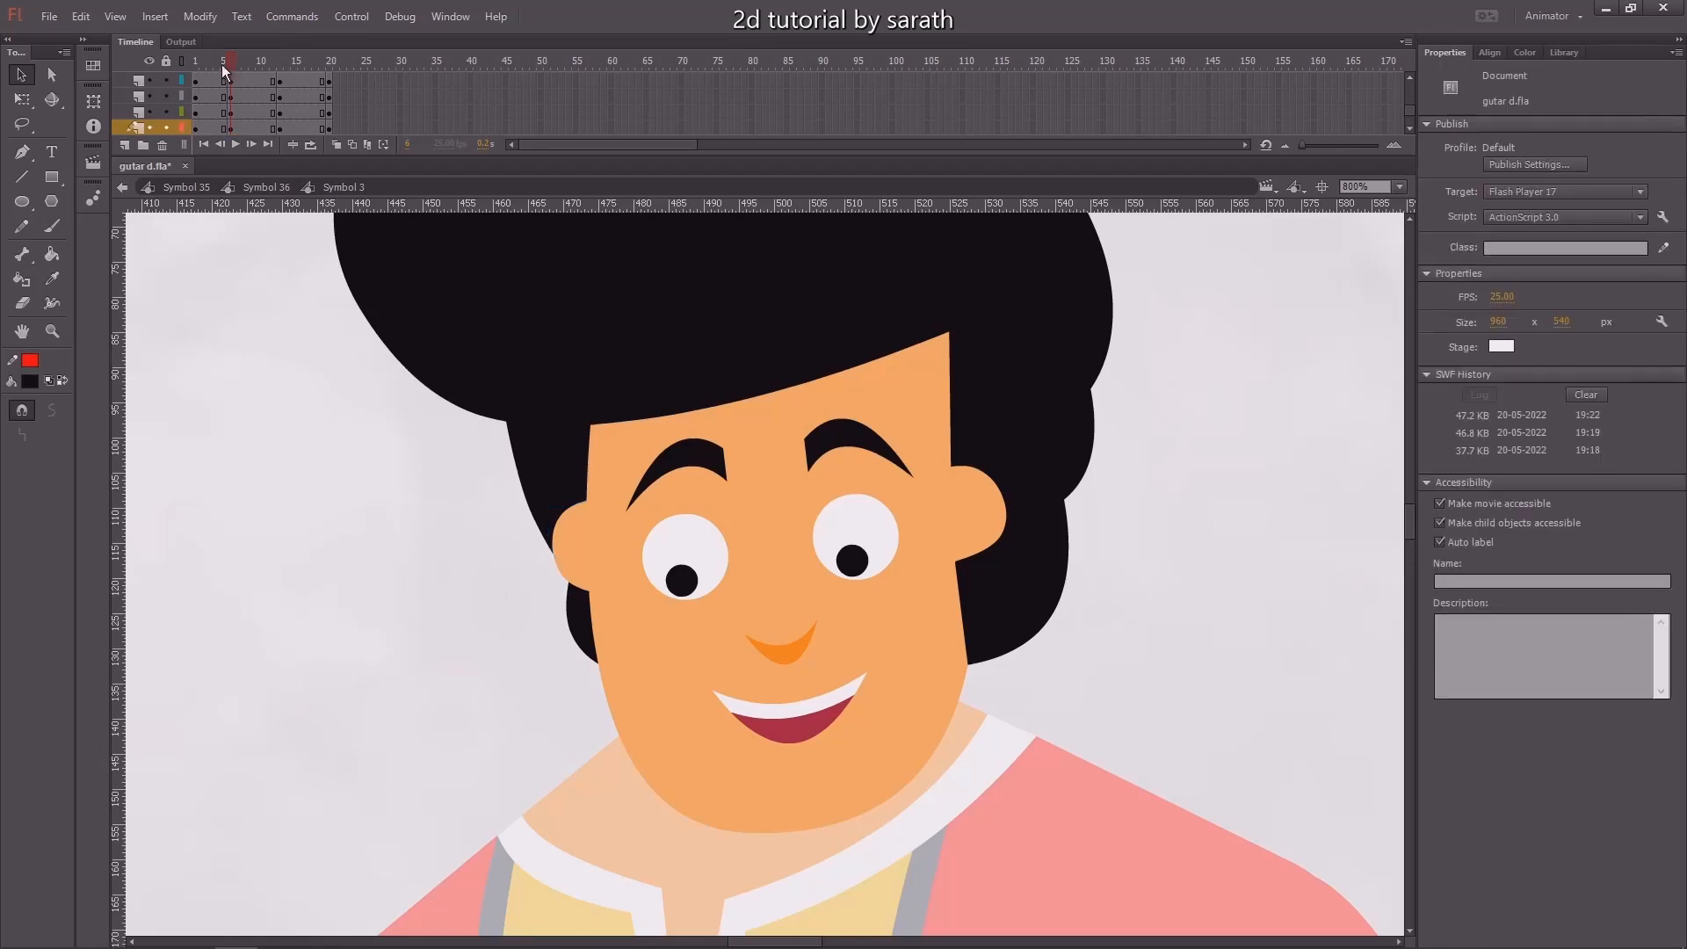
# Narrow the front hair at frame 6 by pulling its left edge slightly inward
pyautogui.moveTo(222, 65); pyautogui.dragTo(233, 75)
pyautogui.scroll(3, 439, 518)
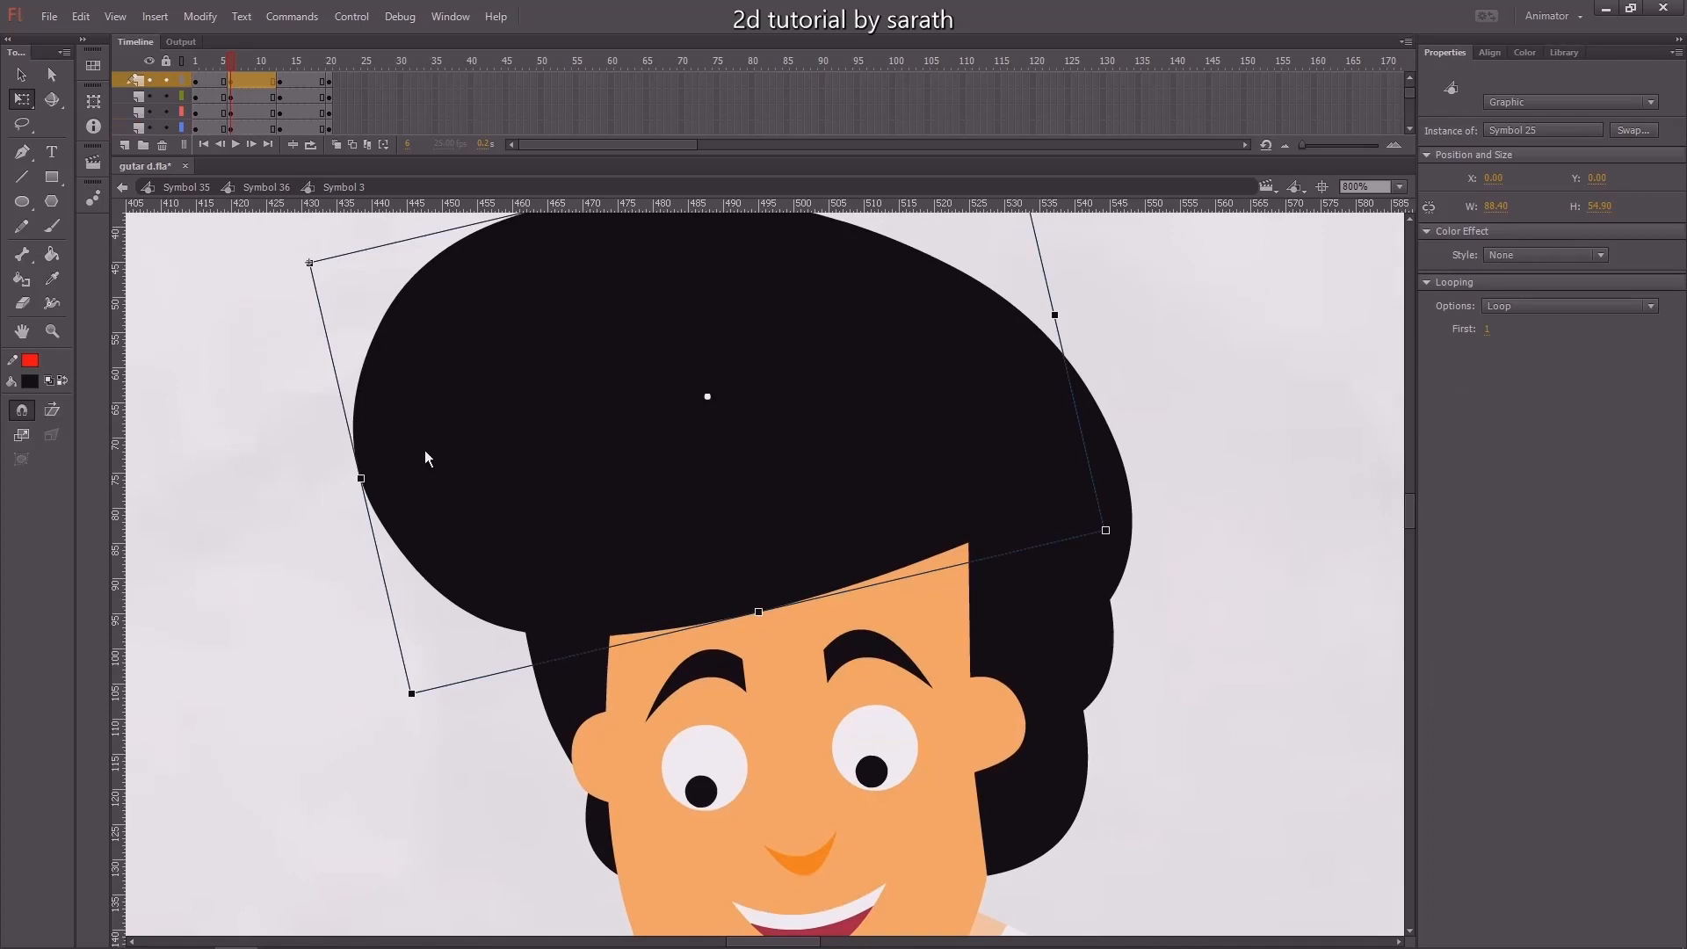
pyautogui.moveTo(361, 481); pyautogui.dragTo(386, 484)
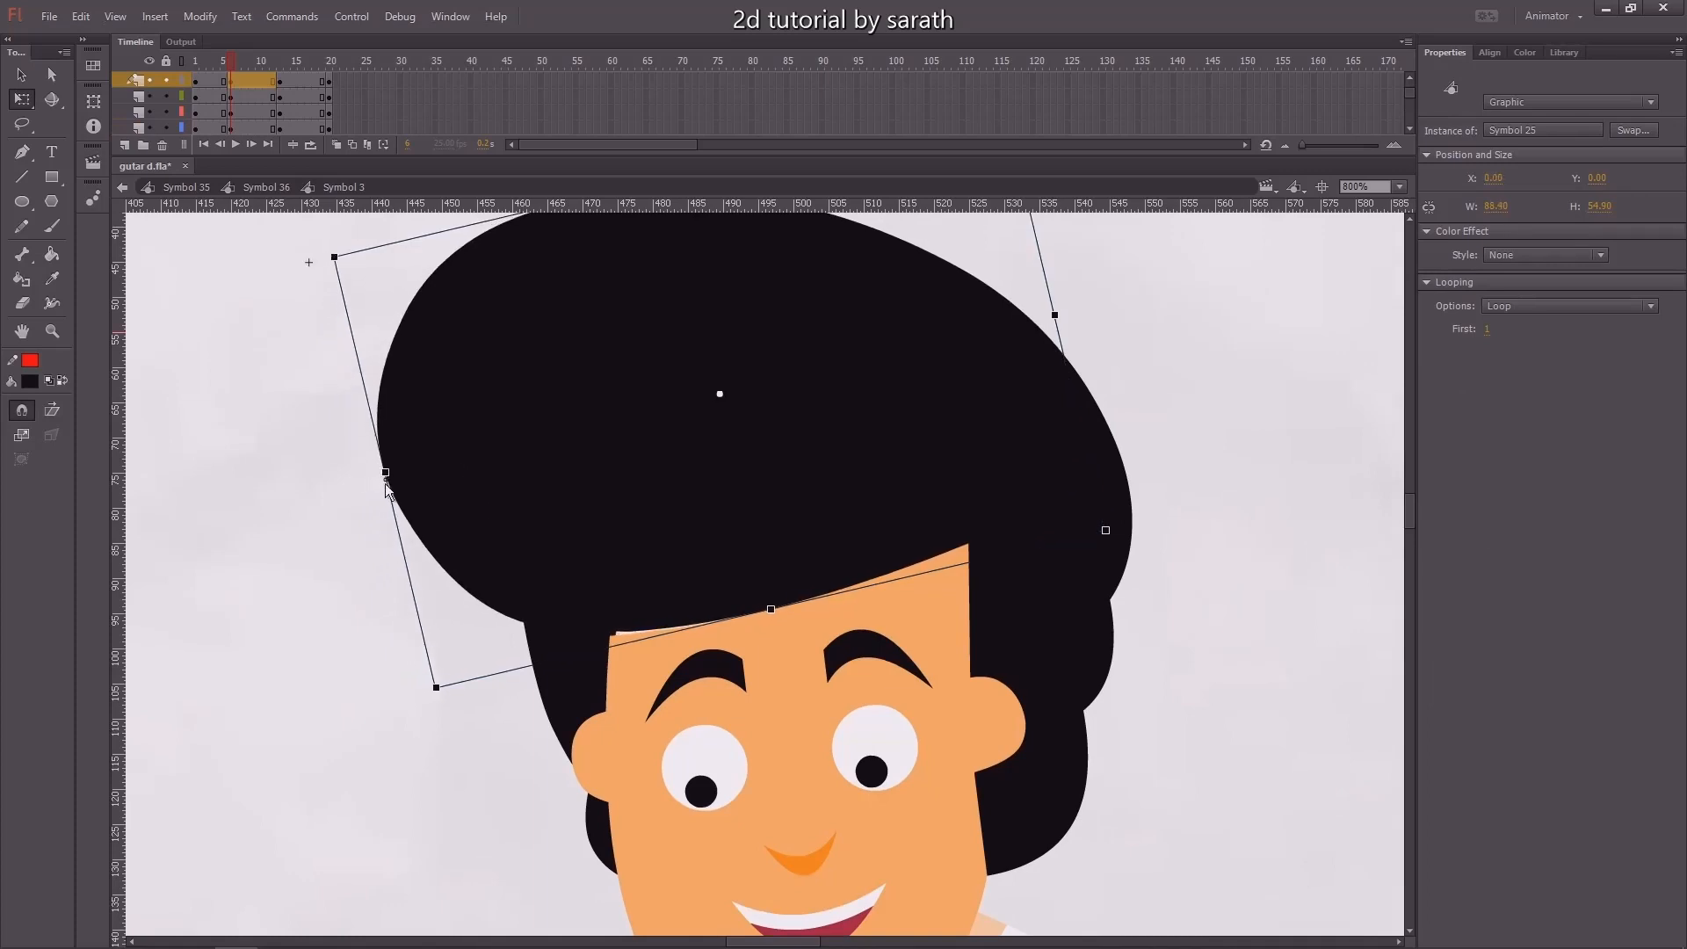
pyautogui.click(354, 542)
pyautogui.scroll(-3, 362, 532)
pyautogui.press('v')
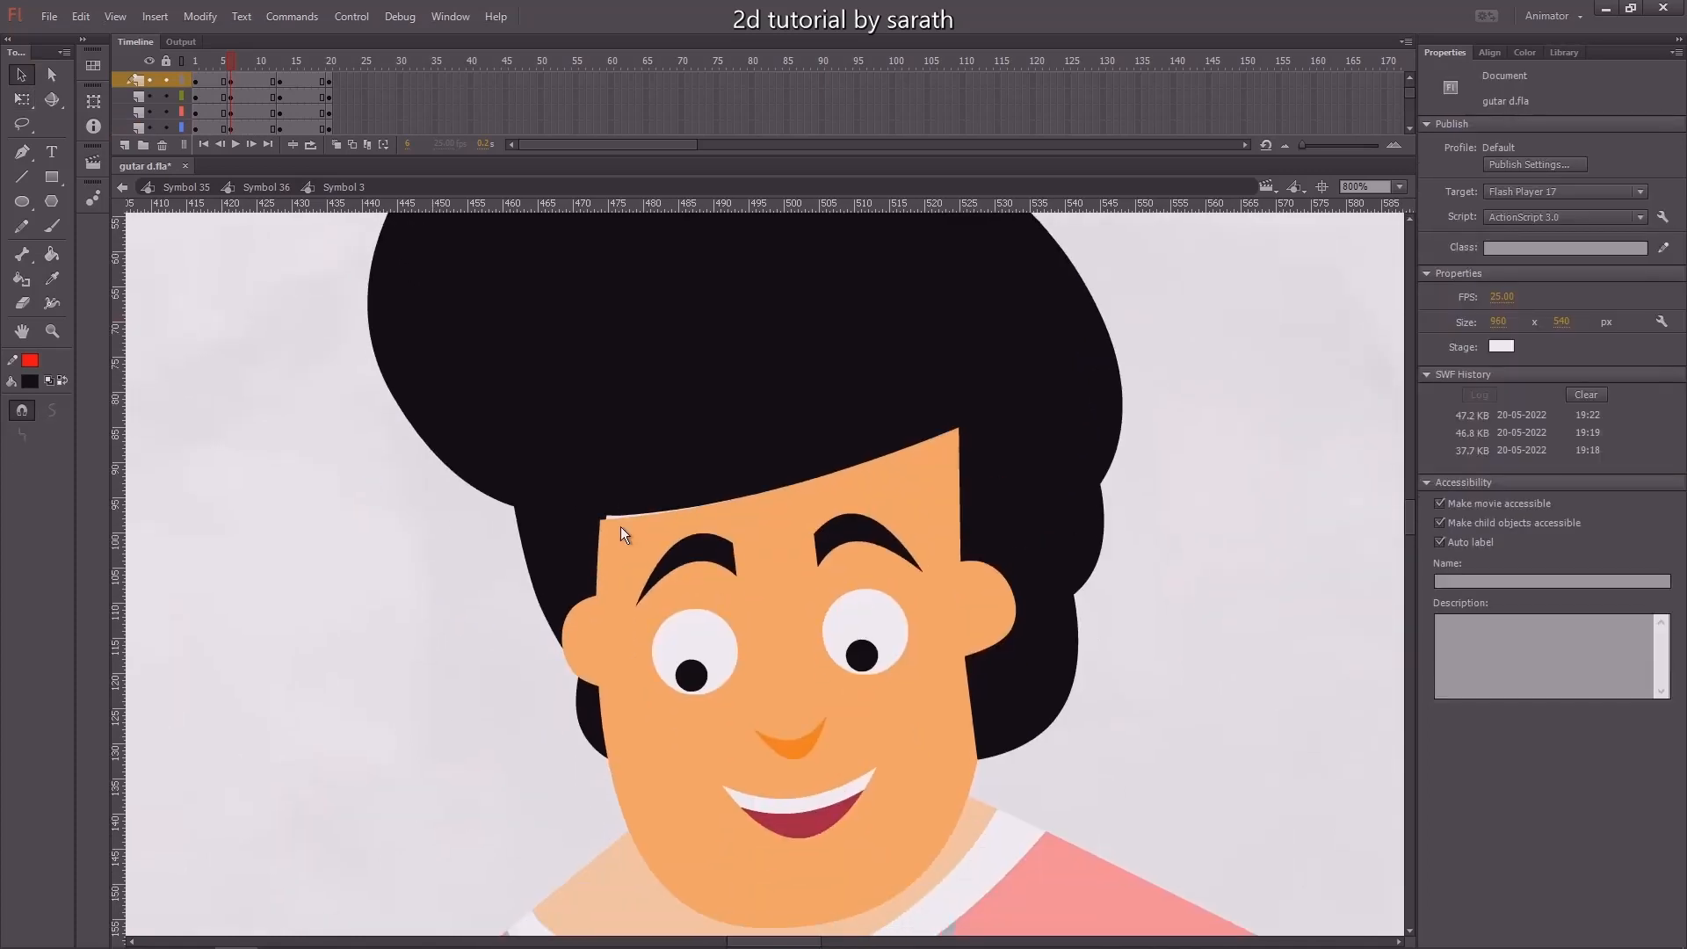
# Open the face shape's symbol, extend its forehead edge upward to fill the gap below the hair, and return to the head
pyautogui.click(606, 528)
pyautogui.doubleClick(608, 528)
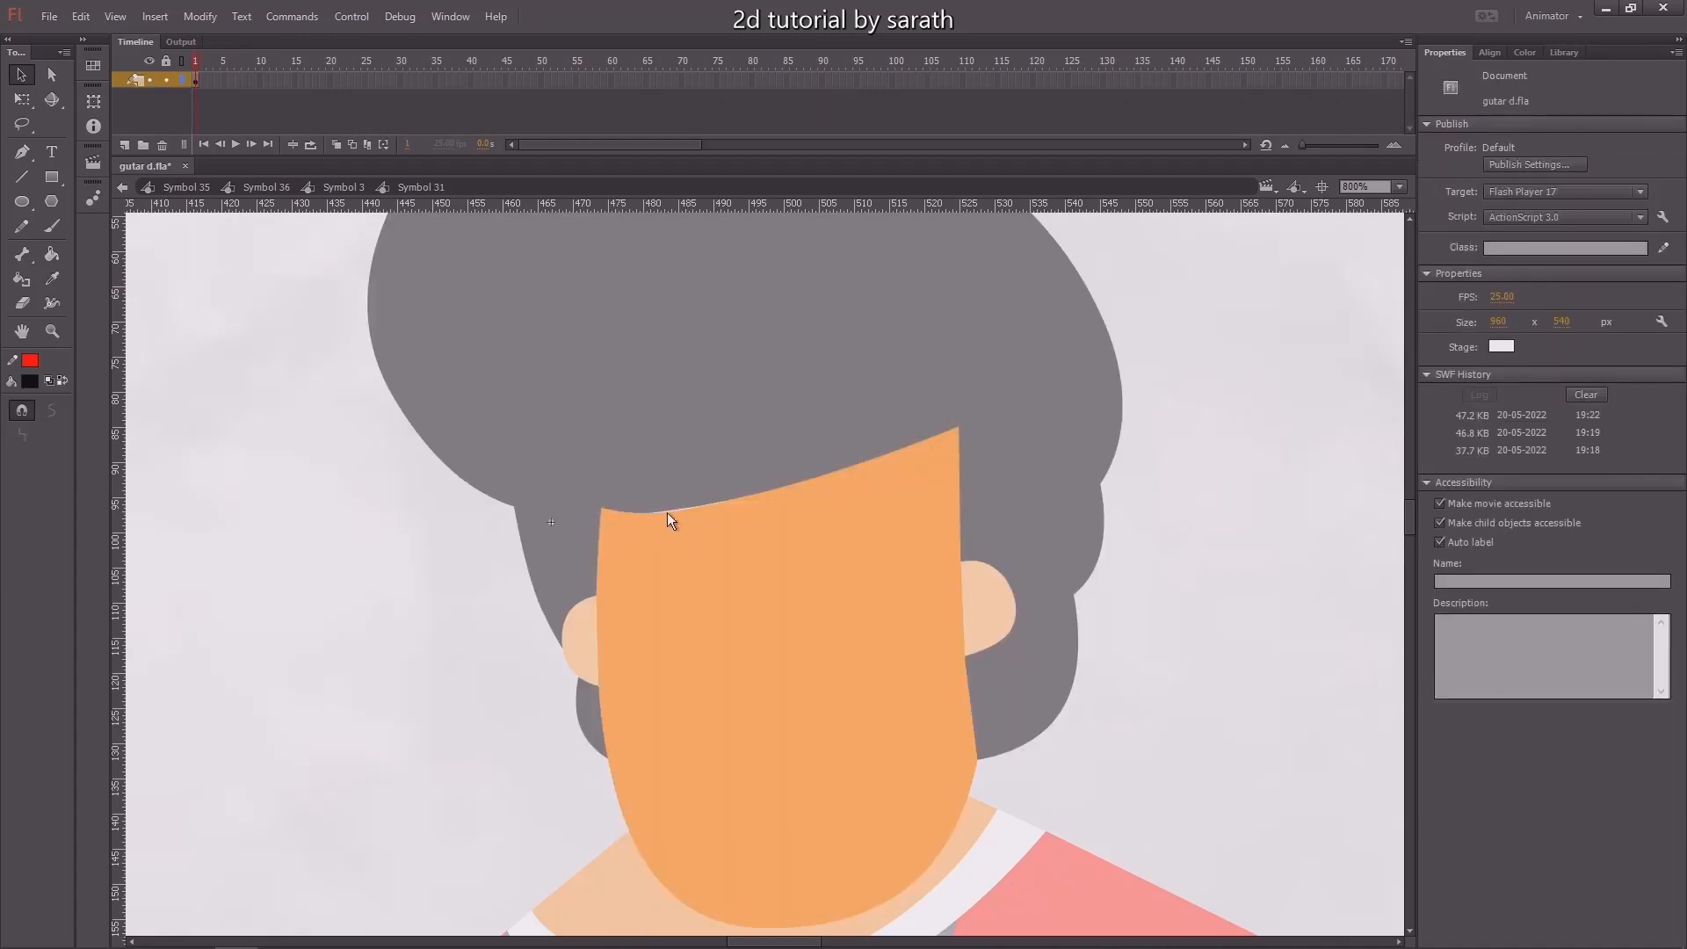
pyautogui.doubleClick(483, 628)
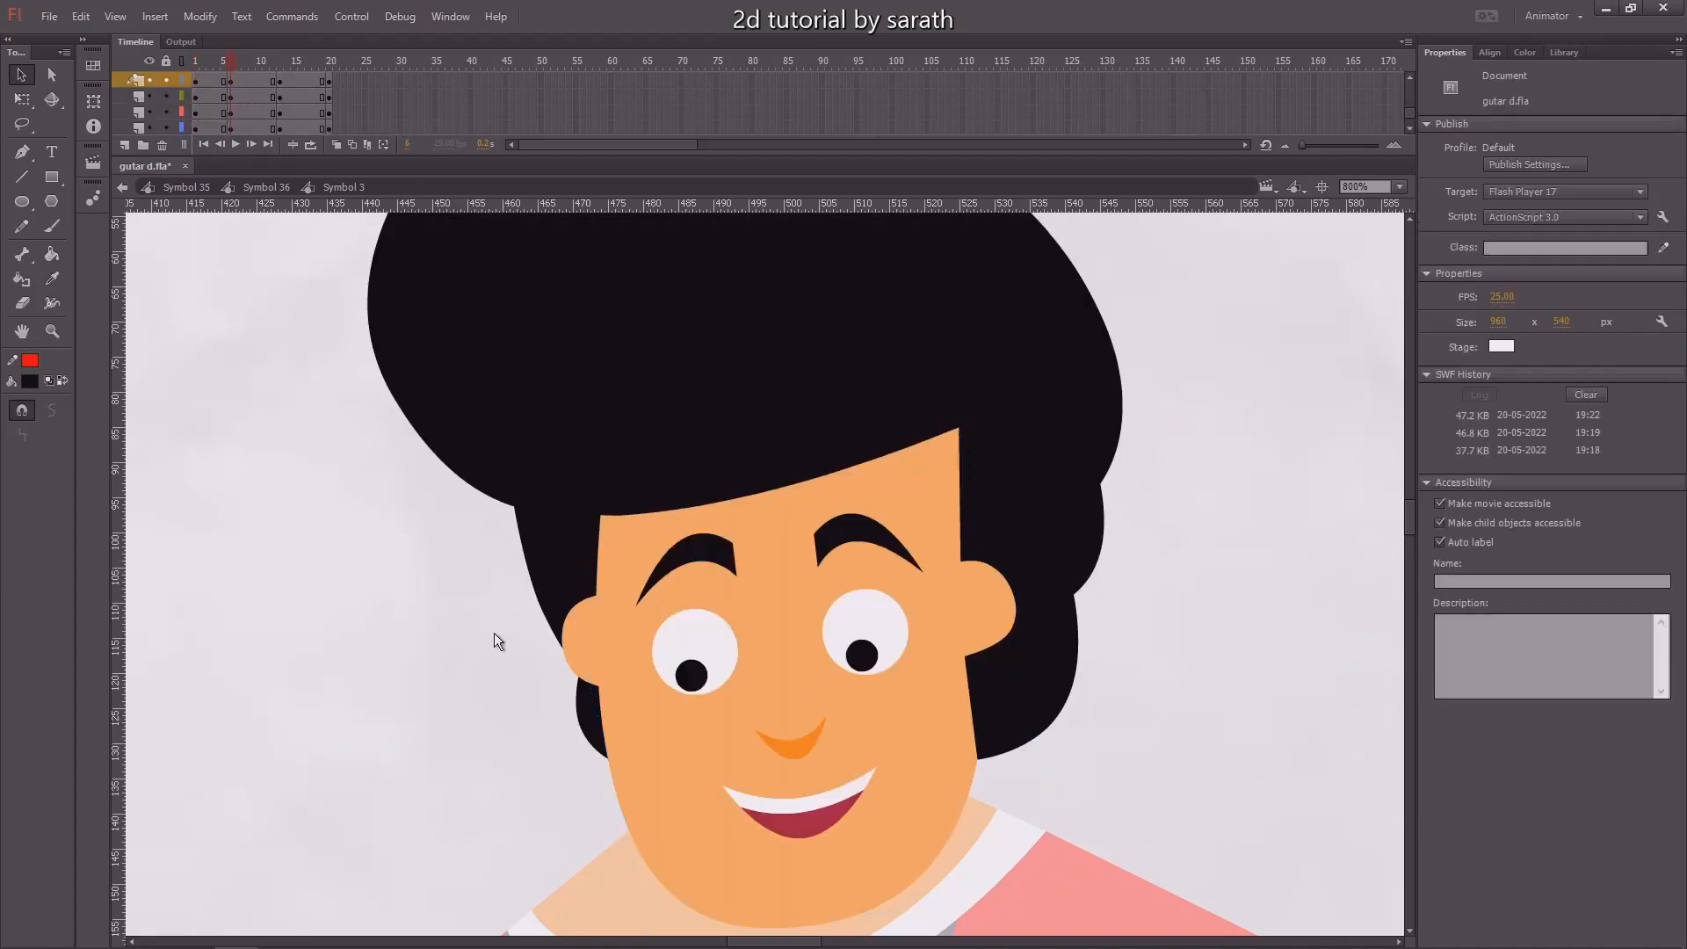
# Nudge the back hair on the right side of the head slightly left at the frame 6 keyframe
pyautogui.moveTo(232, 66)
pyautogui.mouseDown()
pyautogui.moveTo(214, 67)
pyautogui.moveTo(238, 68)
pyautogui.mouseUp()
pyautogui.click(1088, 561)
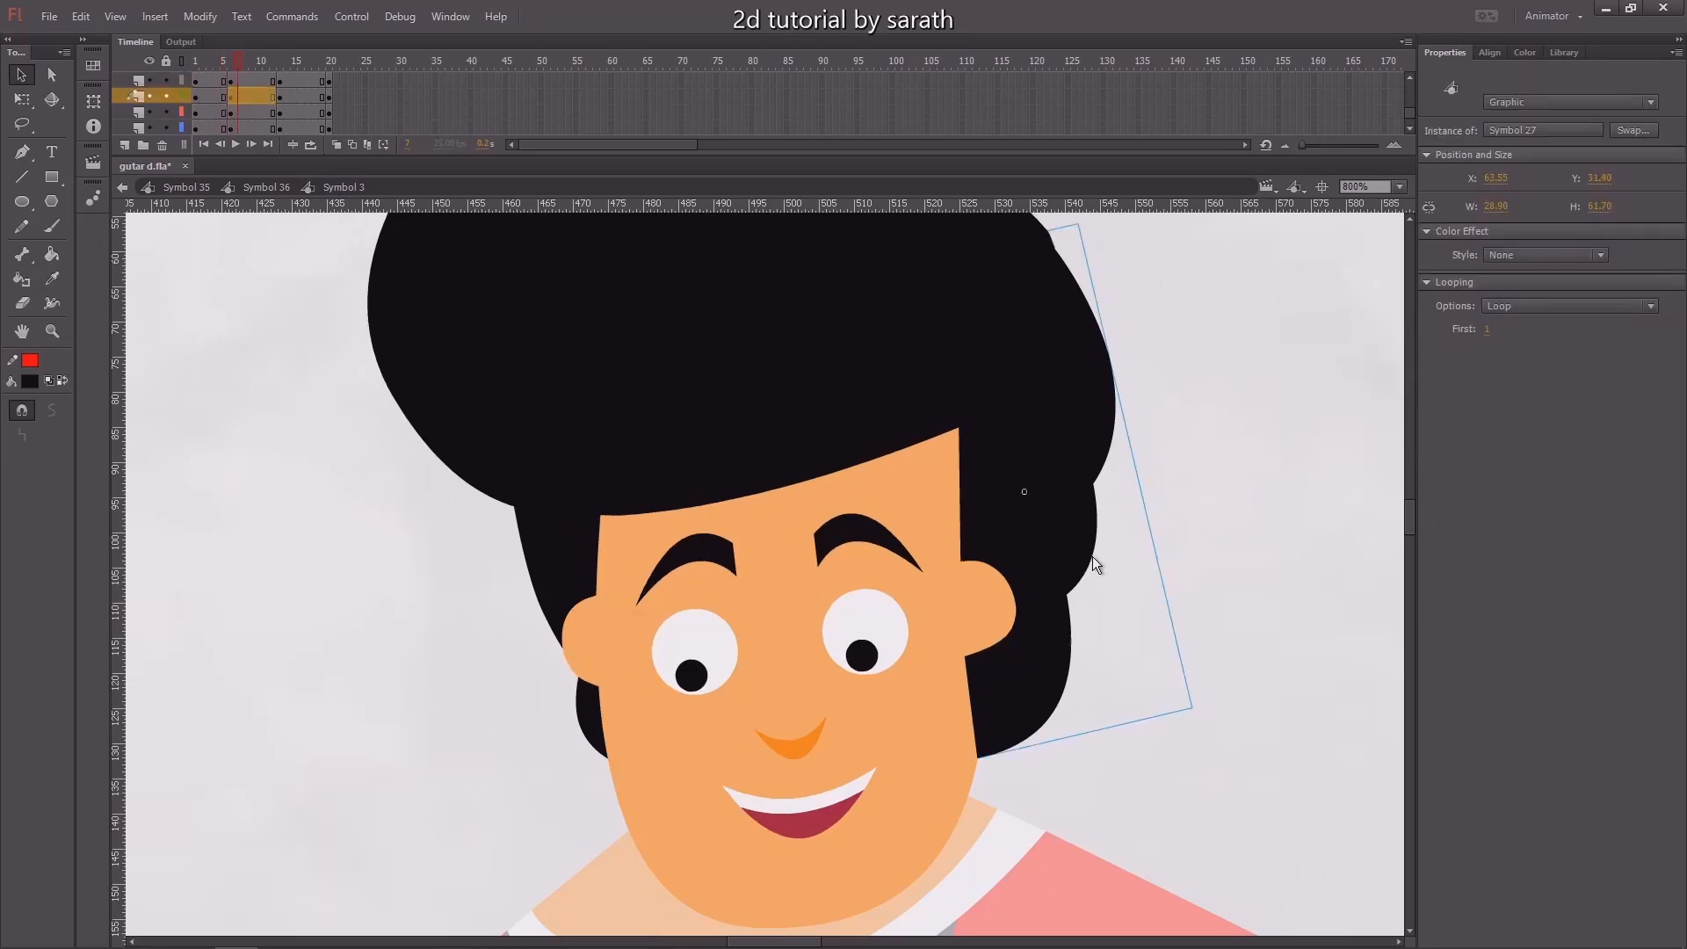
pyautogui.moveTo(1200, 430); pyautogui.dragTo(1204, 498)
pyautogui.click(1009, 314)
pyautogui.press('q')
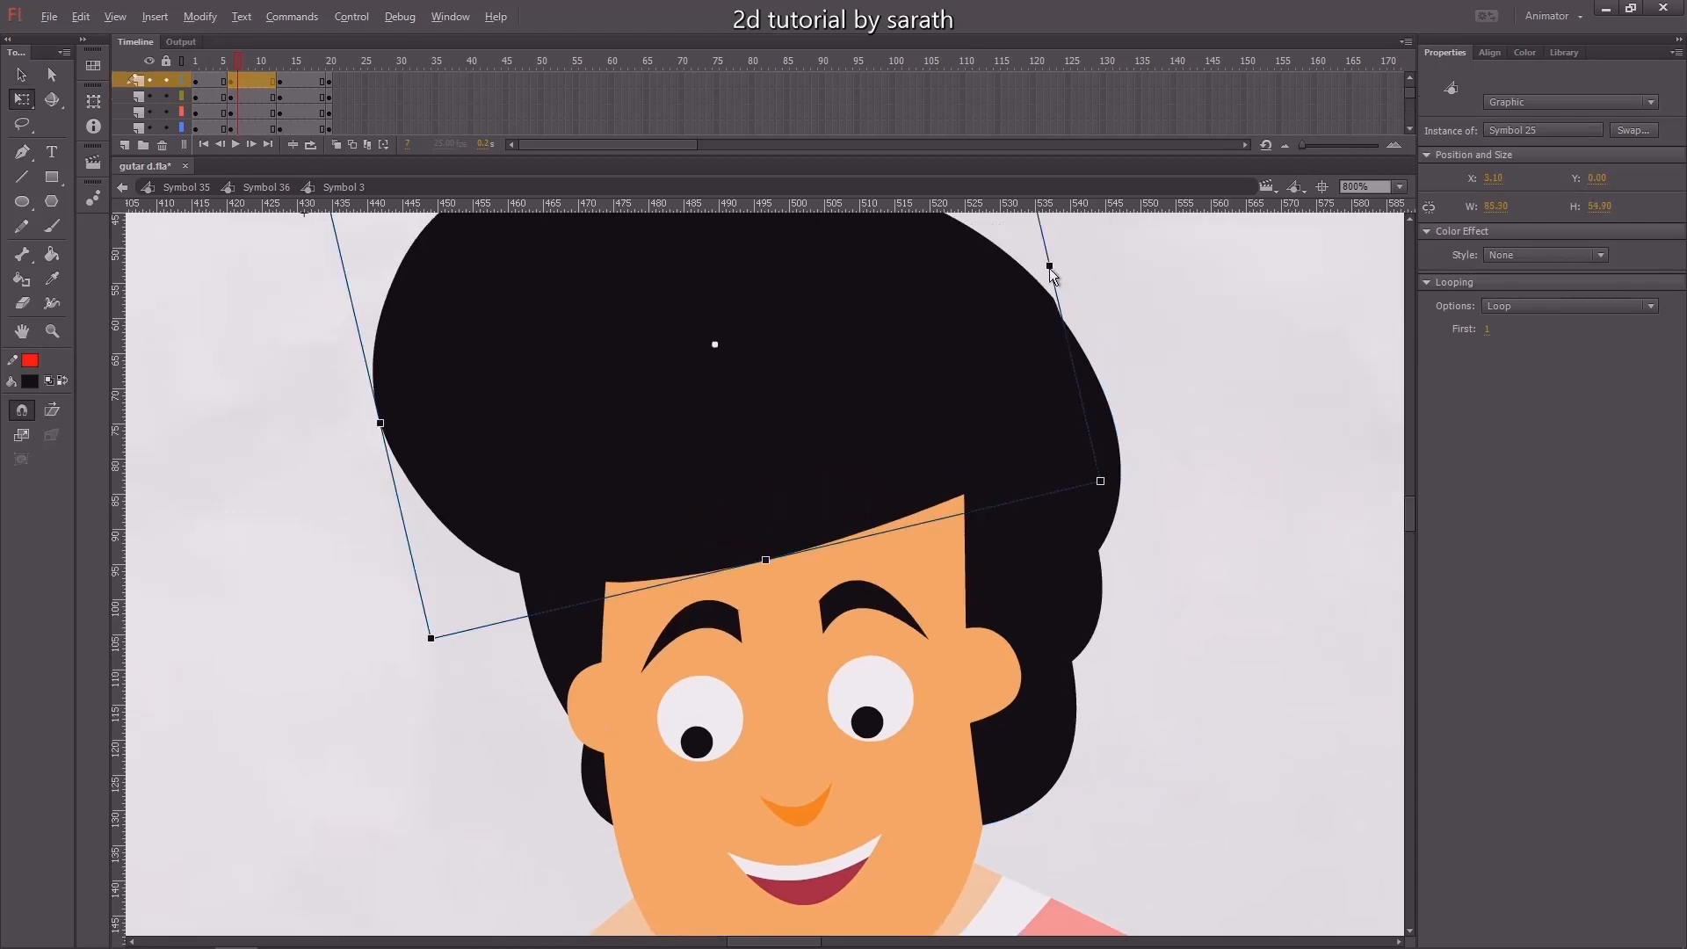
pyautogui.click(1138, 356)
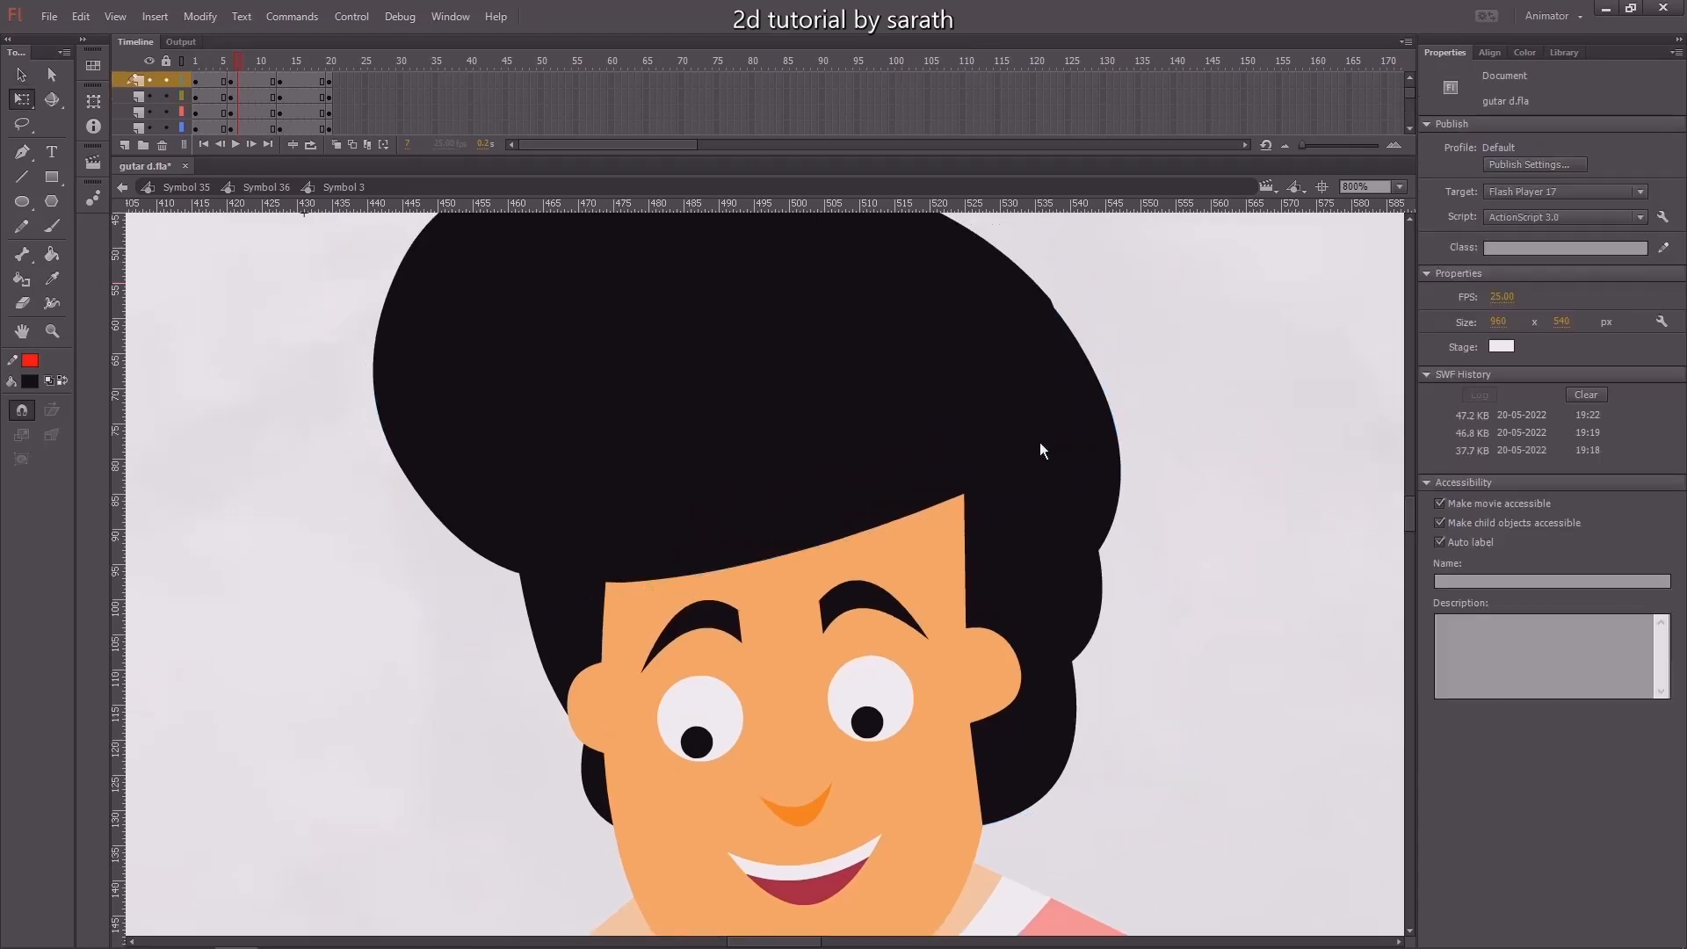
# Shift the side hair behind the left ear slightly left and skew its lower end back toward the cheek
pyautogui.click(574, 631)
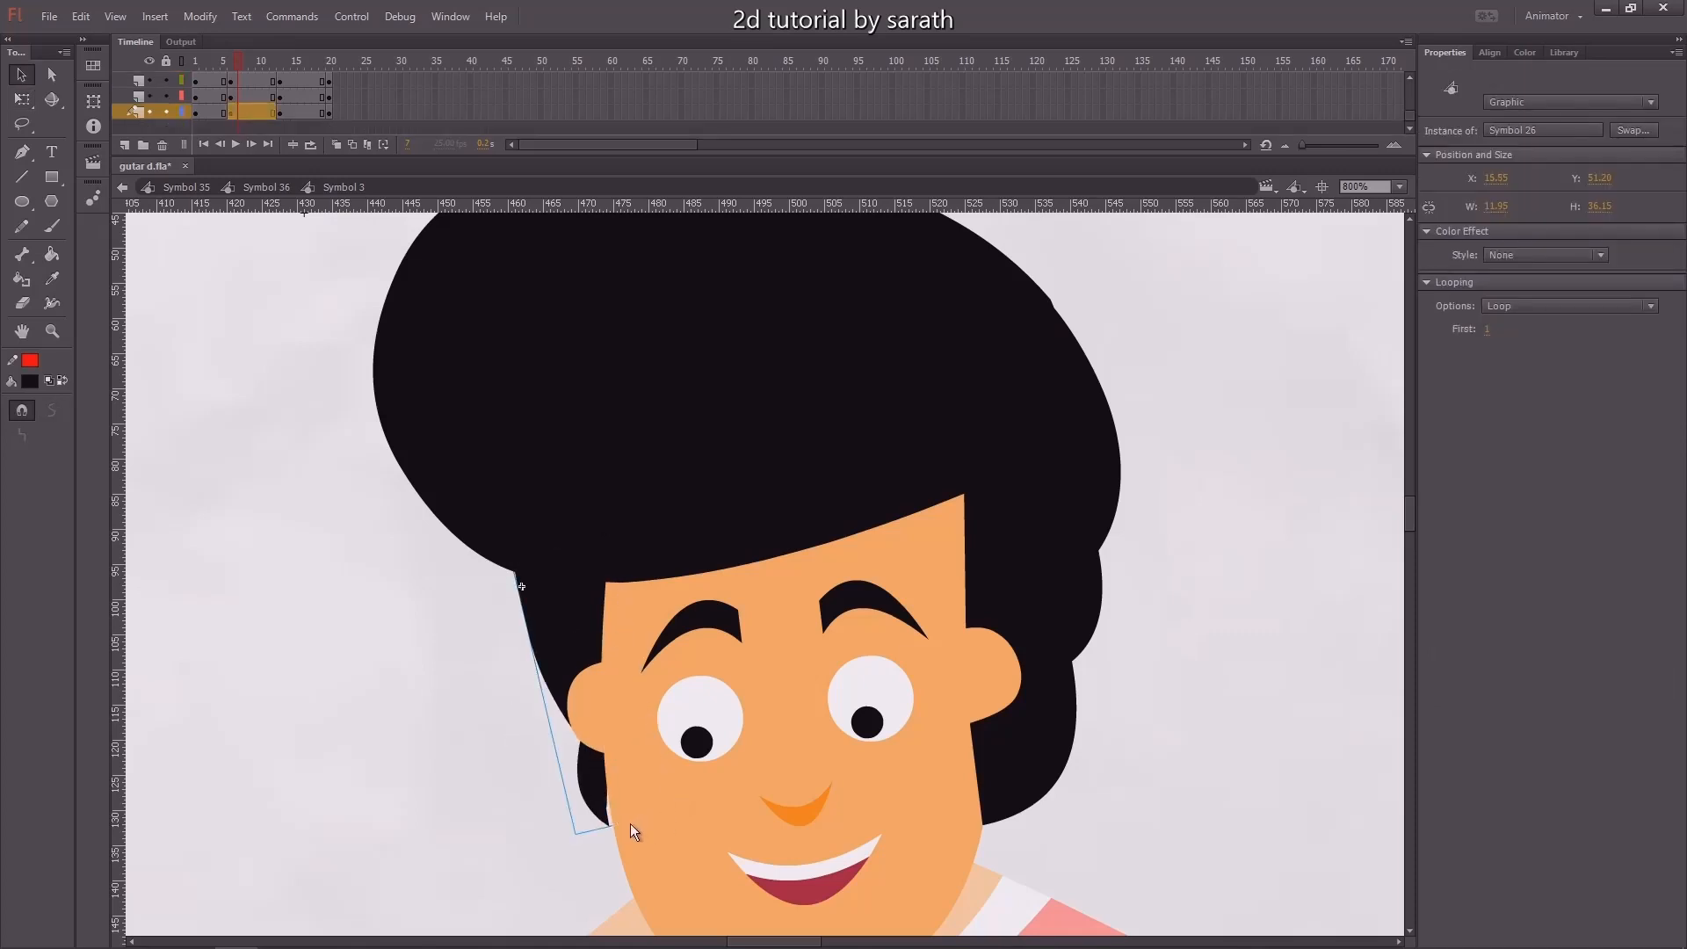
pyautogui.moveTo(638, 821); pyautogui.dragTo(642, 820)
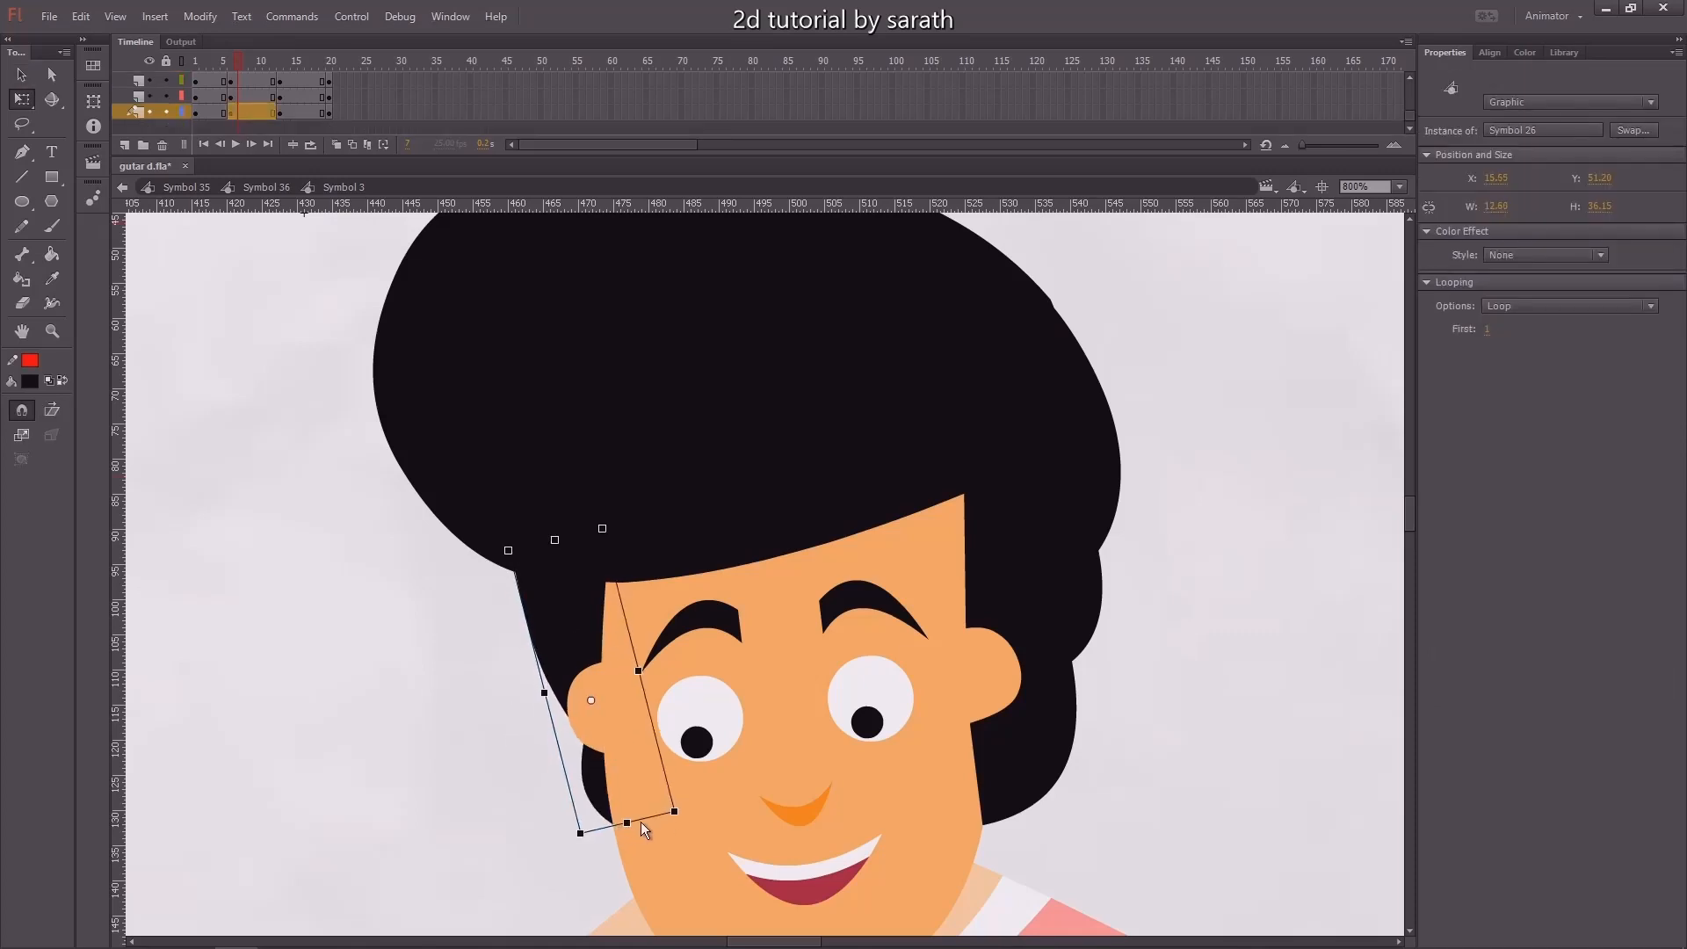
pyautogui.click(552, 839)
pyautogui.moveTo(231, 66)
pyautogui.mouseDown()
pyautogui.moveTo(214, 70)
pyautogui.moveTo(232, 70)
pyautogui.mouseUp()
pyautogui.hotkey('ctrl', '-')
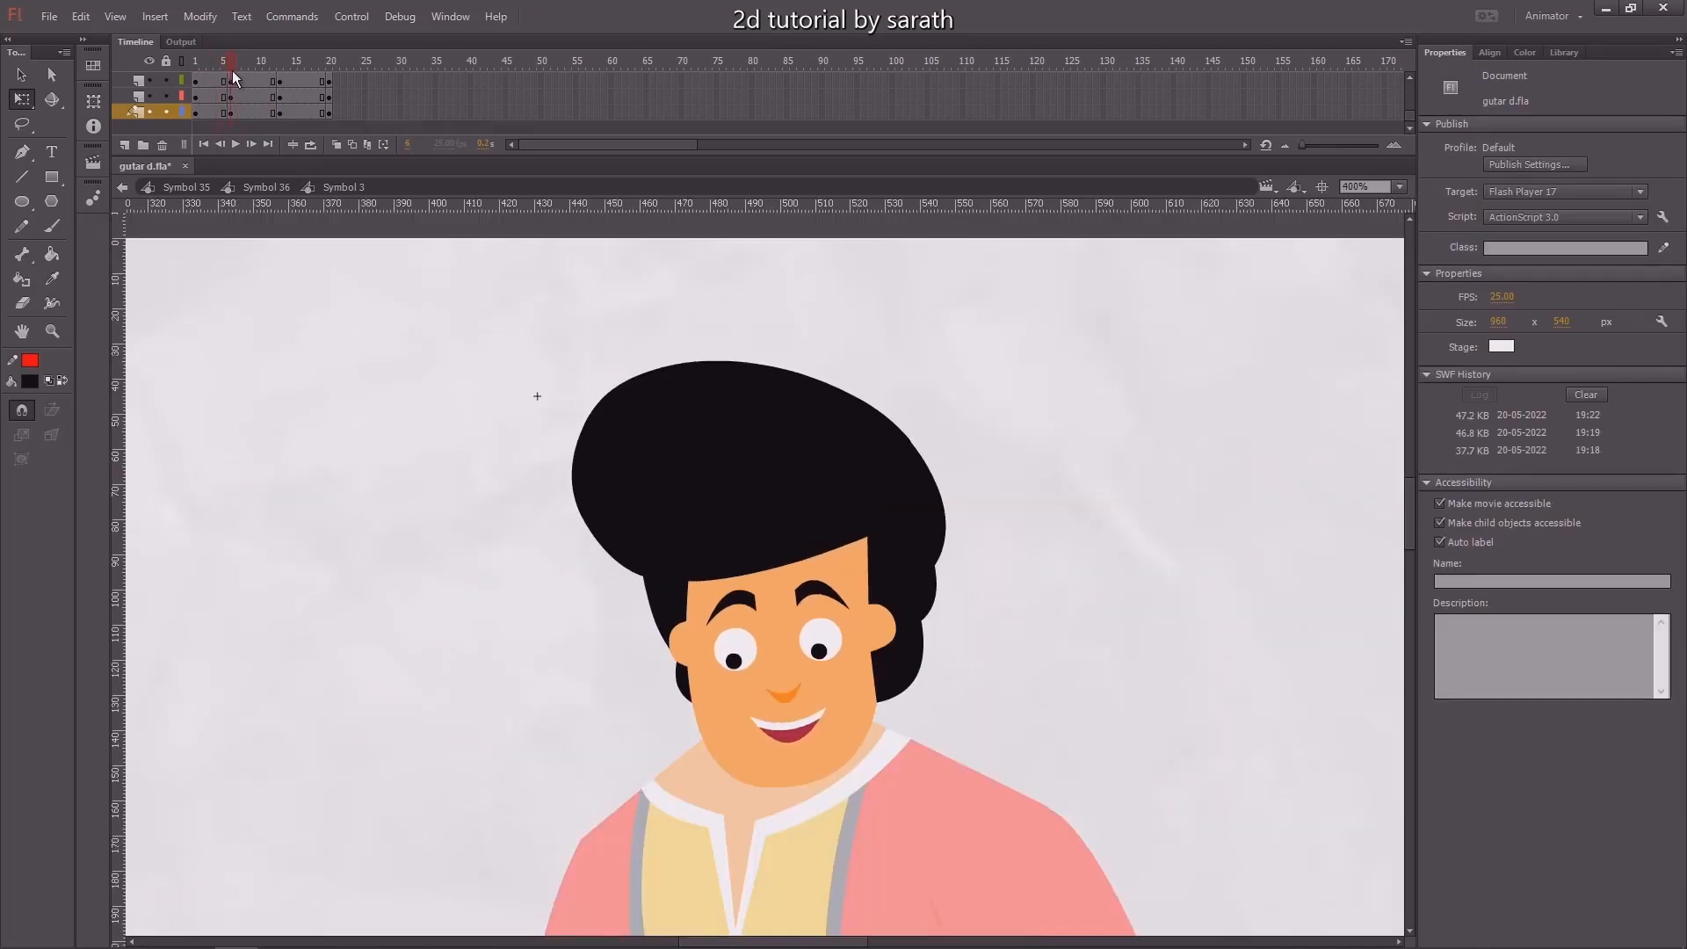
# Skew the lower part of the face shape slightly right at frame 6 and adjust the side hair's lower end to match
pyautogui.click(851, 736)
pyautogui.hotkey('ctrl', '=')
pyautogui.scroll(-1, 800, 667)
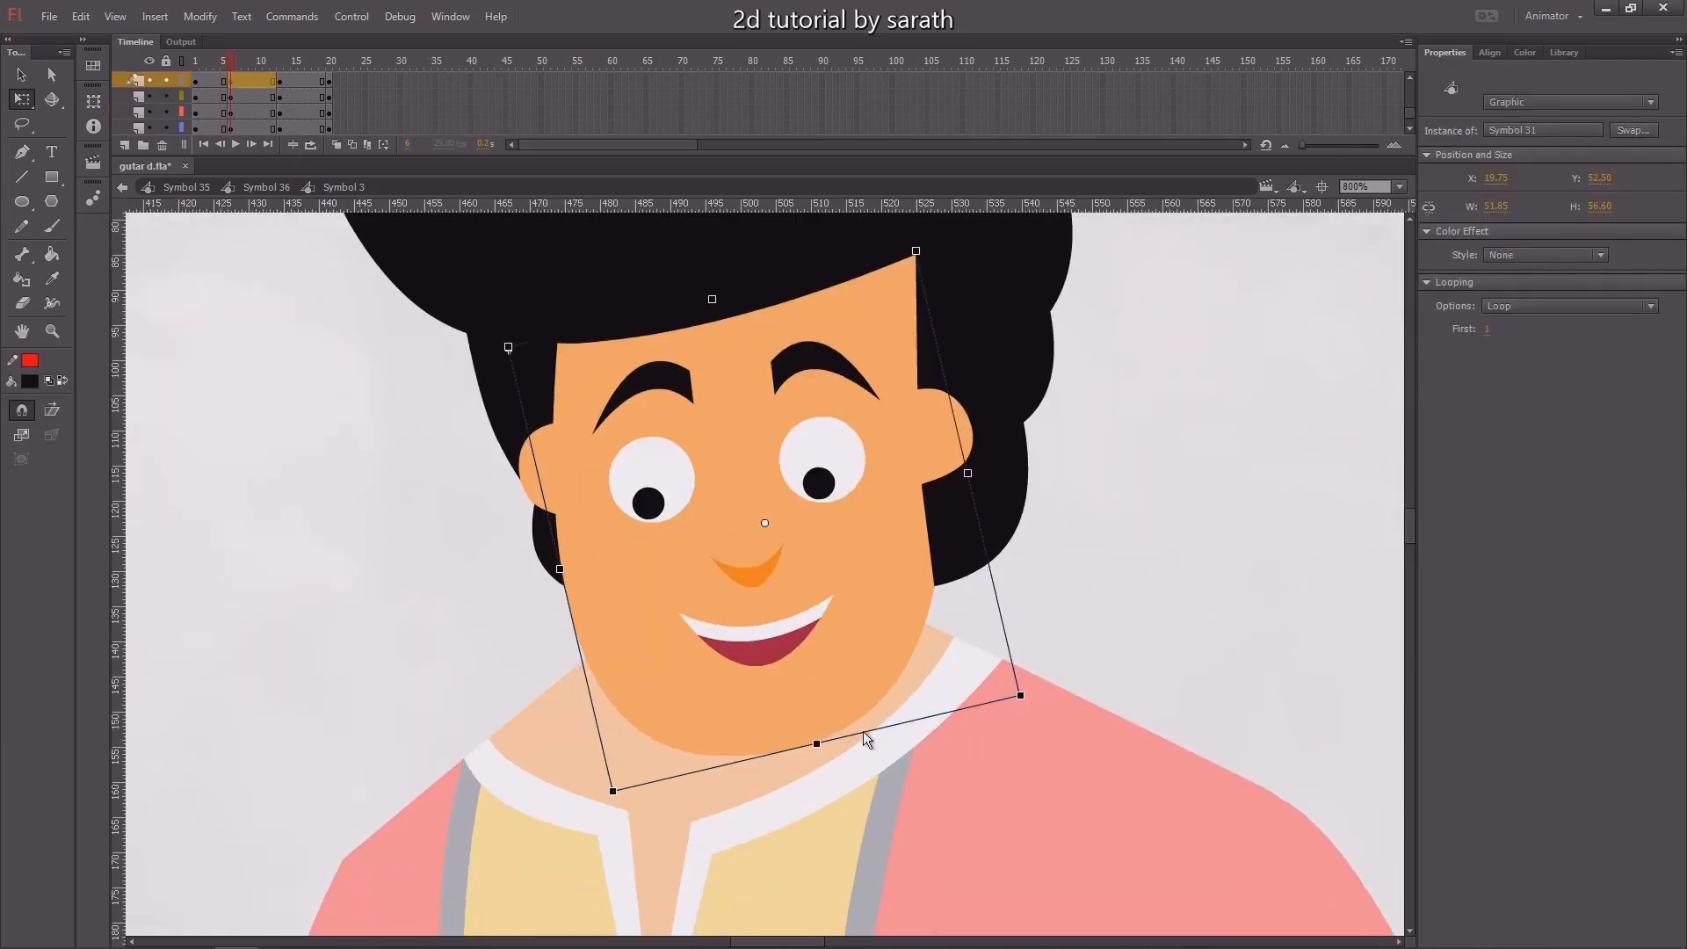
pyautogui.moveTo(862, 731); pyautogui.dragTo(868, 736)
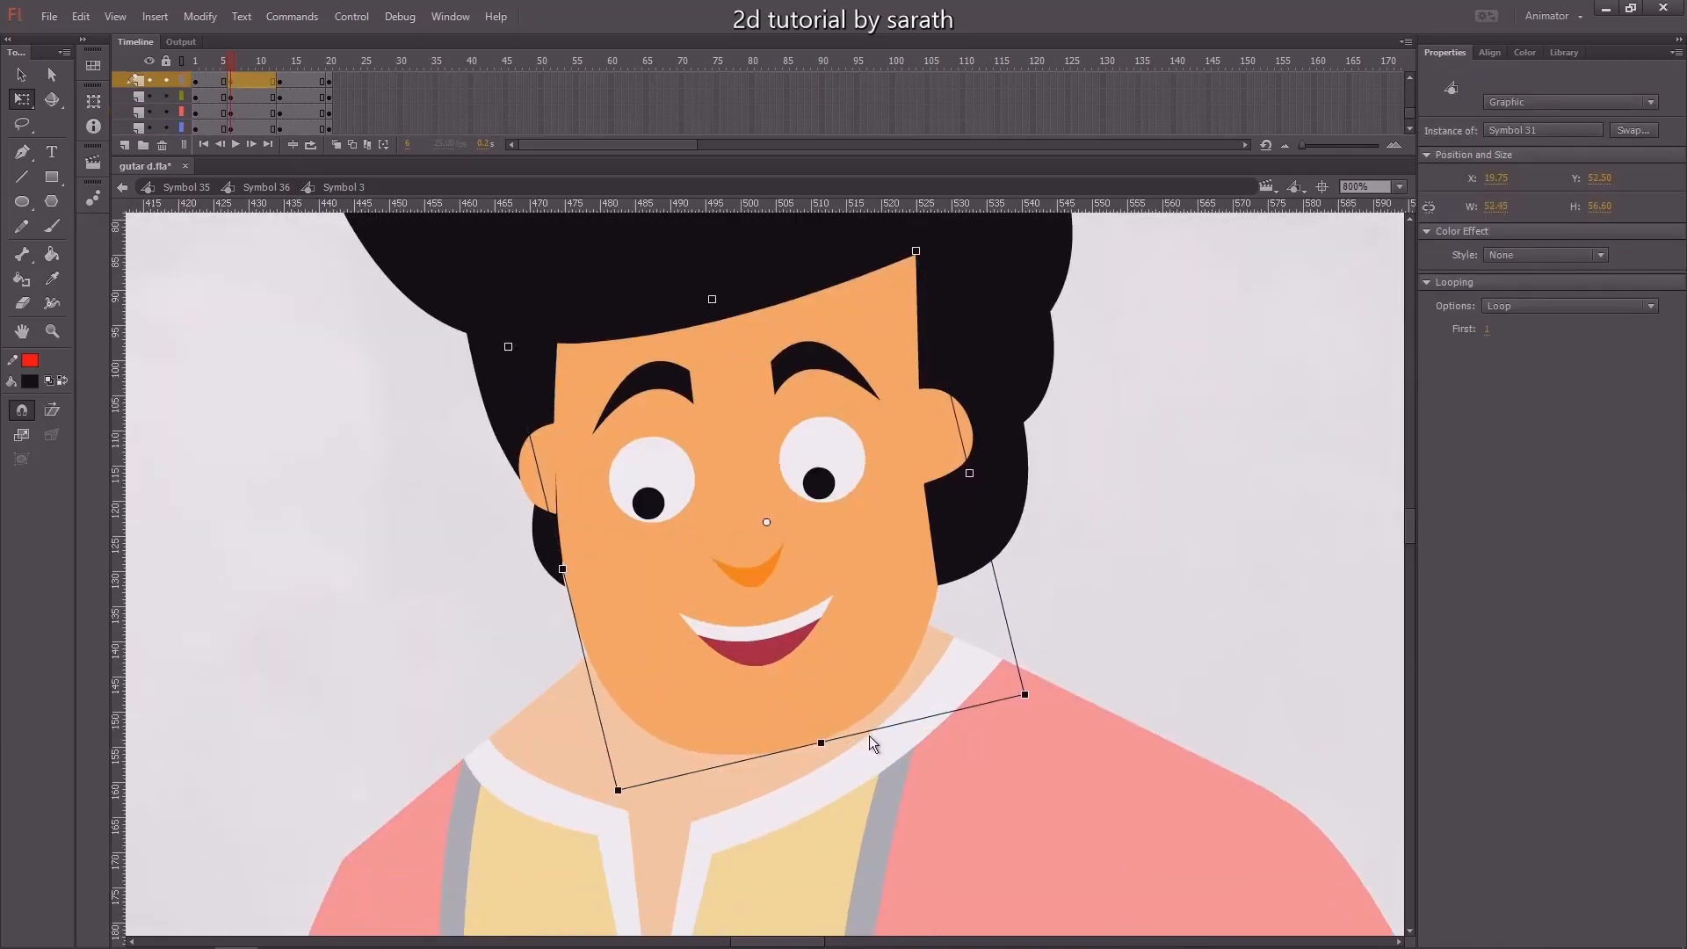
pyautogui.press('v')
pyautogui.click(556, 587)
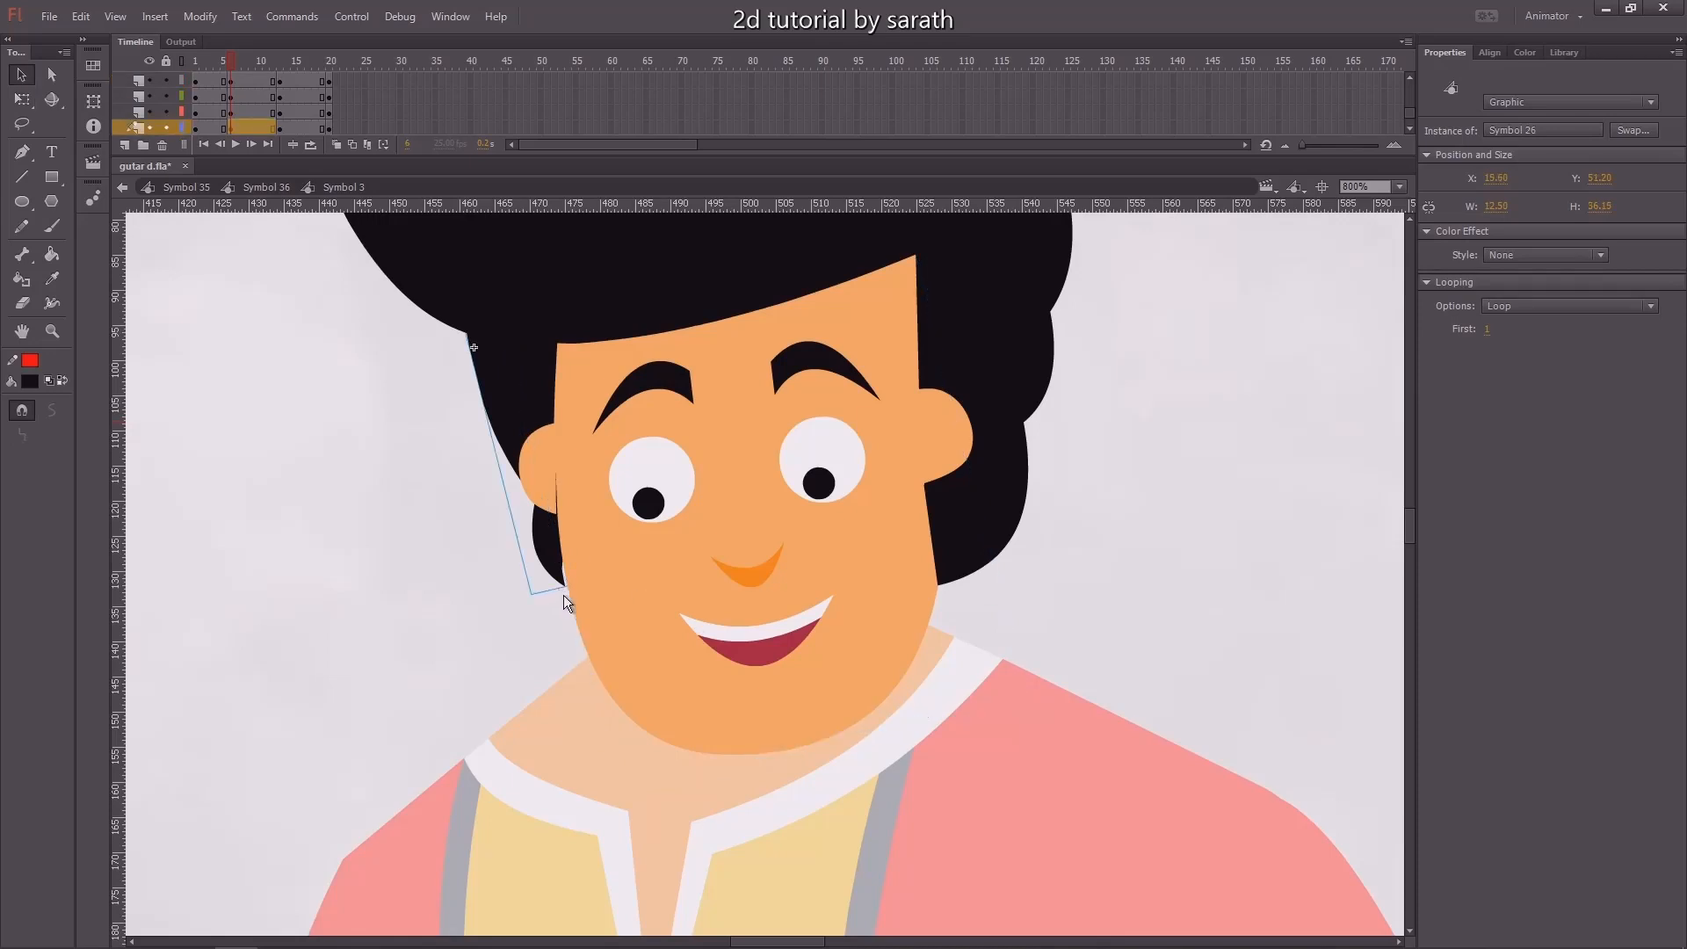
pyautogui.press('q')
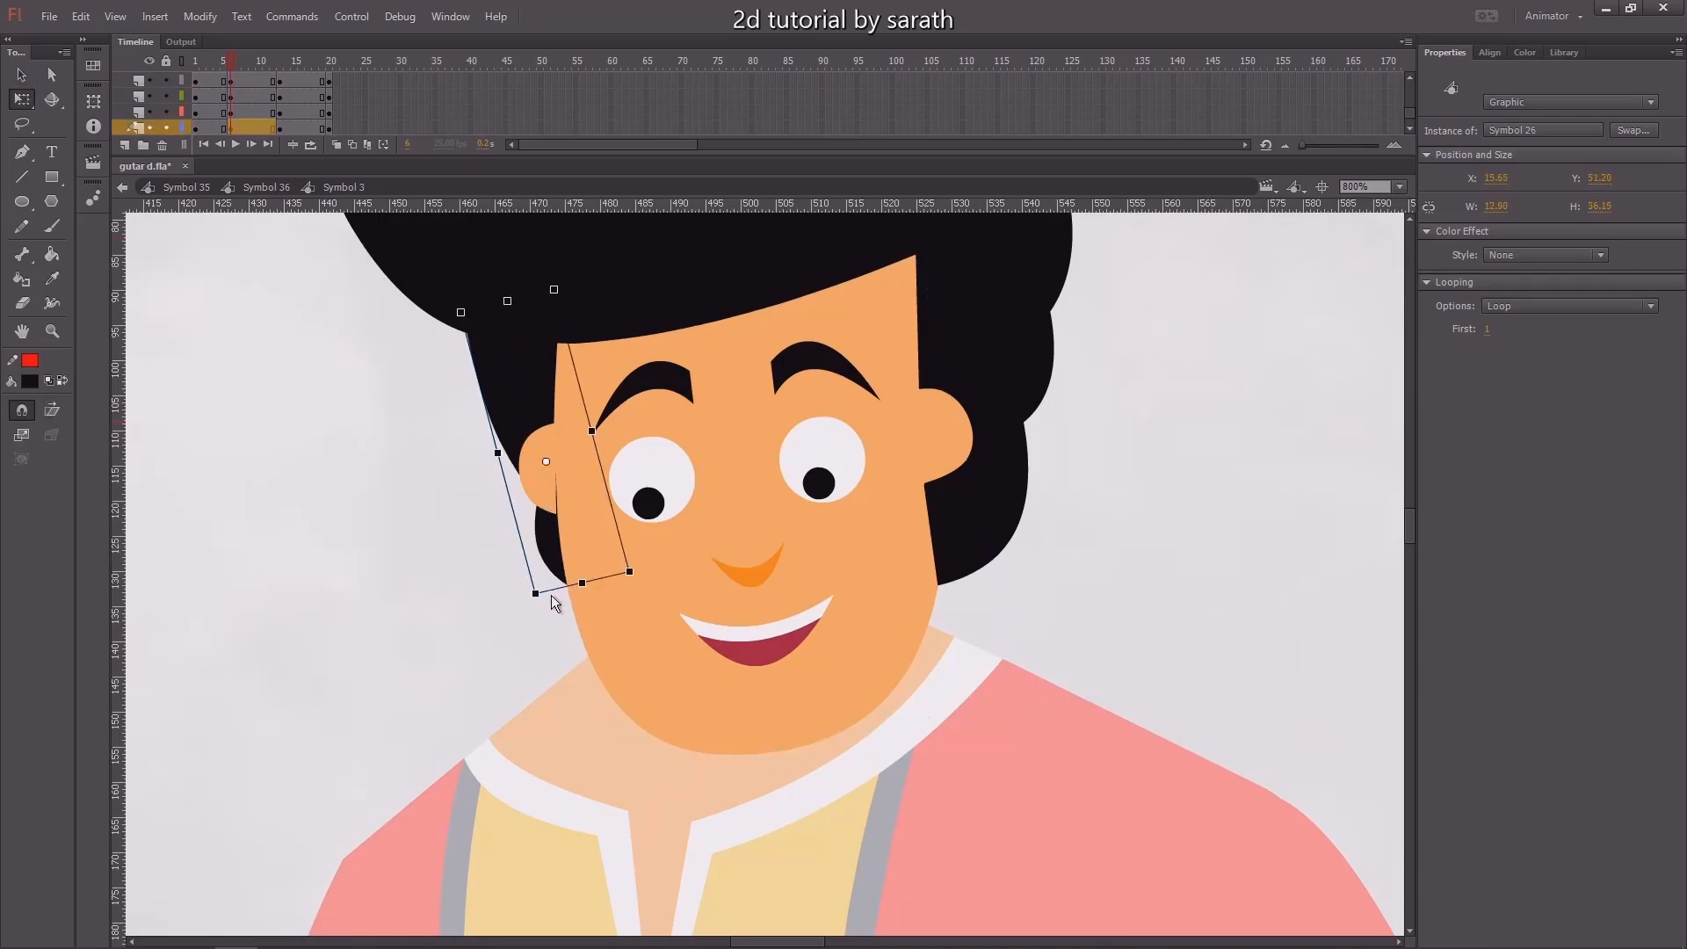
pyautogui.press('v')
# Free-transform the left ear at the frame 6 keyframe, widening it slightly to cover the dark gap beside the cheek
pyautogui.click(559, 508)
pyautogui.hotkey('ctrl', '=')
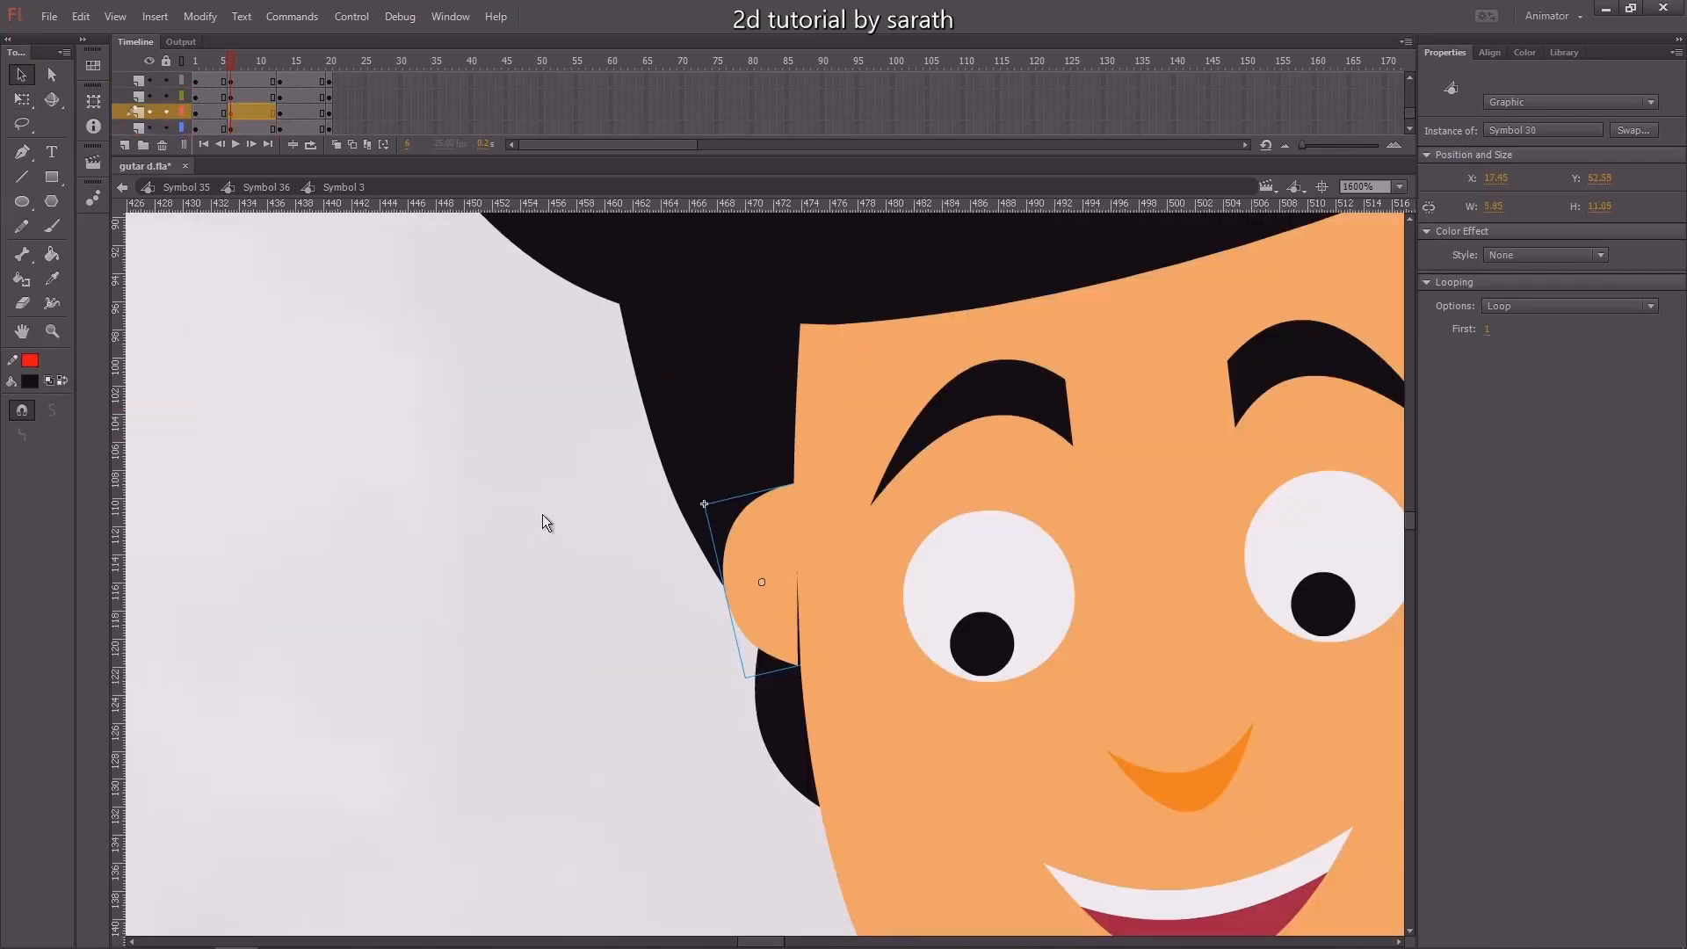
pyautogui.press('q')
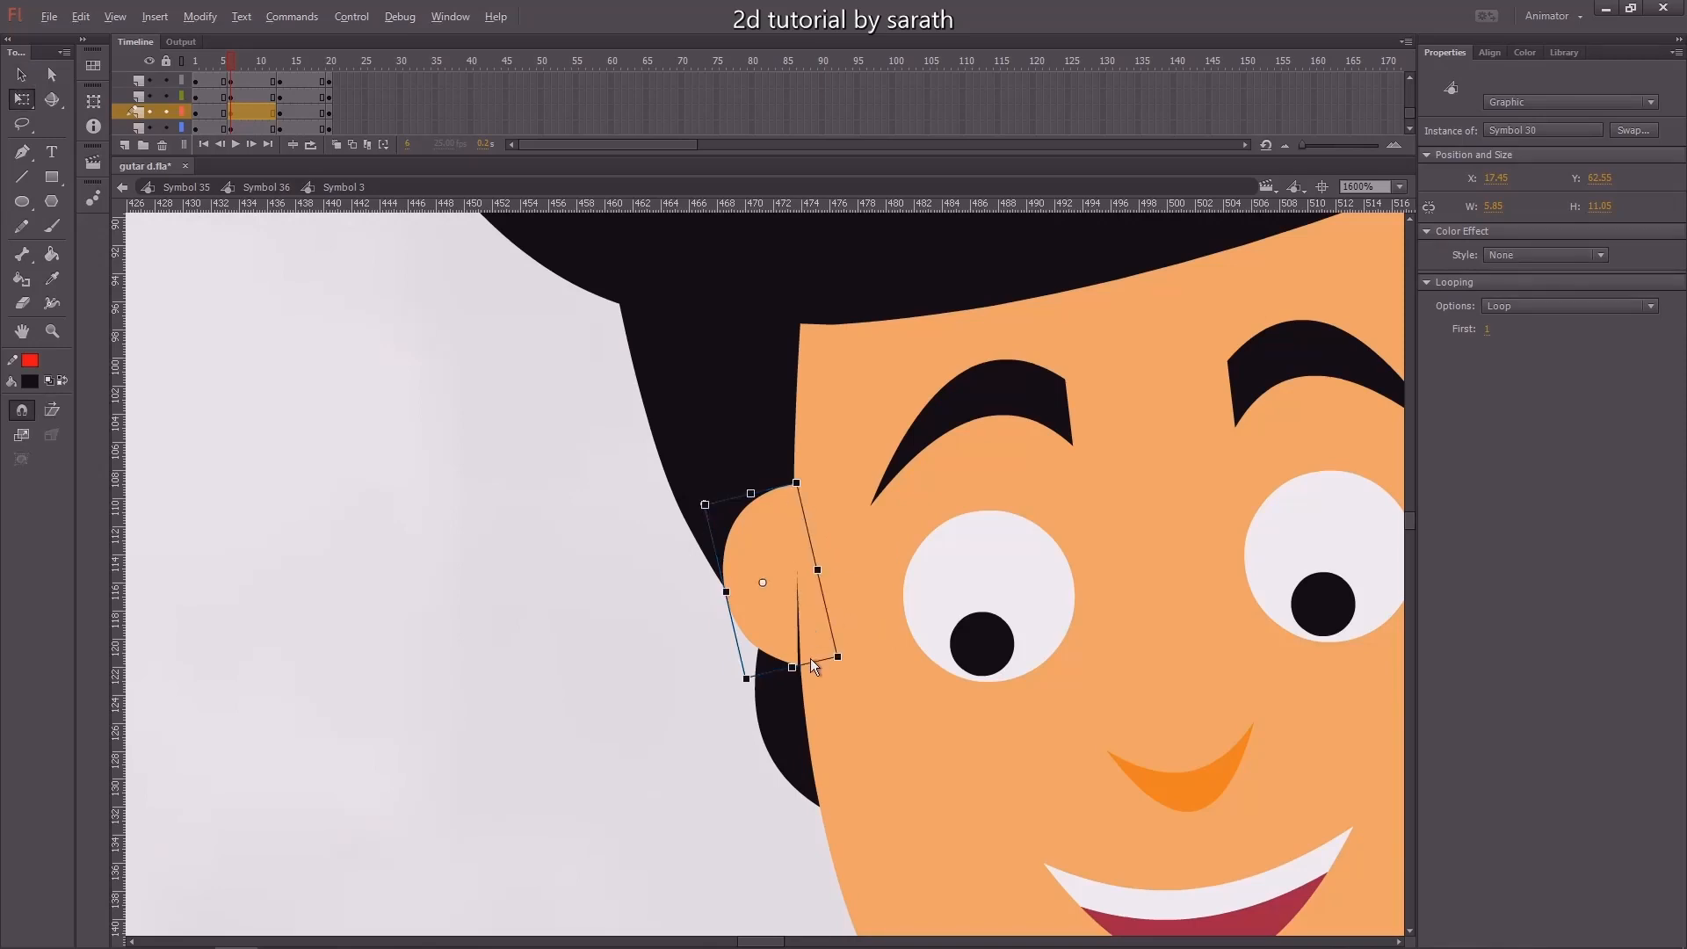
pyautogui.click(624, 683)
pyautogui.press('v')
pyautogui.hotkey('ctrl', '-')
pyautogui.moveTo(223, 67); pyautogui.dragTo(239, 72)
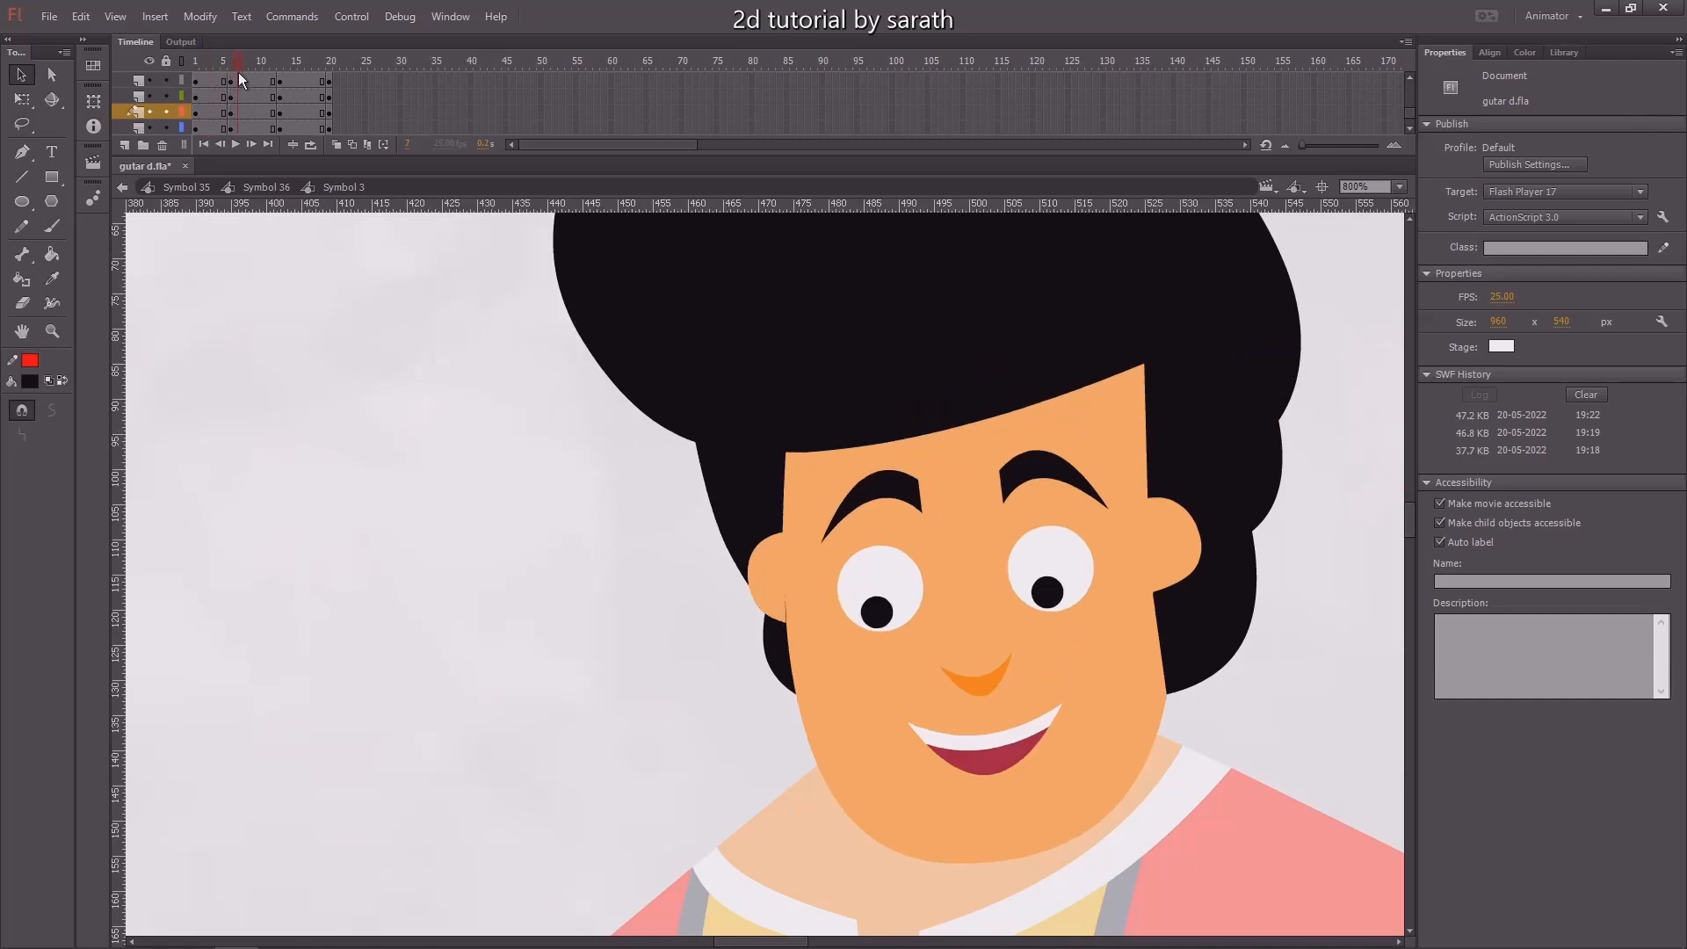
pyautogui.click(765, 585)
pyautogui.hotkey('ctrl', '=')
pyautogui.hotkey('ctrl', '=')
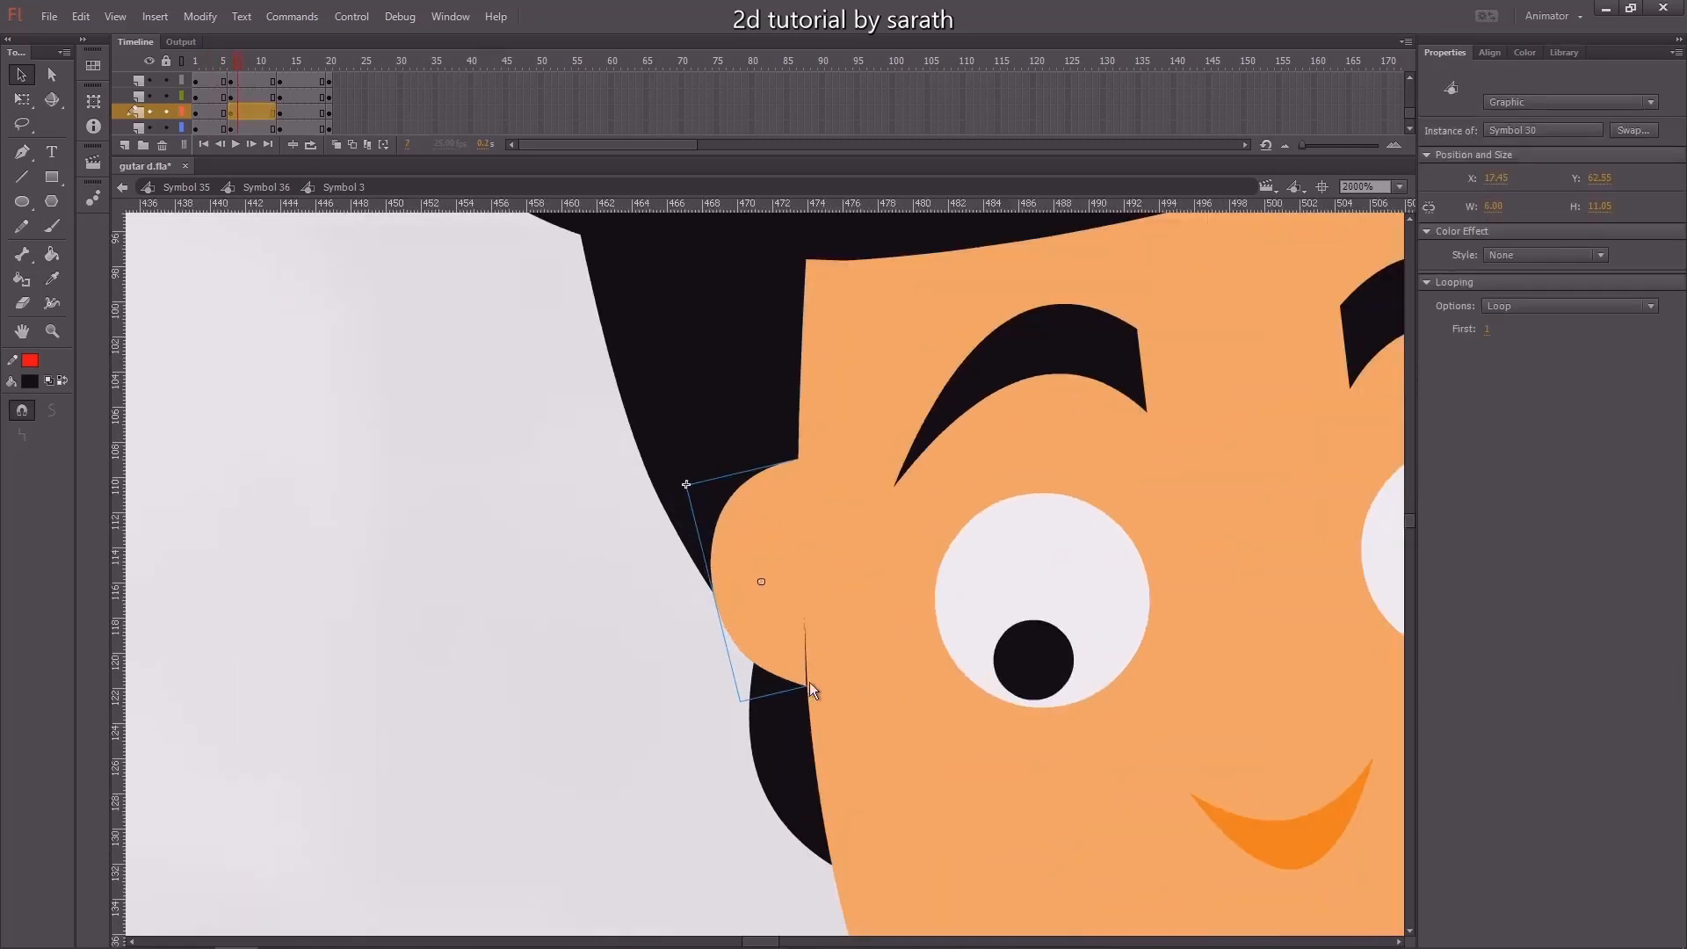
pyautogui.press('q')
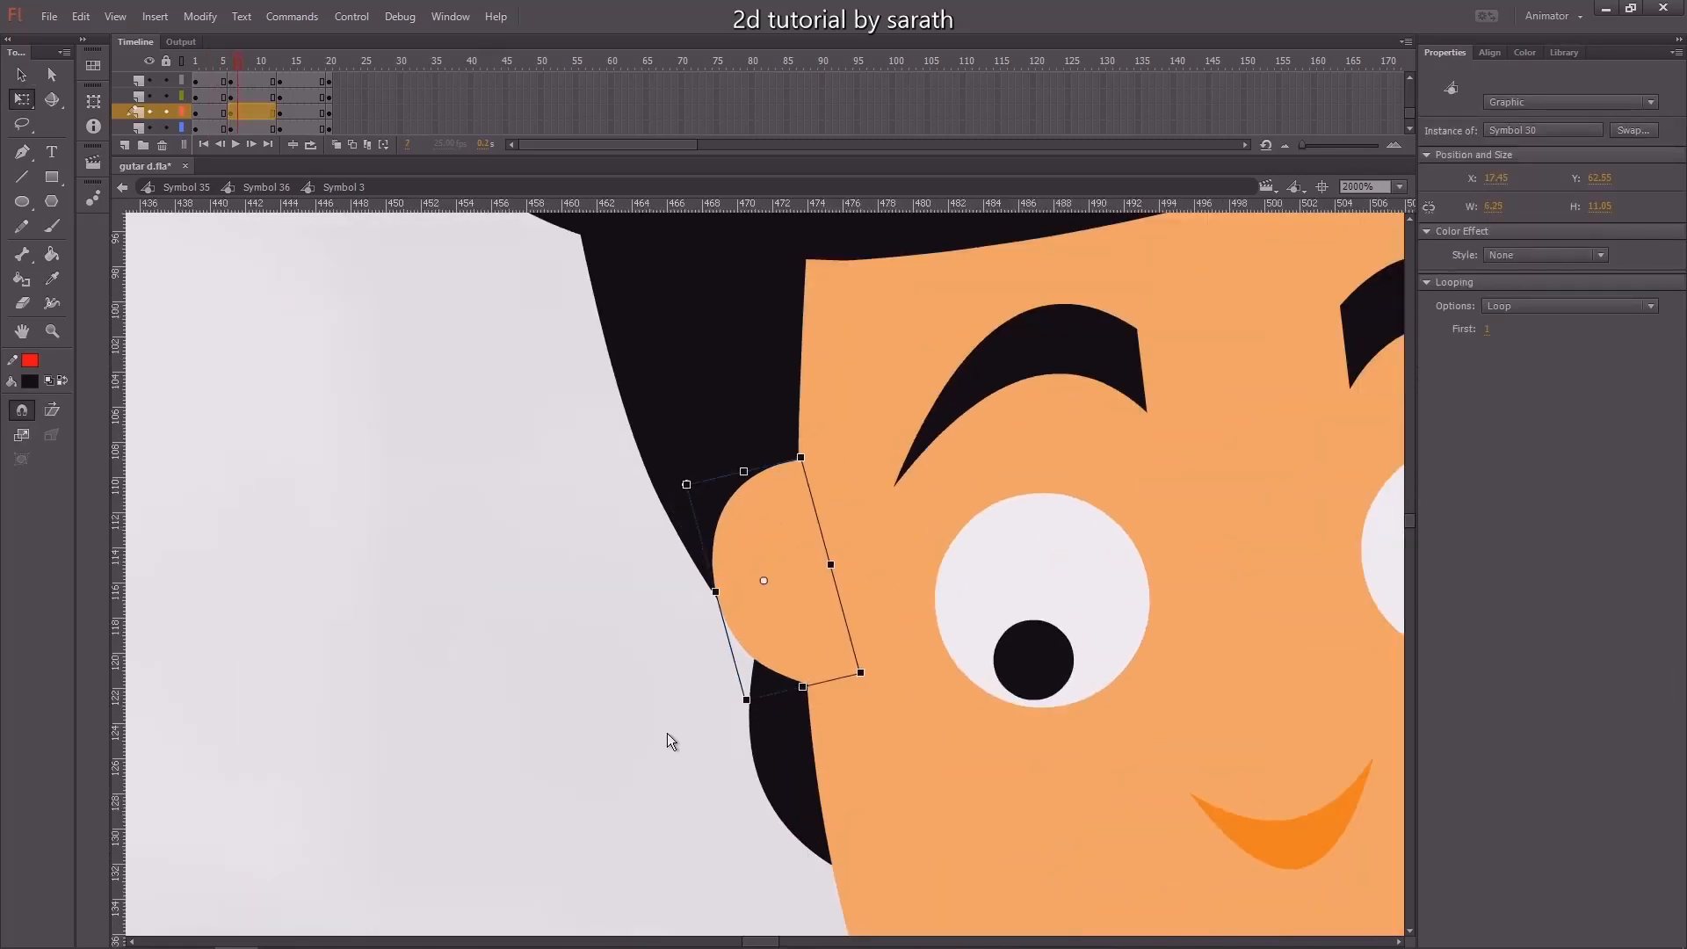
pyautogui.click(666, 733)
# At the frame 13 keyframe, select both eyes, both eyebrows, the nose and the mouth and nudge them slightly left
pyautogui.hotkey('ctrl', '-')
pyautogui.moveTo(234, 64)
pyautogui.mouseDown()
pyautogui.moveTo(209, 66)
pyautogui.moveTo(230, 72)
pyautogui.mouseUp()
pyautogui.hotkey('ctrl', '-')
pyautogui.click(214, 67)
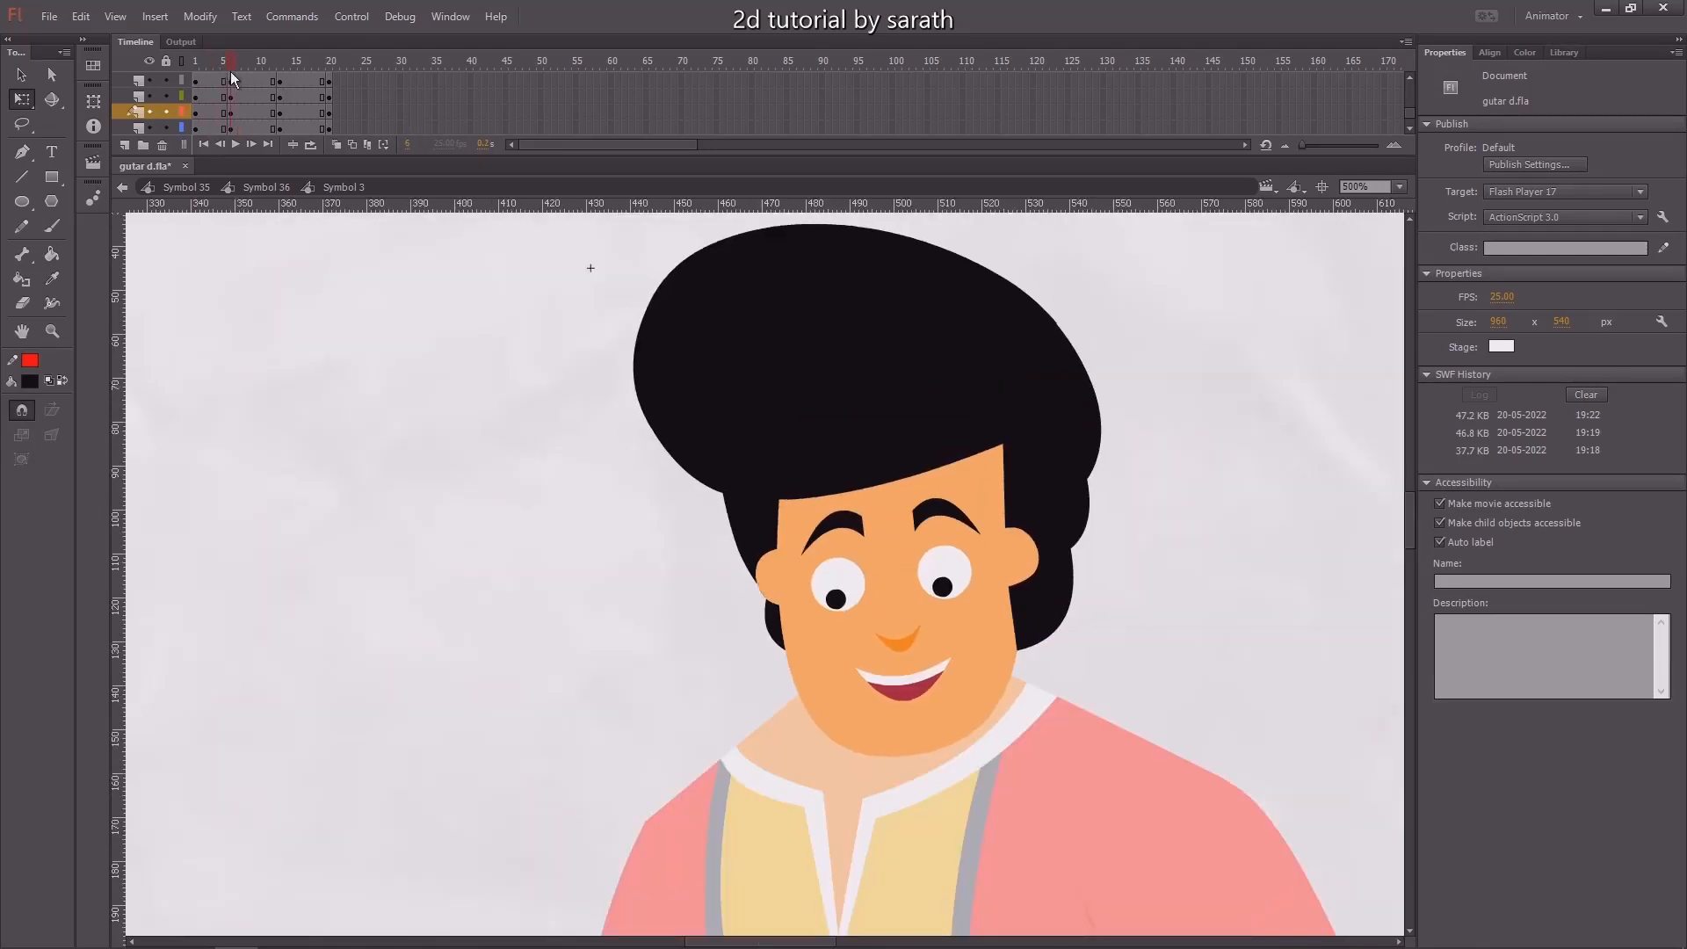
pyautogui.click(281, 67)
pyautogui.press('v')
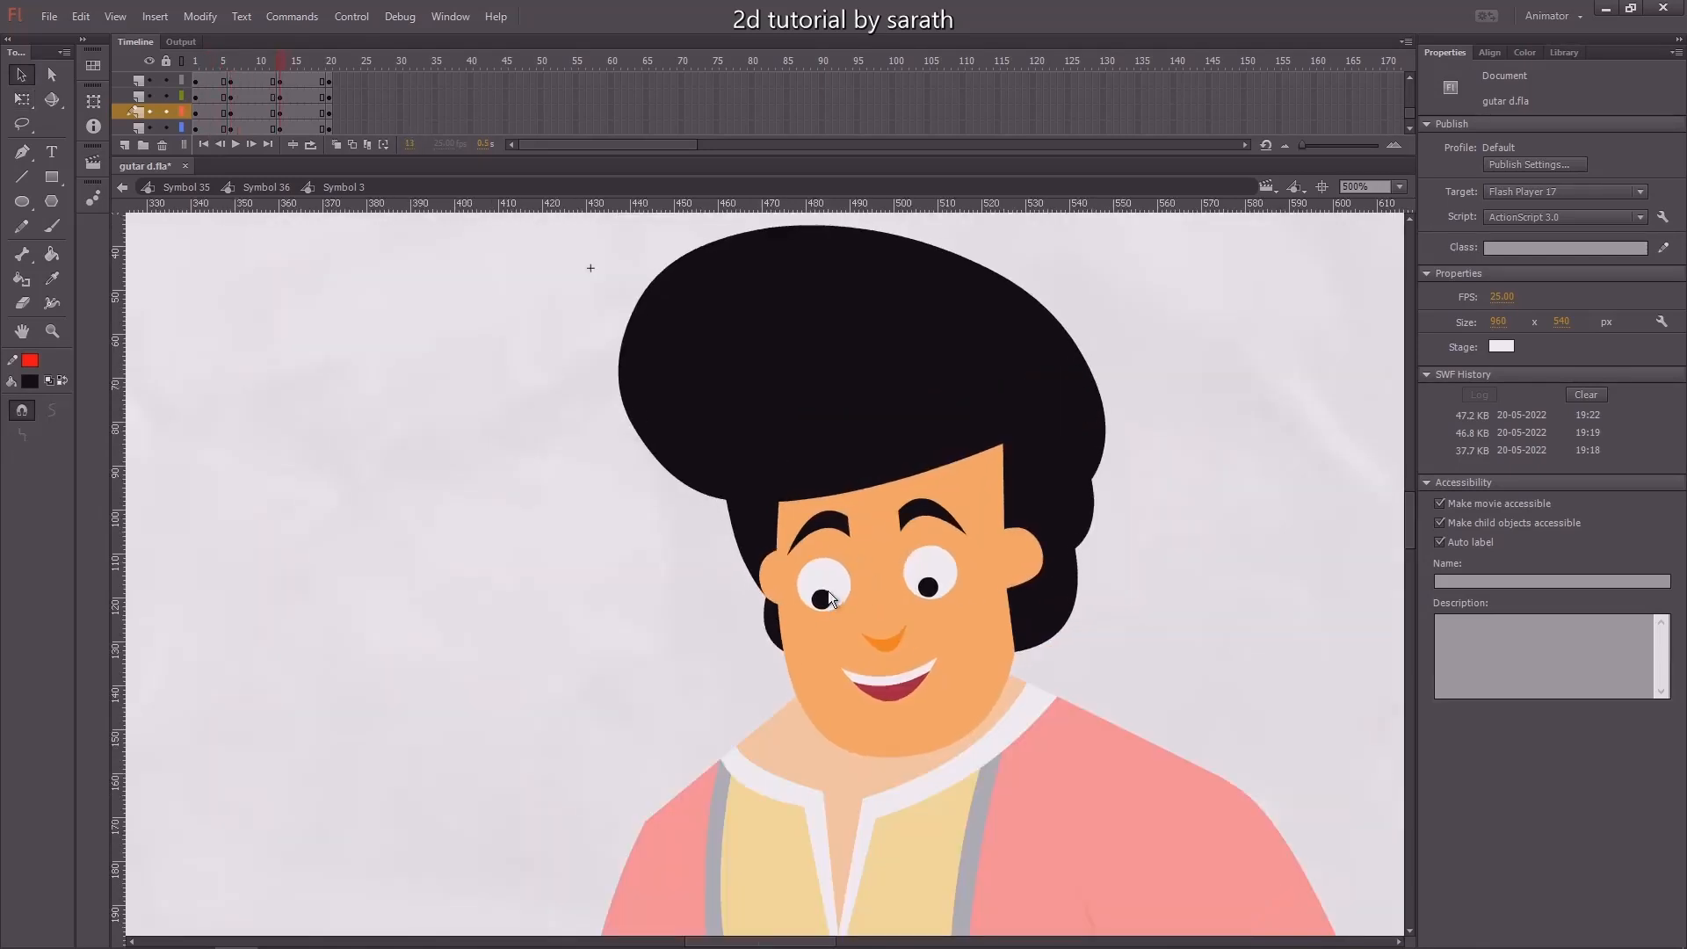
pyautogui.click(830, 588)
pyautogui.hotkey('ctrl', '=')
pyautogui.keyDown('shift'); pyautogui.click(999, 566); pyautogui.keyUp('shift')
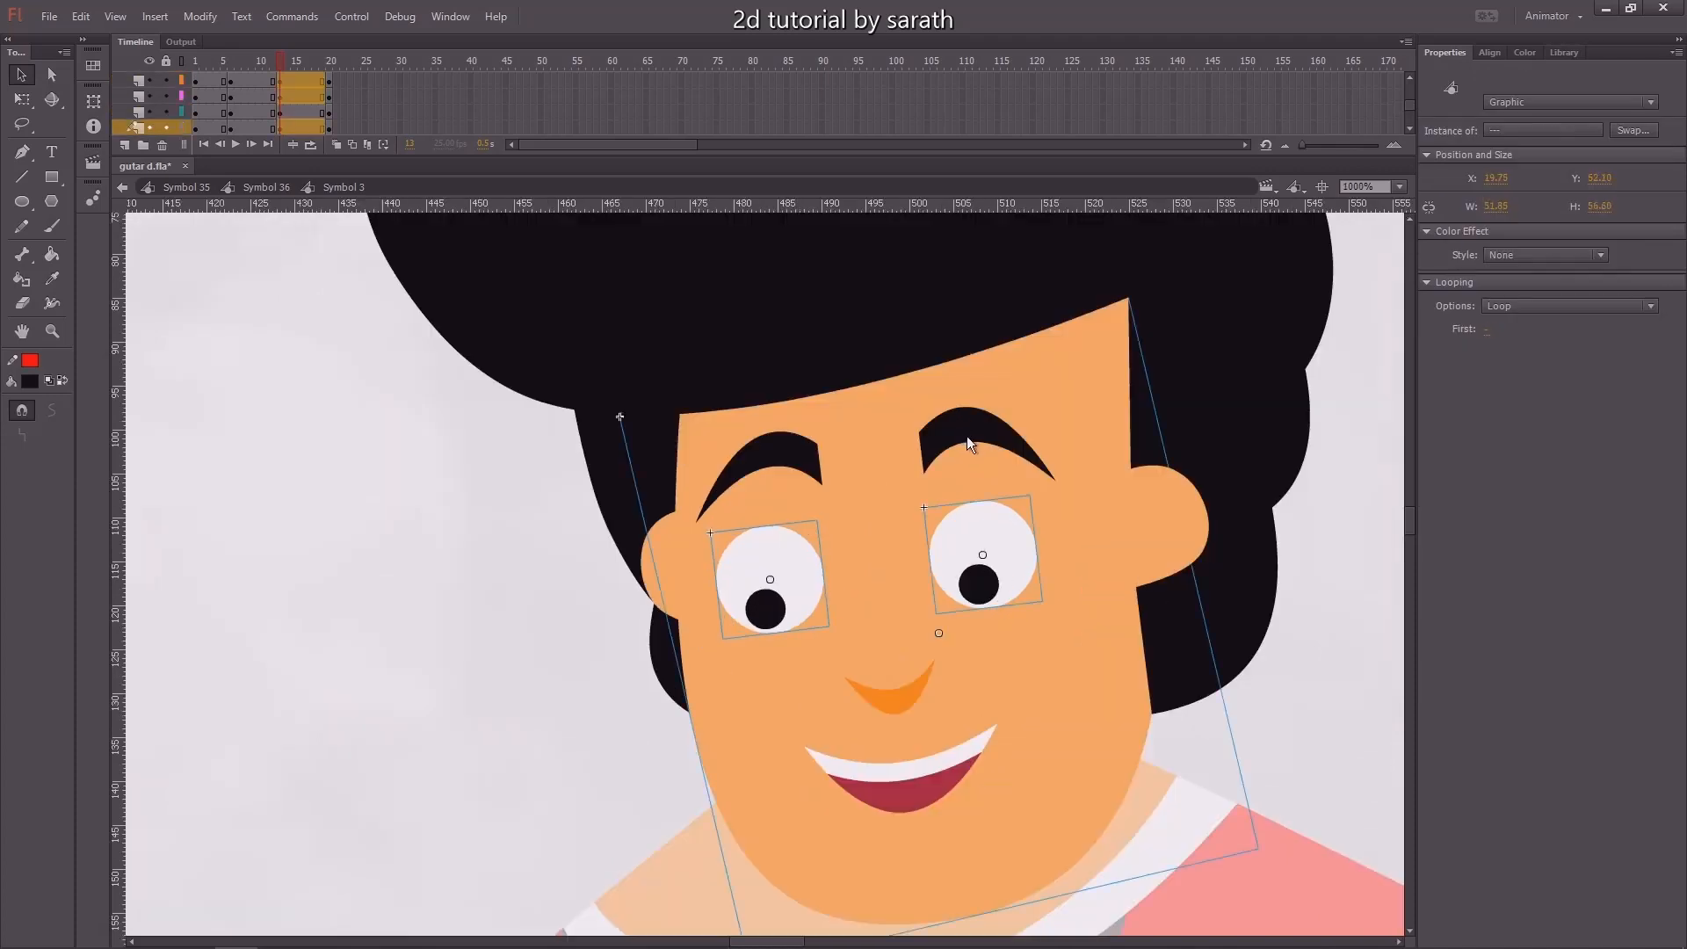
pyautogui.keyDown('shift'); pyautogui.click(961, 430); pyautogui.keyUp('shift')
pyautogui.keyDown('shift'); pyautogui.click(777, 467); pyautogui.keyUp('shift')
pyautogui.keyDown('shift'); pyautogui.click(914, 698); pyautogui.keyUp('shift')
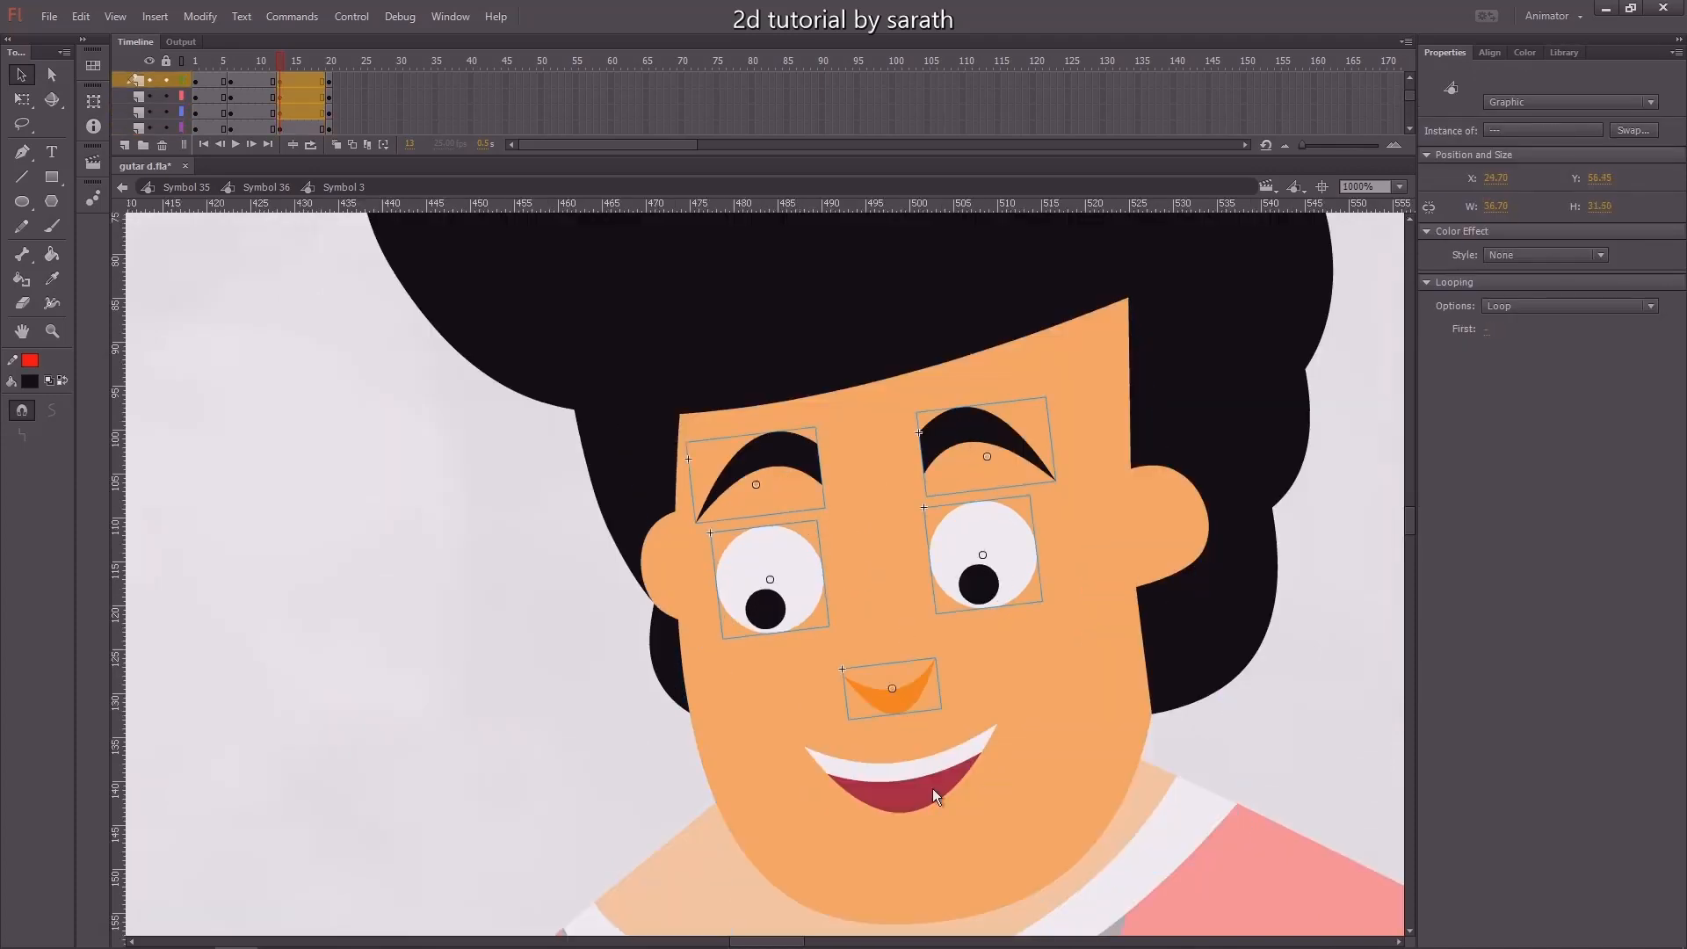
pyautogui.keyDown('shift'); pyautogui.click(931, 788); pyautogui.keyUp('shift')
pyautogui.press('Left')
pyautogui.press('Left')
pyautogui.press('Left')
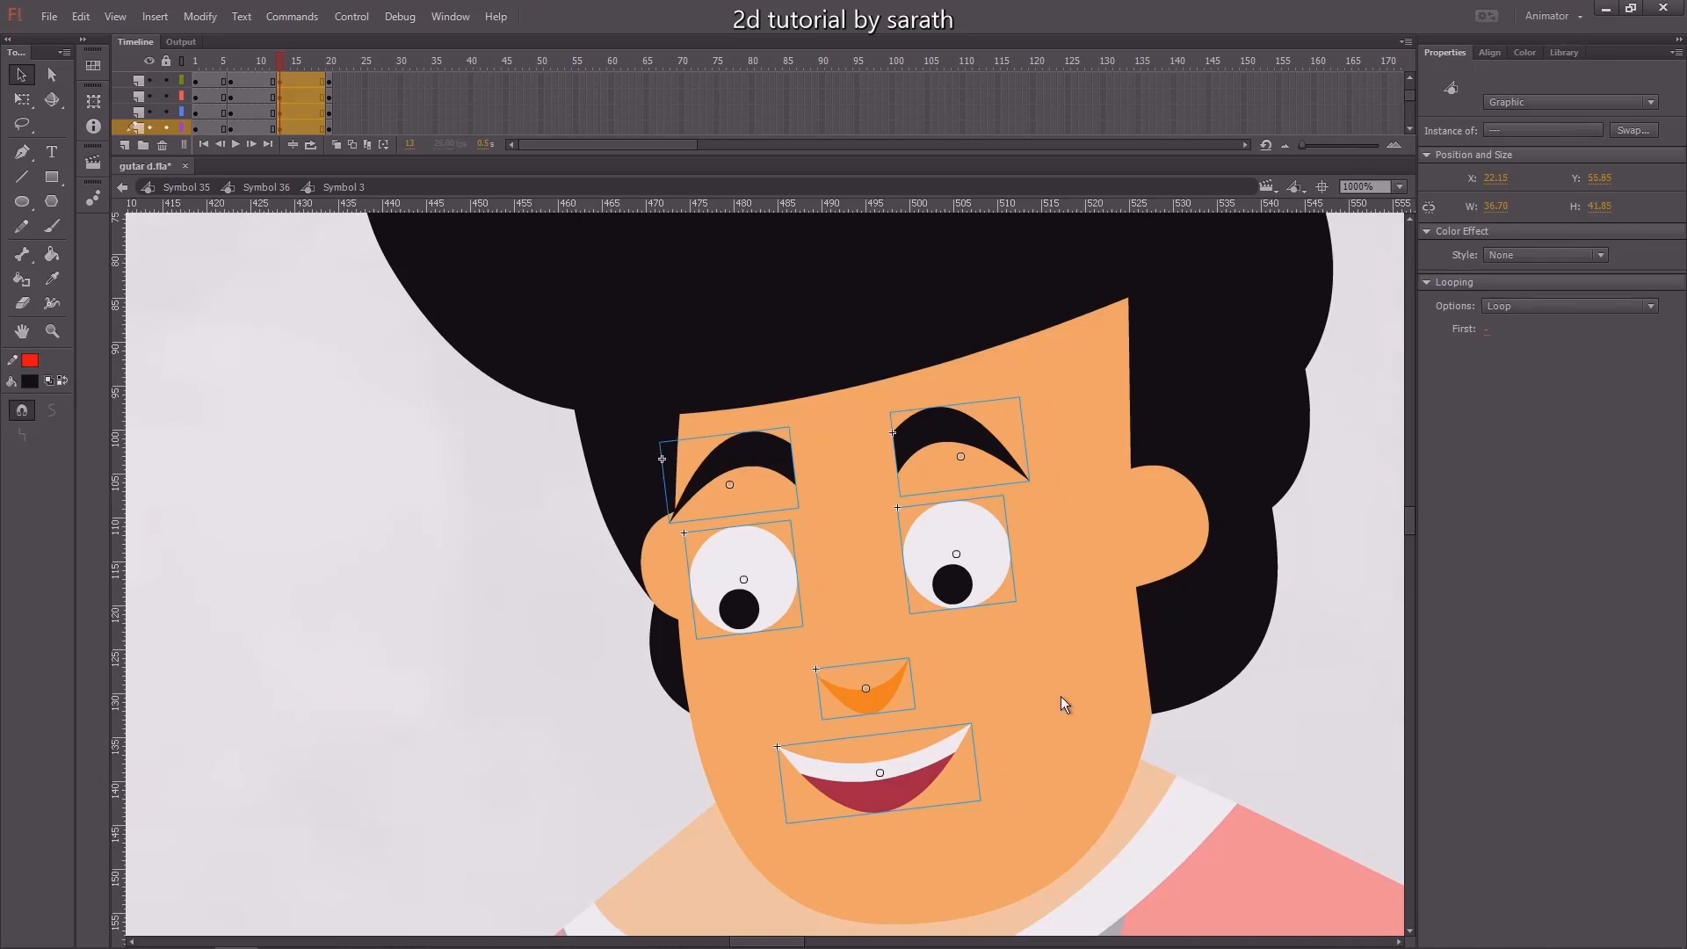
# Widen the right ear slightly outward at the frame 13 keyframe
pyautogui.click(1182, 525)
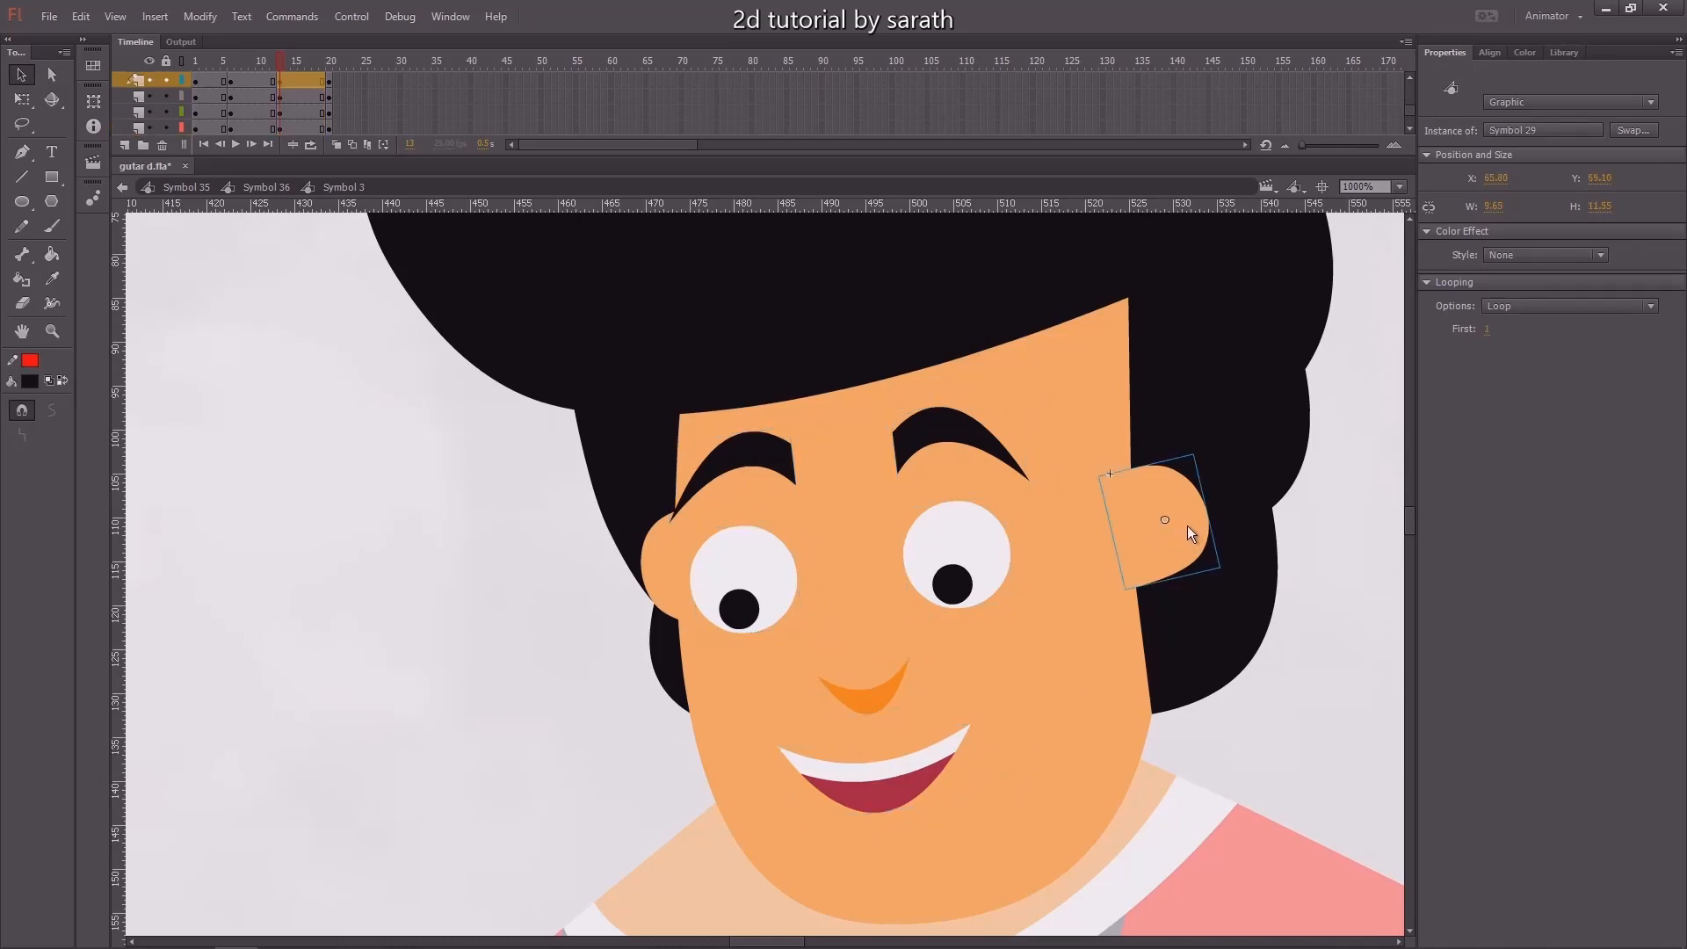
pyautogui.press('q')
pyautogui.moveTo(1217, 517); pyautogui.dragTo(1220, 519)
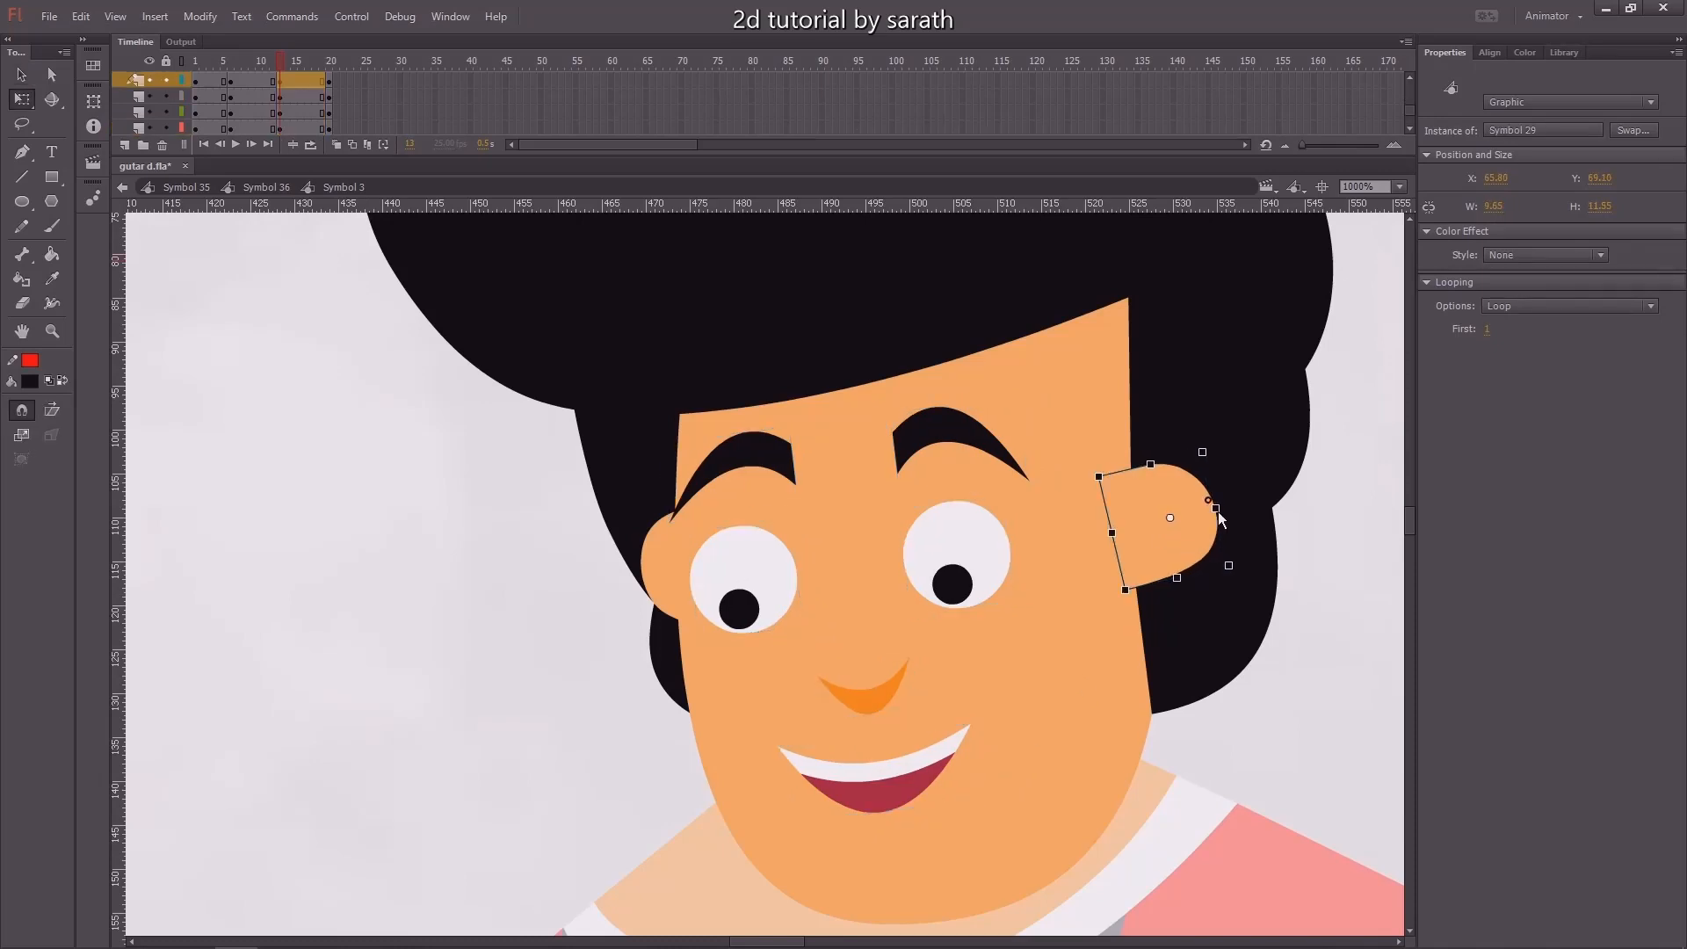
pyautogui.click(1295, 517)
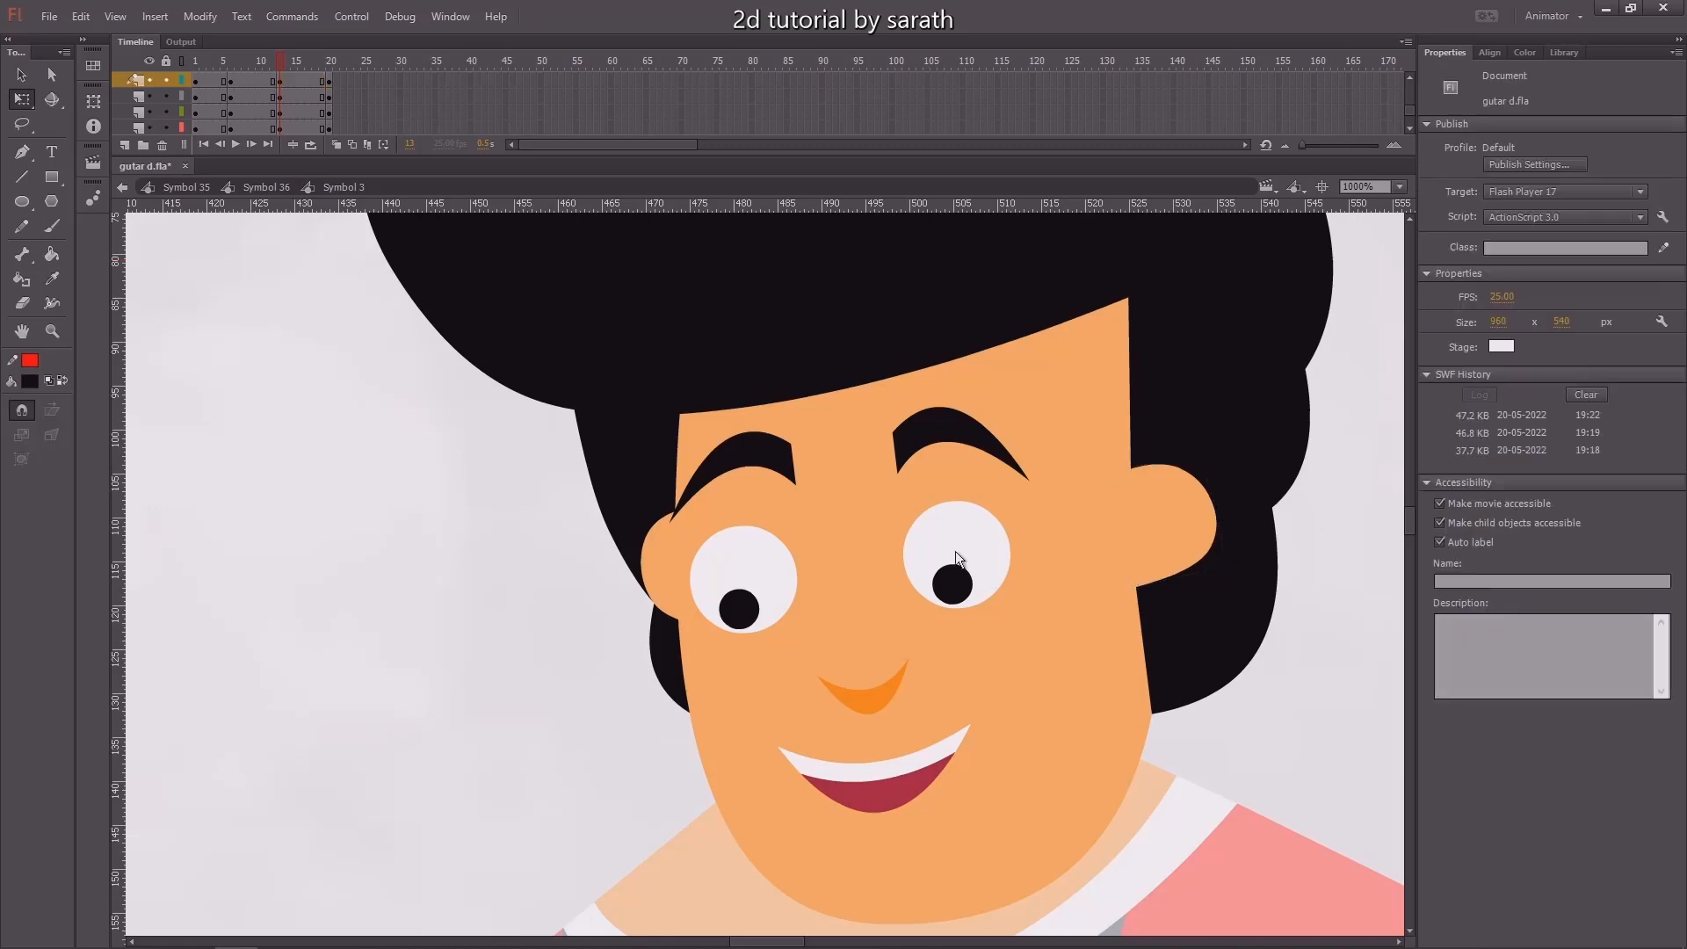
# Nudge the left ear slightly right, in toward the face, at the frame 13 keyframe
pyautogui.click(662, 561)
pyautogui.press('Right')
pyautogui.press('Right')
pyautogui.click(556, 665)
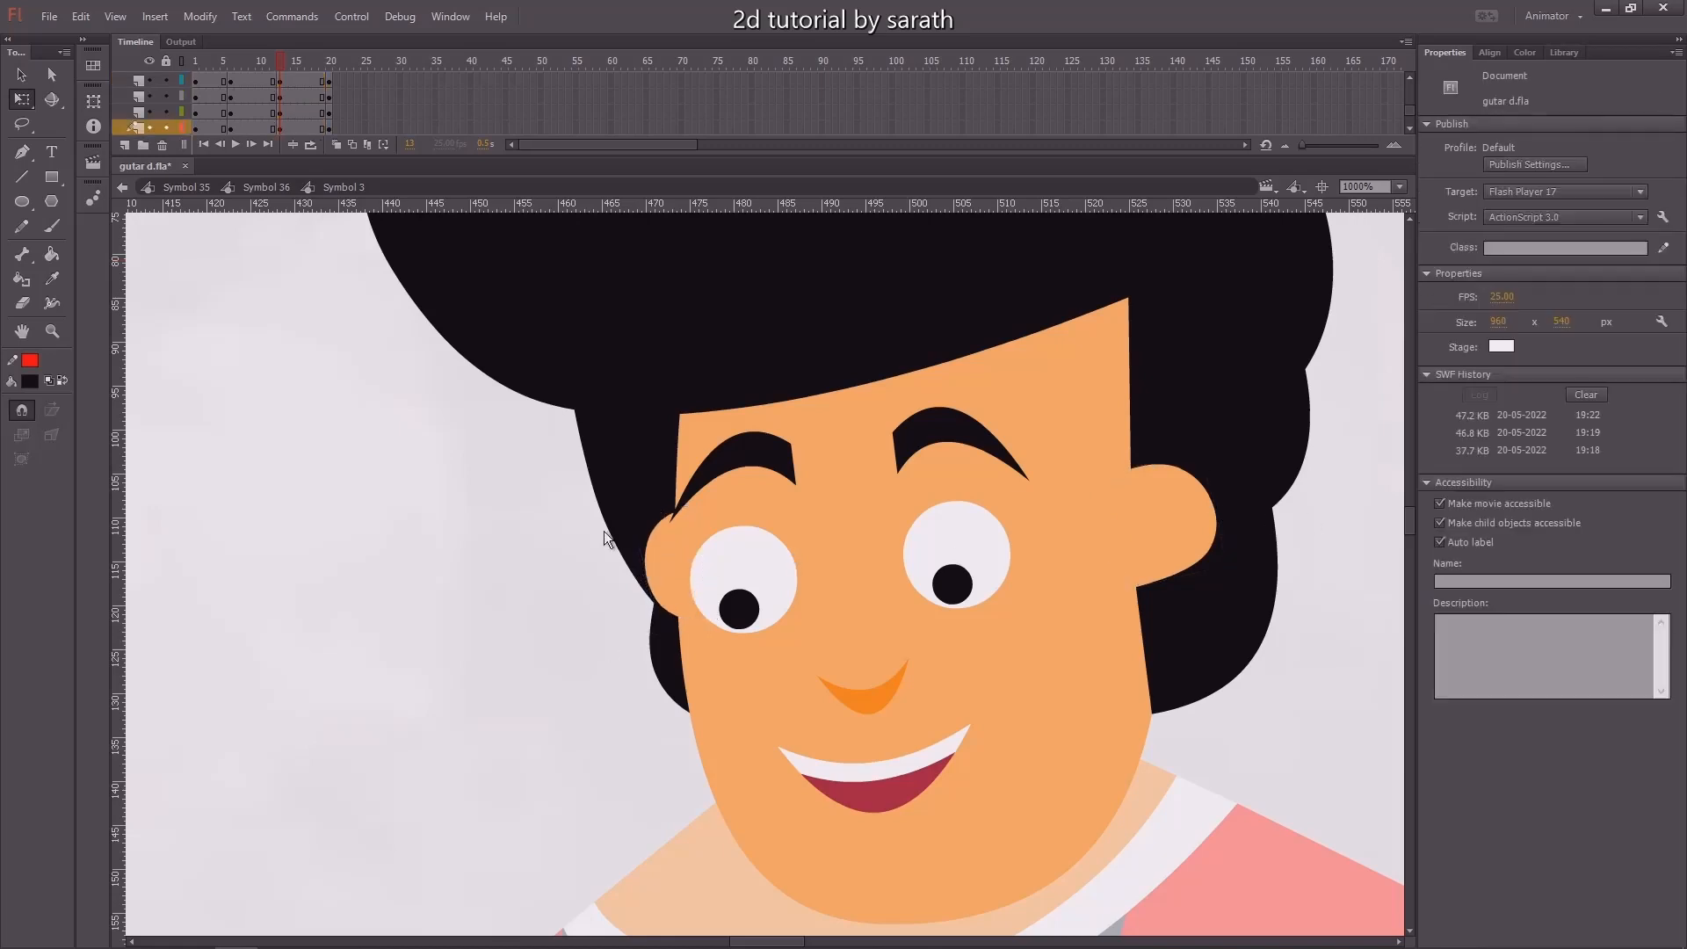
pyautogui.moveTo(273, 65); pyautogui.dragTo(280, 69)
# Stretch the large front hair shape slightly to the left in the frame 13 keyframe pose
pyautogui.click(1259, 452)
pyautogui.hotkey('ctrl', '-')
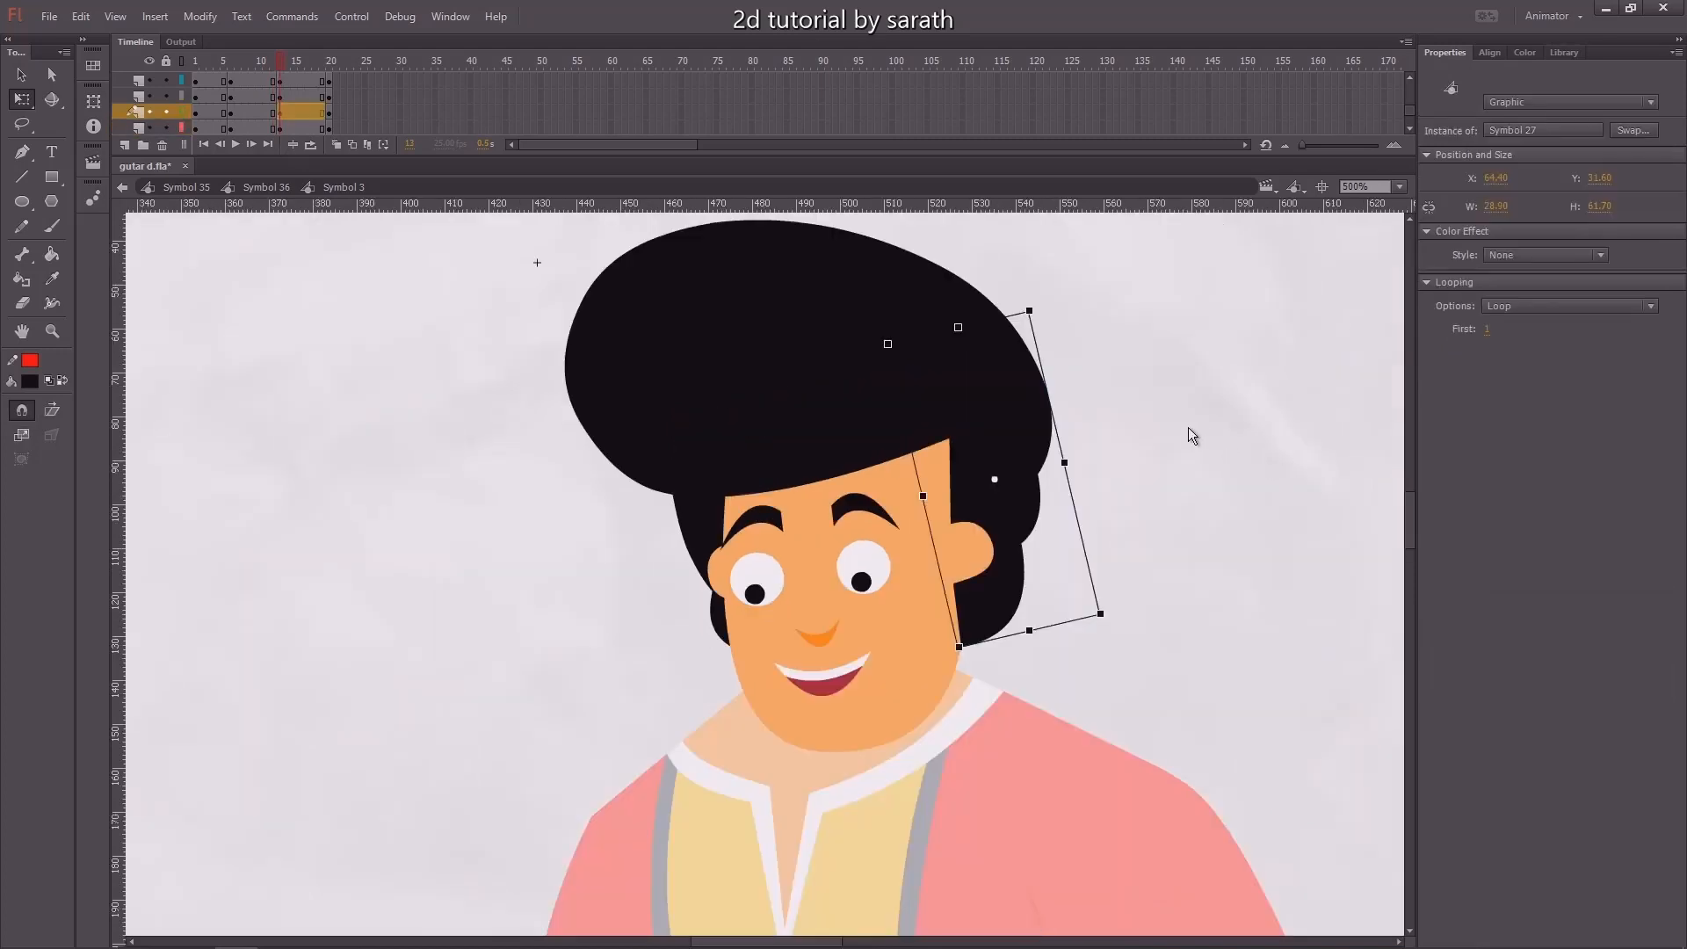
pyautogui.moveTo(1186, 427); pyautogui.dragTo(1160, 521)
pyautogui.click(714, 425)
pyautogui.moveTo(282, 62)
pyautogui.mouseDown()
pyautogui.moveTo(260, 65)
pyautogui.moveTo(286, 65)
pyautogui.mouseUp()
pyautogui.click(681, 467)
pyautogui.moveTo(545, 489); pyautogui.dragTo(536, 492)
pyautogui.click(506, 535)
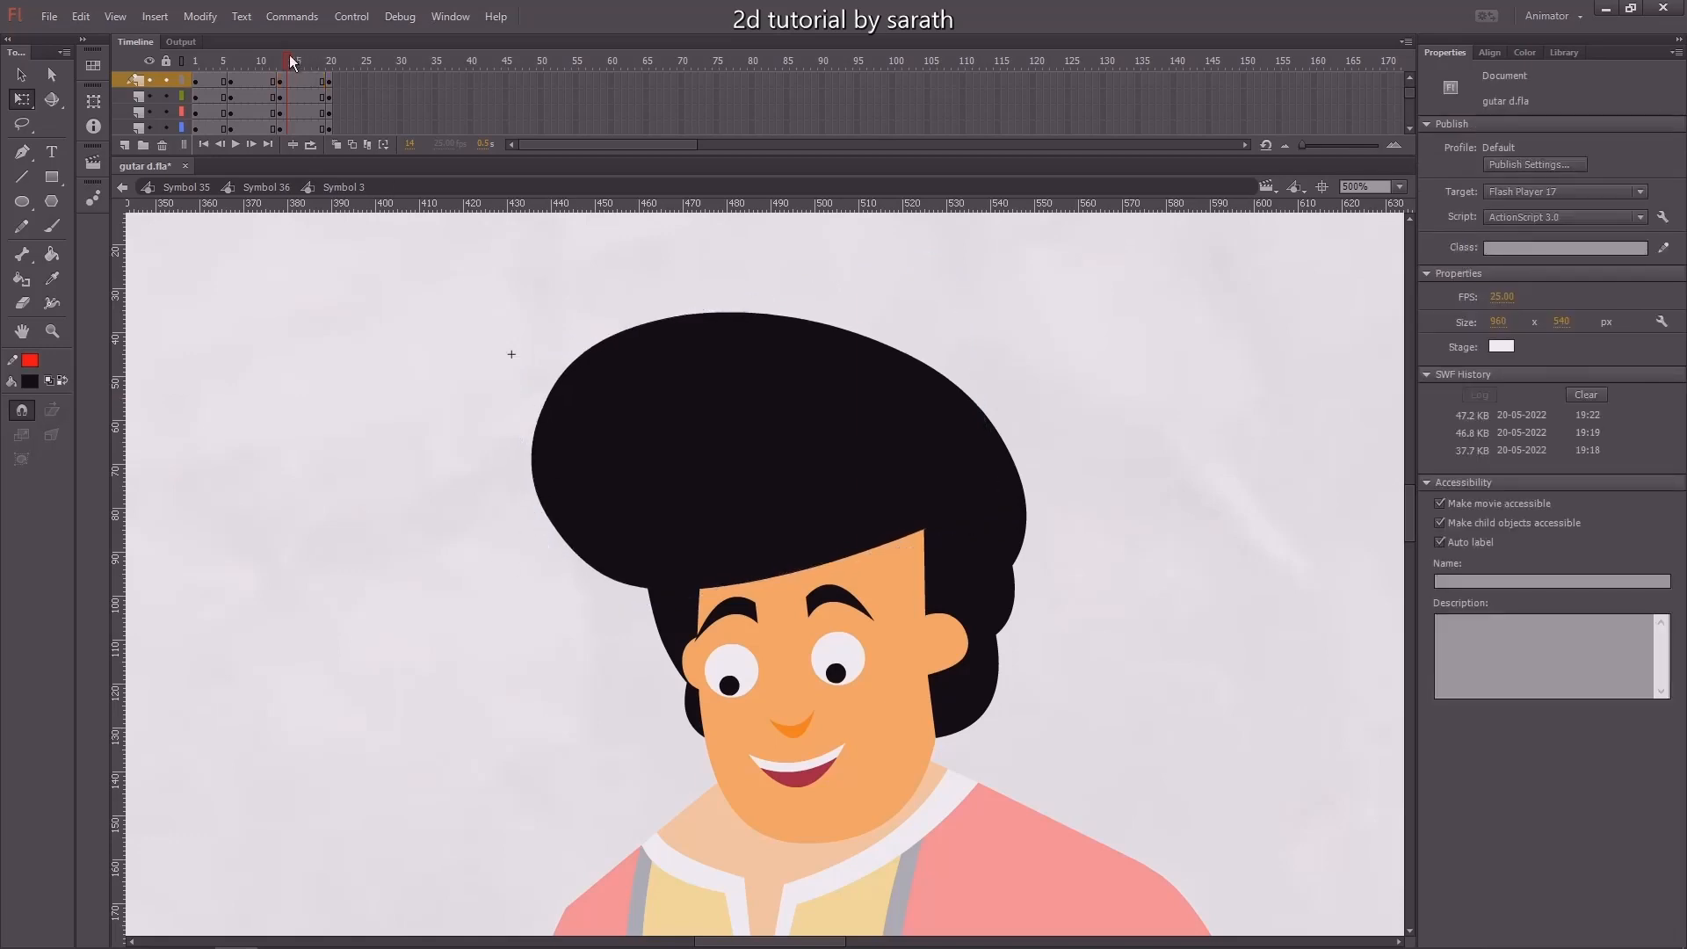
# Widen the back hair on the right side of the head slightly in the frame 13 keyframe pose
pyautogui.moveTo(290, 60)
pyautogui.mouseDown()
pyautogui.moveTo(257, 65)
pyautogui.moveTo(366, 76)
pyautogui.moveTo(258, 83)
pyautogui.moveTo(295, 81)
pyautogui.mouseUp()
pyautogui.click(1035, 617)
pyautogui.hotkey('ctrl', '=')
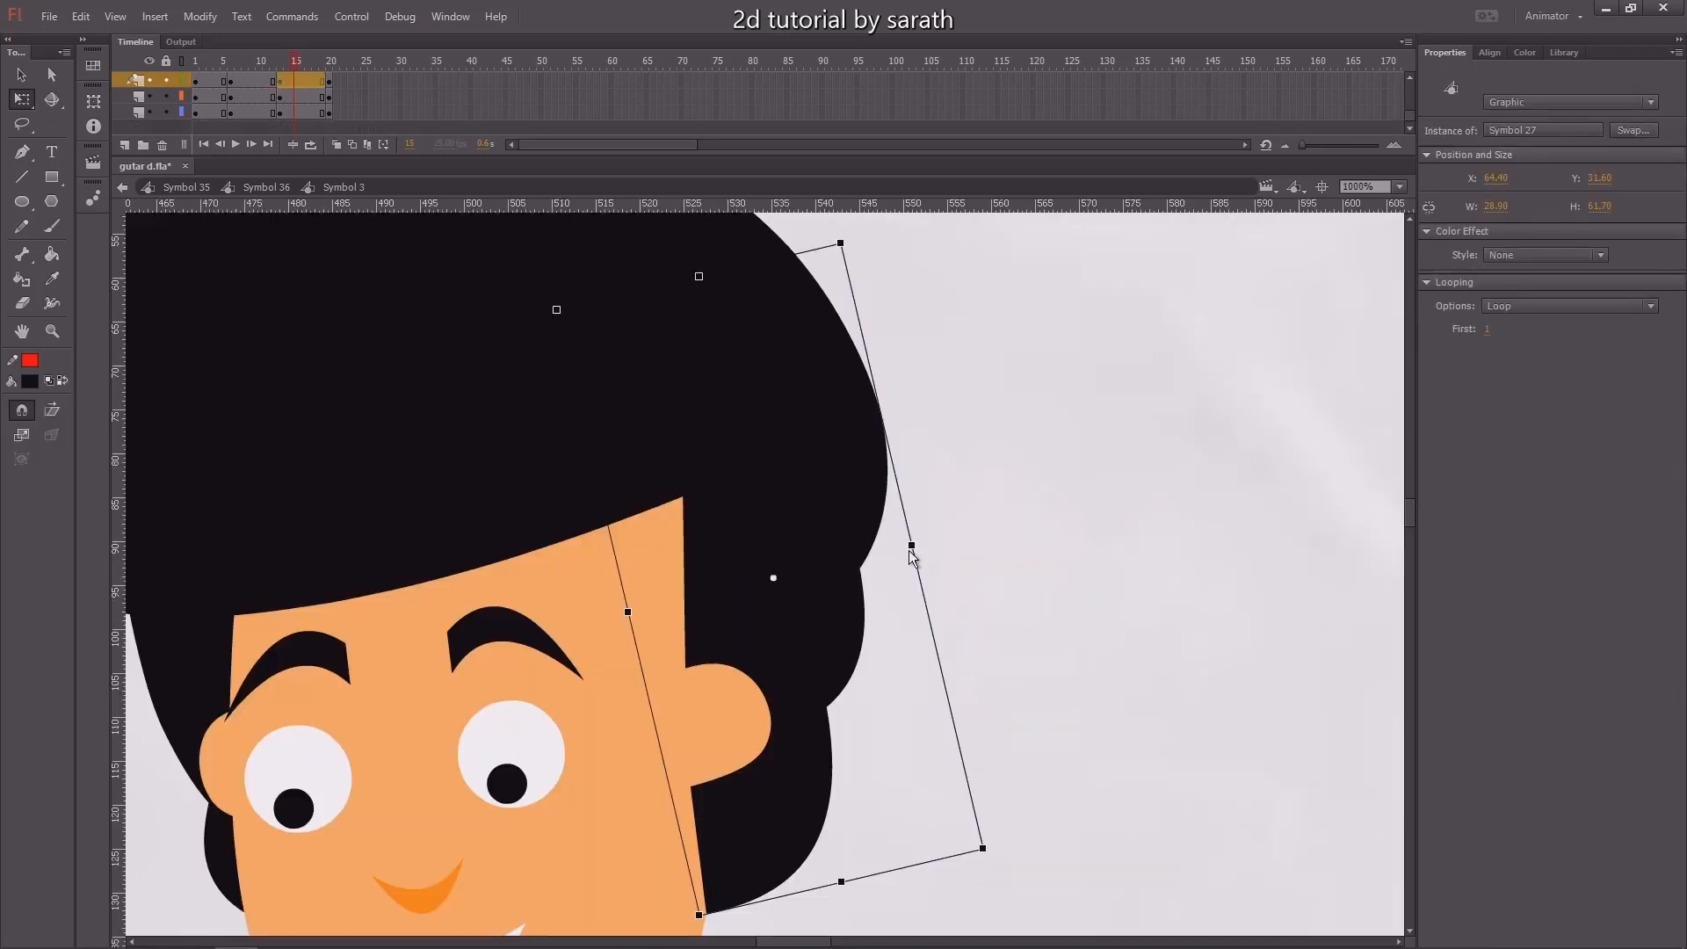
pyautogui.moveTo(914, 552); pyautogui.dragTo(919, 550)
pyautogui.moveTo(810, 261); pyautogui.dragTo(806, 261)
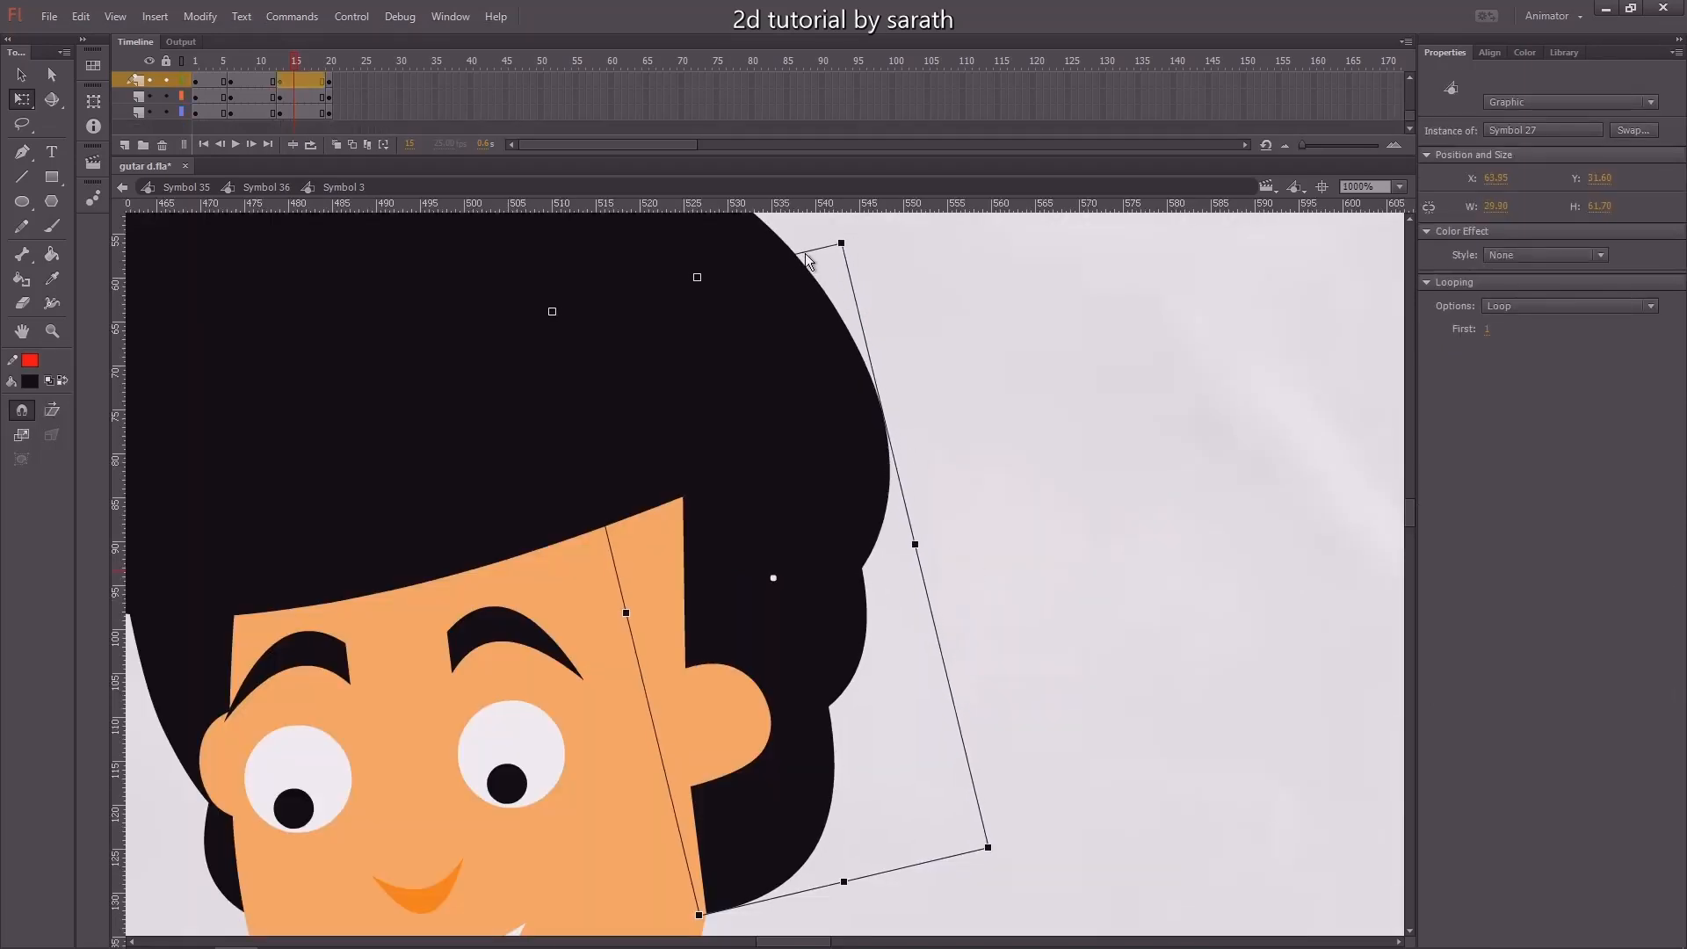
pyautogui.moveTo(295, 60)
pyautogui.mouseDown()
pyautogui.moveTo(262, 69)
pyautogui.moveTo(355, 84)
pyautogui.moveTo(270, 65)
pyautogui.moveTo(303, 70)
pyautogui.mouseUp()
pyautogui.hotkey('ctrl', '-')
pyautogui.click(471, 625)
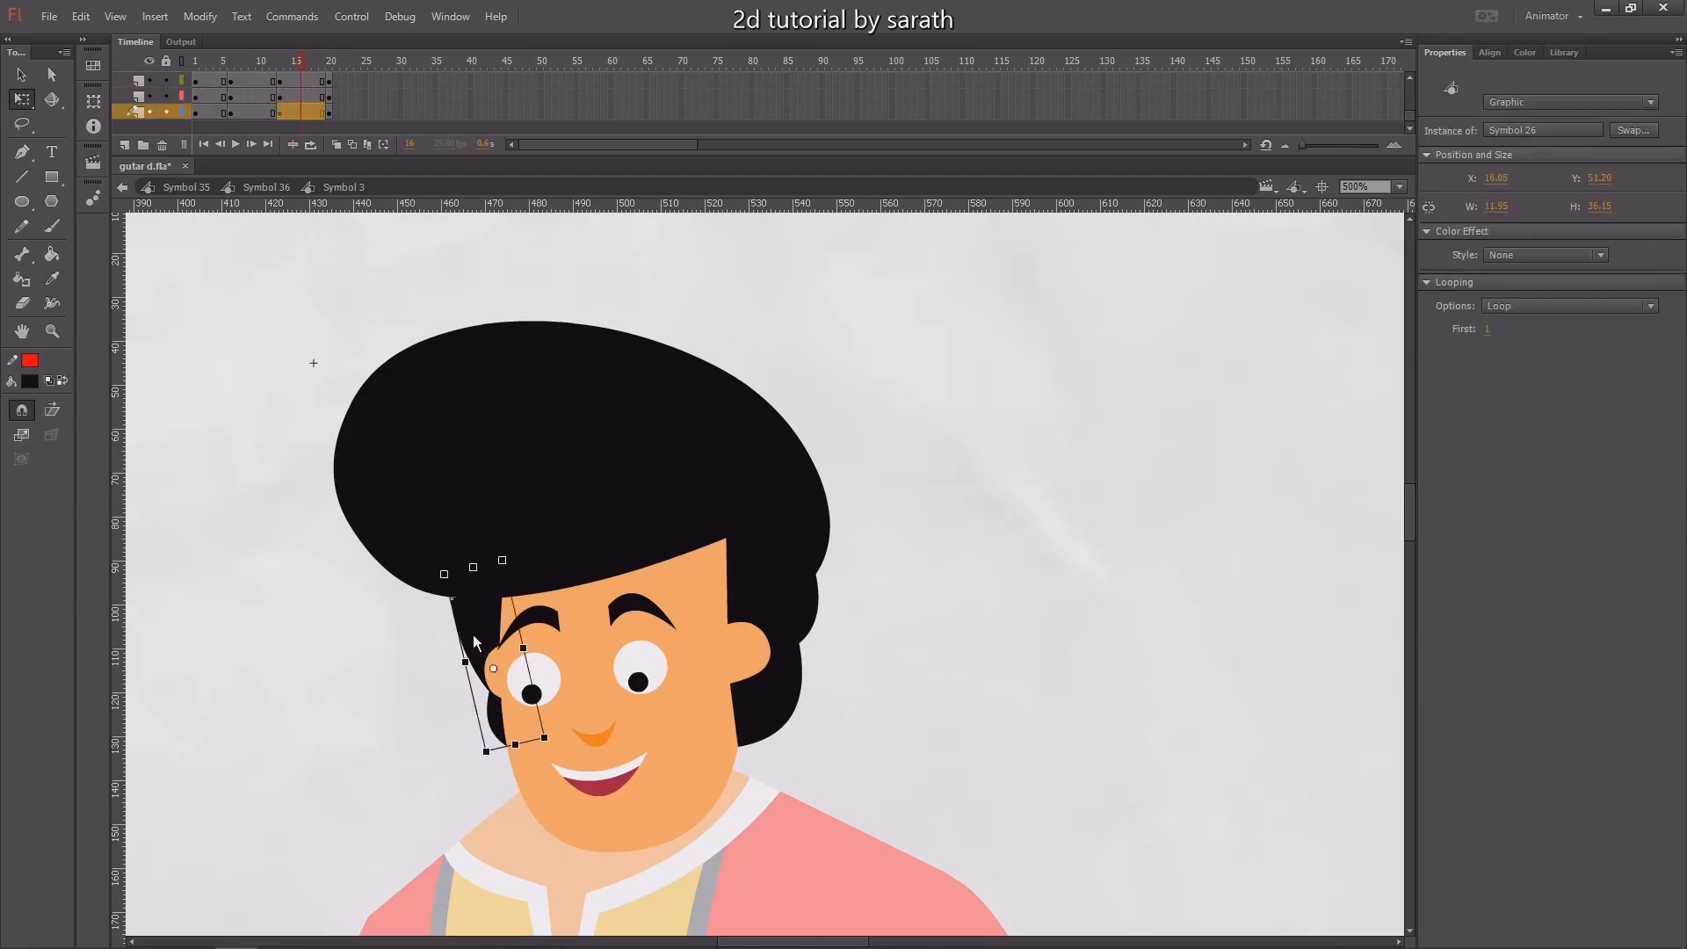
pyautogui.hotkey('ctrl', '=')
pyautogui.click(468, 636)
pyautogui.hotkey('ctrl', '-')
pyautogui.hotkey('ctrl', '-')
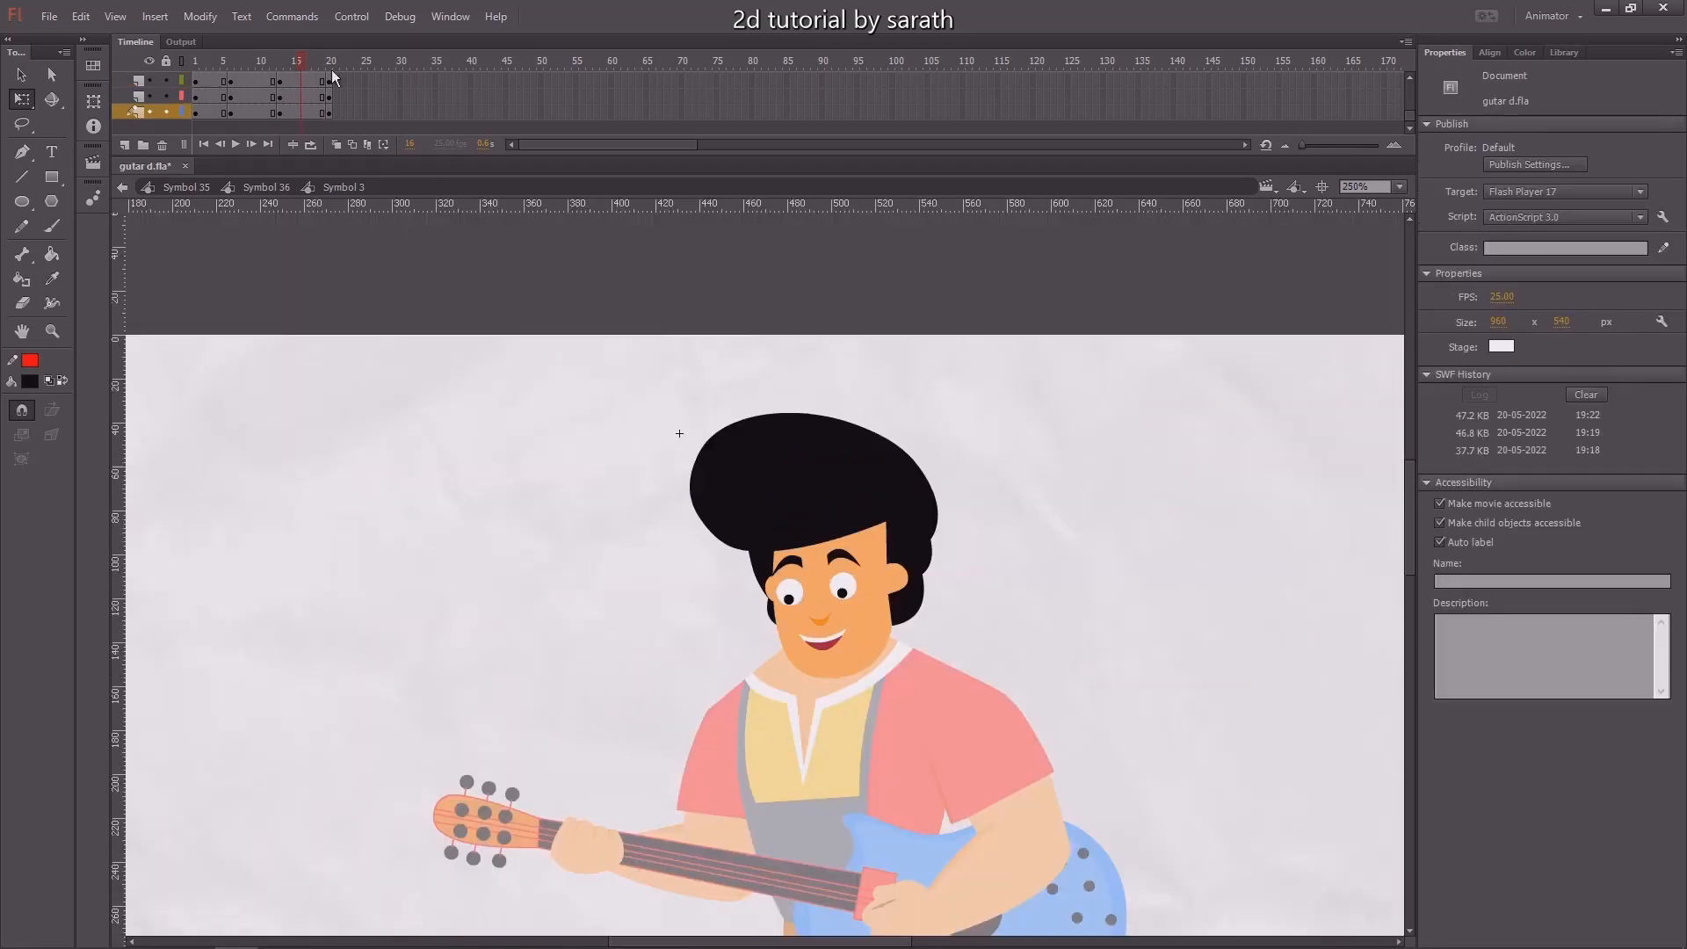
# Create classic tweens with Sync enabled across all head layers from frame 1 to 20 and play the result
pyautogui.click(332, 70)
pyautogui.moveTo(1411, 115); pyautogui.dragTo(1347, 182)
pyautogui.click(126, 96)
pyautogui.keyDown('shift'); pyautogui.click(129, 118); pyautogui.keyUp('shift')
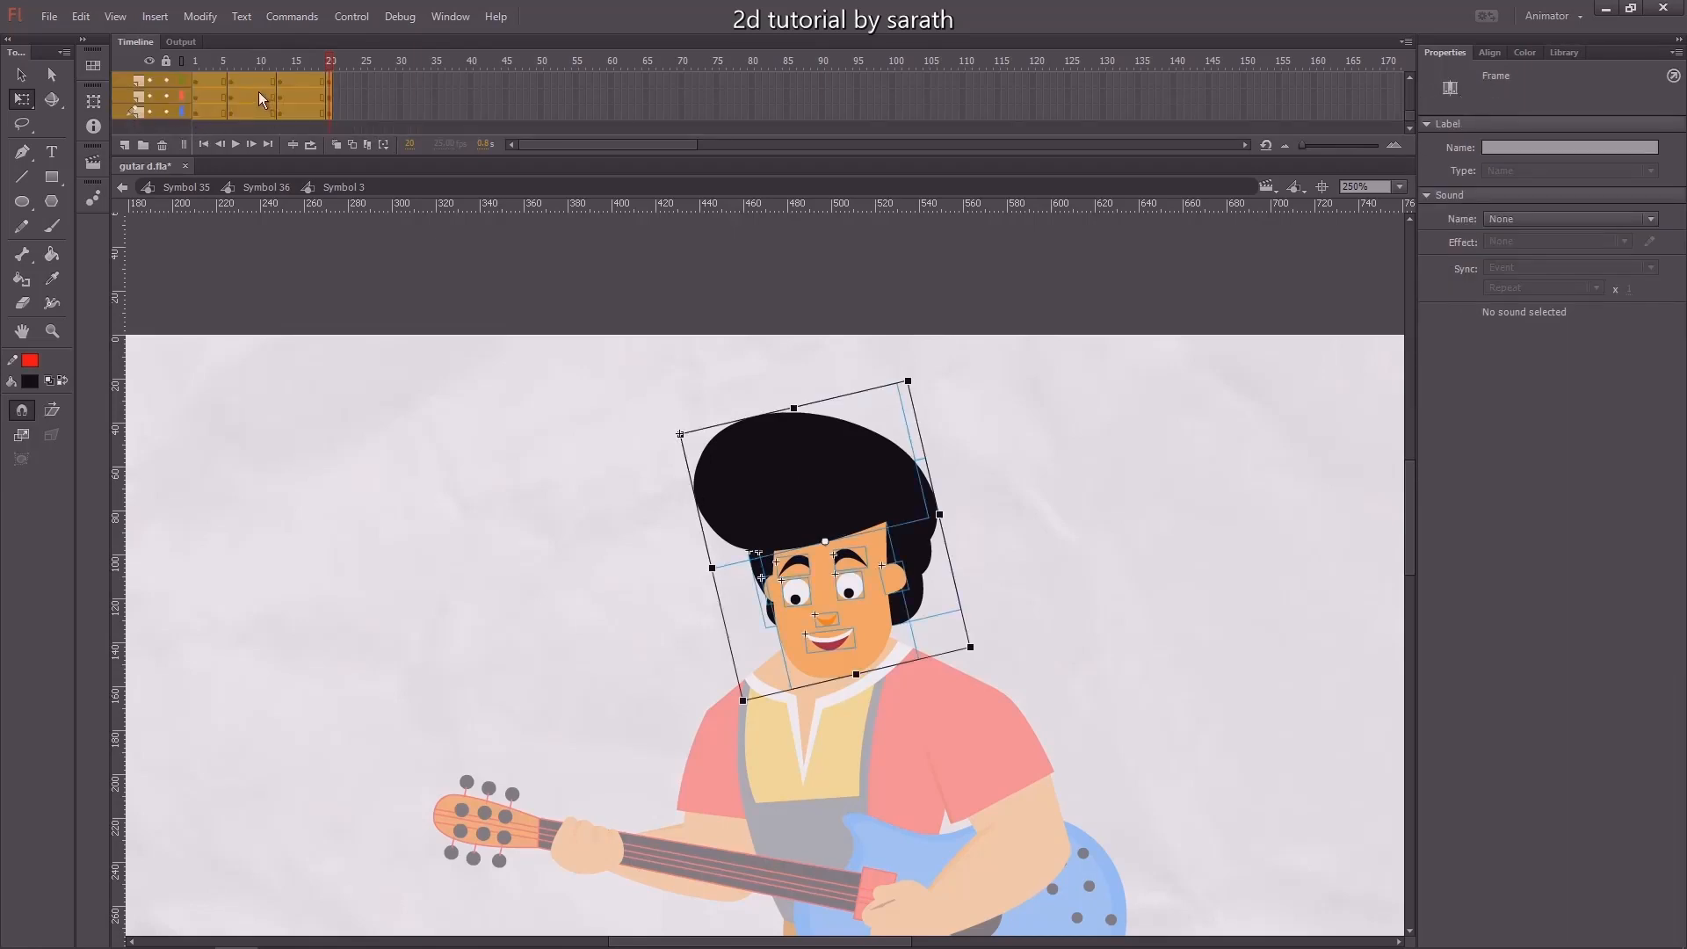
pyautogui.rightClick(258, 90)
pyautogui.click(309, 141)
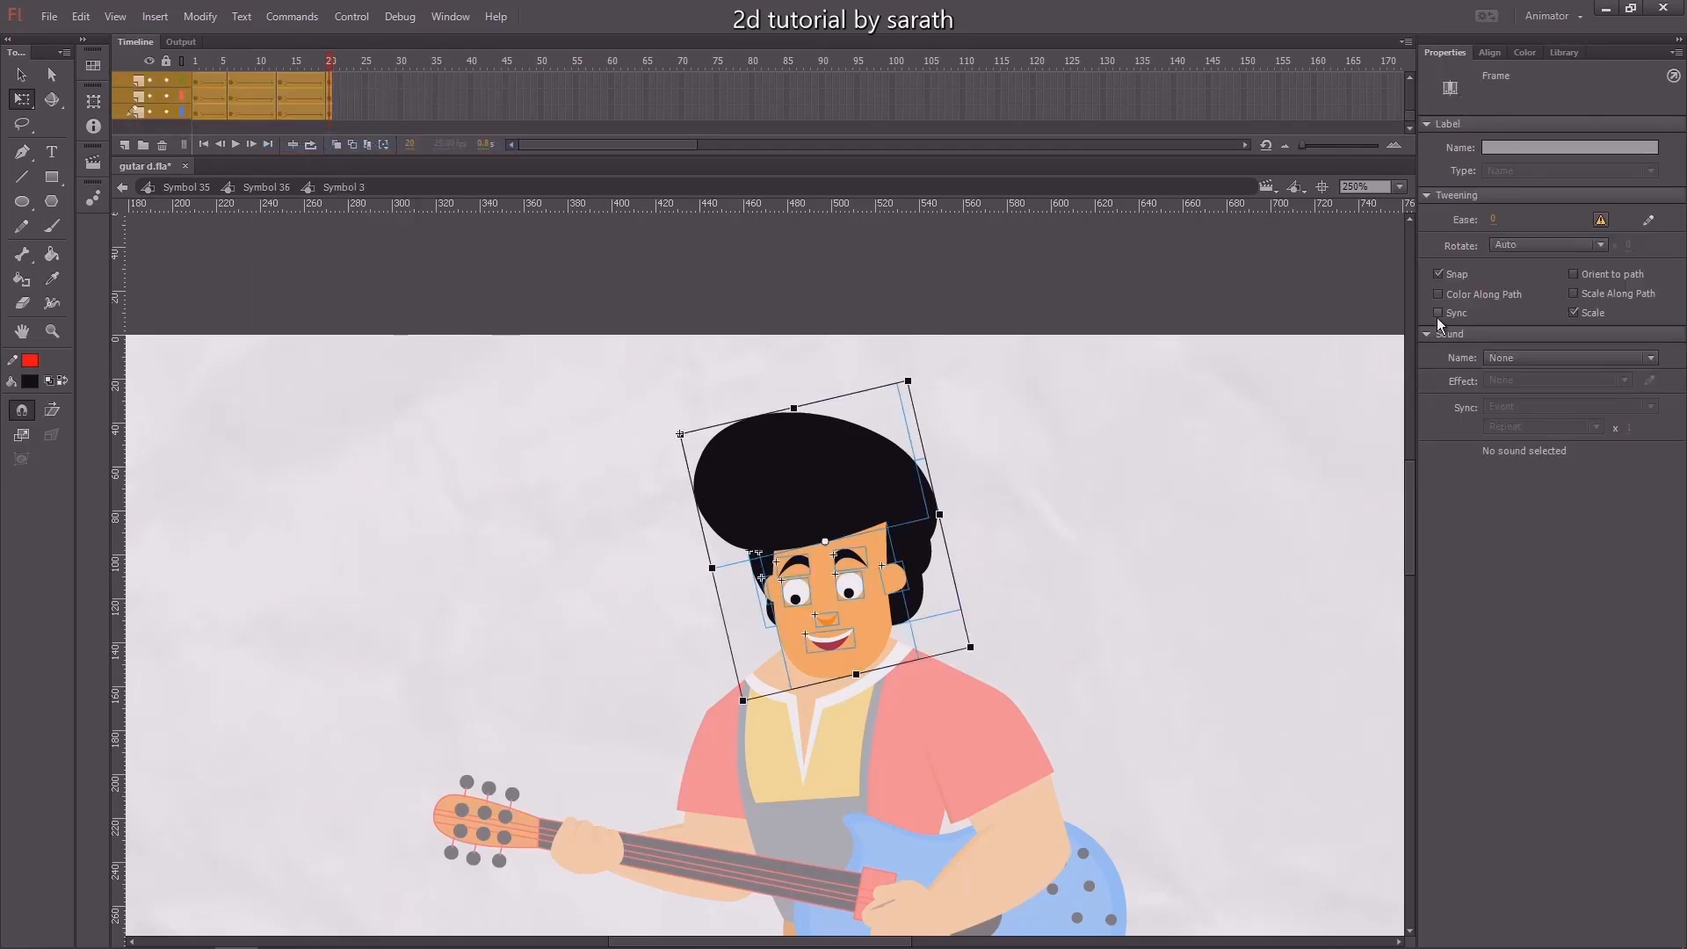
pyautogui.press('Return')
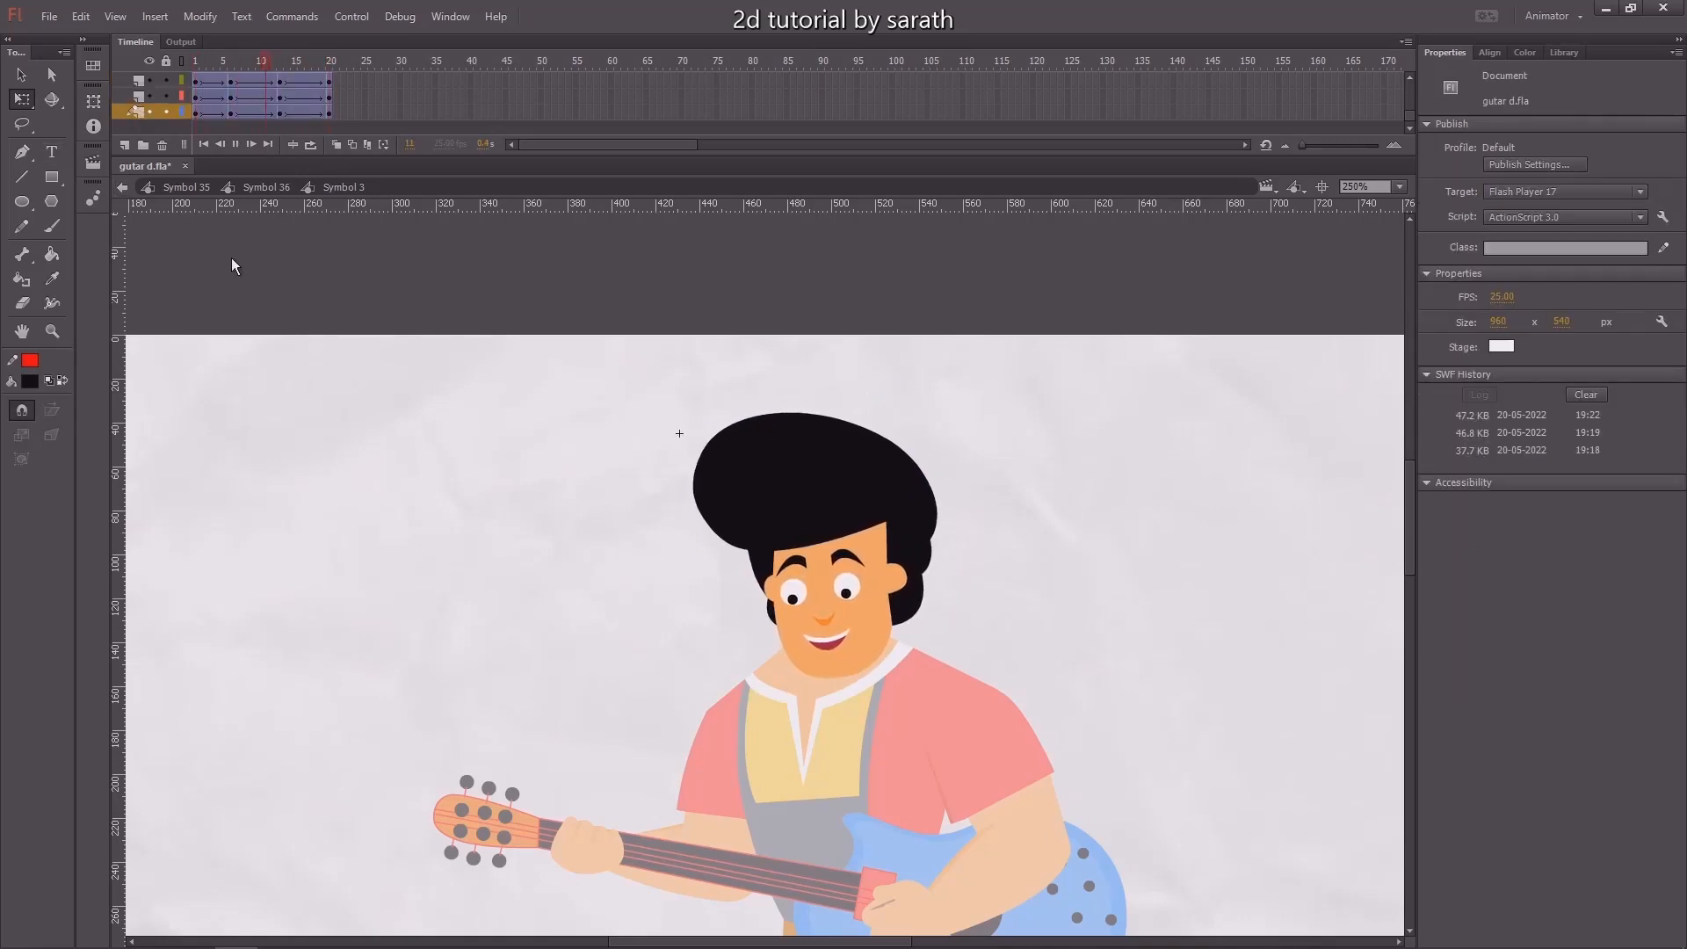
pyautogui.click(310, 144)
# Adjust the easing of the head layers' classic tweens across frames 1 to 16 and play the head turn
pyautogui.moveTo(207, 113); pyautogui.dragTo(303, 97)
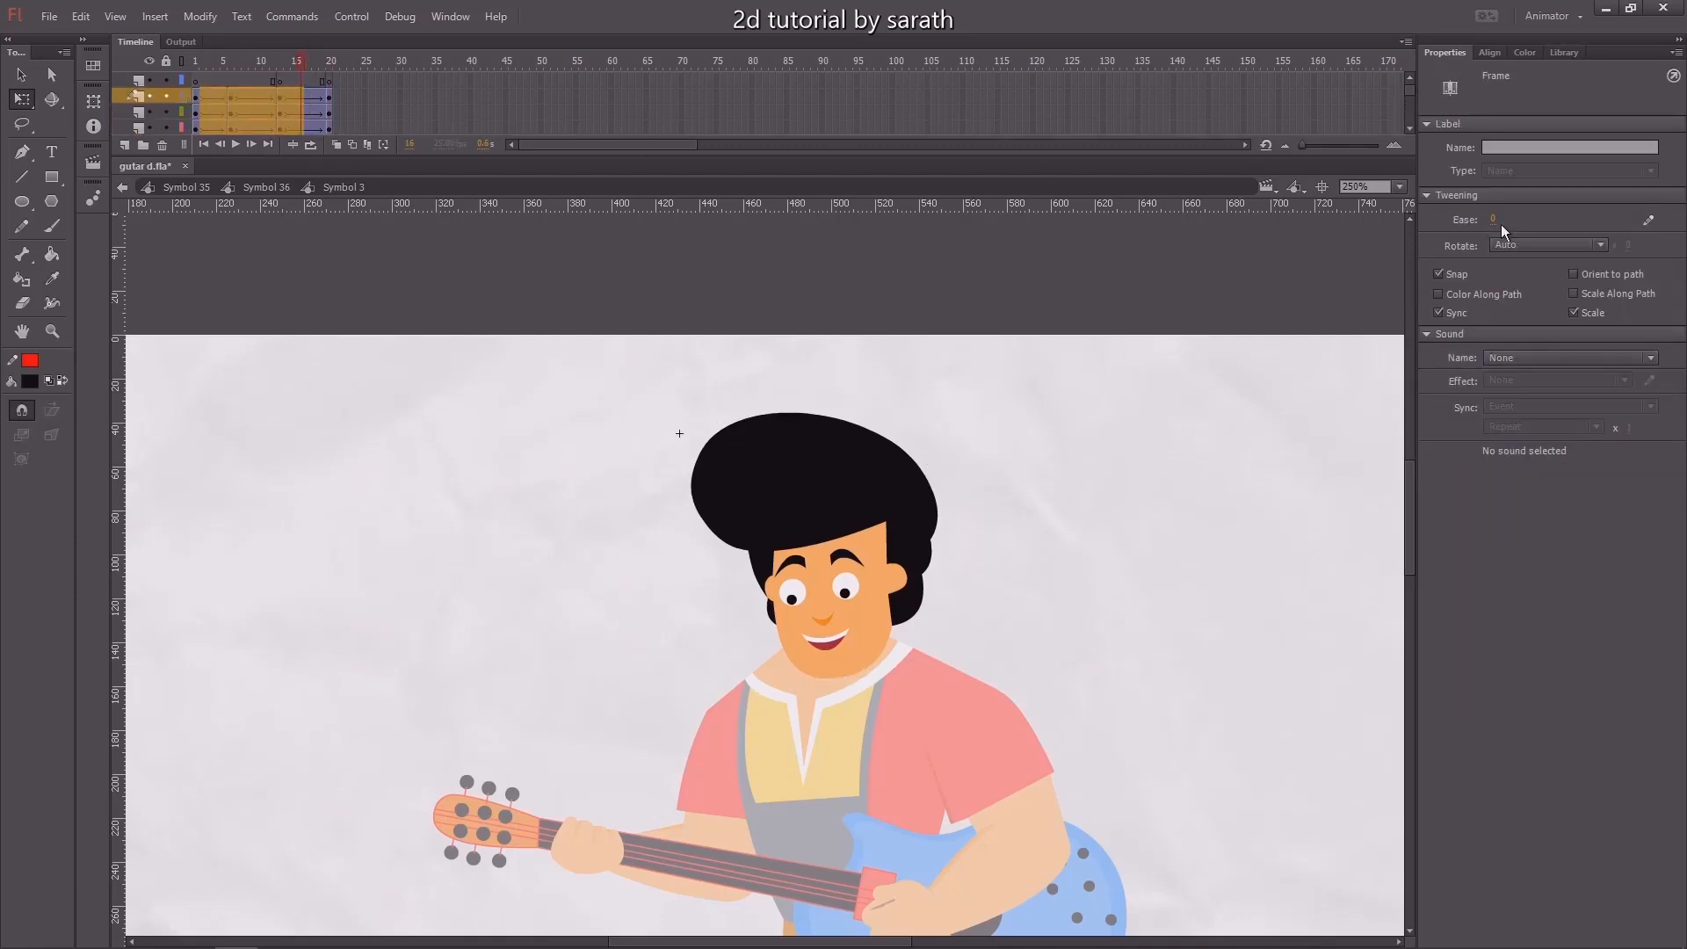
pyautogui.moveTo(1499, 222); pyautogui.dragTo(1450, 86)
pyautogui.moveTo(303, 63); pyautogui.dragTo(195, 65)
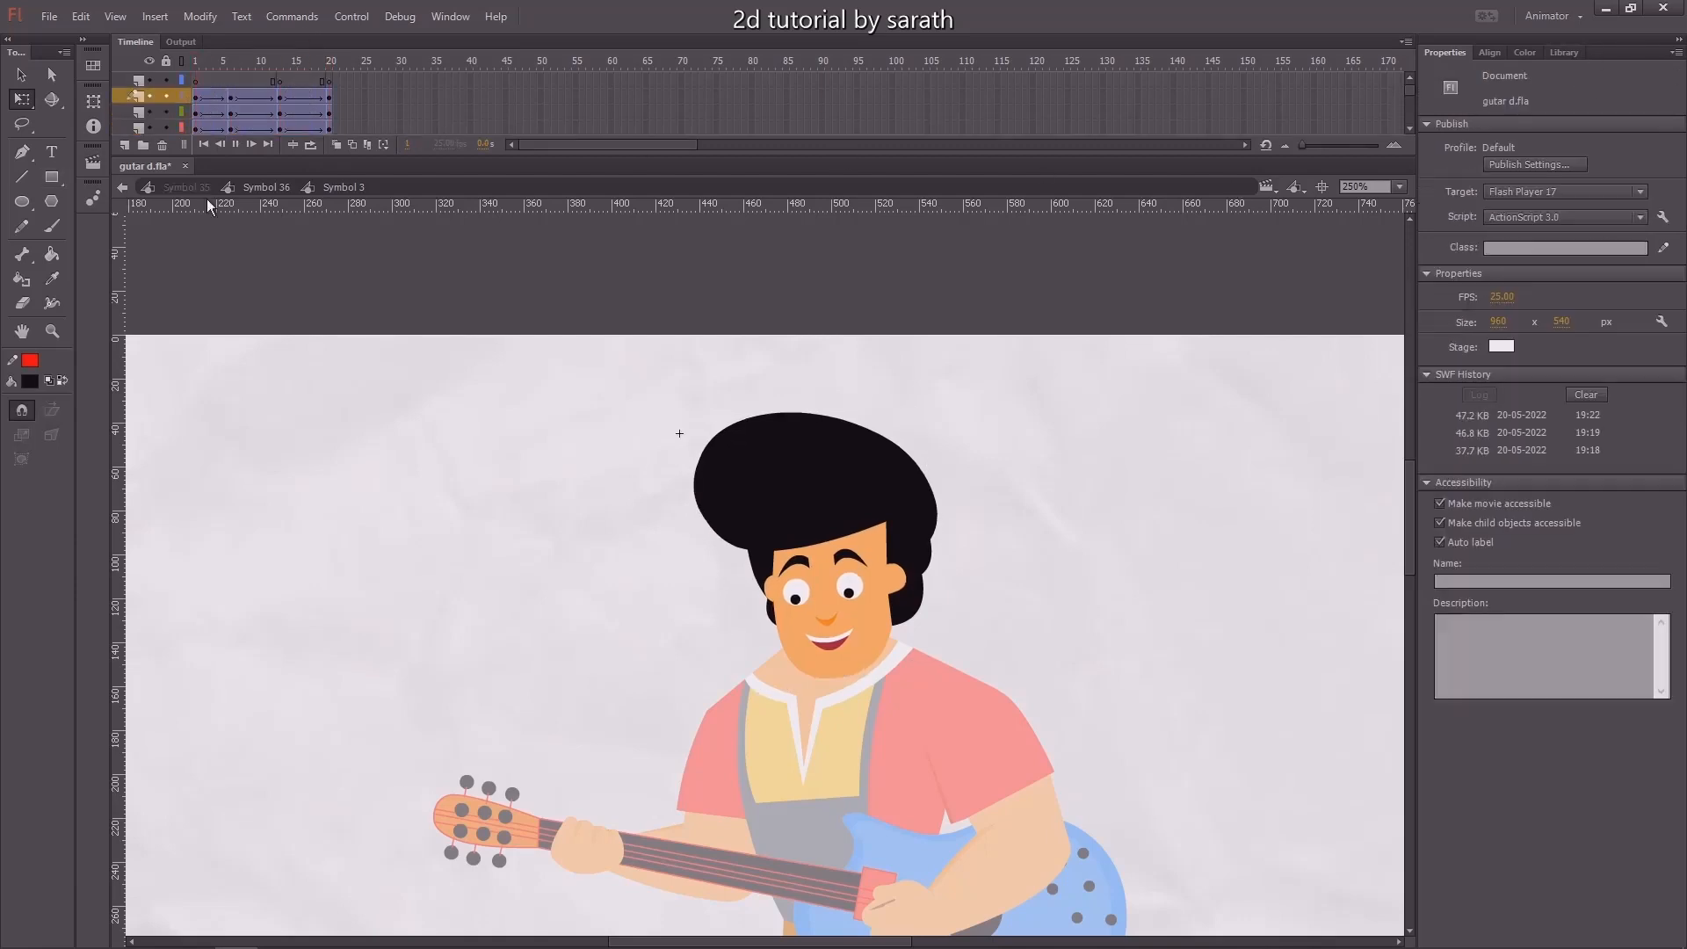
pyautogui.press('Return')
# Exit the head symbol to Symbol 36 and then to Symbol 35, playing the combined guitarist animation at each level
pyautogui.press('v')
pyautogui.doubleClick(292, 336)
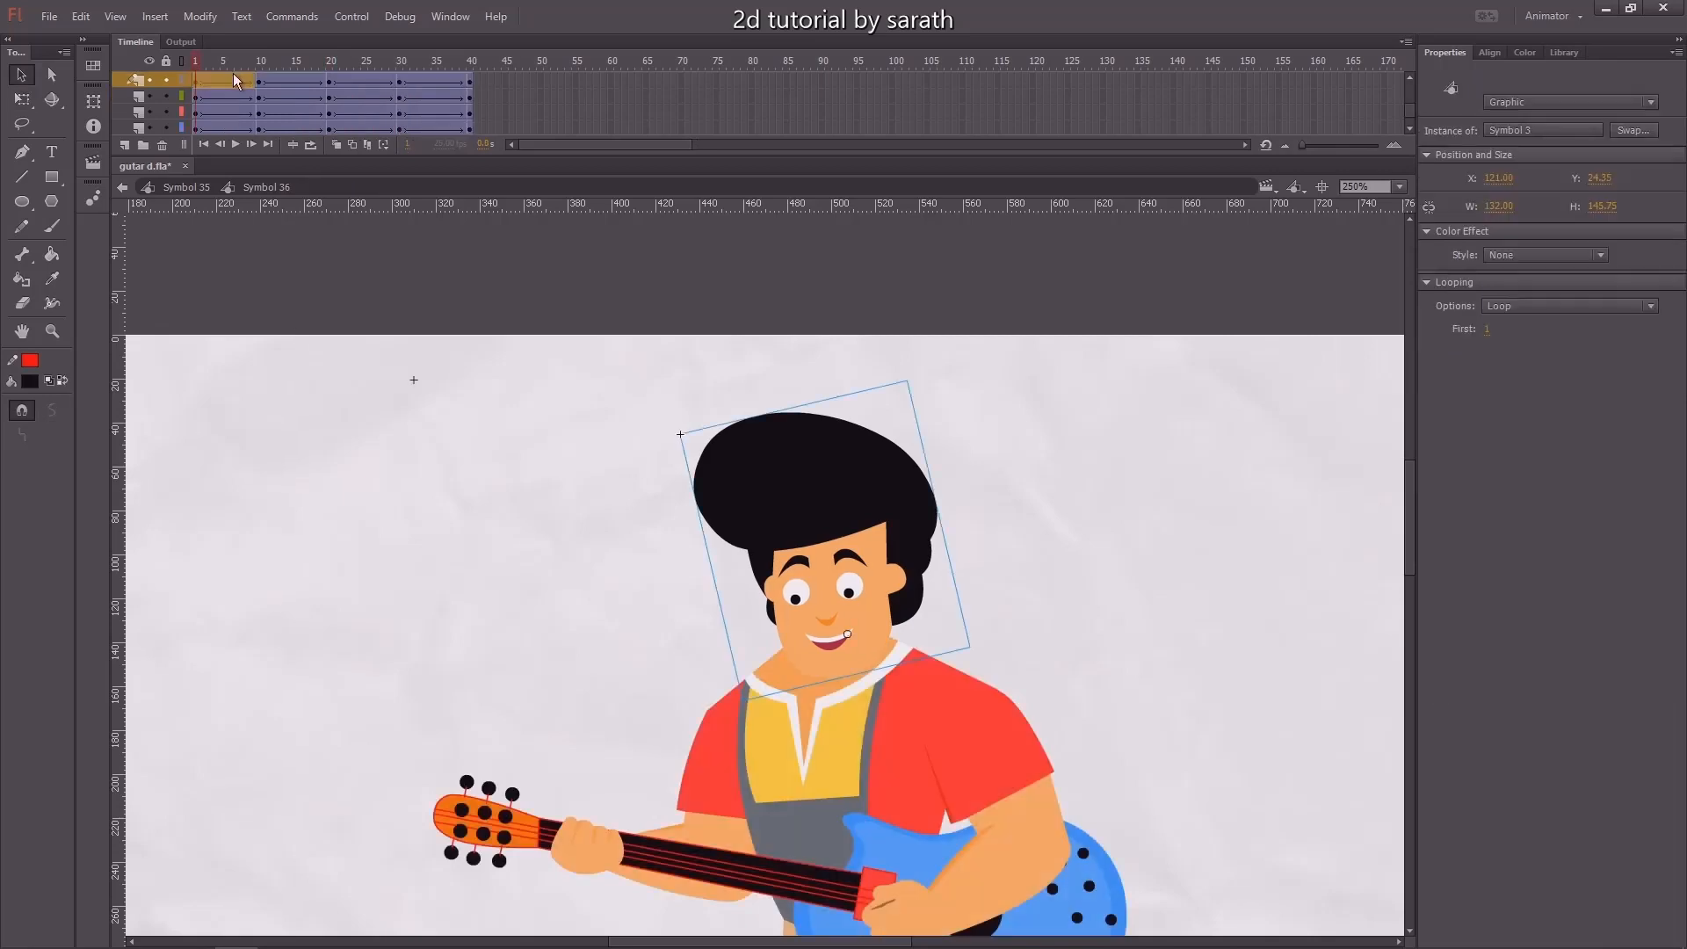
pyautogui.hotkey('ctrl', '-')
pyautogui.press('Return')
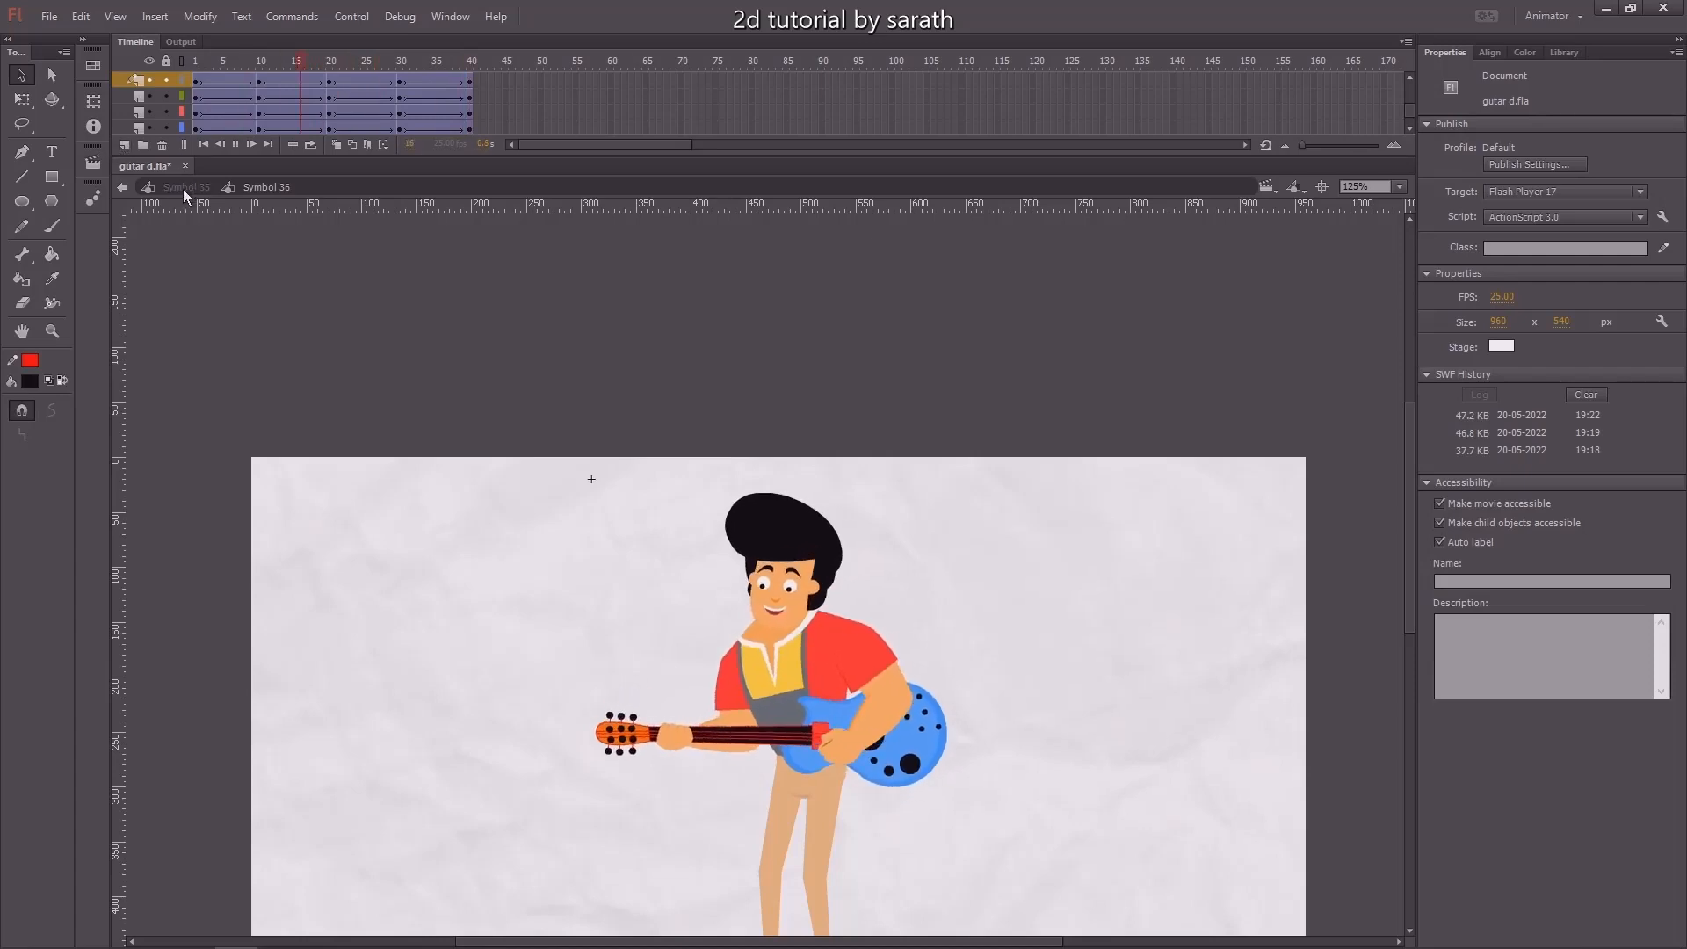
pyautogui.doubleClick(298, 327)
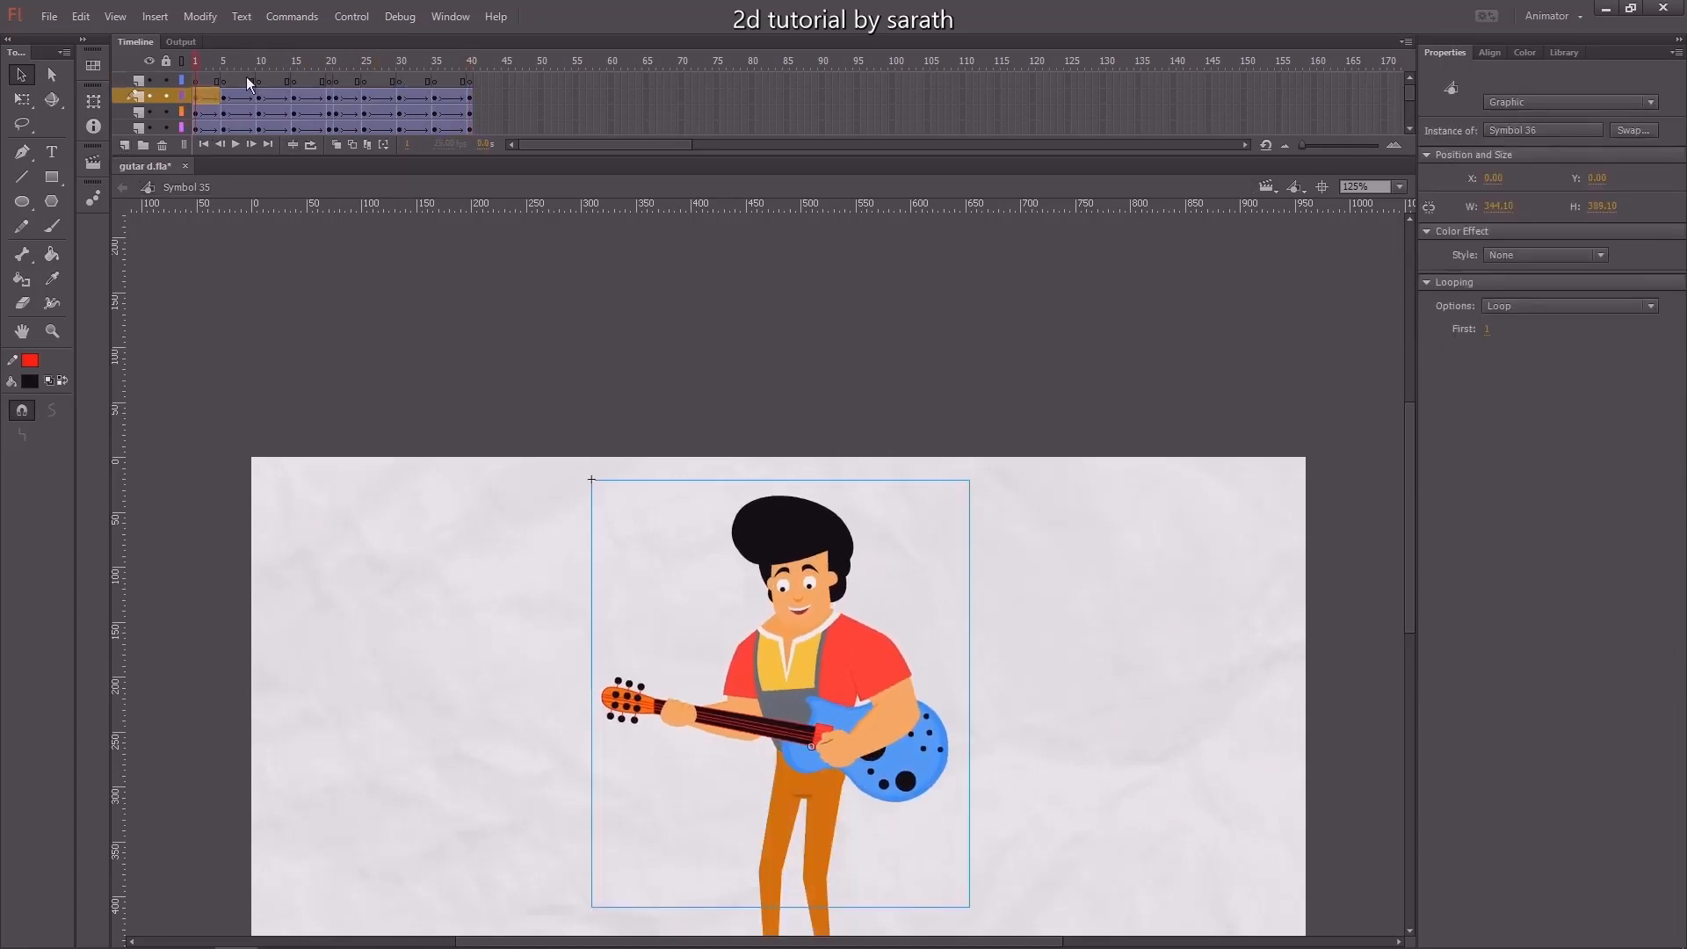
pyautogui.click(234, 97)
pyautogui.press('Return')
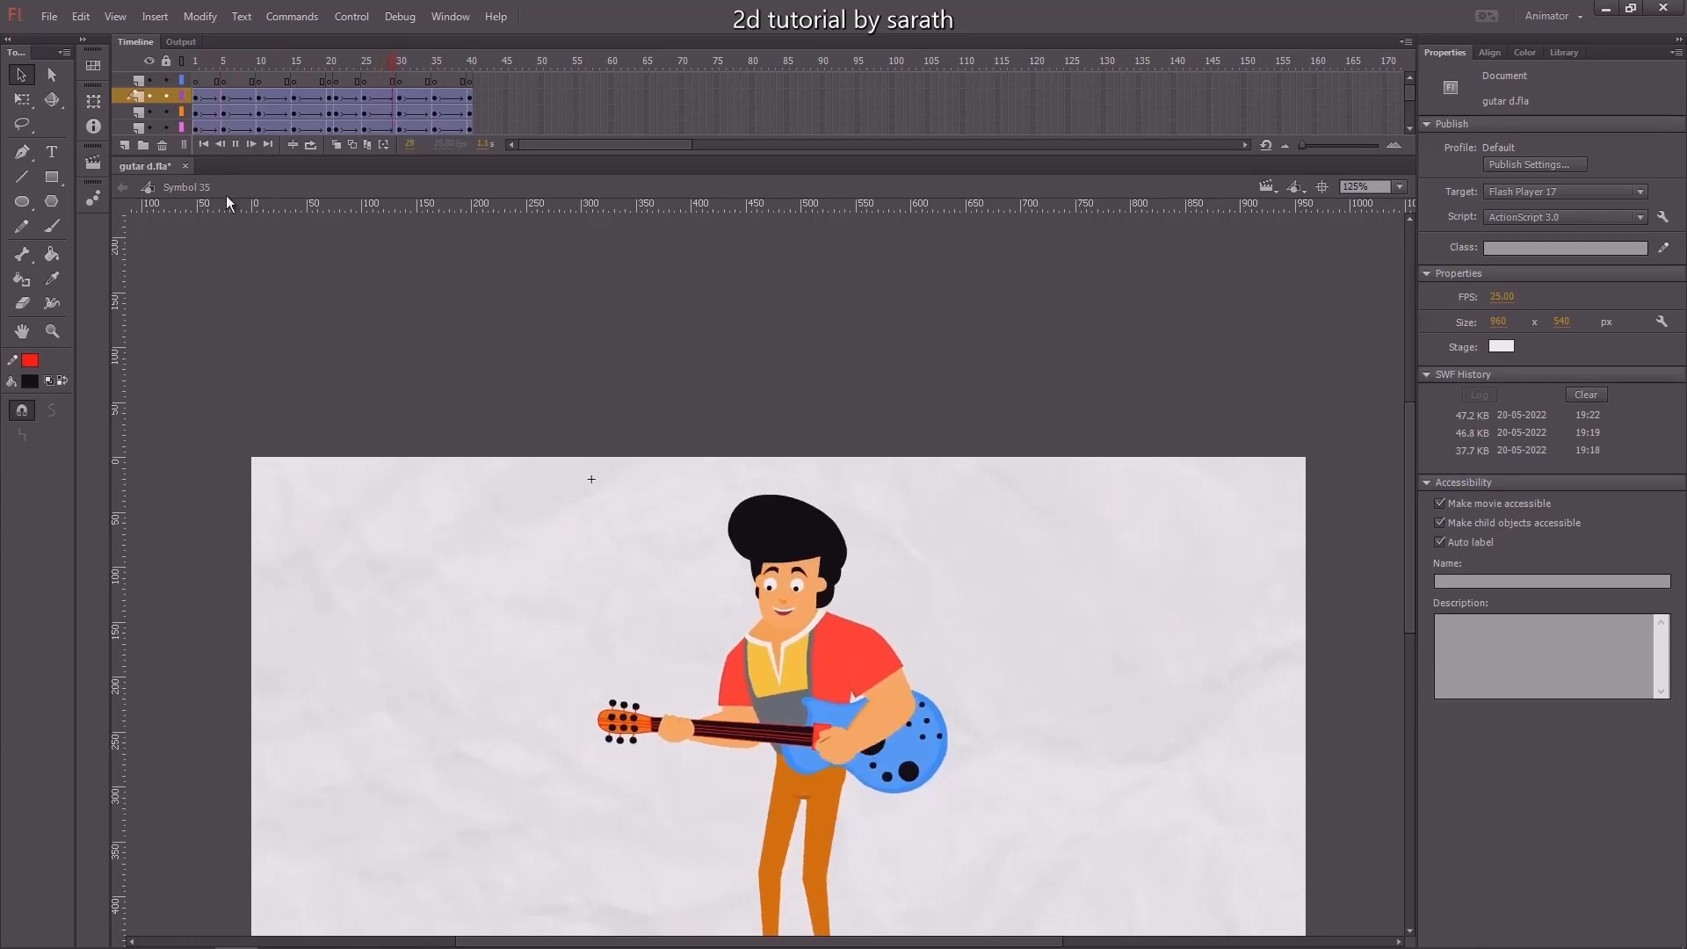
# Return to the main timeline and save the document
pyautogui.click(196, 95)
pyautogui.click(212, 313)
pyautogui.doubleClick(213, 313)
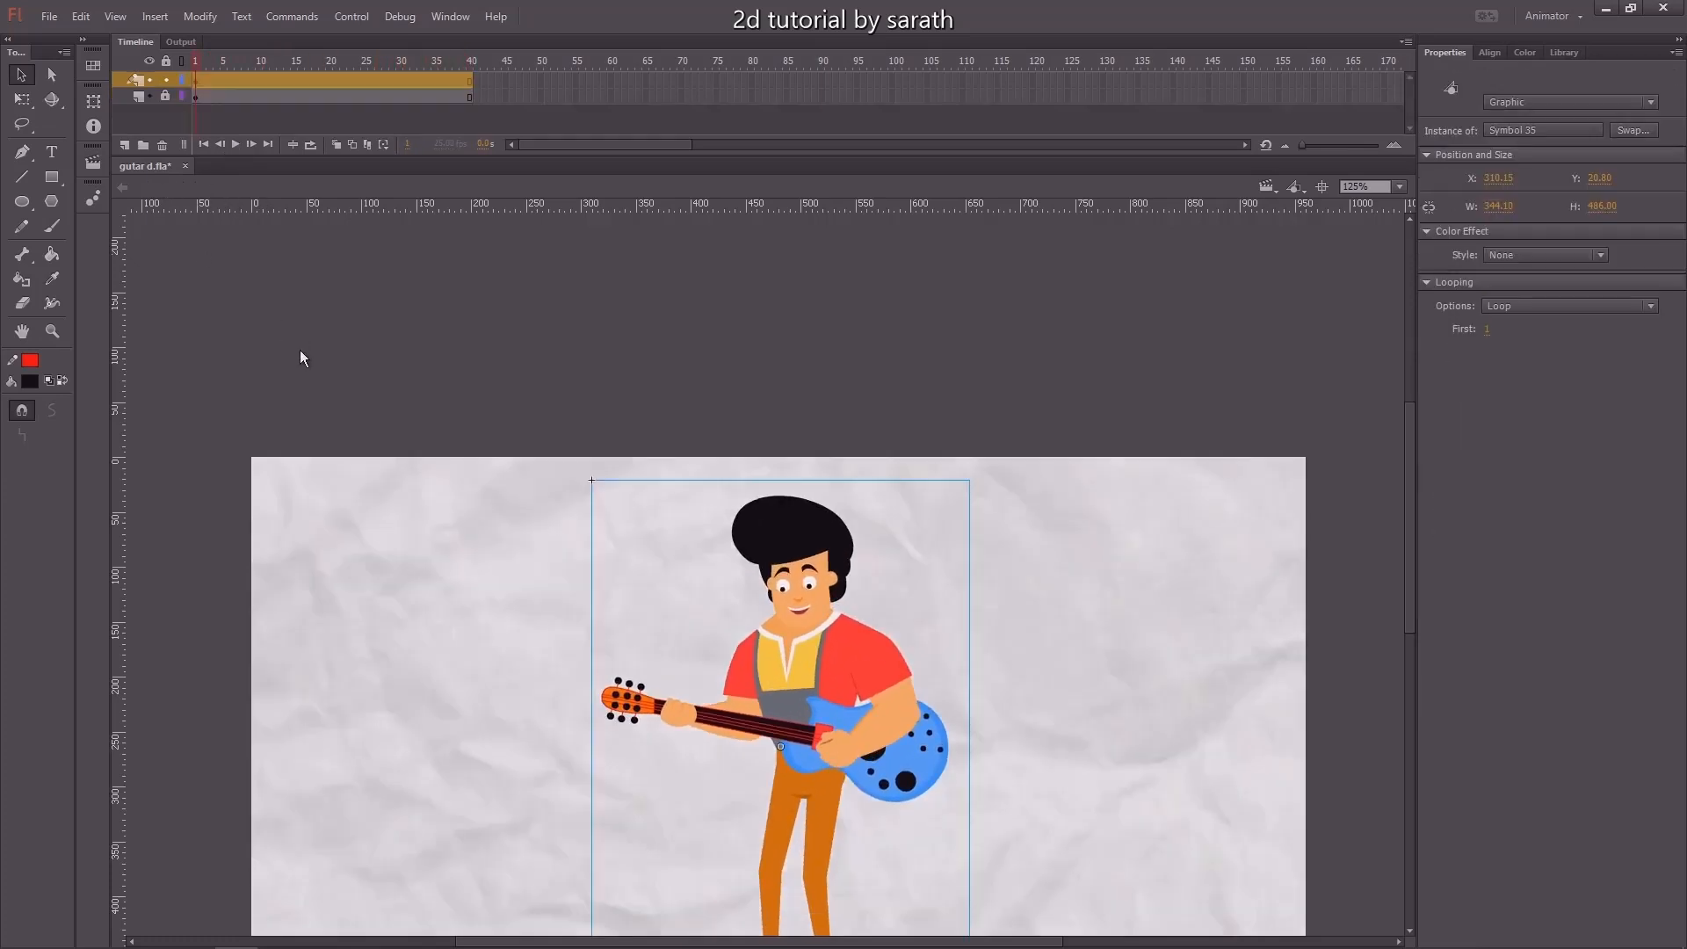
pyautogui.click(130, 119)
pyautogui.hotkey('ctrl', 's')
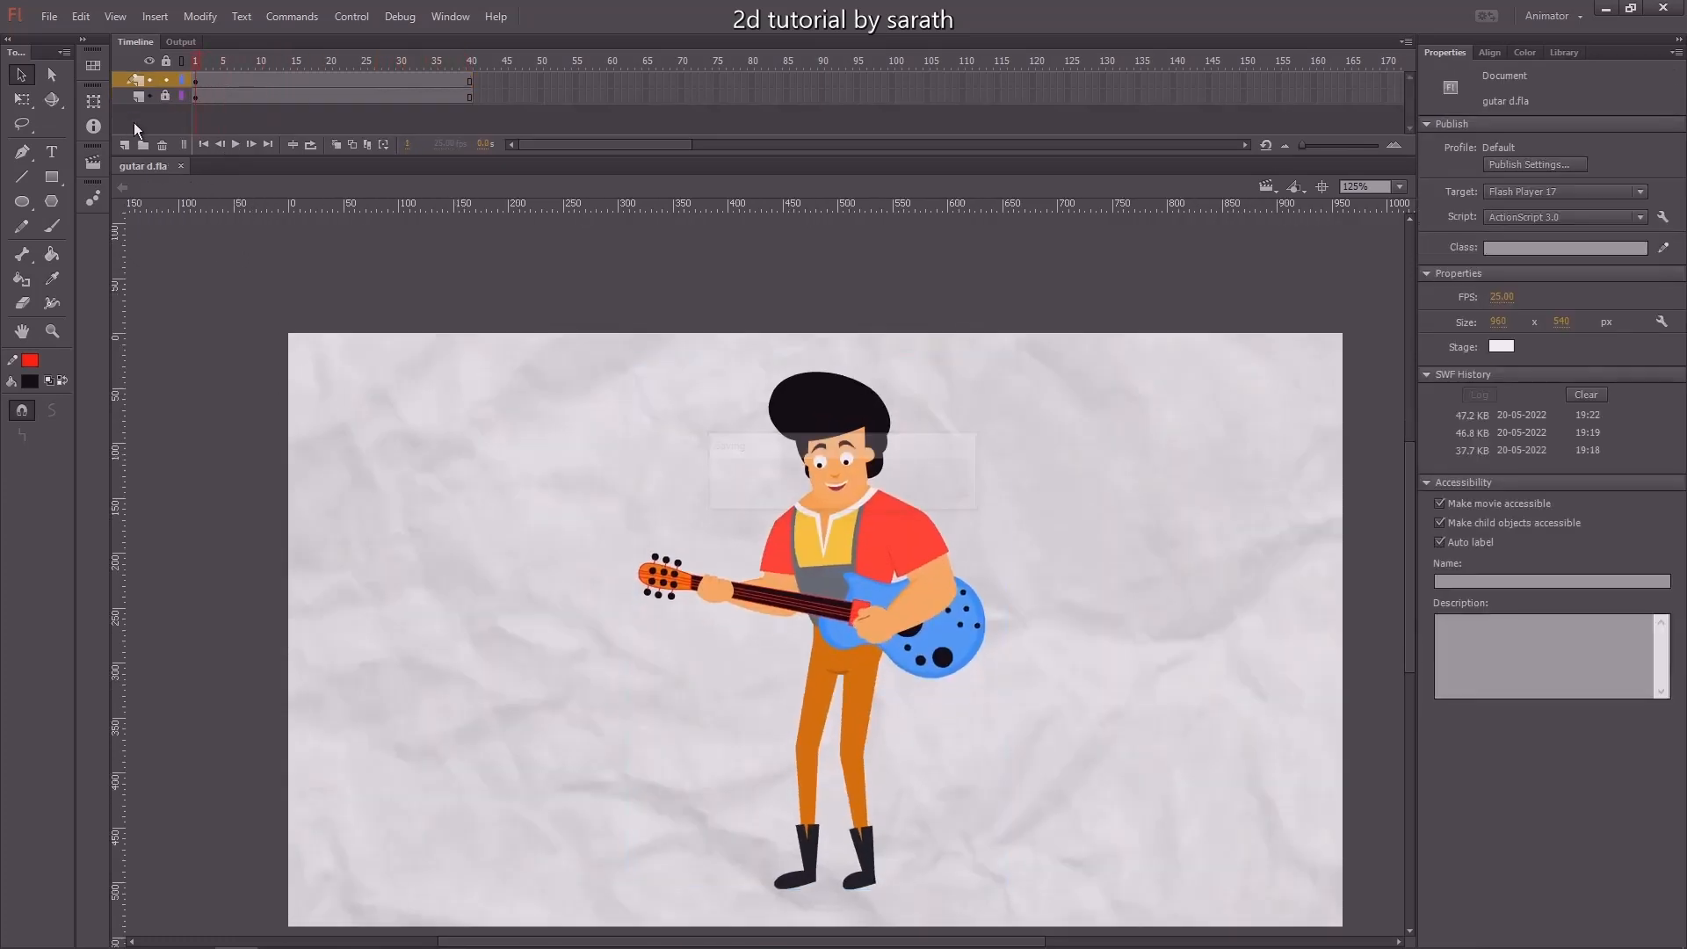
# Test the movie, watch the guitarist loop in a maximized preview, and close the preview
pyautogui.hotkey('ctrl', 'Return')
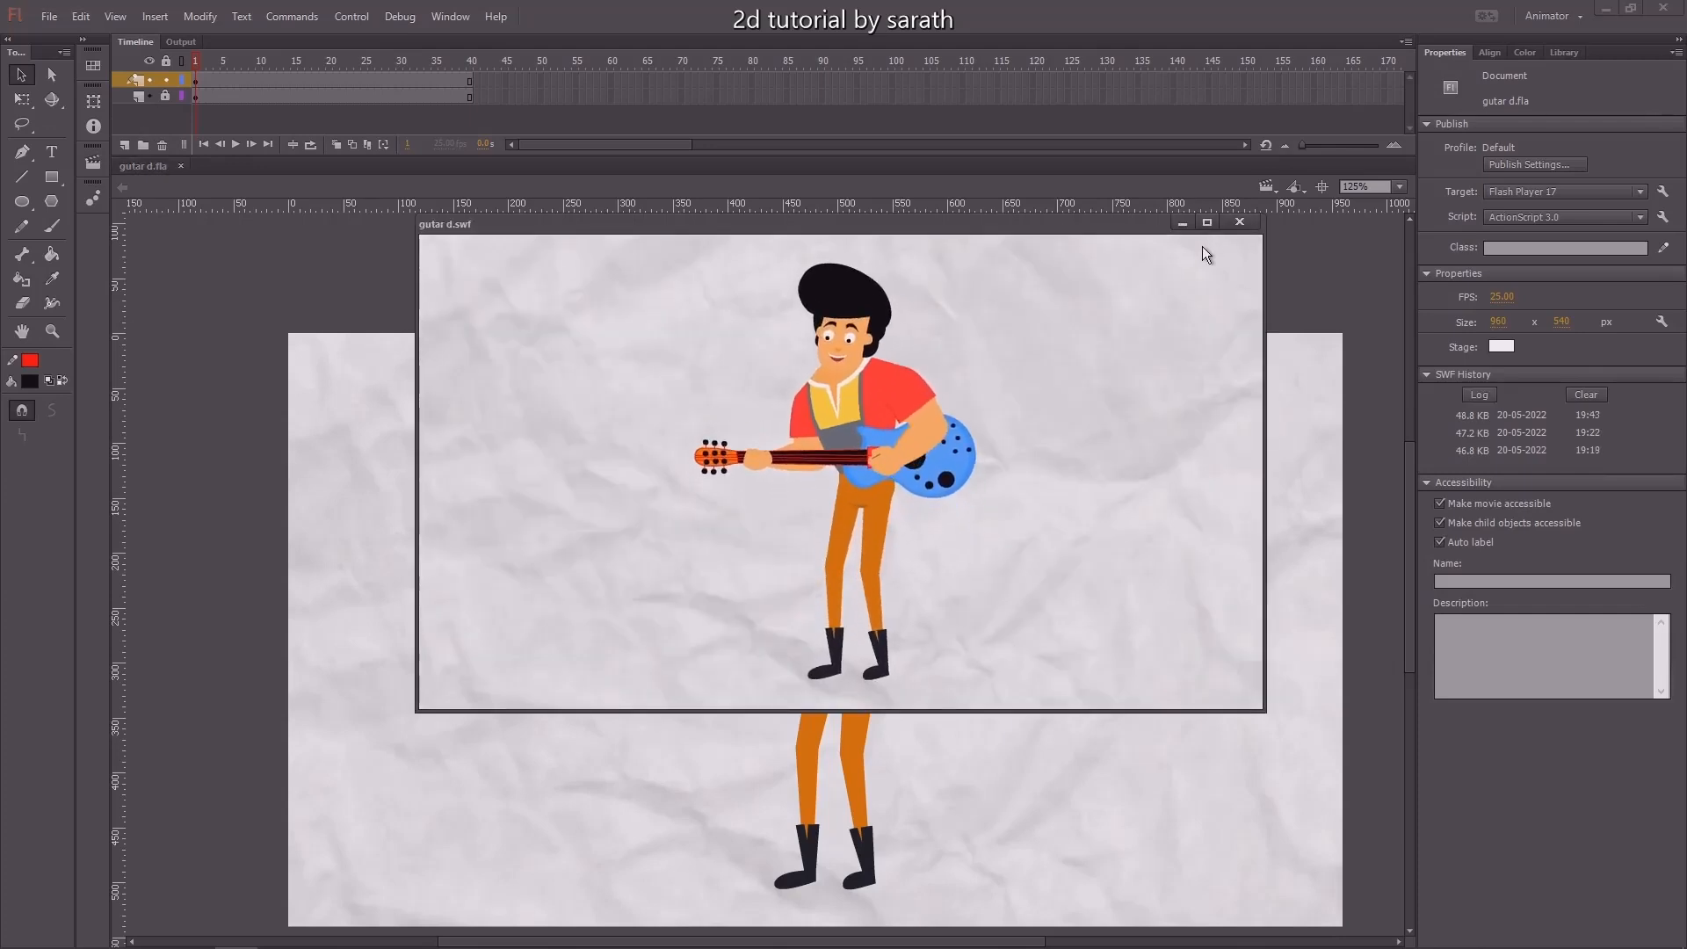
pyautogui.click(1207, 224)
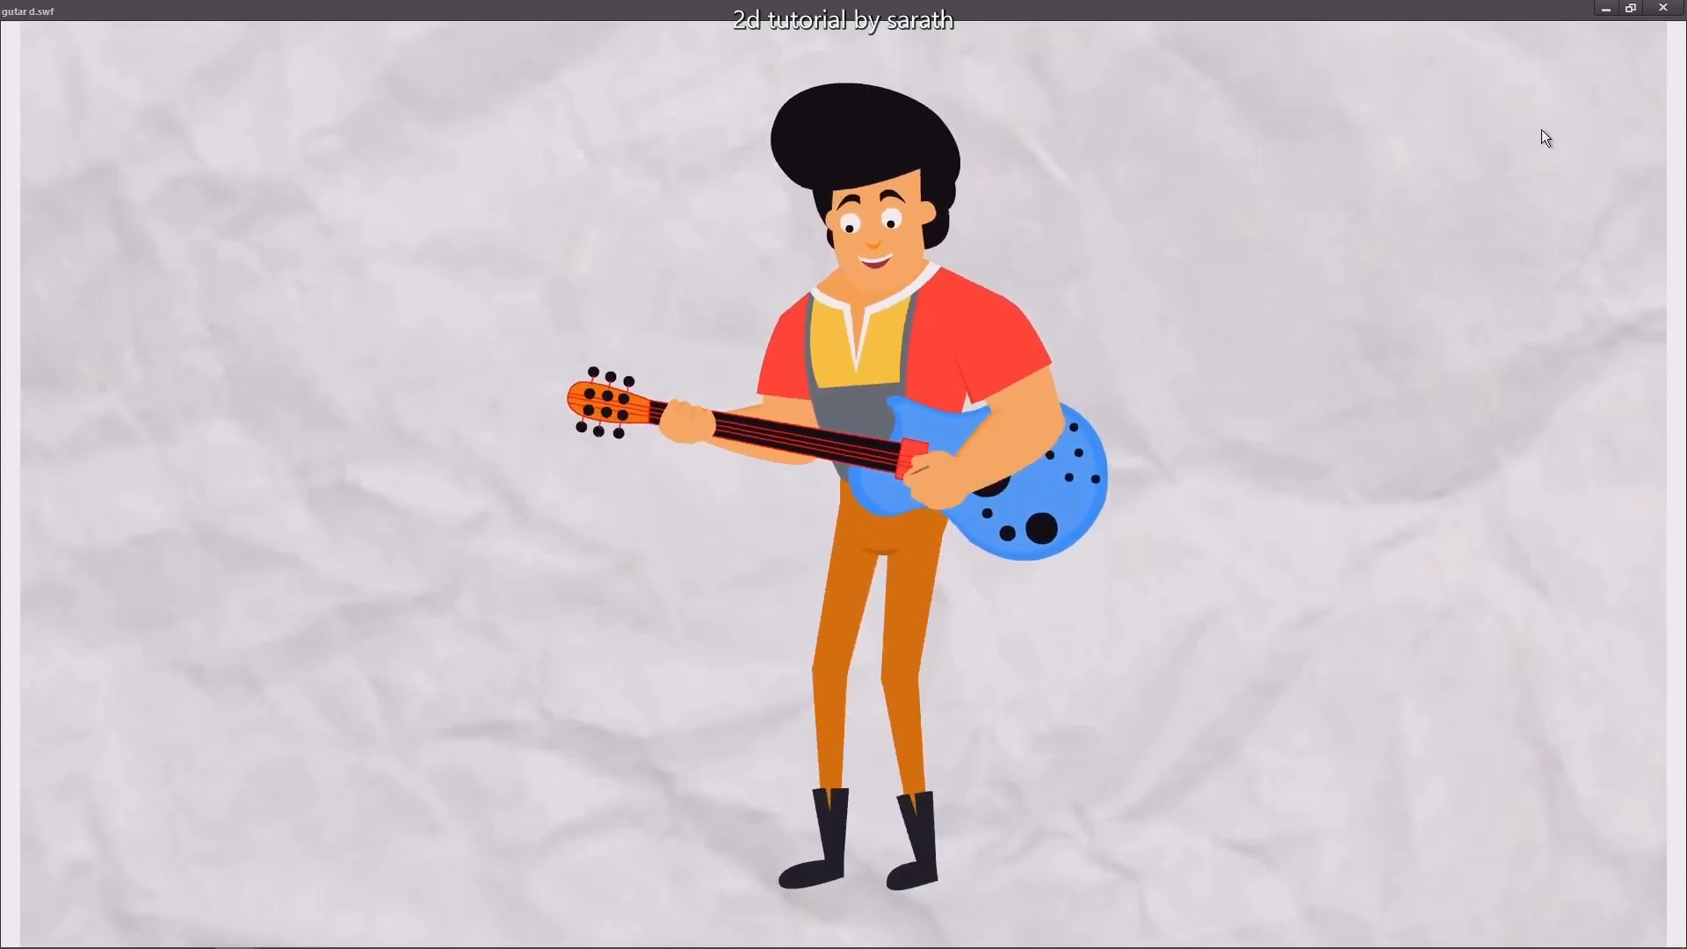
pyautogui.click(1662, 9)
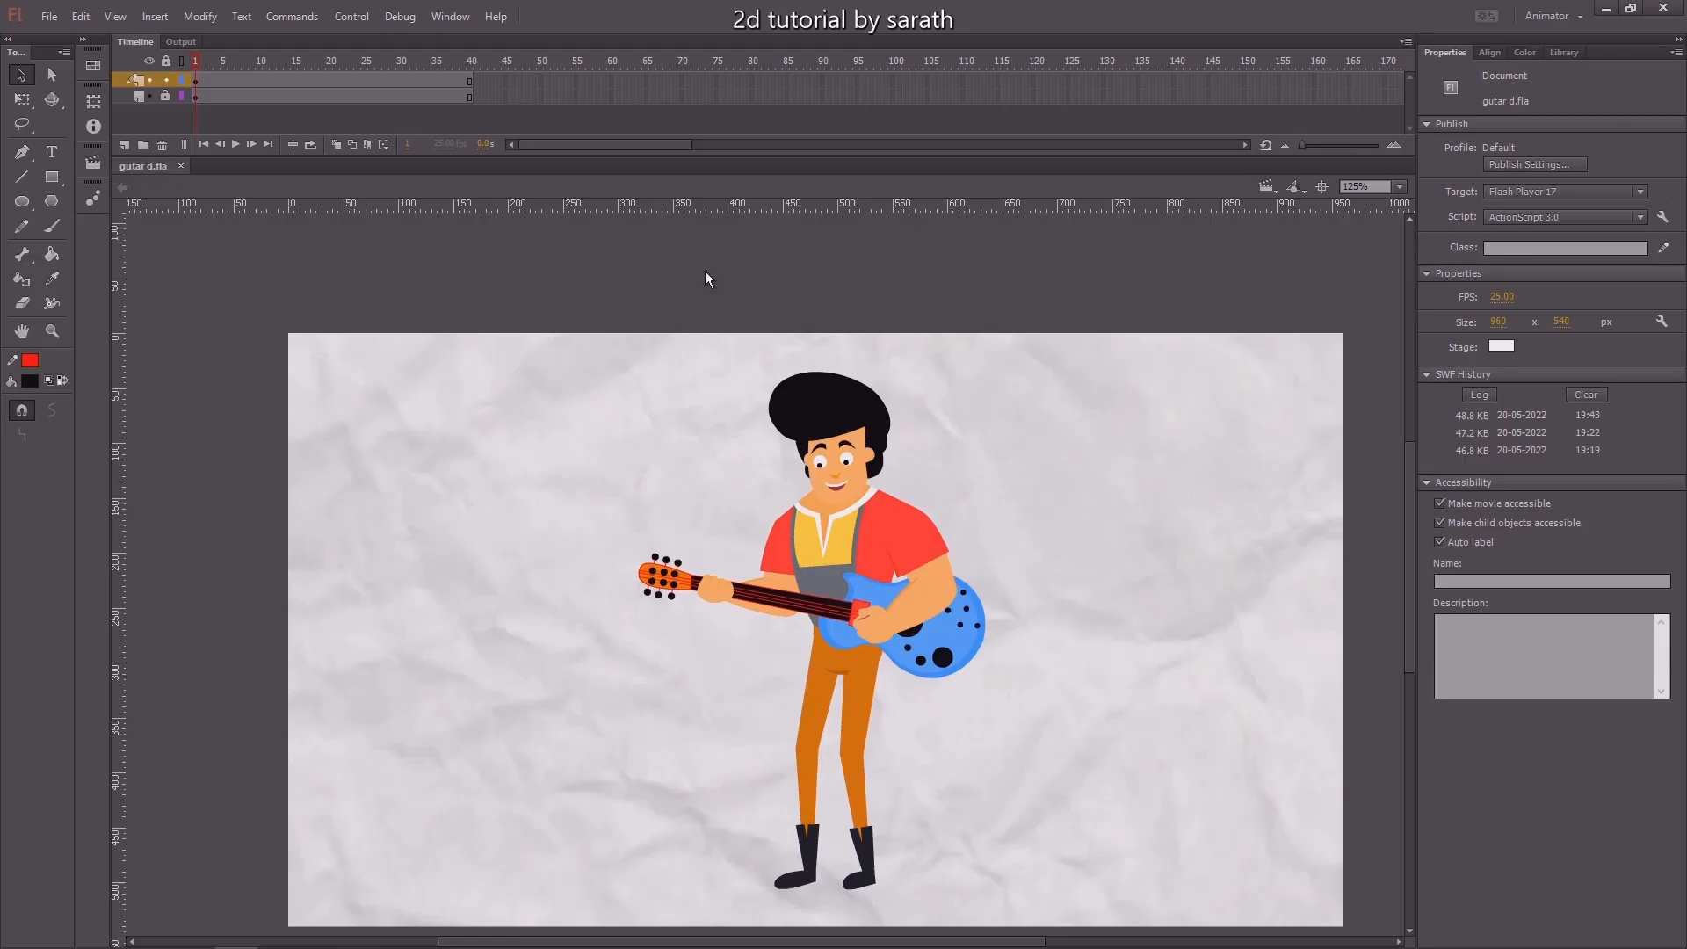